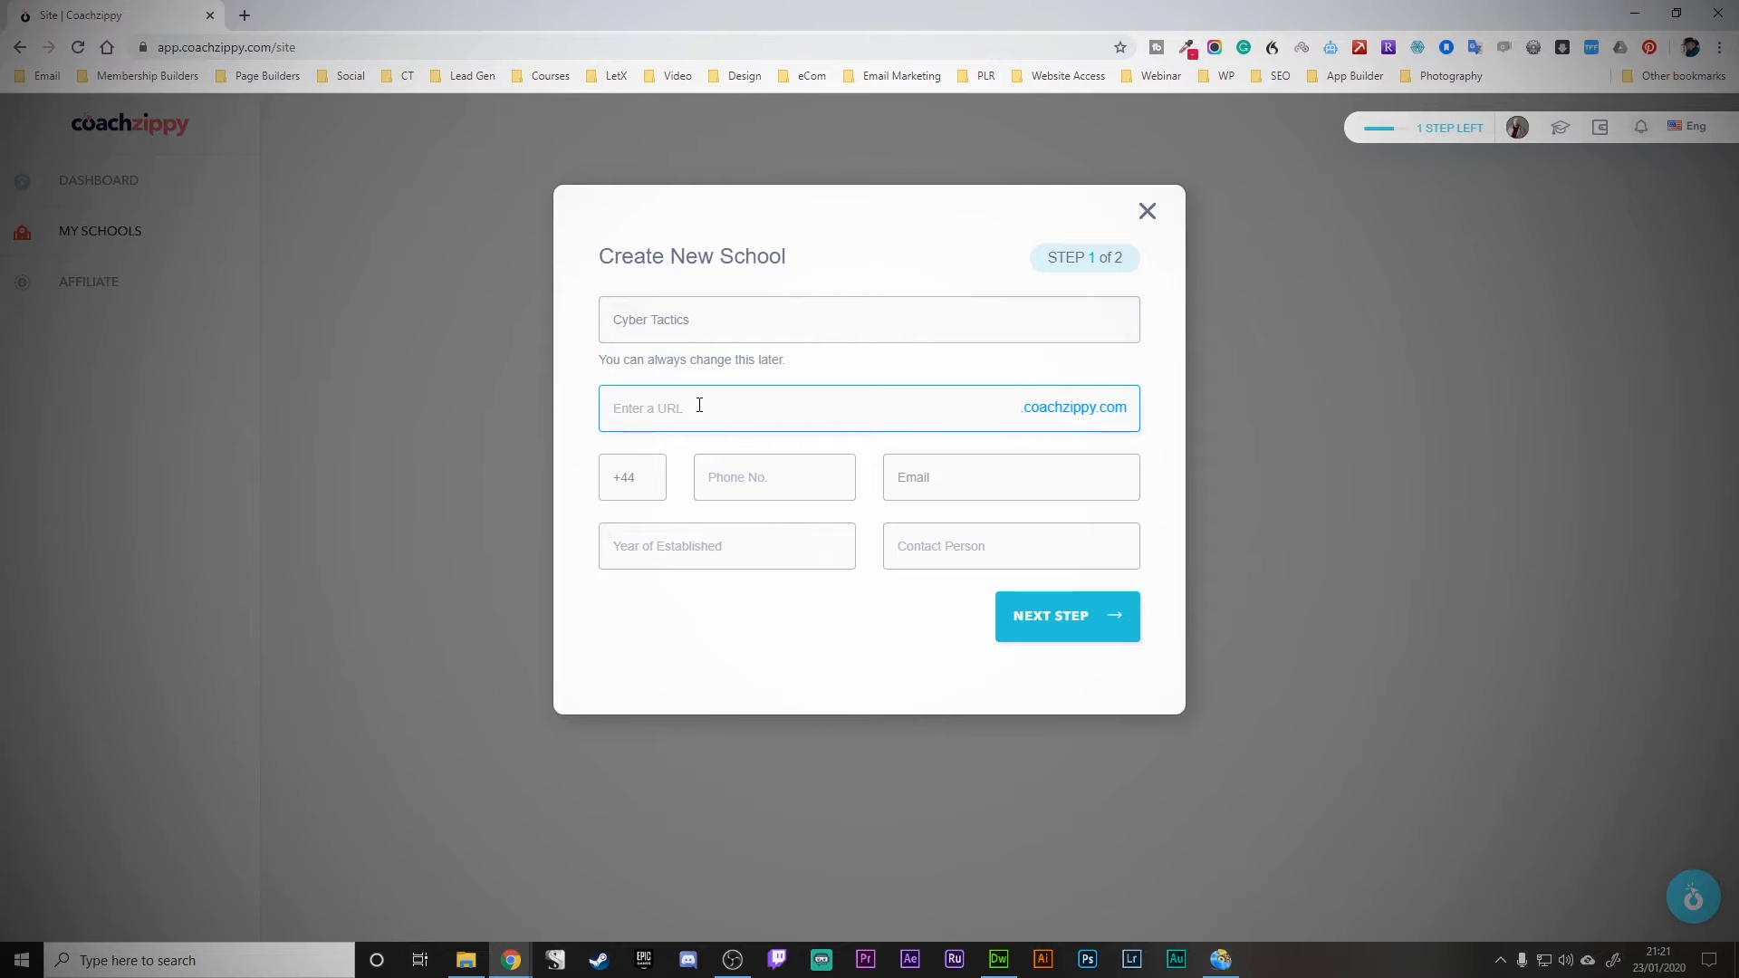
- Enter subdomain cybertactics, the phone number, contact e-mail, year 2002 and contact person, then continue
{"action": "key", "text": "Tab"}
{"action": "key", "text": "Tab"}
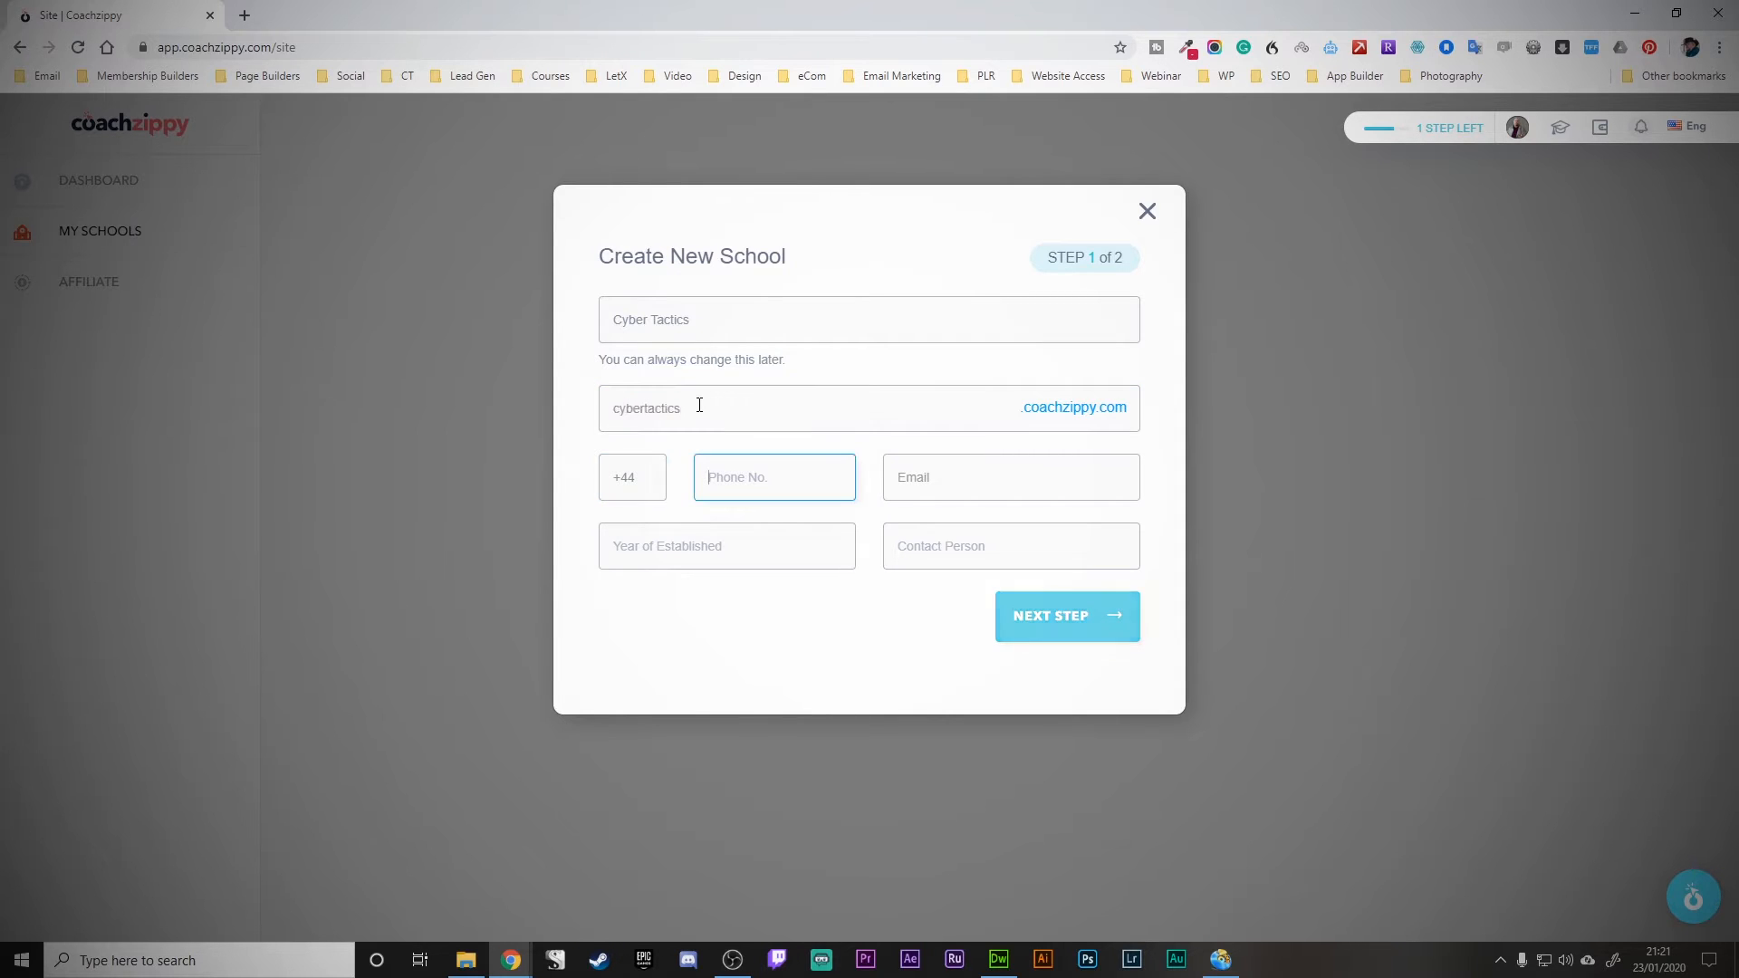
{"action": "key", "text": "Tab"}
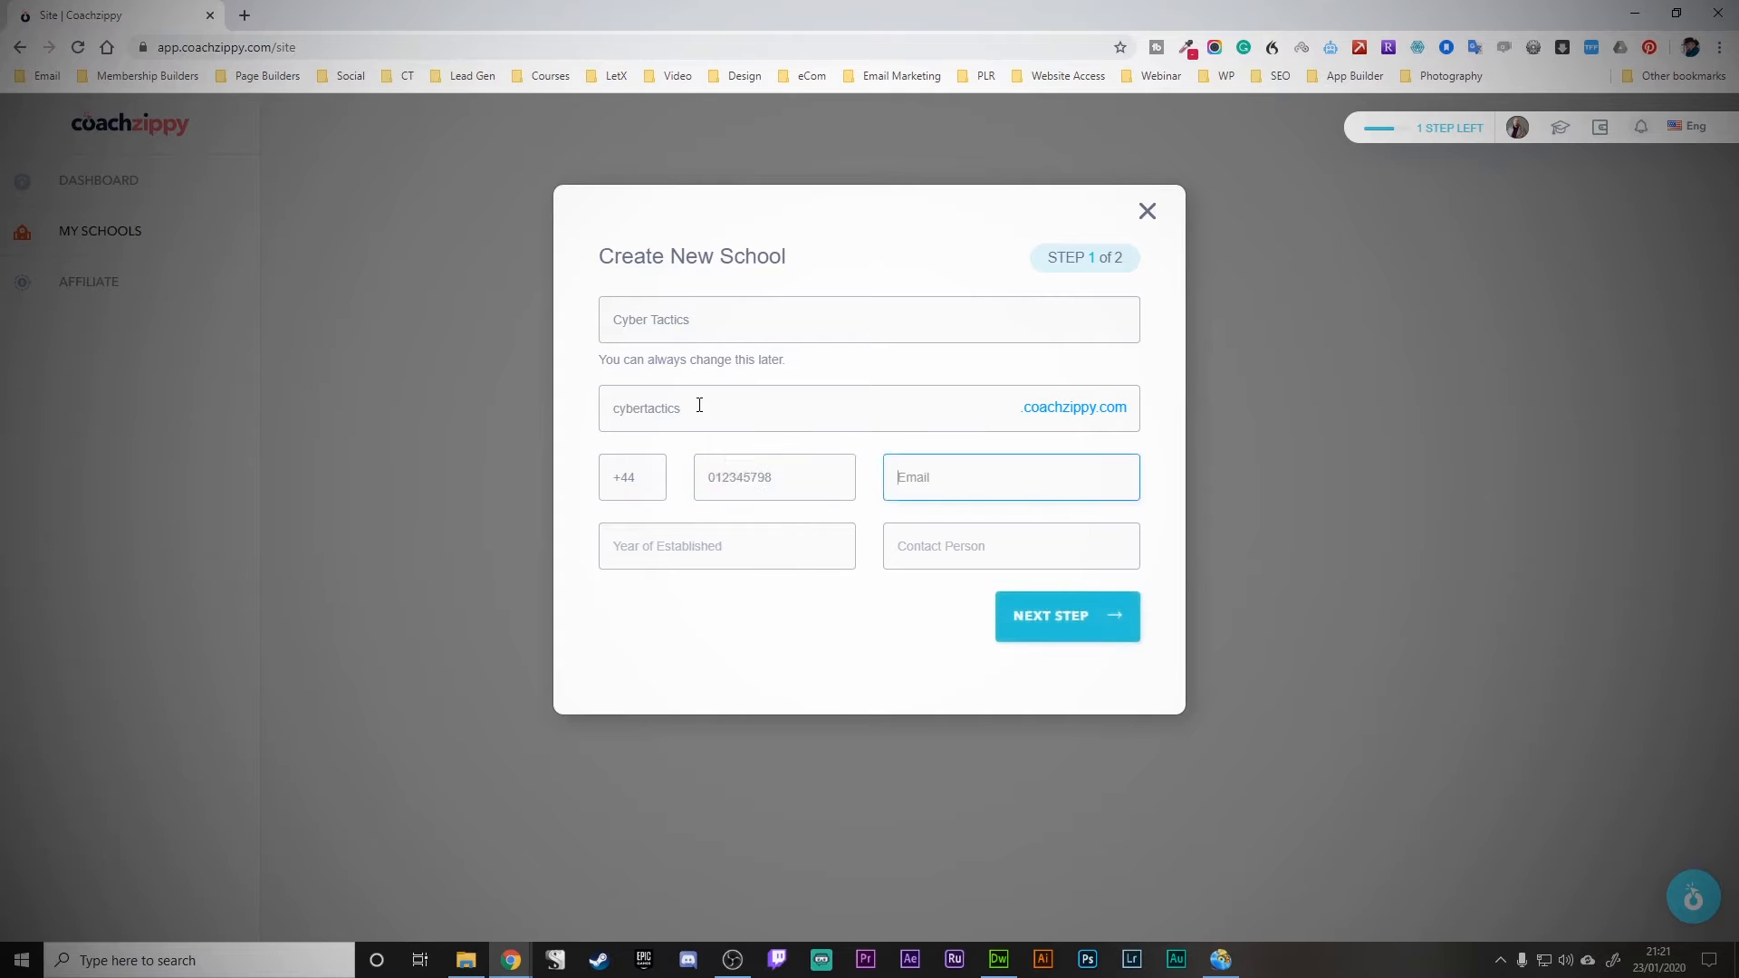
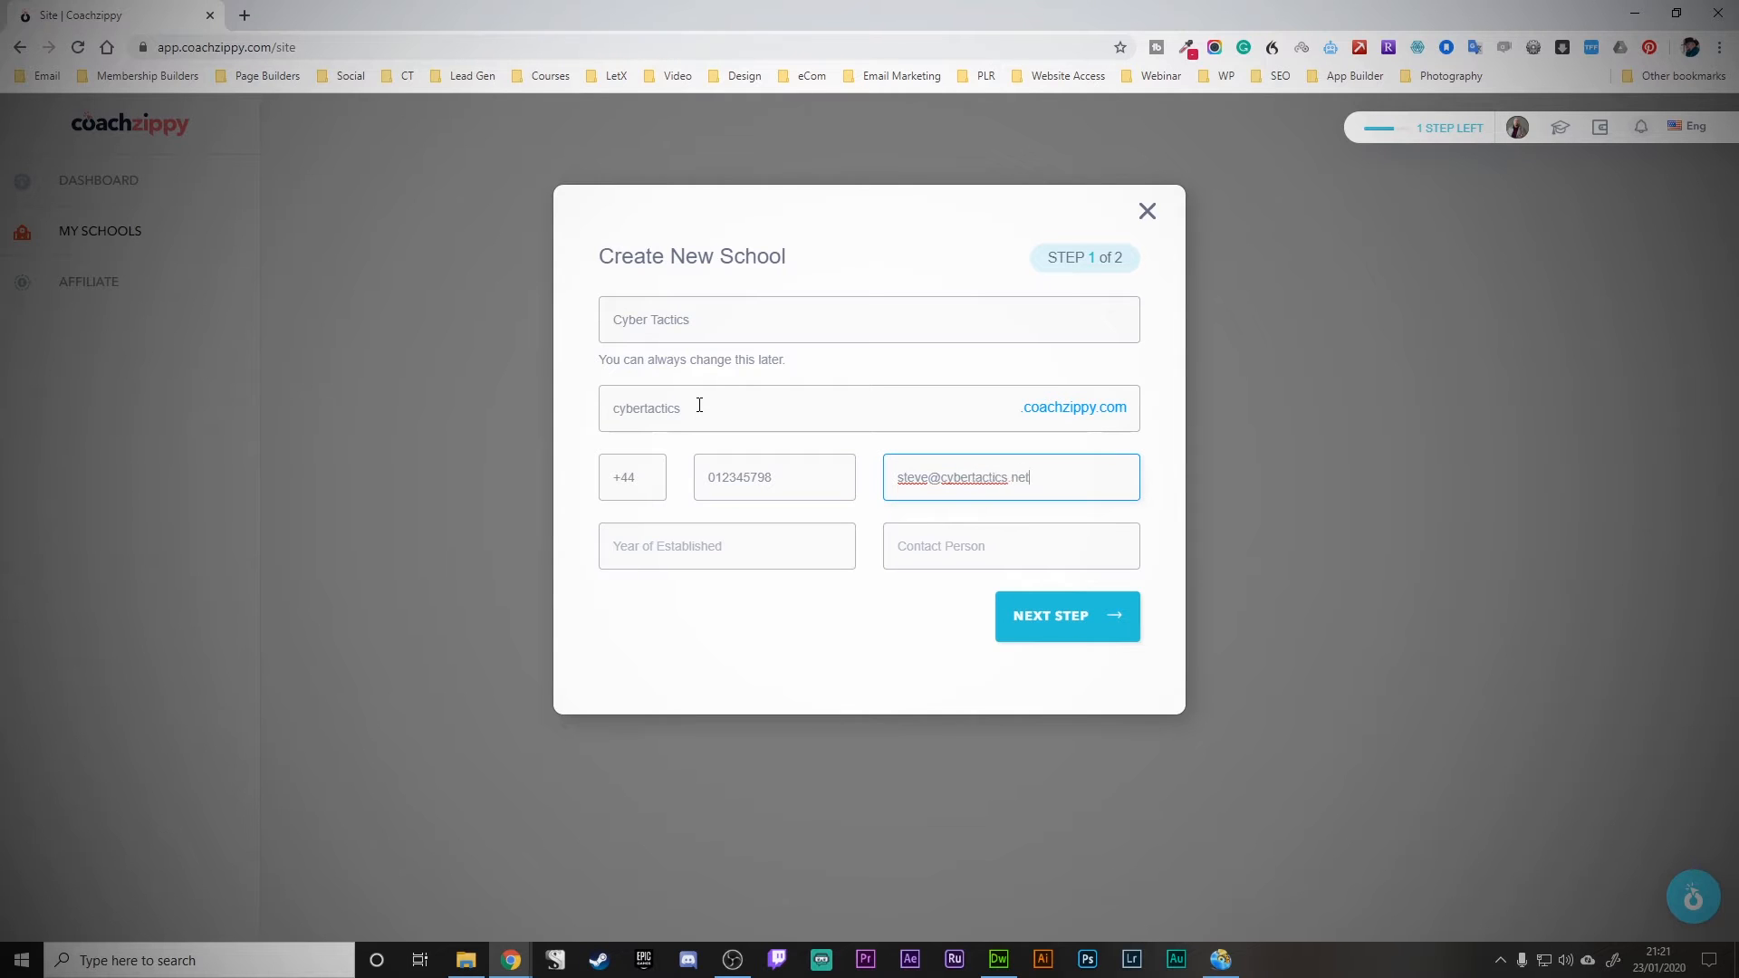
{"action": "key", "text": "Tab"}
{"action": "key", "text": "Tab"}
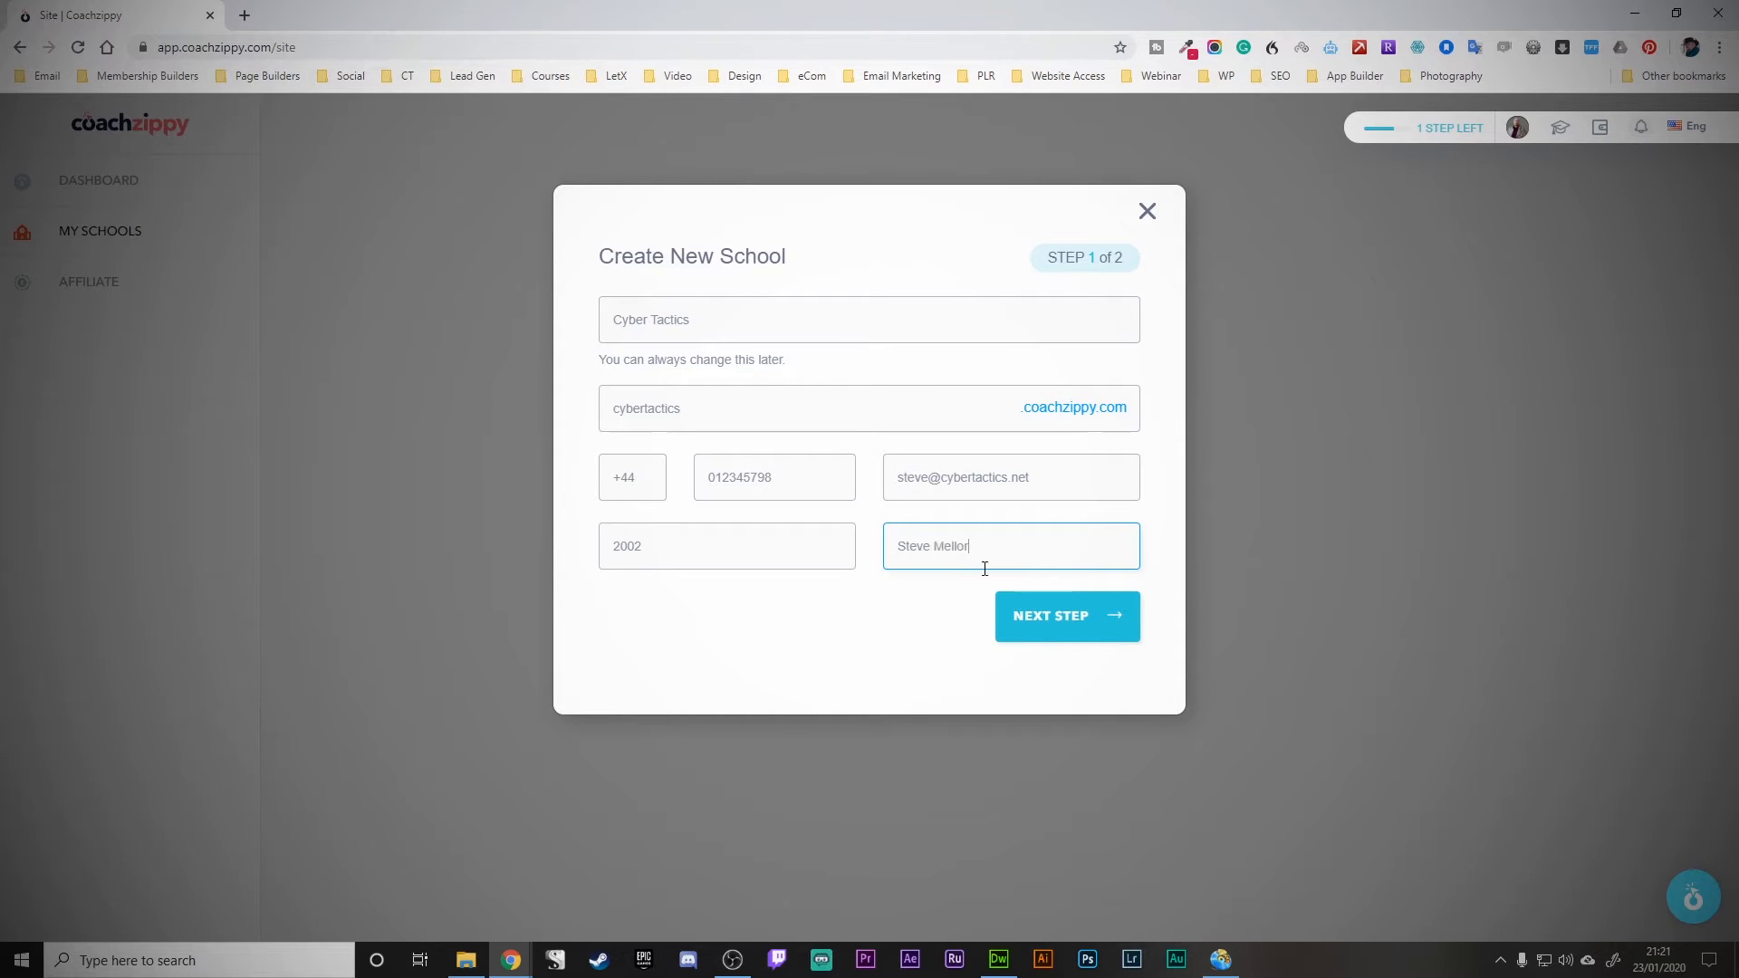
{"action": "left_click", "coordinate": [1033, 614]}
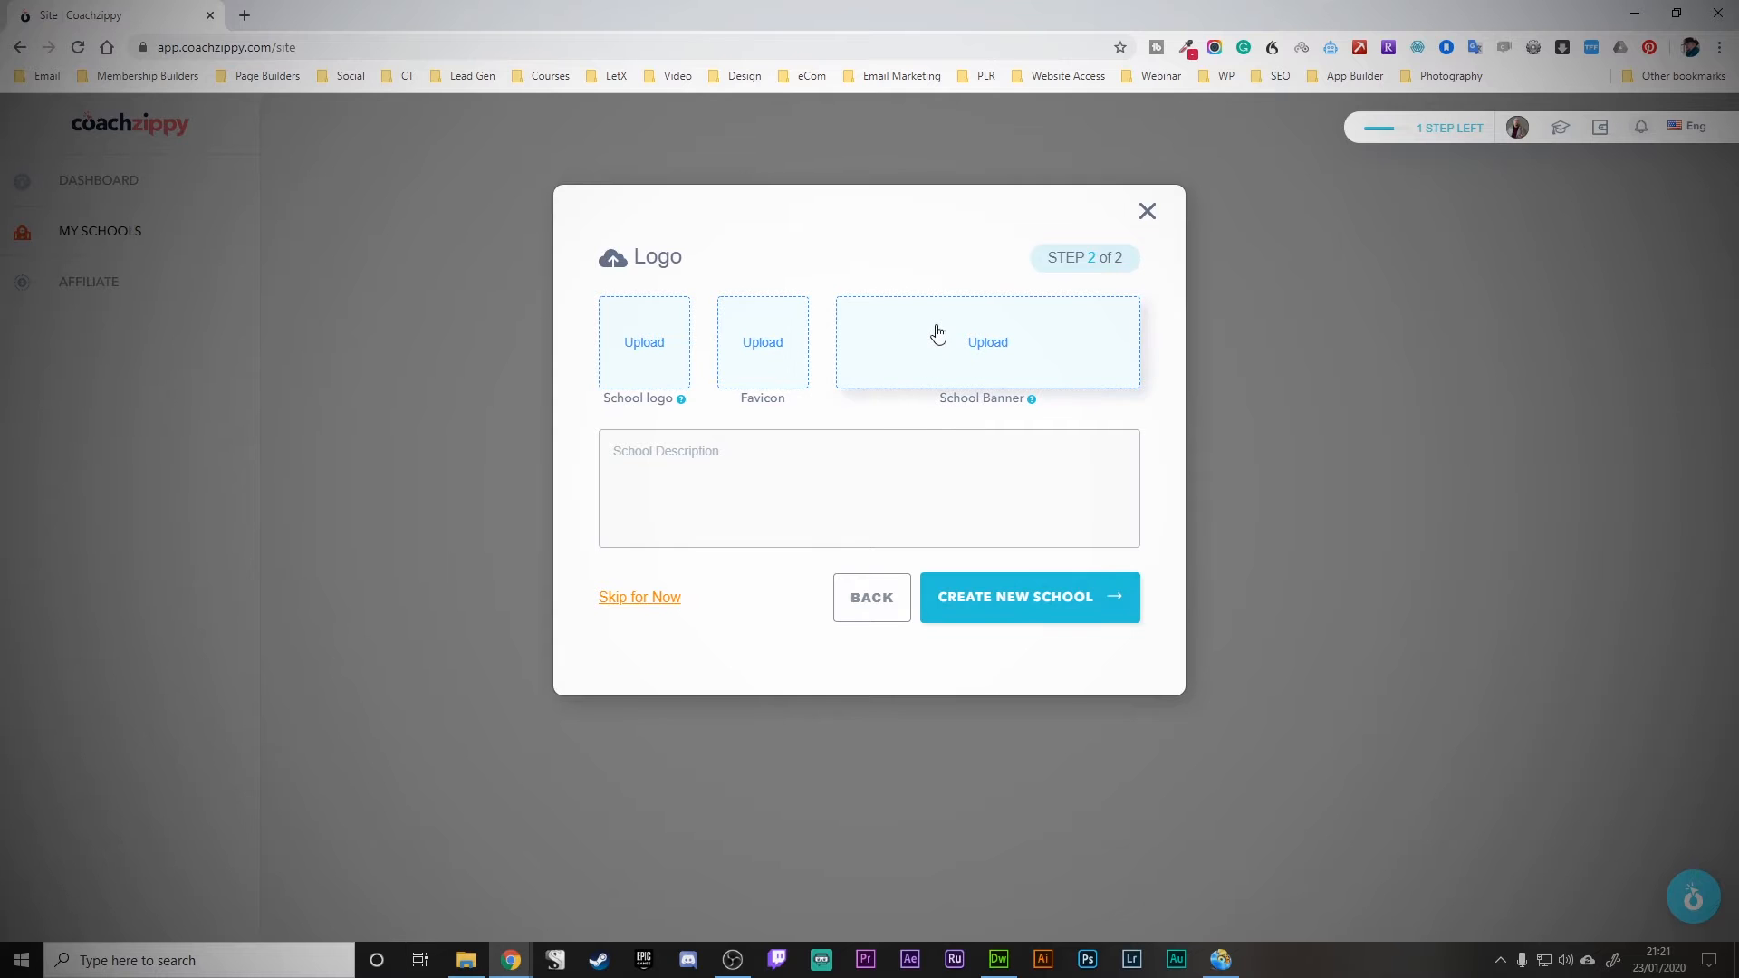
- Check the recommended image sizes for the school logo and school banner
{"action": "mouse_move", "coordinate": [682, 404]}
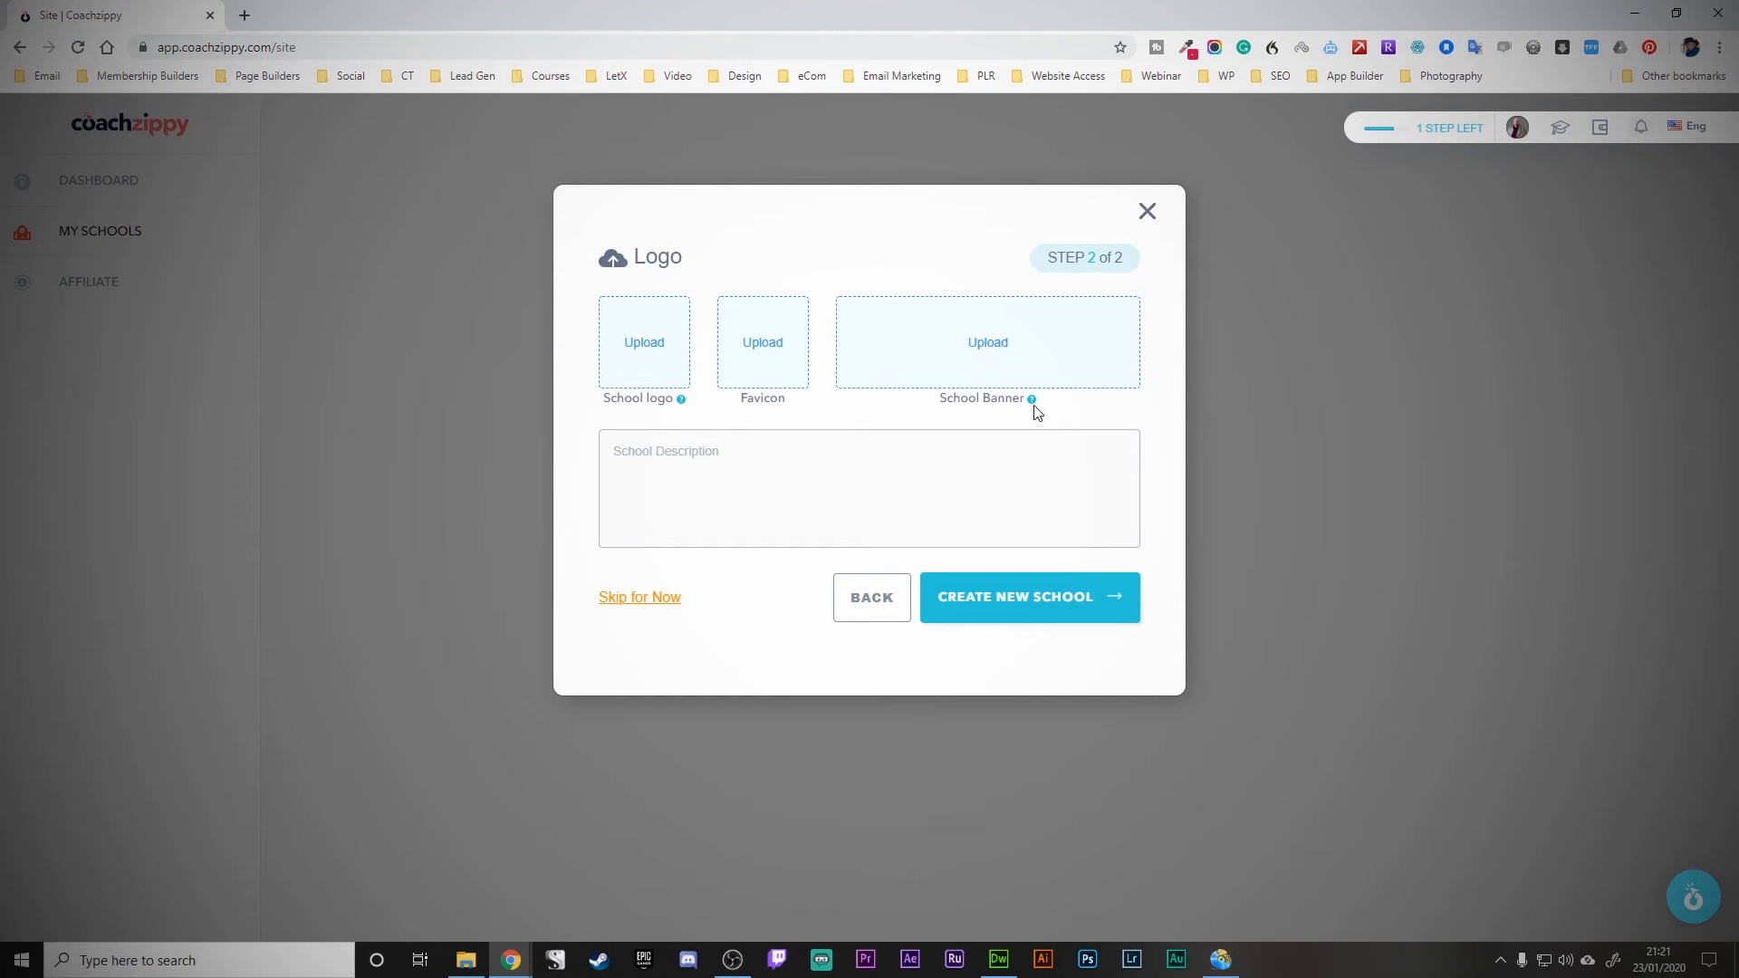
{"action": "mouse_move", "coordinate": [1035, 401]}
- Skip the image uploads to create the Cyber Tactics school and load its dashboard
{"action": "left_click", "coordinate": [663, 599]}
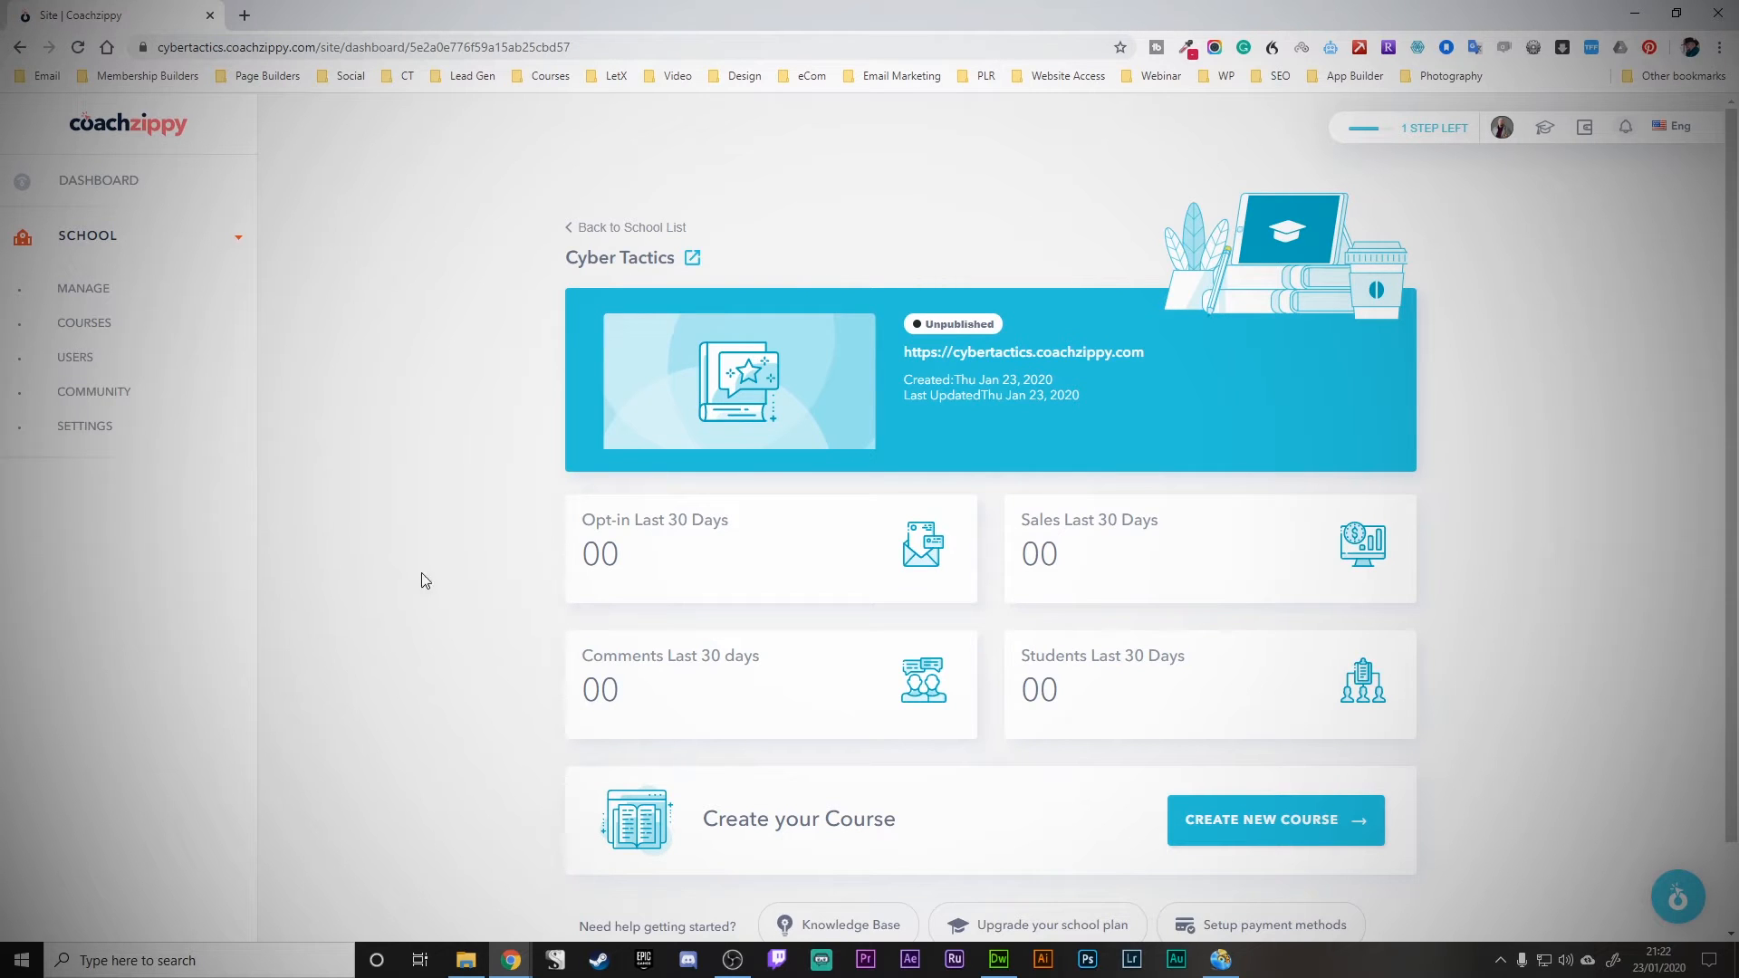
- In Manage > Theme, choose Lato as base font and Raleway as heading font, then save
{"action": "left_click", "coordinate": [106, 298]}
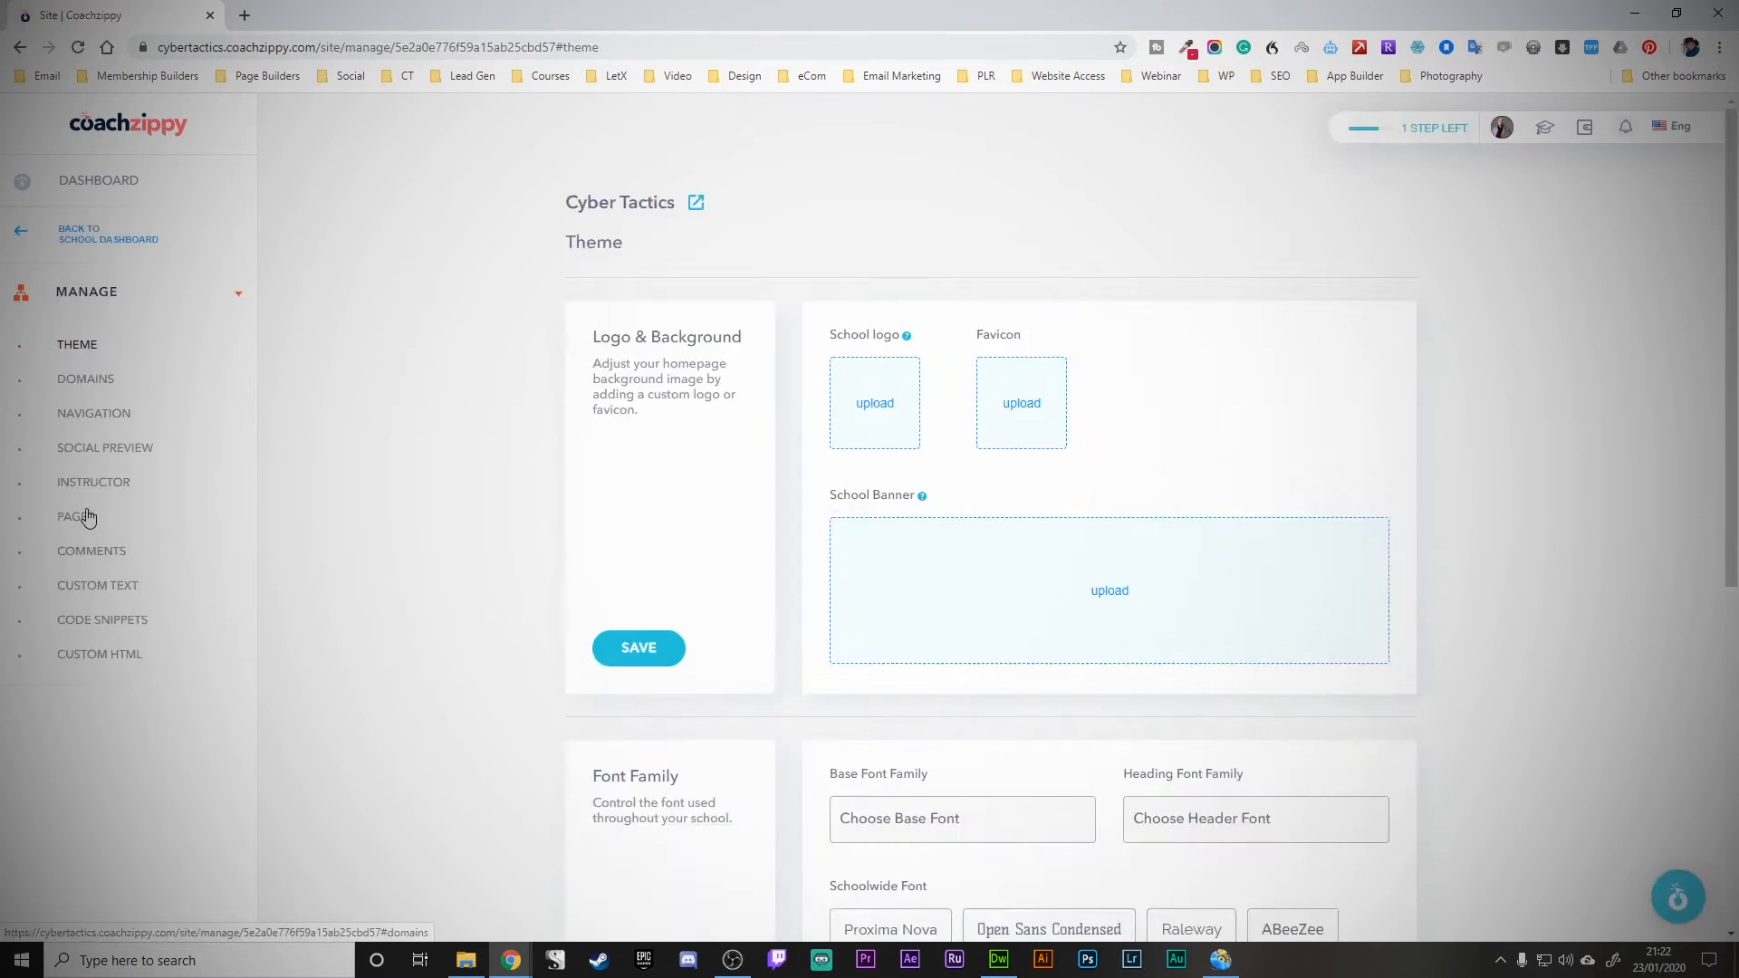
{"action": "scroll", "coordinate": [77, 517], "scroll_direction": "down", "scroll_amount": 8}
{"action": "scroll", "coordinate": [87, 527], "scroll_direction": "up", "scroll_amount": 6}
{"action": "scroll", "coordinate": [476, 574], "scroll_direction": "down", "scroll_amount": 1}
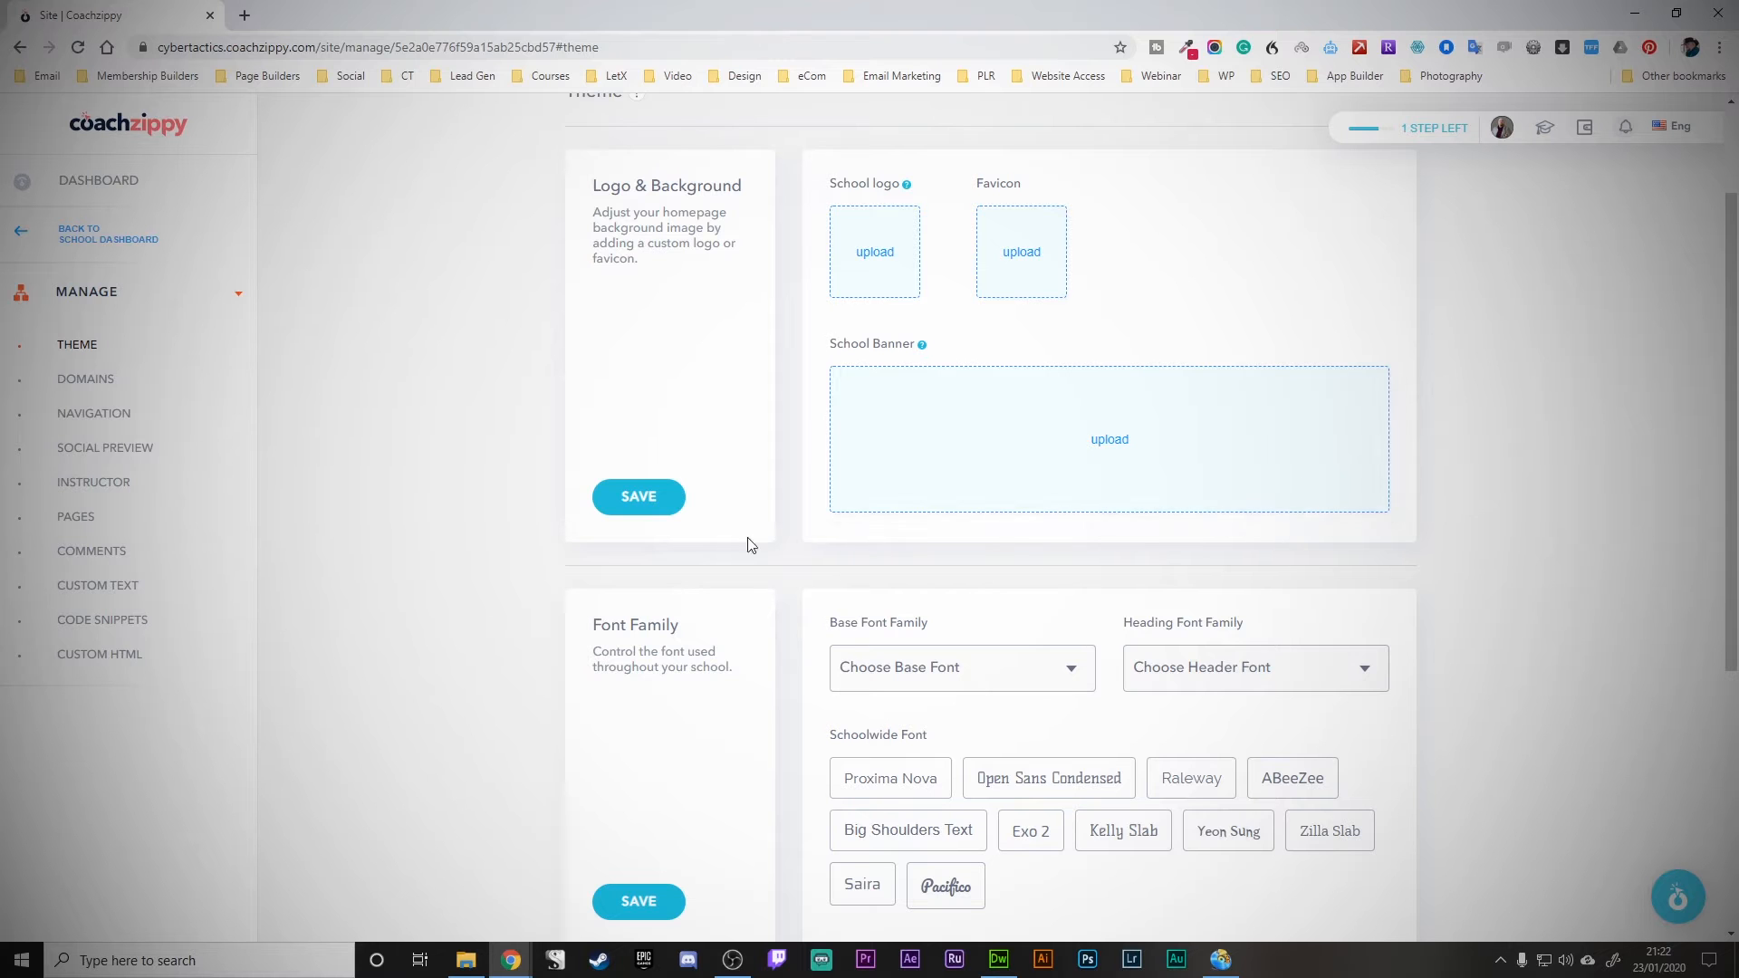
{"action": "scroll", "coordinate": [883, 308], "scroll_direction": "down", "scroll_amount": 4}
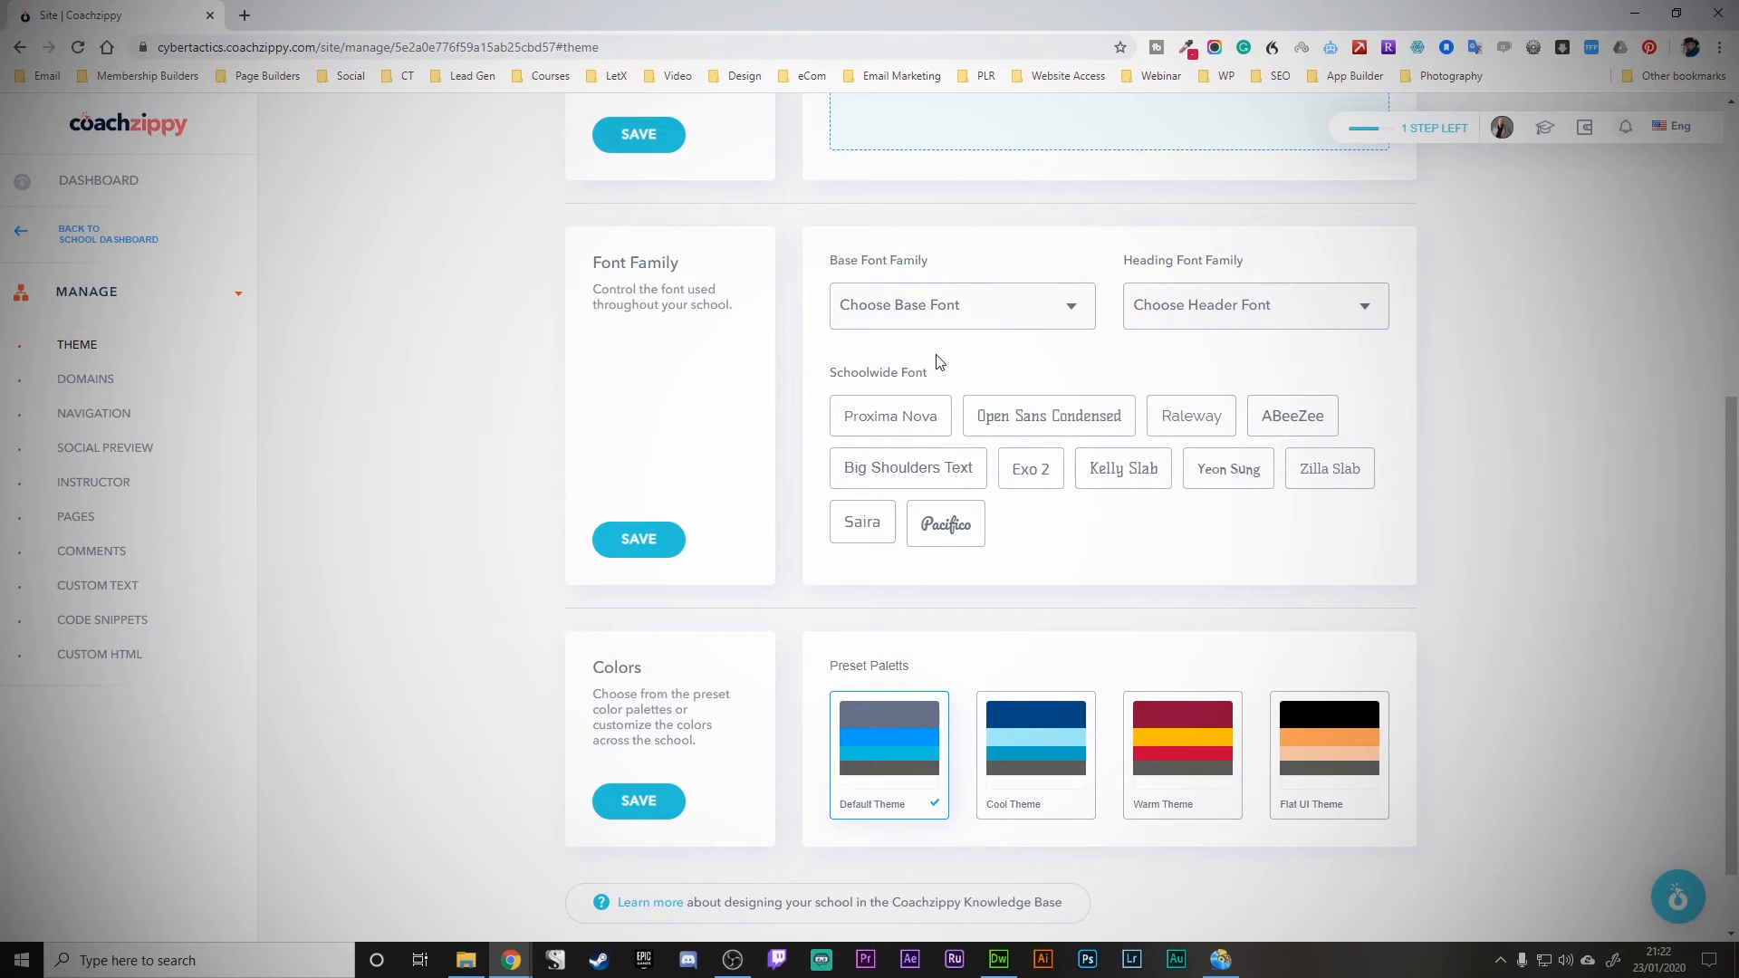
{"action": "left_click", "coordinate": [951, 317]}
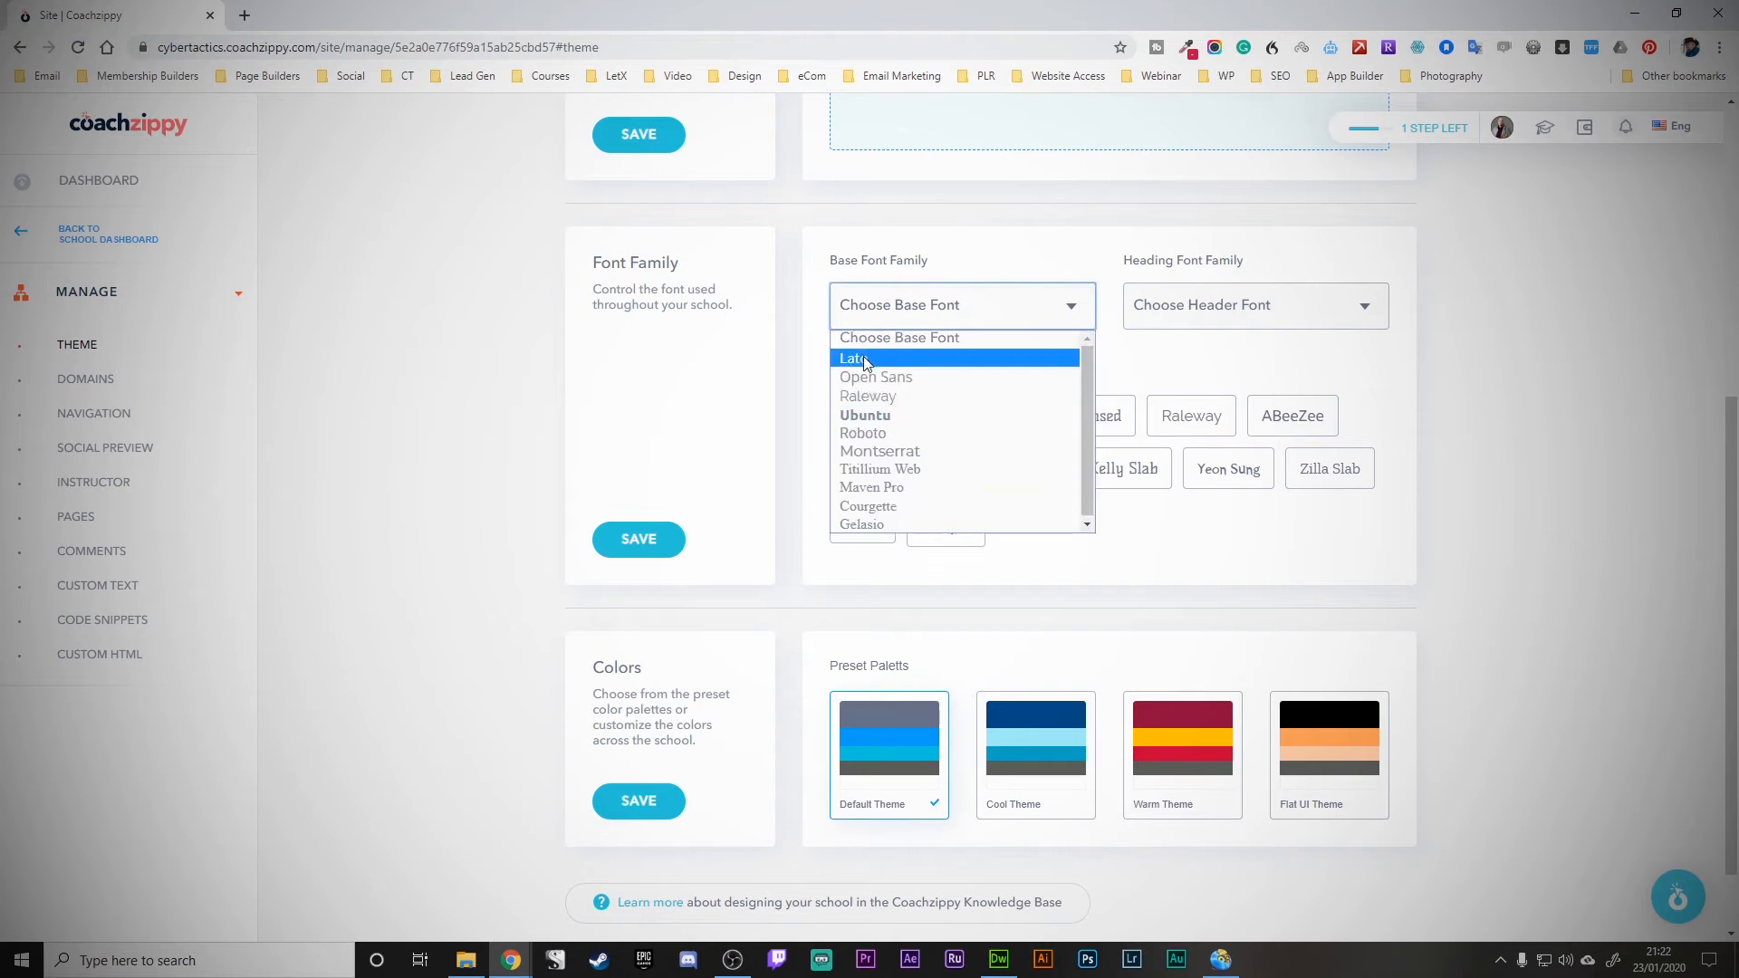
{"action": "left_click", "coordinate": [988, 357]}
{"action": "left_click", "coordinate": [1227, 311]}
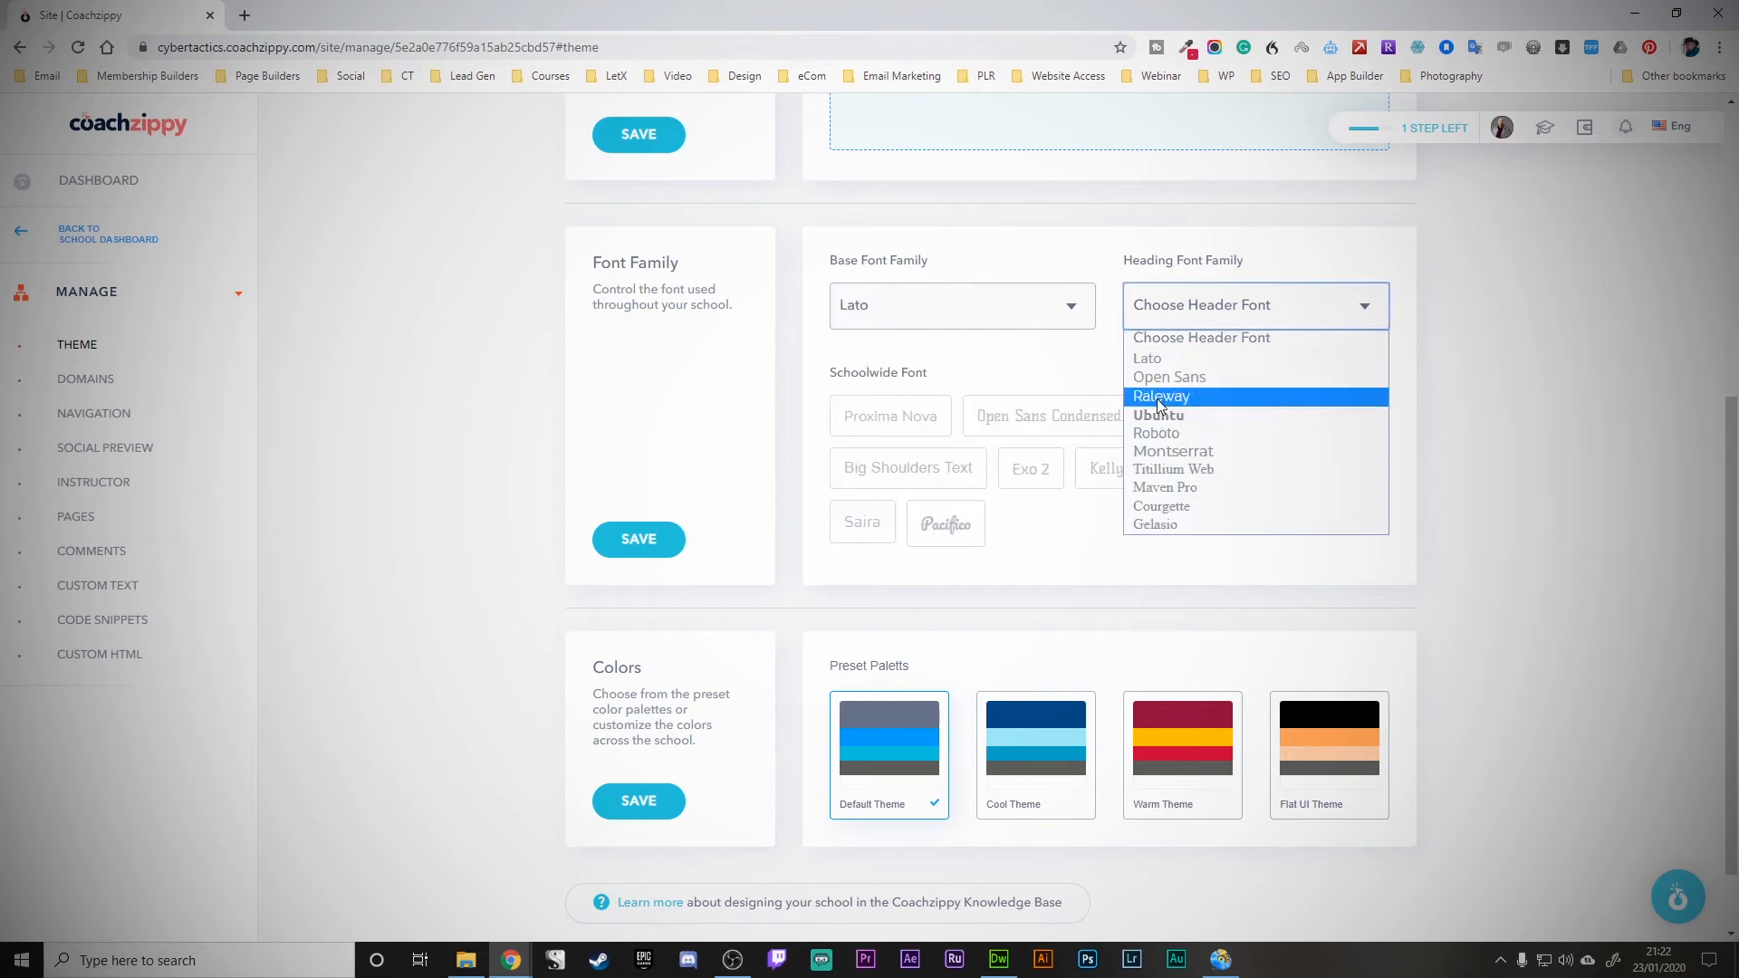
{"action": "left_click", "coordinate": [1209, 396]}
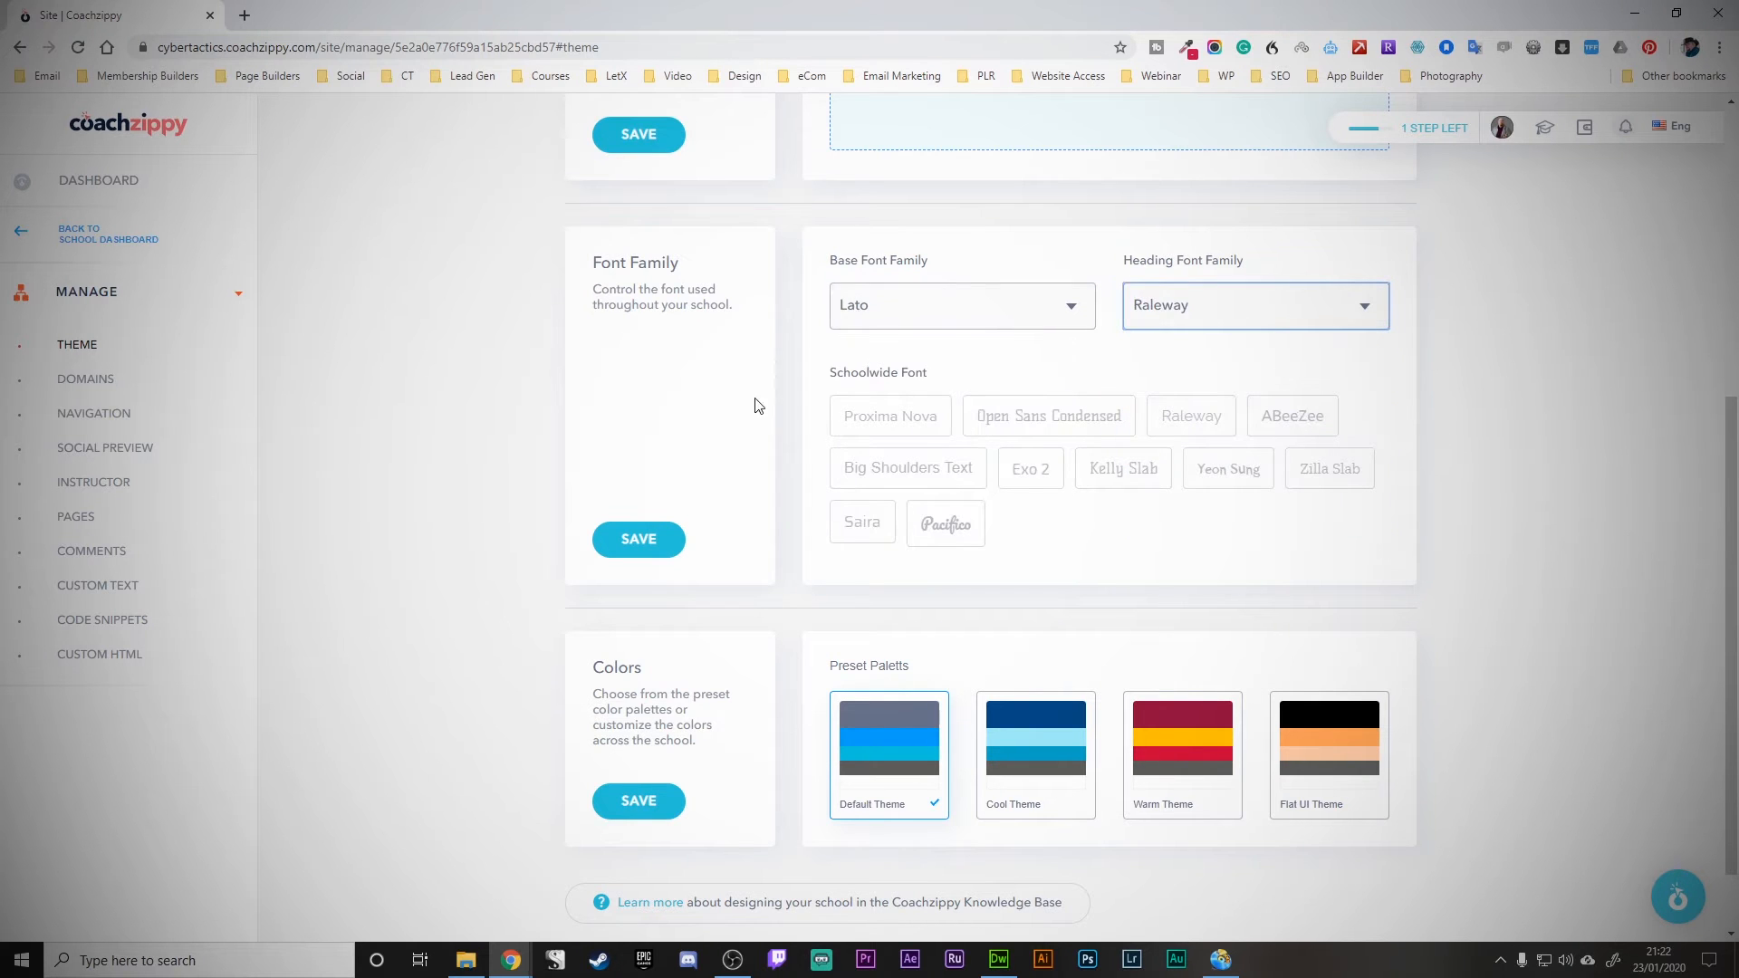
{"action": "left_click", "coordinate": [644, 544]}
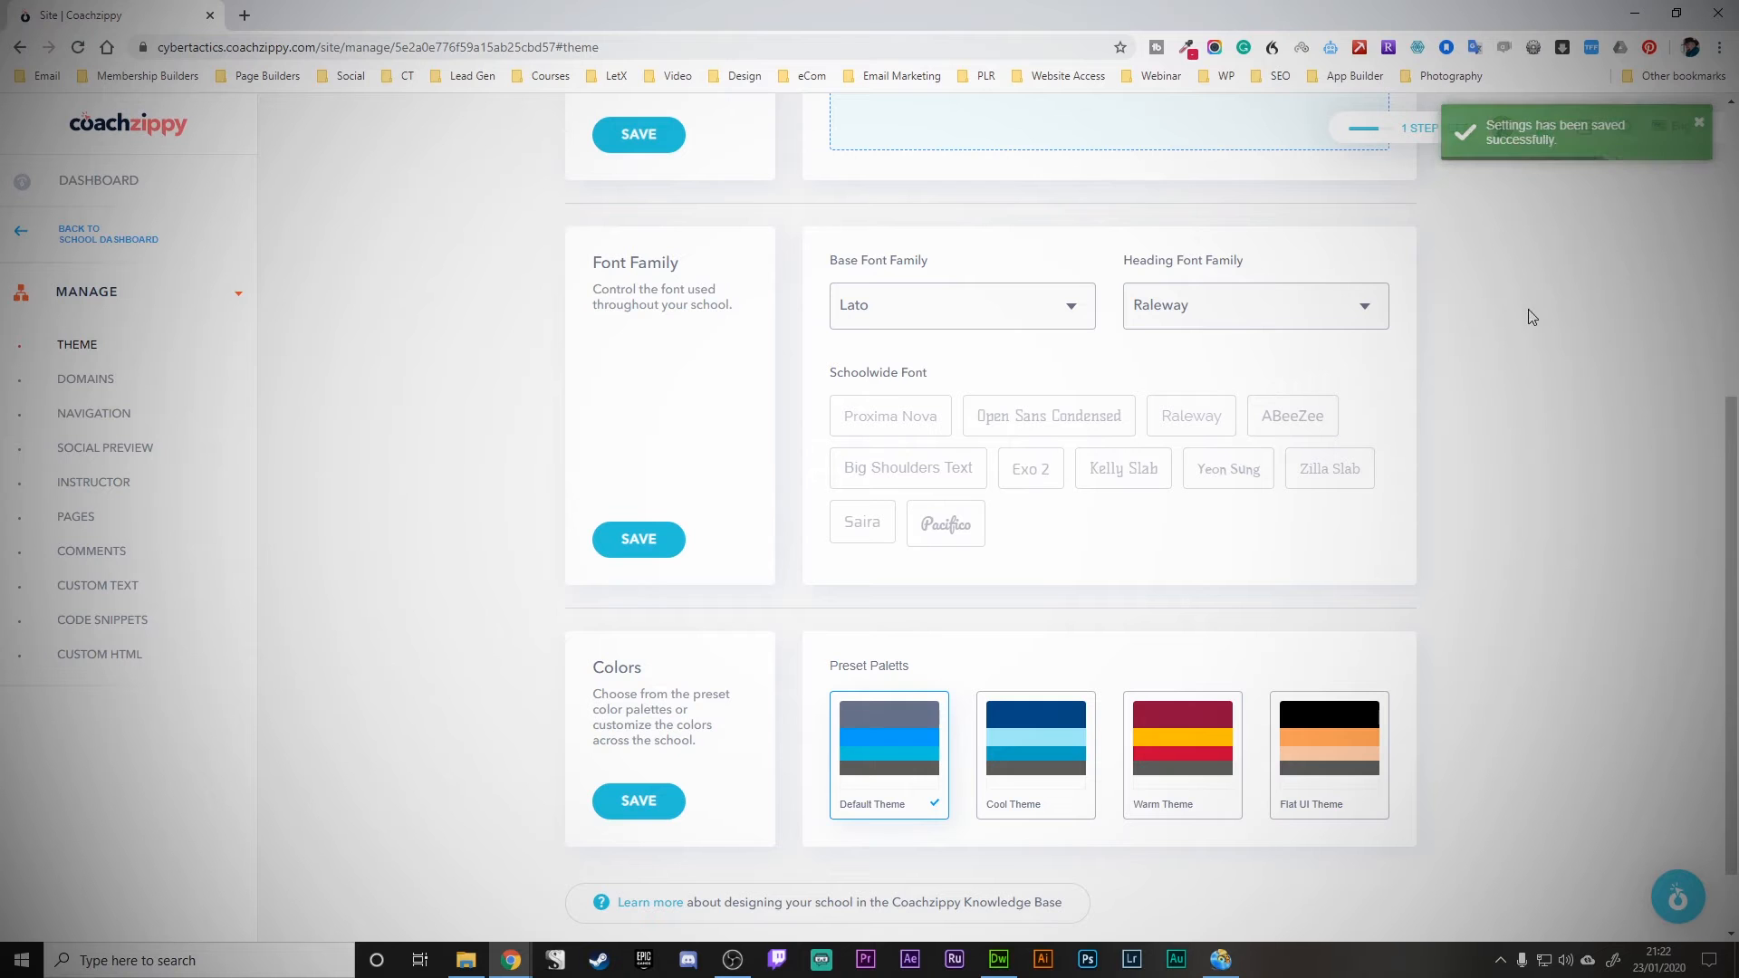
- Apply the Cool Theme colour preset and save the colour settings
{"action": "scroll", "coordinate": [715, 544], "scroll_direction": "down", "scroll_amount": 1}
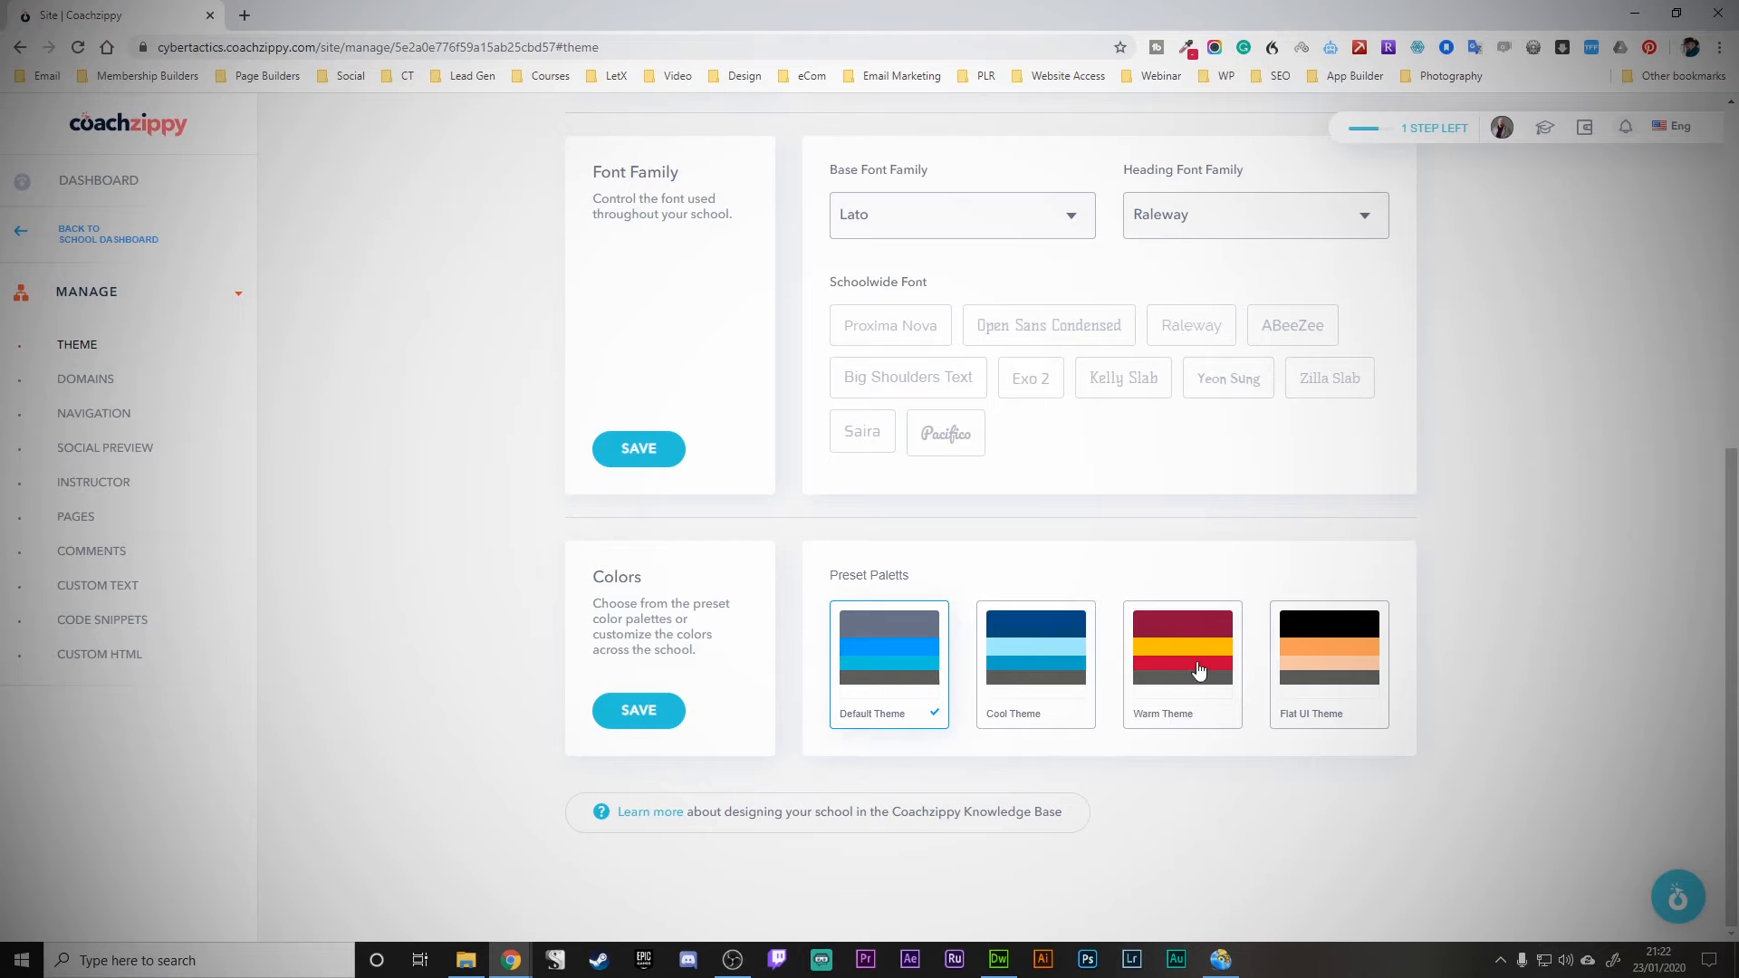
{"action": "left_click", "coordinate": [1019, 668]}
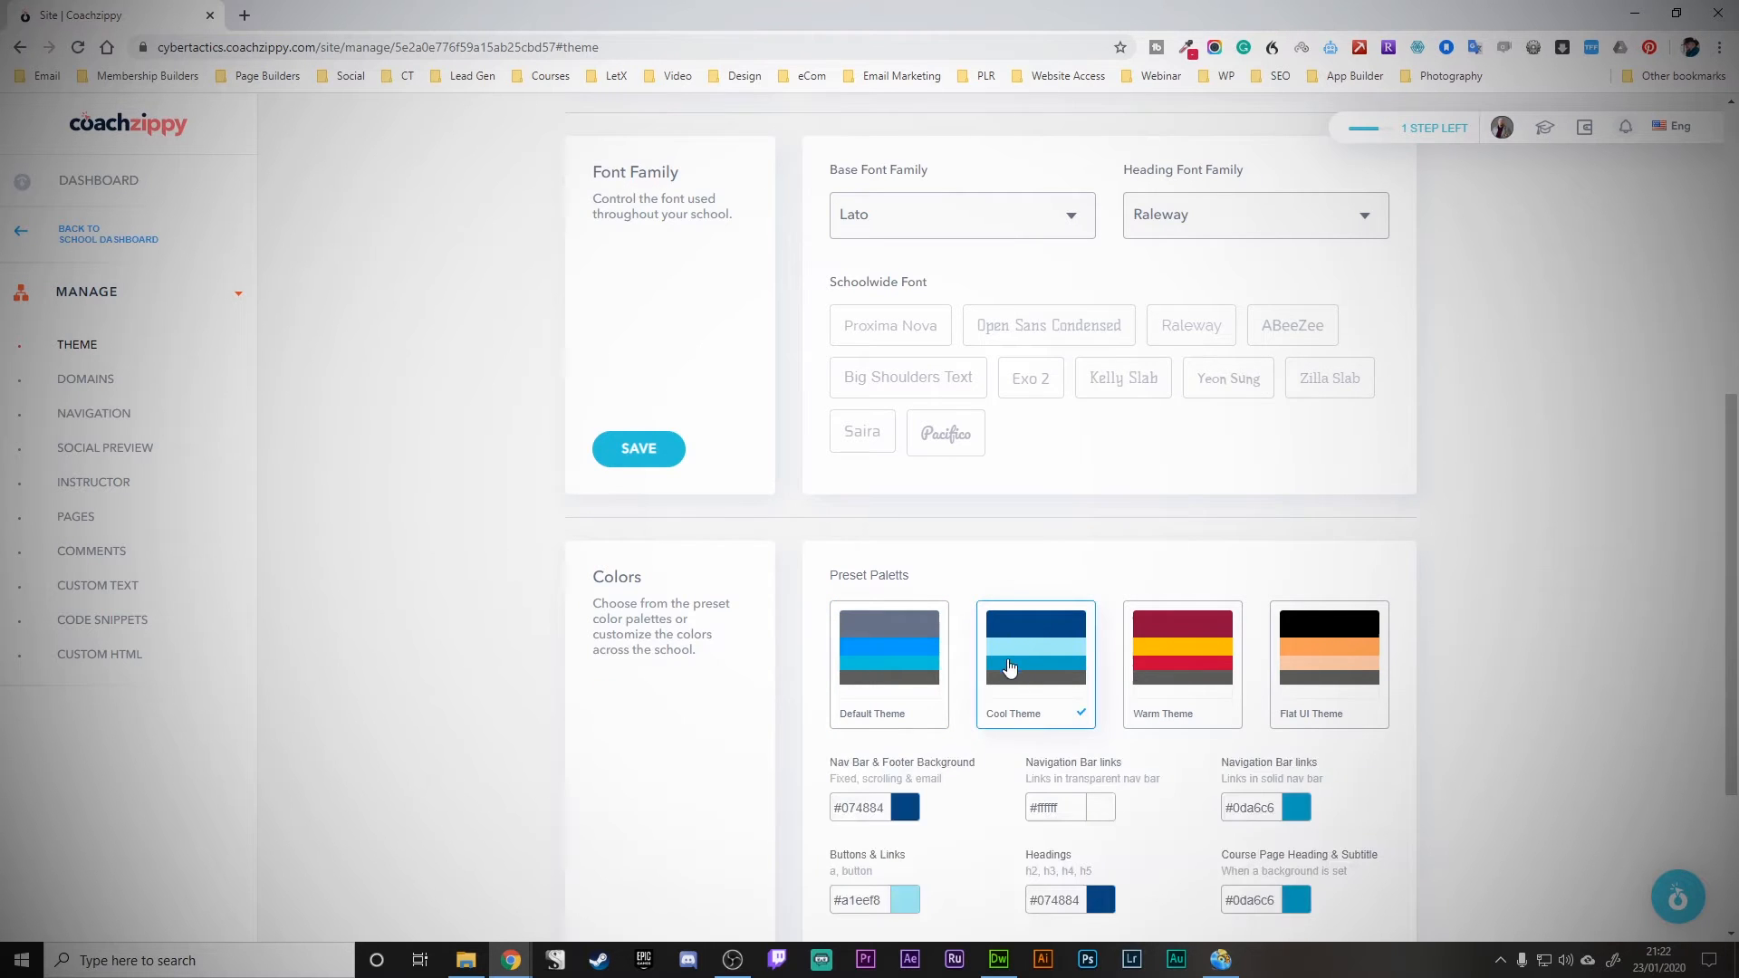
{"action": "scroll", "coordinate": [1359, 670], "scroll_direction": "down", "scroll_amount": 3}
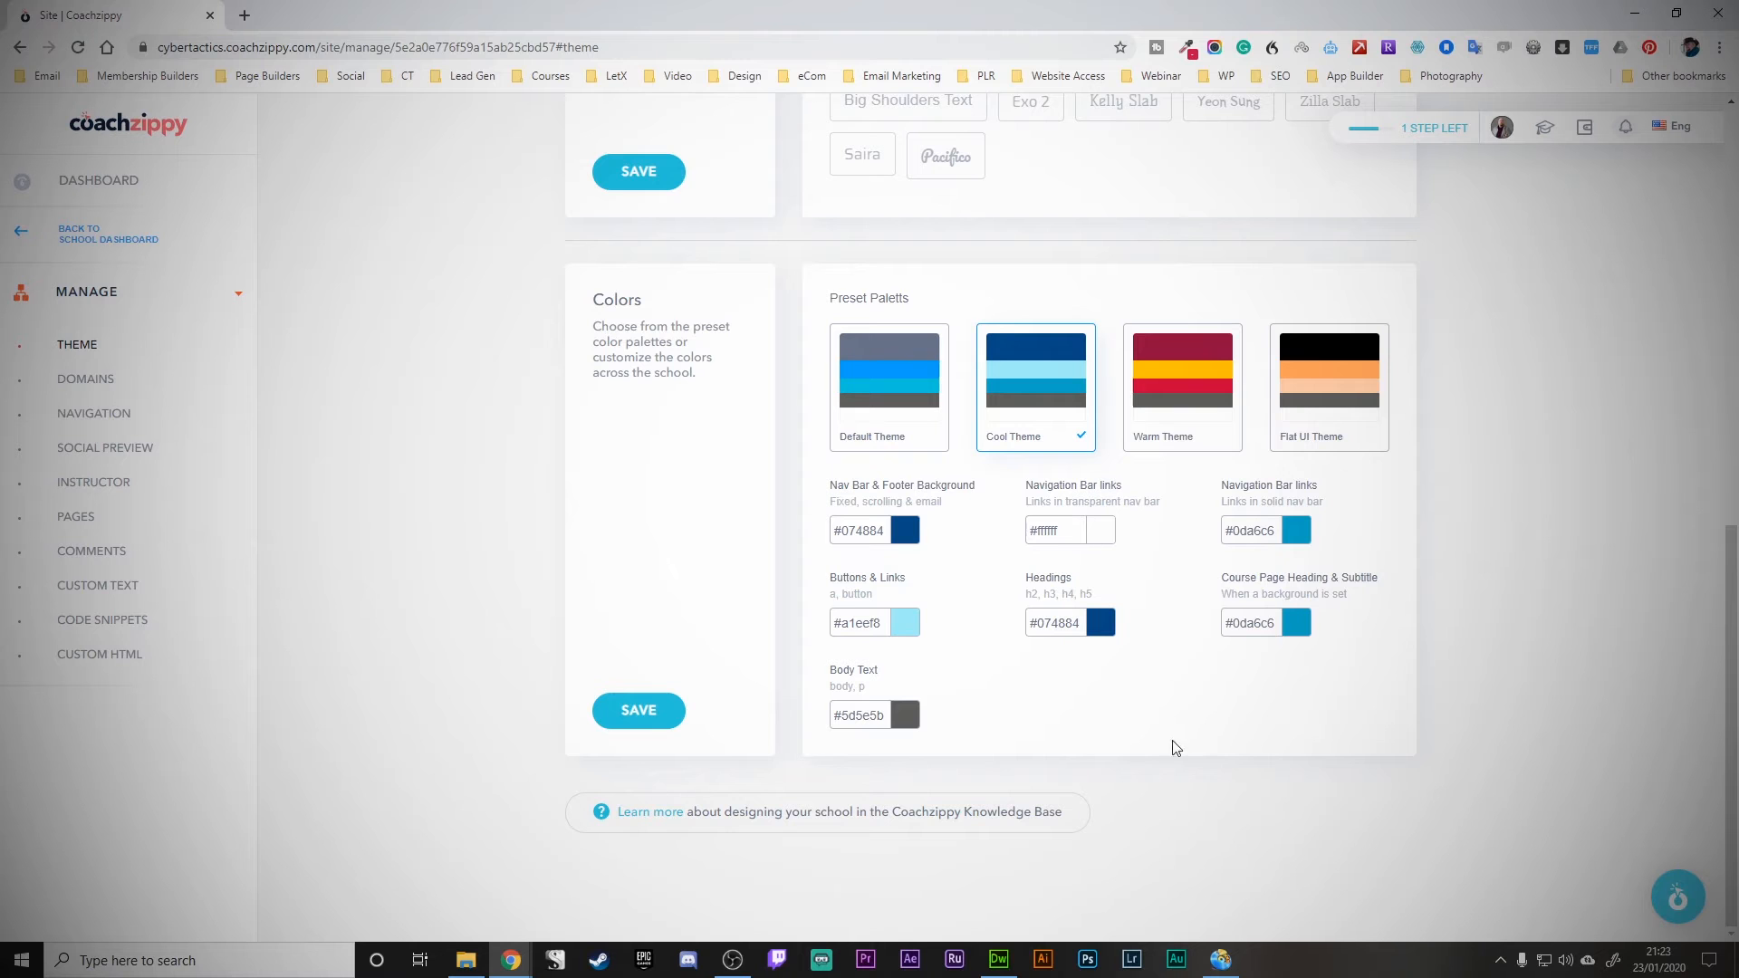
{"action": "left_click", "coordinate": [657, 718]}
- Review the cybertactics.coachzippy.com domain, then go to the Navigation settings
{"action": "left_click", "coordinate": [105, 389]}
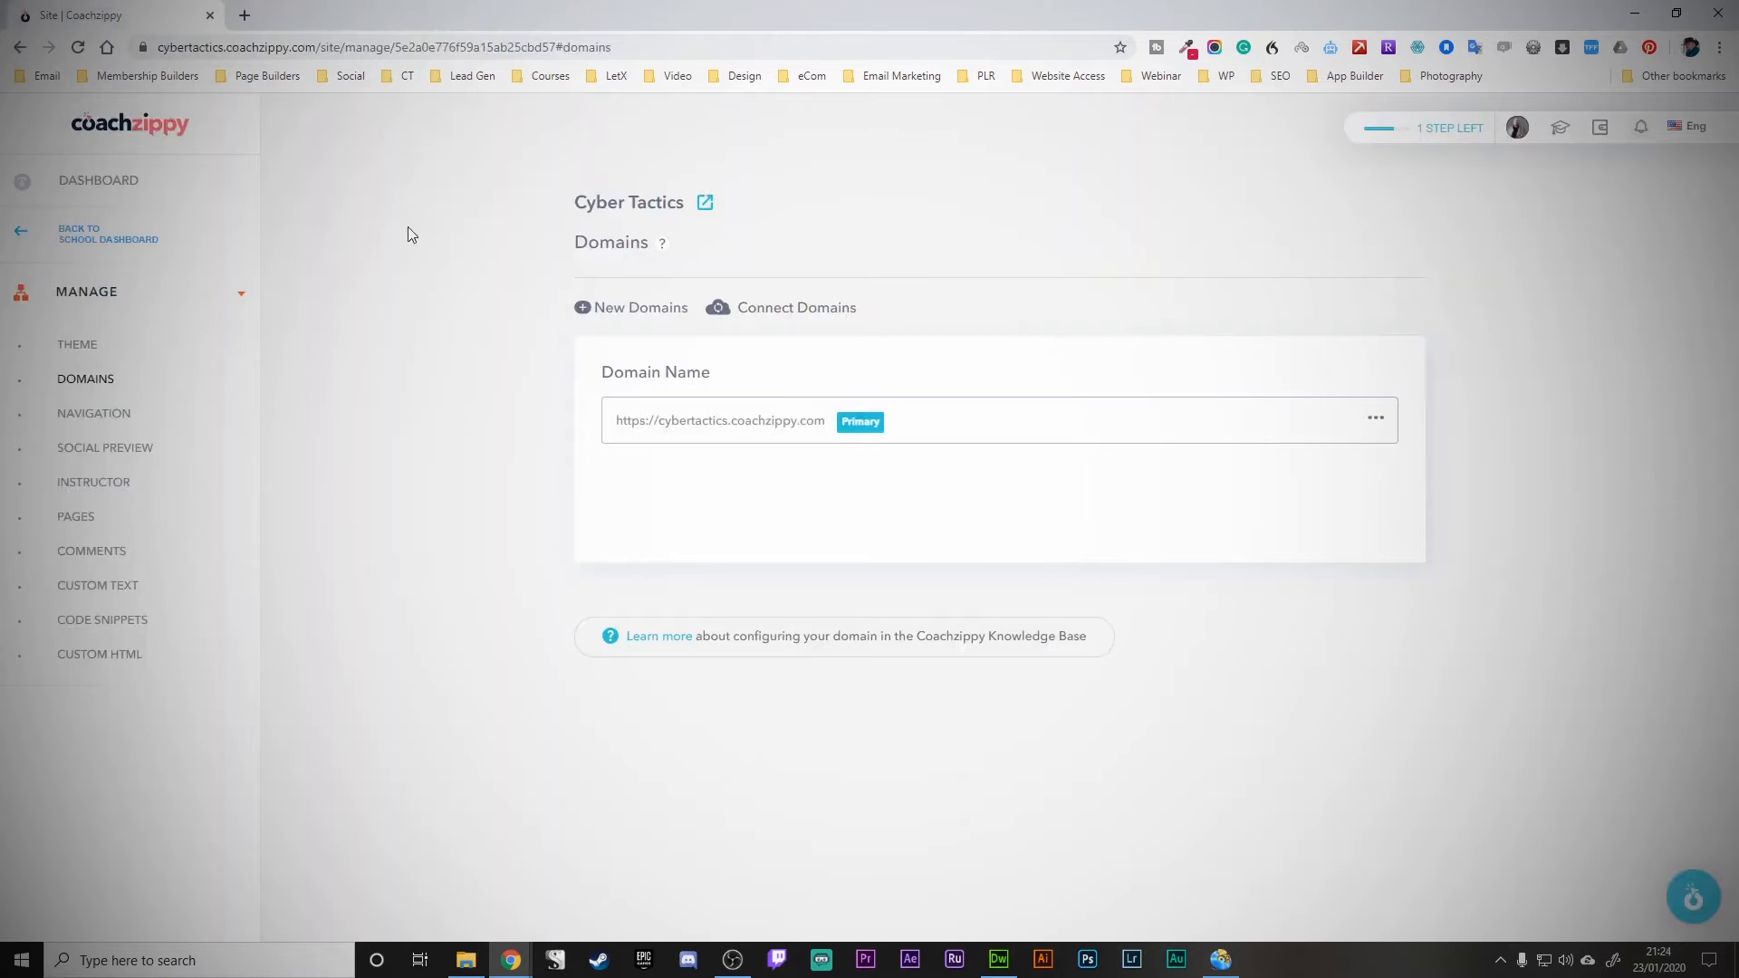
{"action": "left_click", "coordinate": [104, 418]}
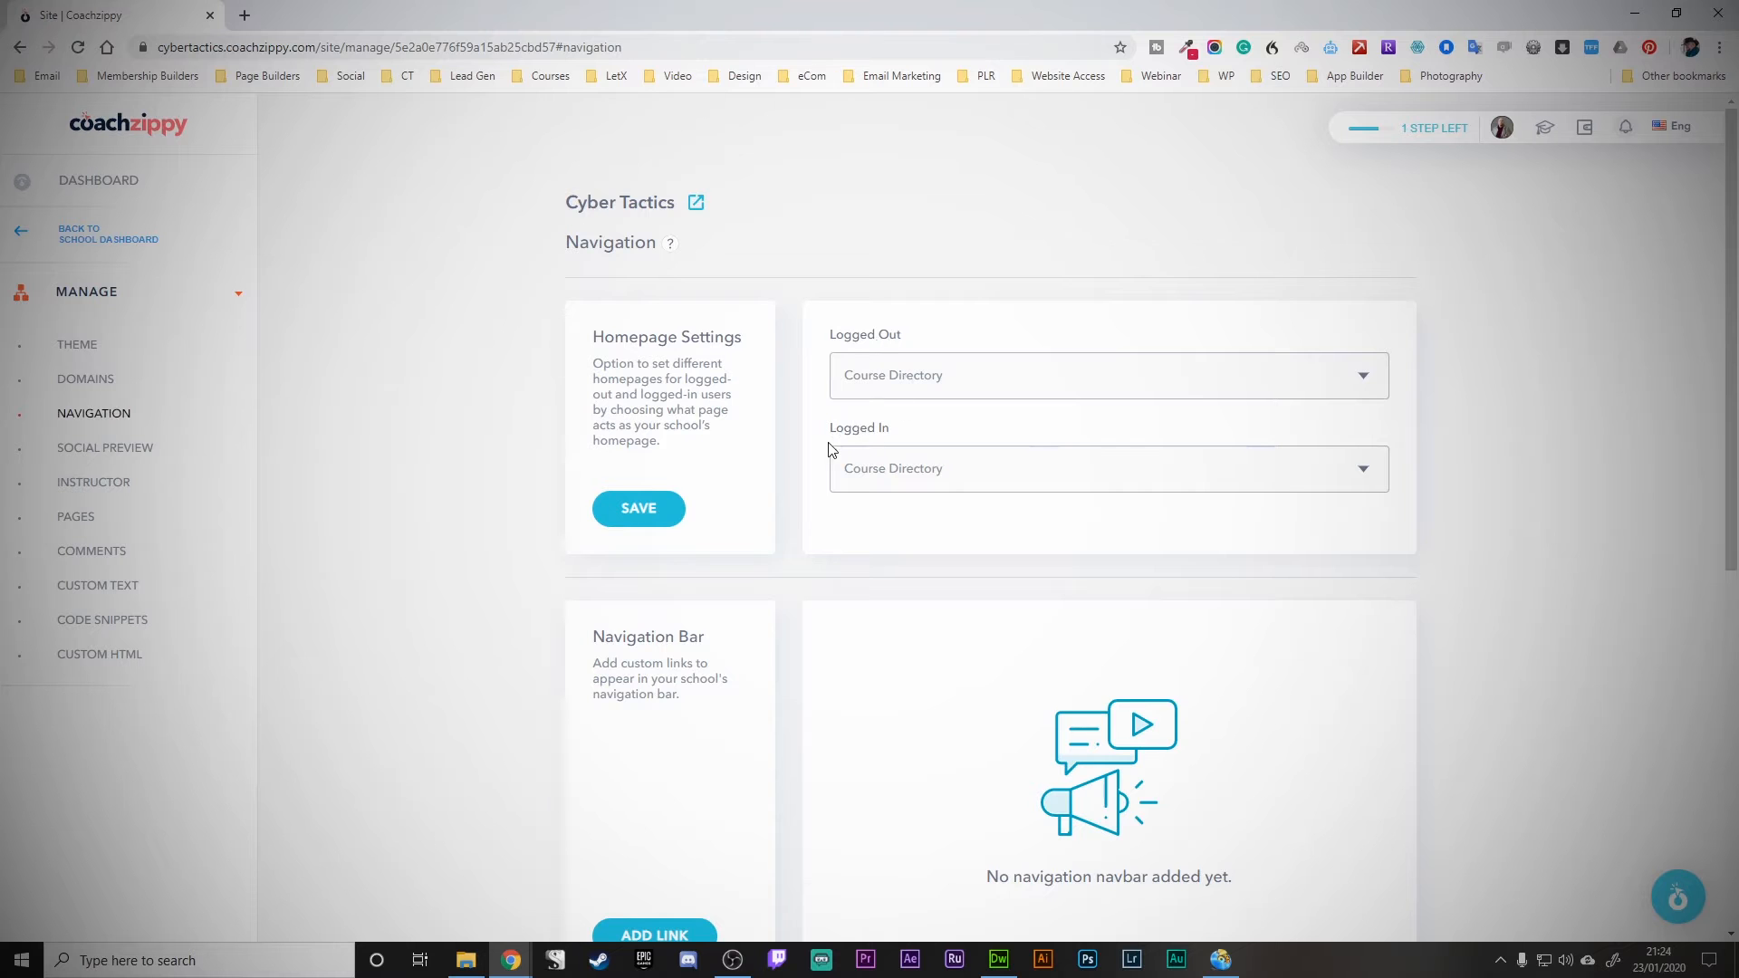
- Inspect a new navbar link's Visible to and Location options, cancel it, and go to Social Preview
{"action": "scroll", "coordinate": [828, 441], "scroll_direction": "down", "scroll_amount": 4}
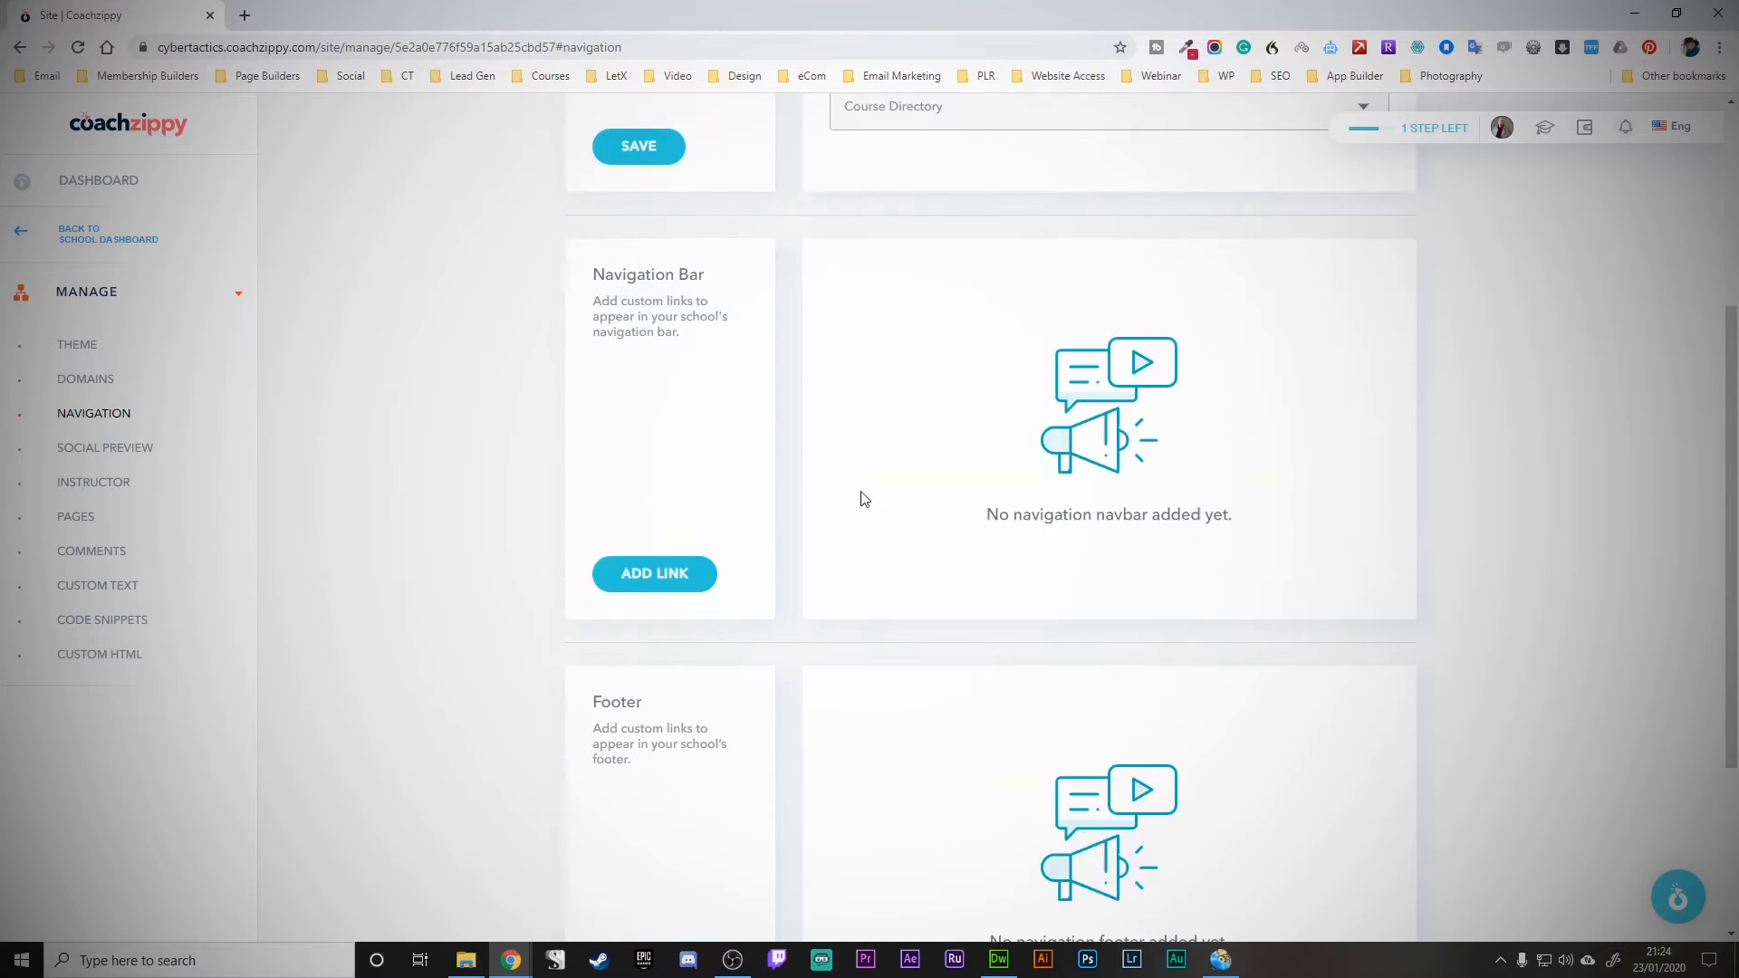
{"action": "left_click", "coordinate": [649, 585]}
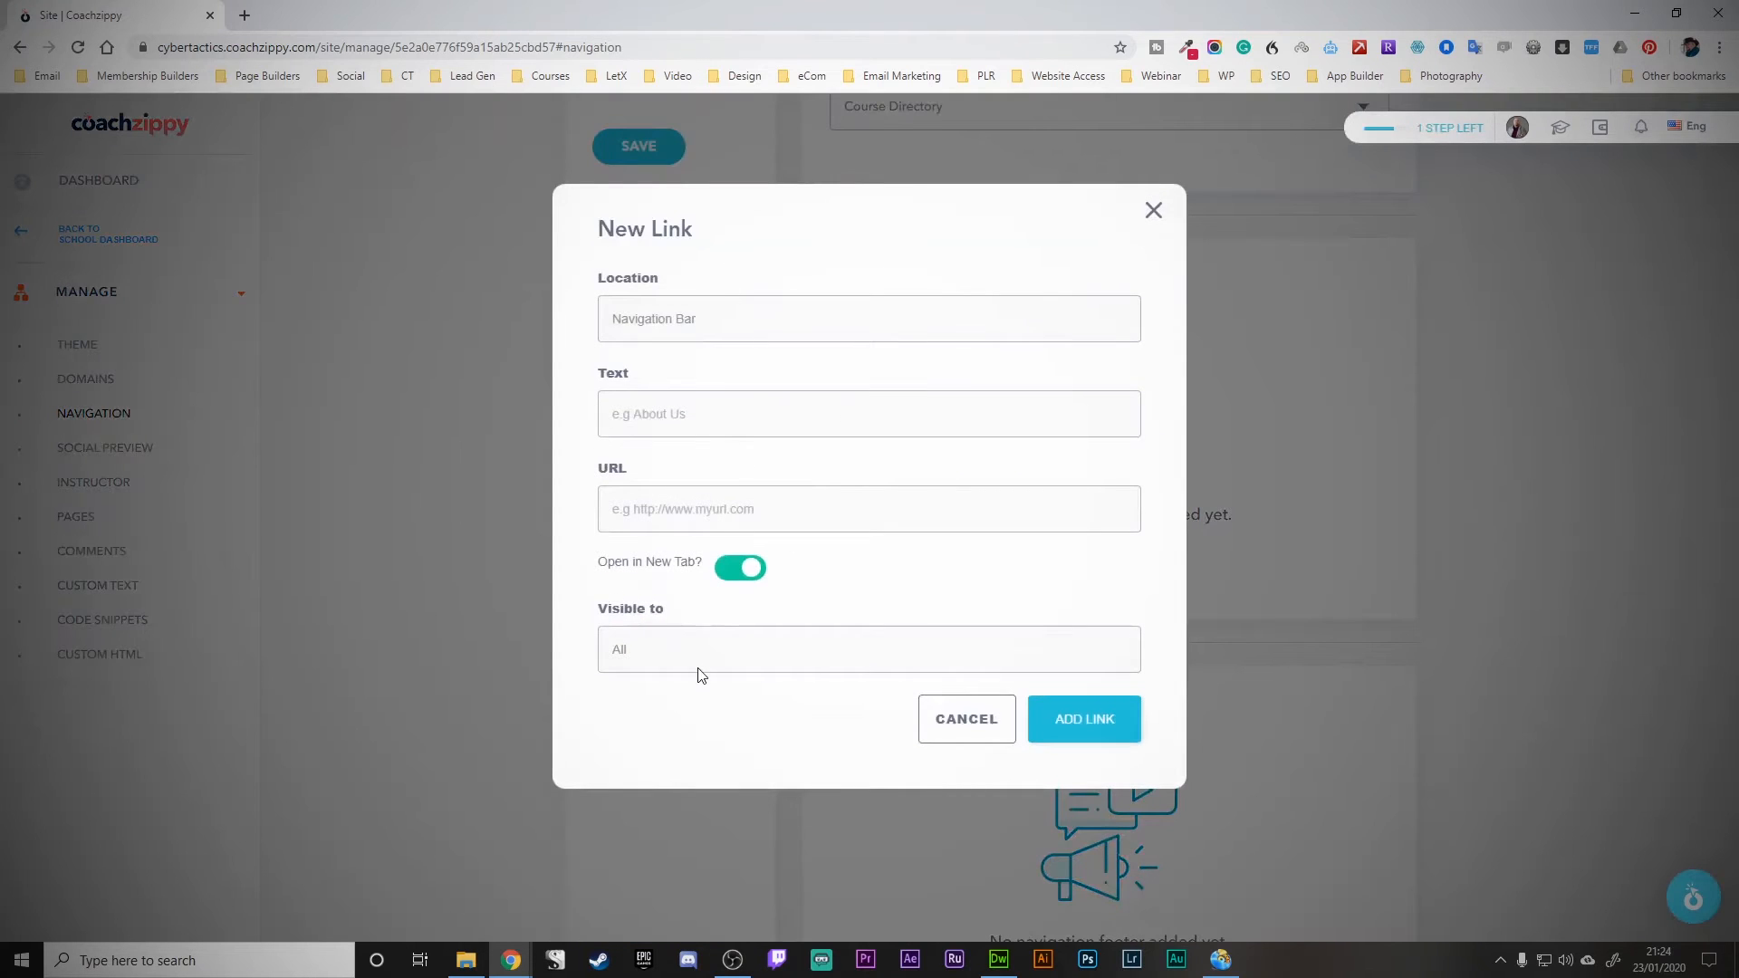
{"action": "left_click", "coordinate": [697, 659]}
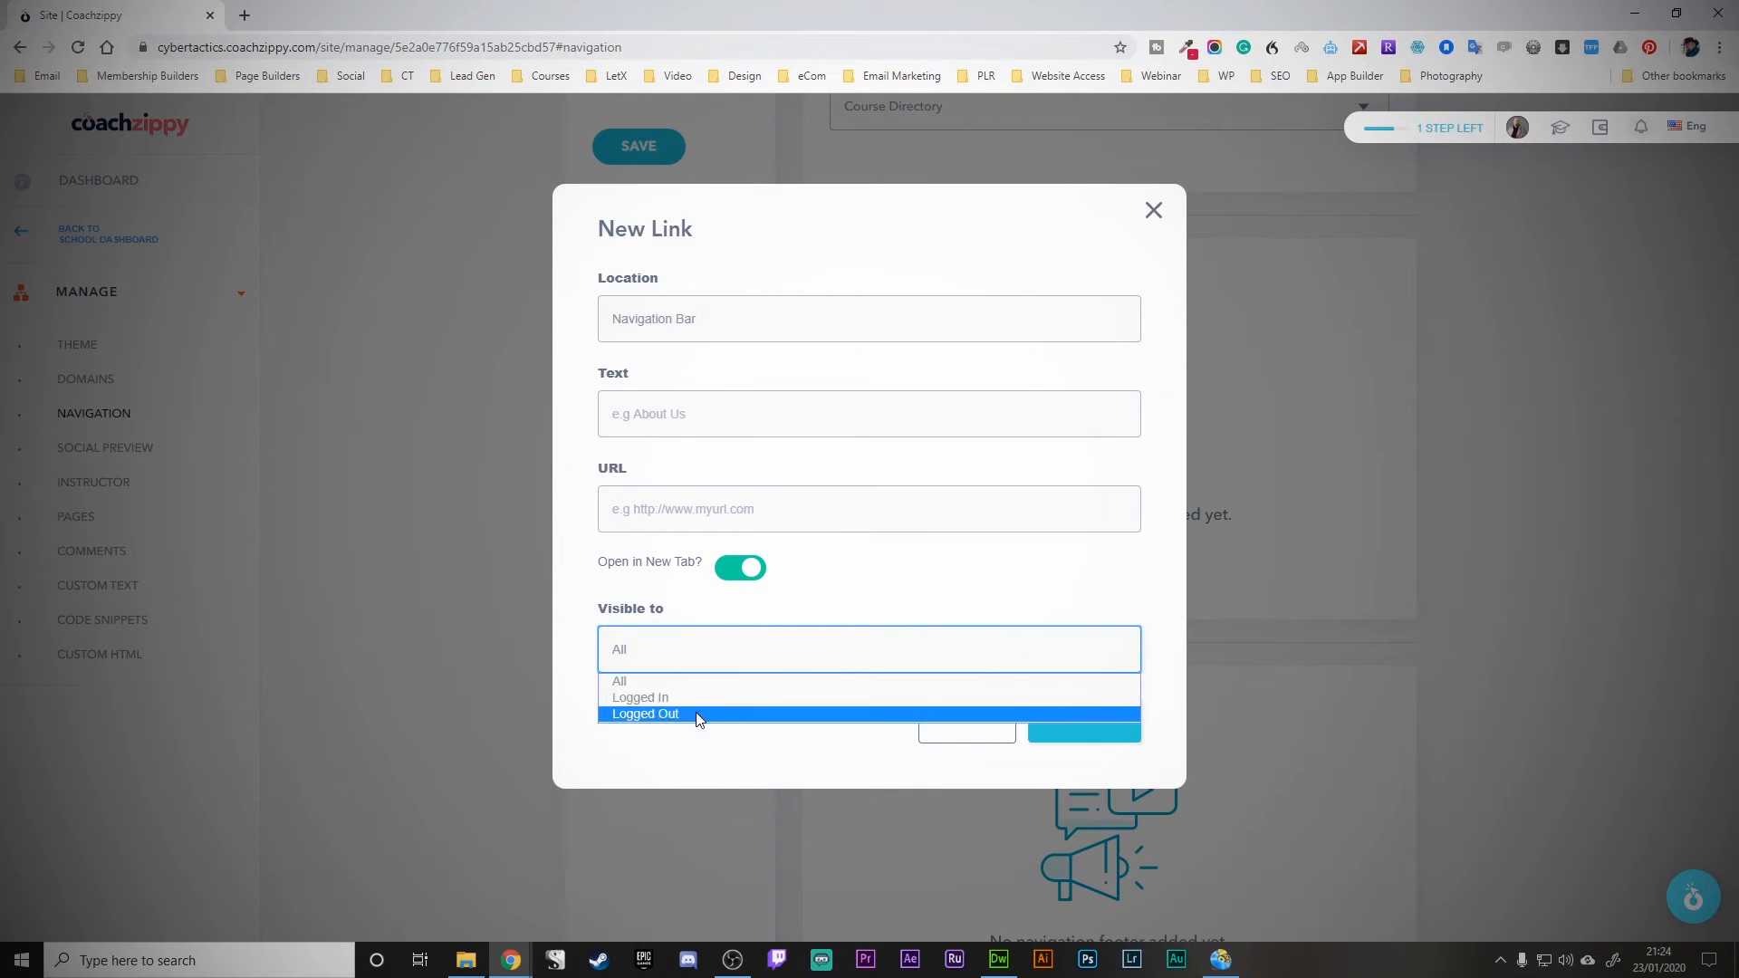
{"action": "left_click", "coordinate": [826, 593]}
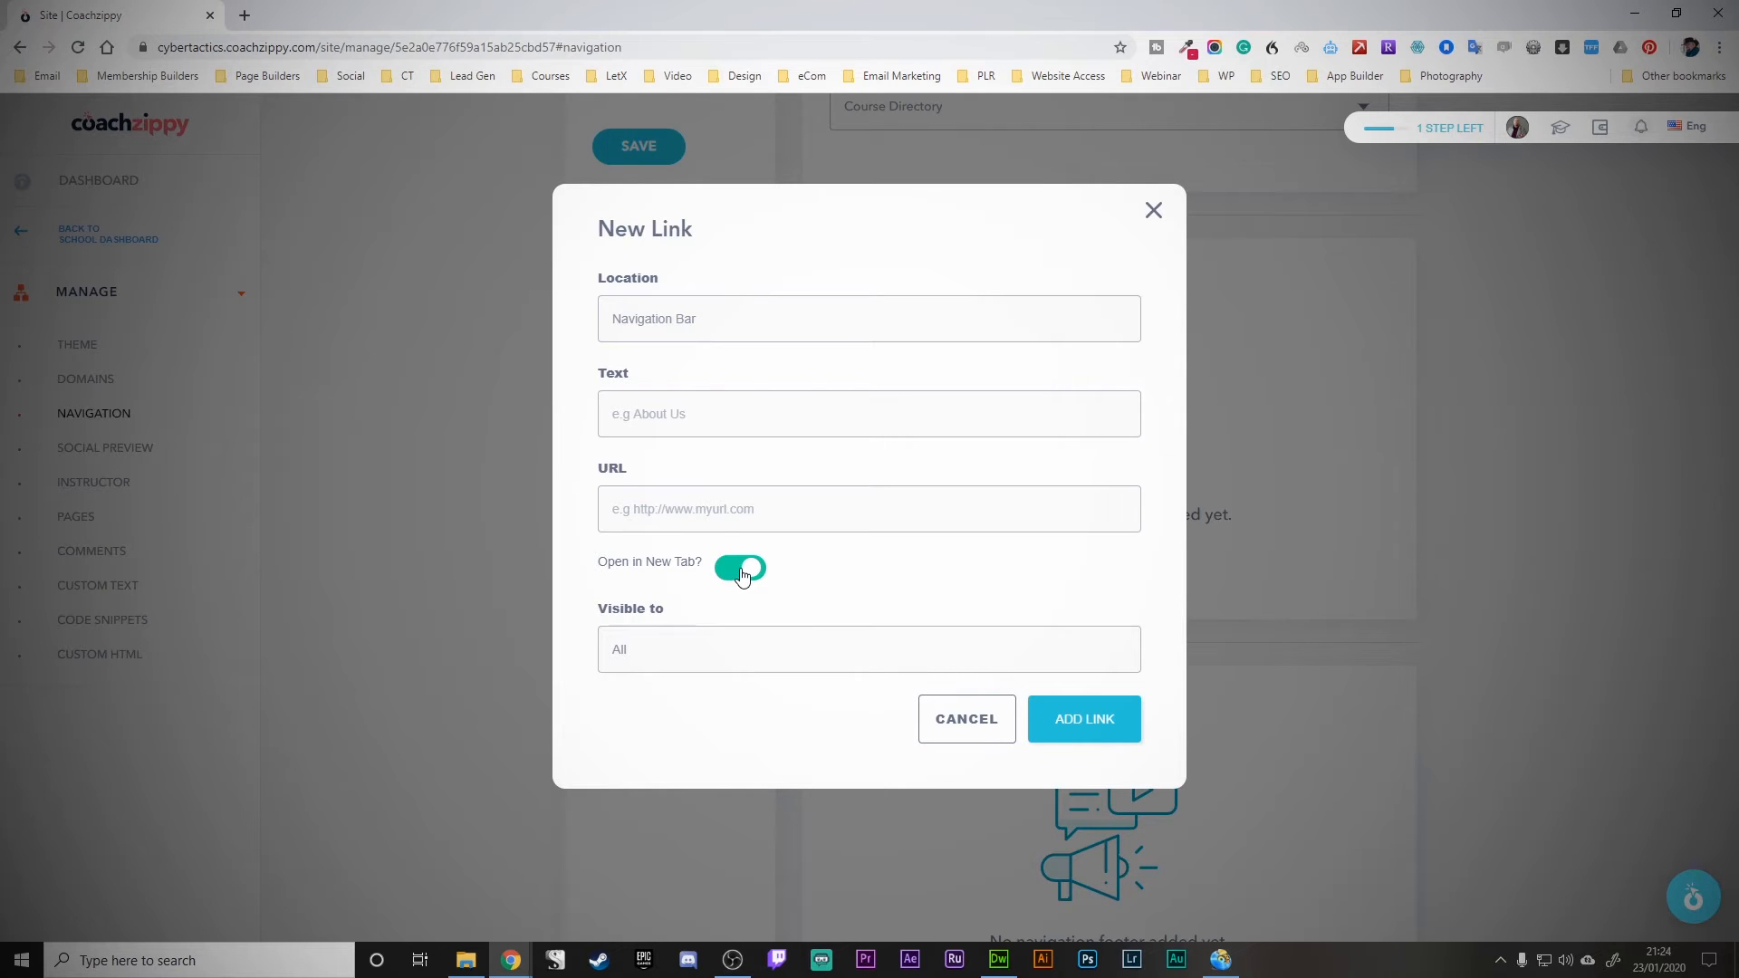
{"action": "left_click", "coordinate": [712, 318]}
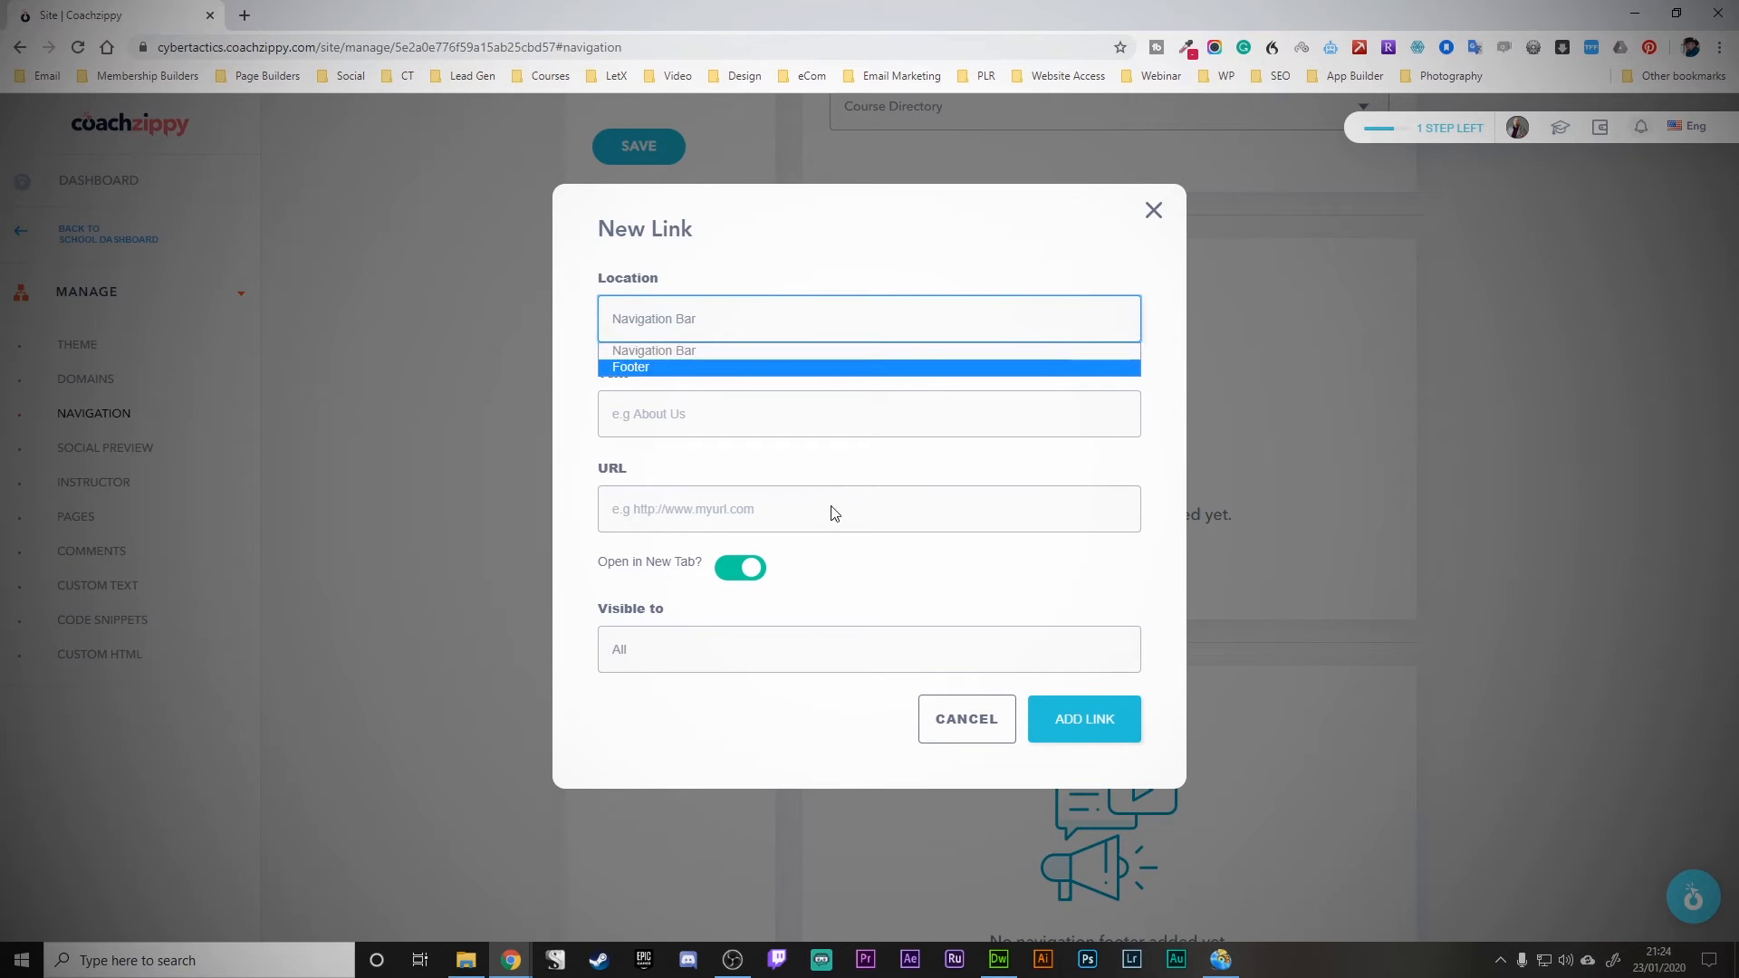
{"action": "left_click", "coordinate": [955, 748]}
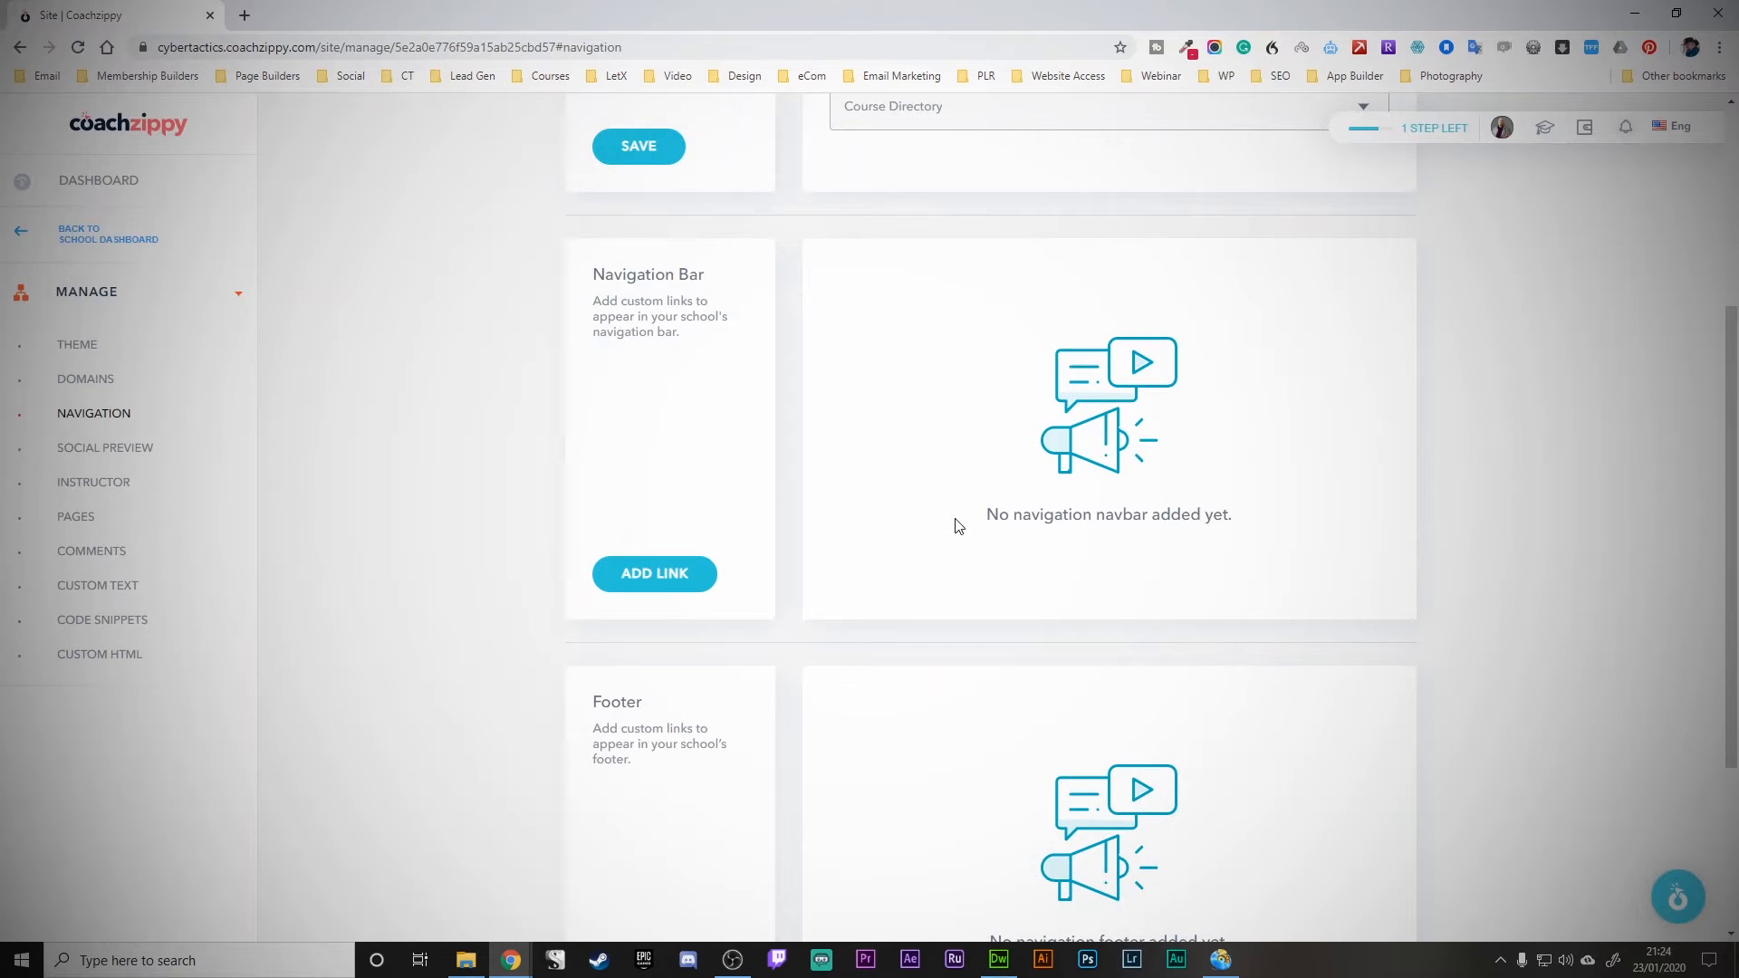
{"action": "scroll", "coordinate": [901, 467], "scroll_direction": "down", "scroll_amount": 2}
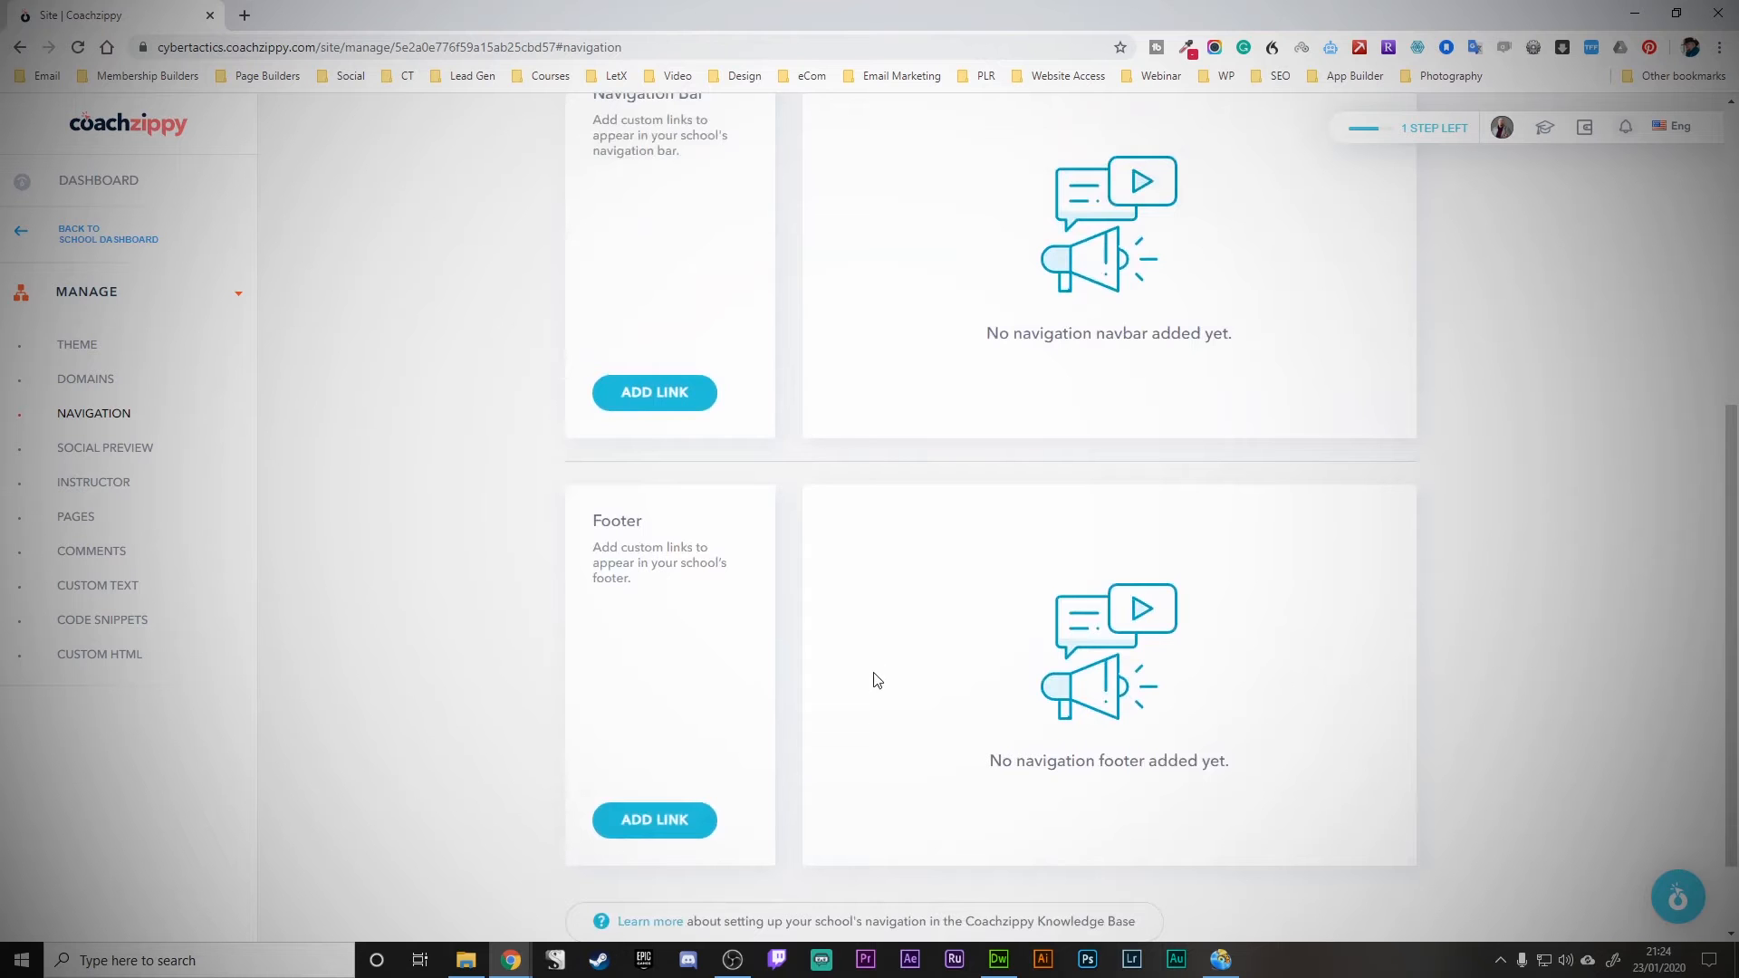
{"action": "left_click", "coordinate": [121, 452]}
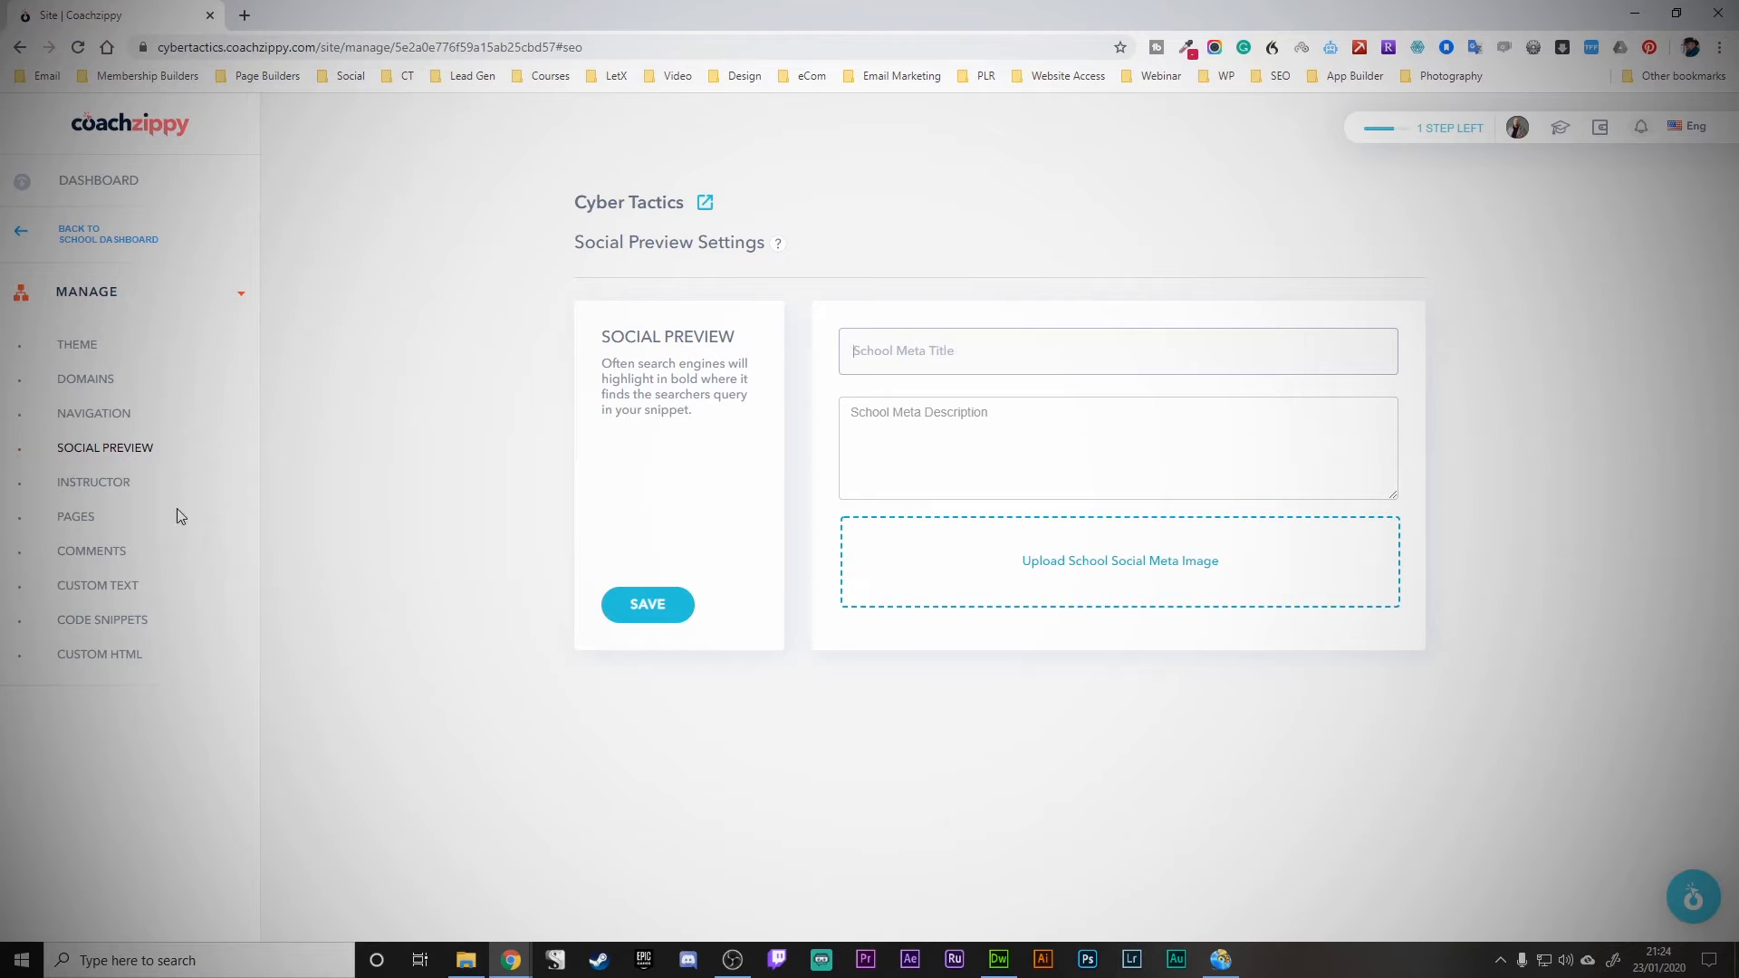
- Pass through the Instructor settings to reach the school's Pages list
{"action": "left_click", "coordinate": [97, 485]}
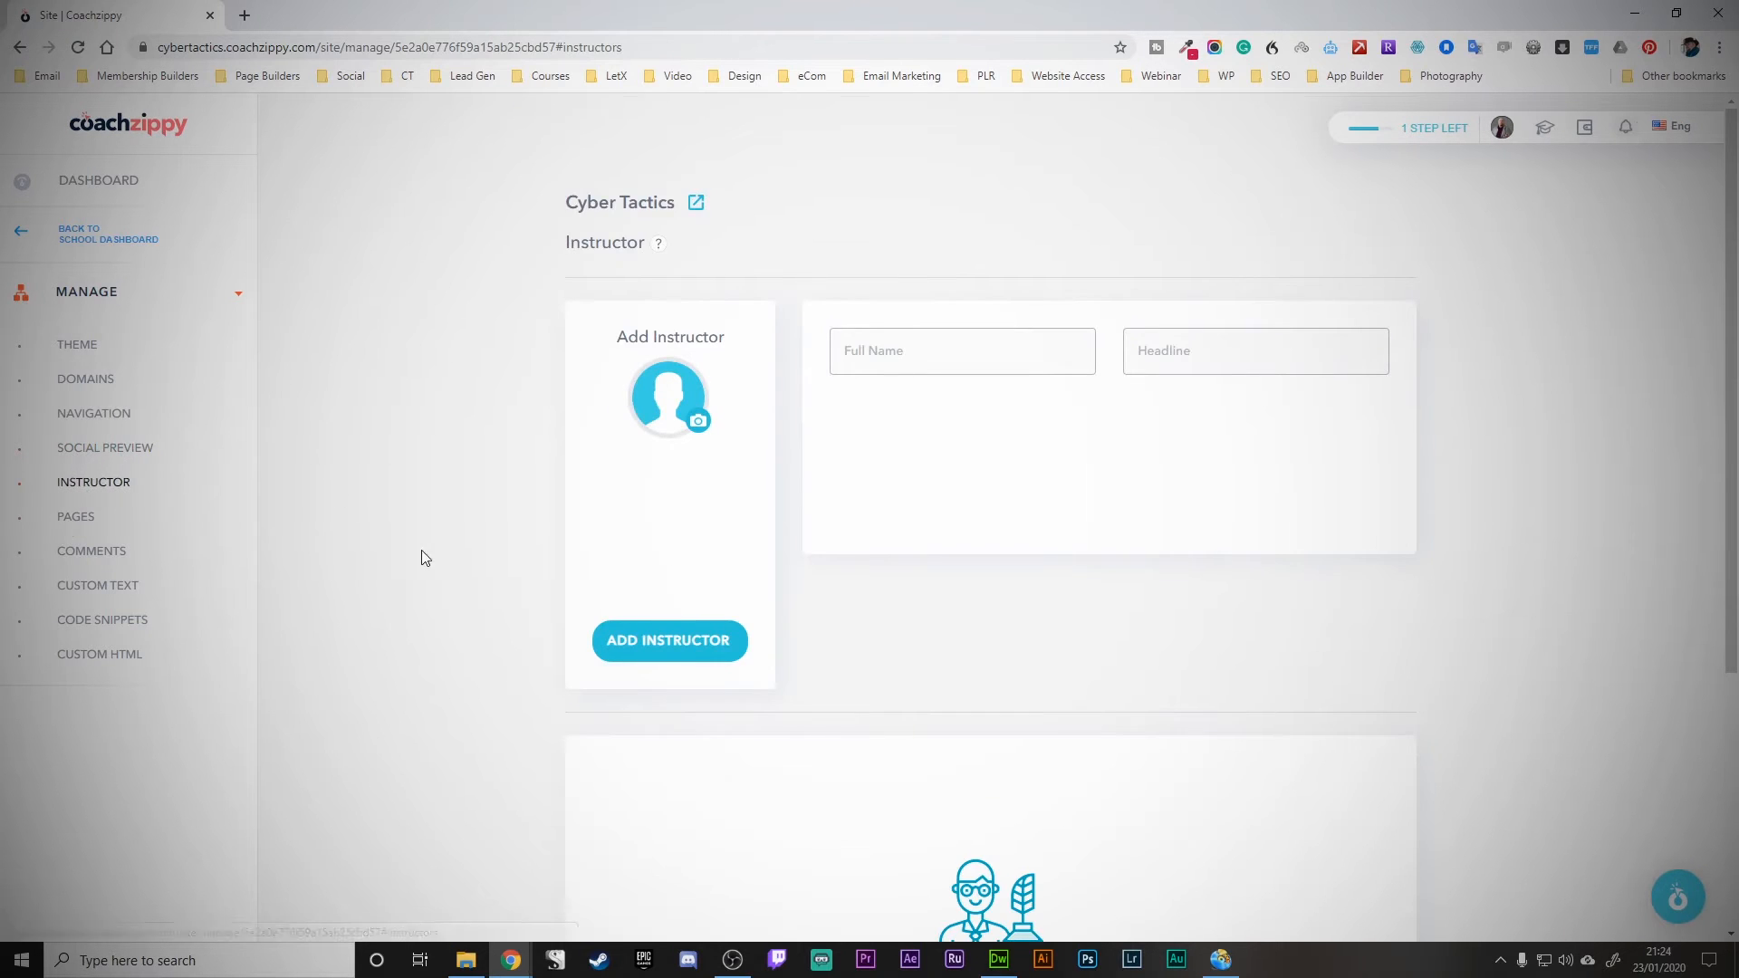
{"action": "left_click", "coordinate": [67, 523]}
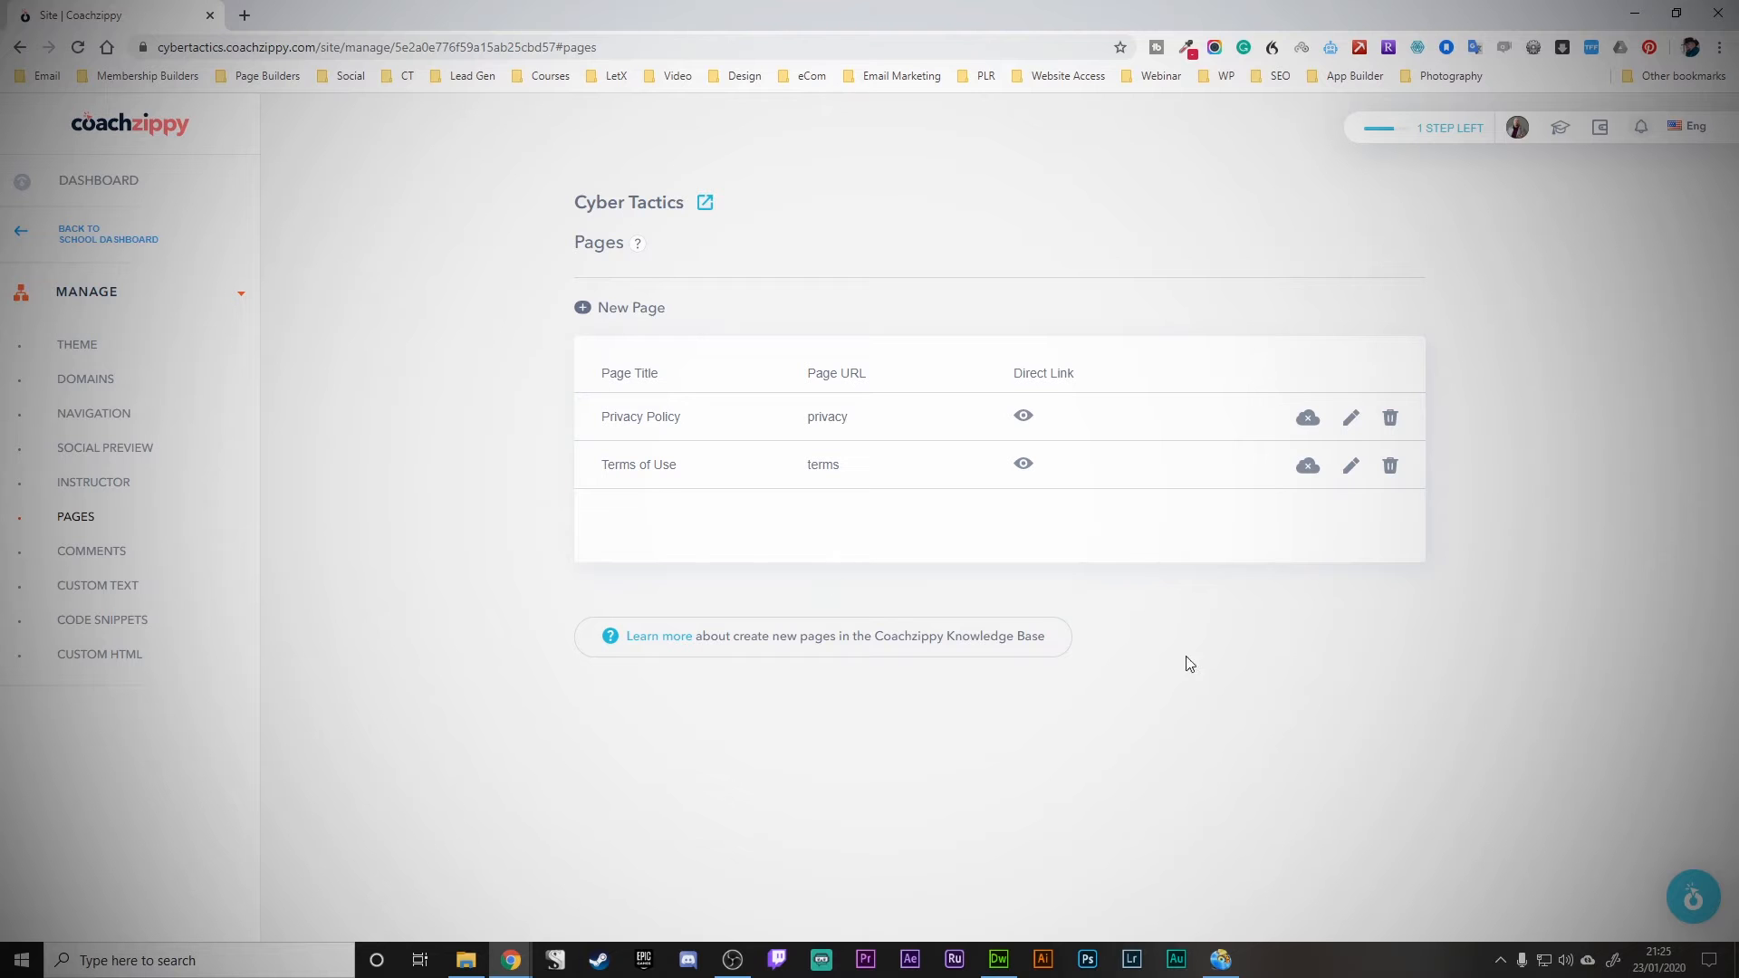
{"action": "left_click", "coordinate": [1350, 466]}
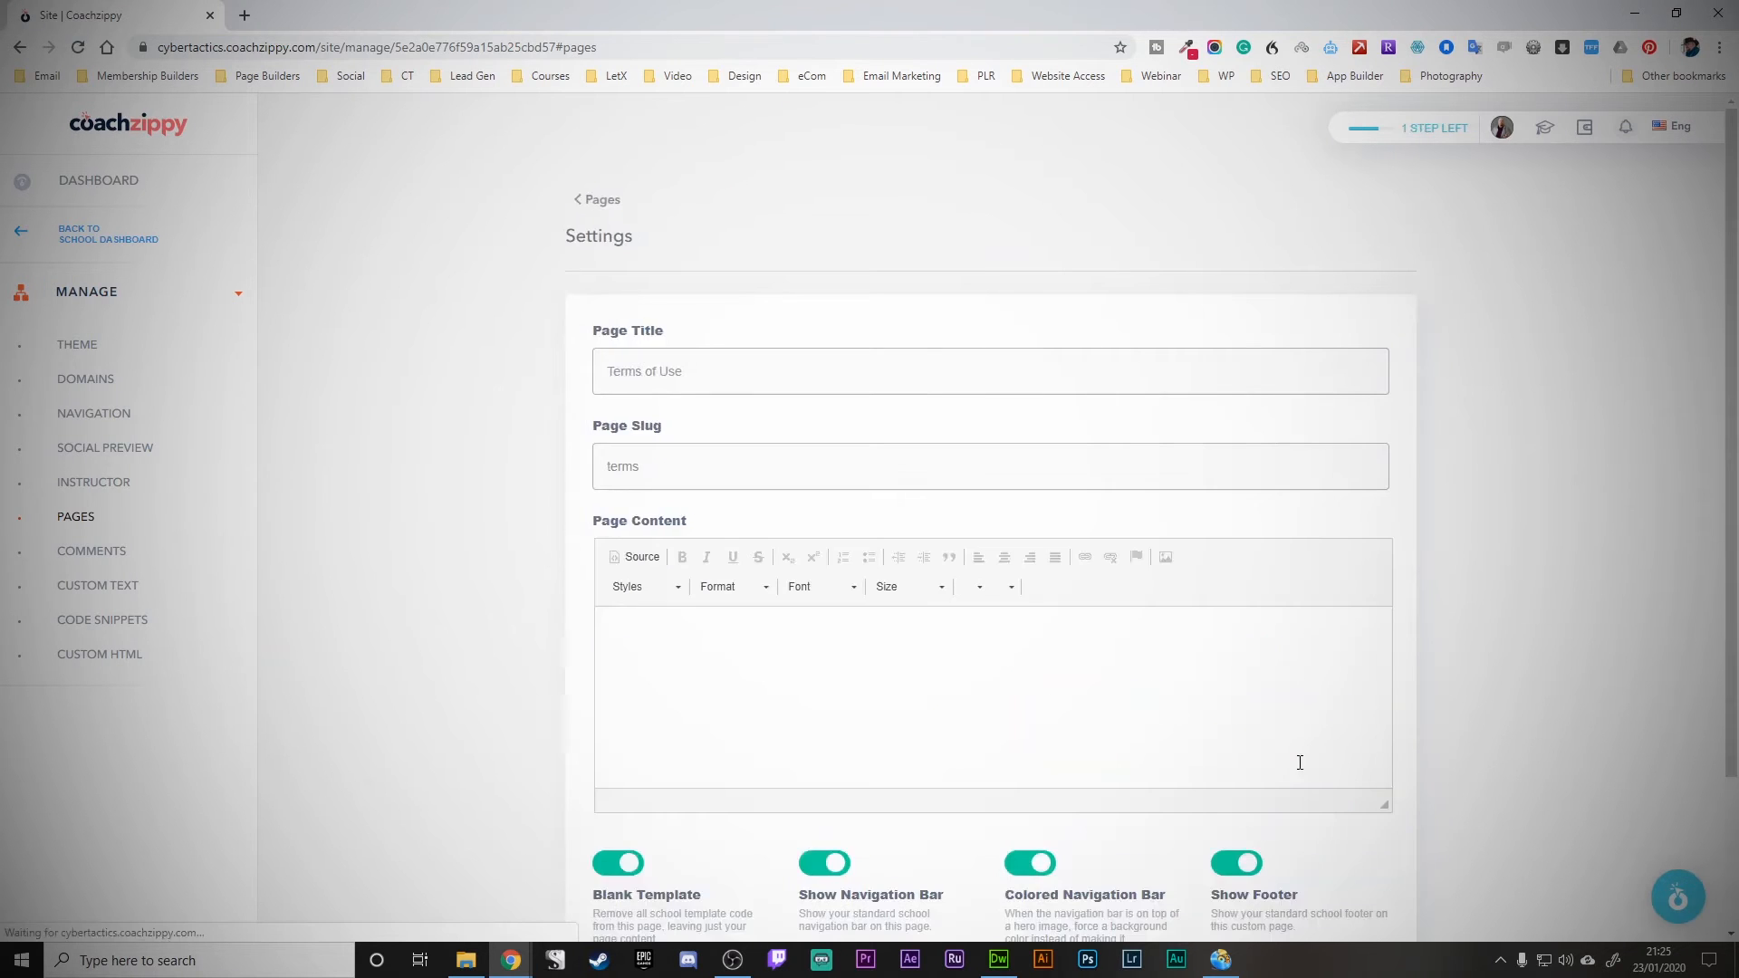
{"action": "scroll", "coordinate": [1300, 762], "scroll_direction": "down", "scroll_amount": 6}
{"action": "scroll", "coordinate": [1540, 743], "scroll_direction": "down", "scroll_amount": 2}
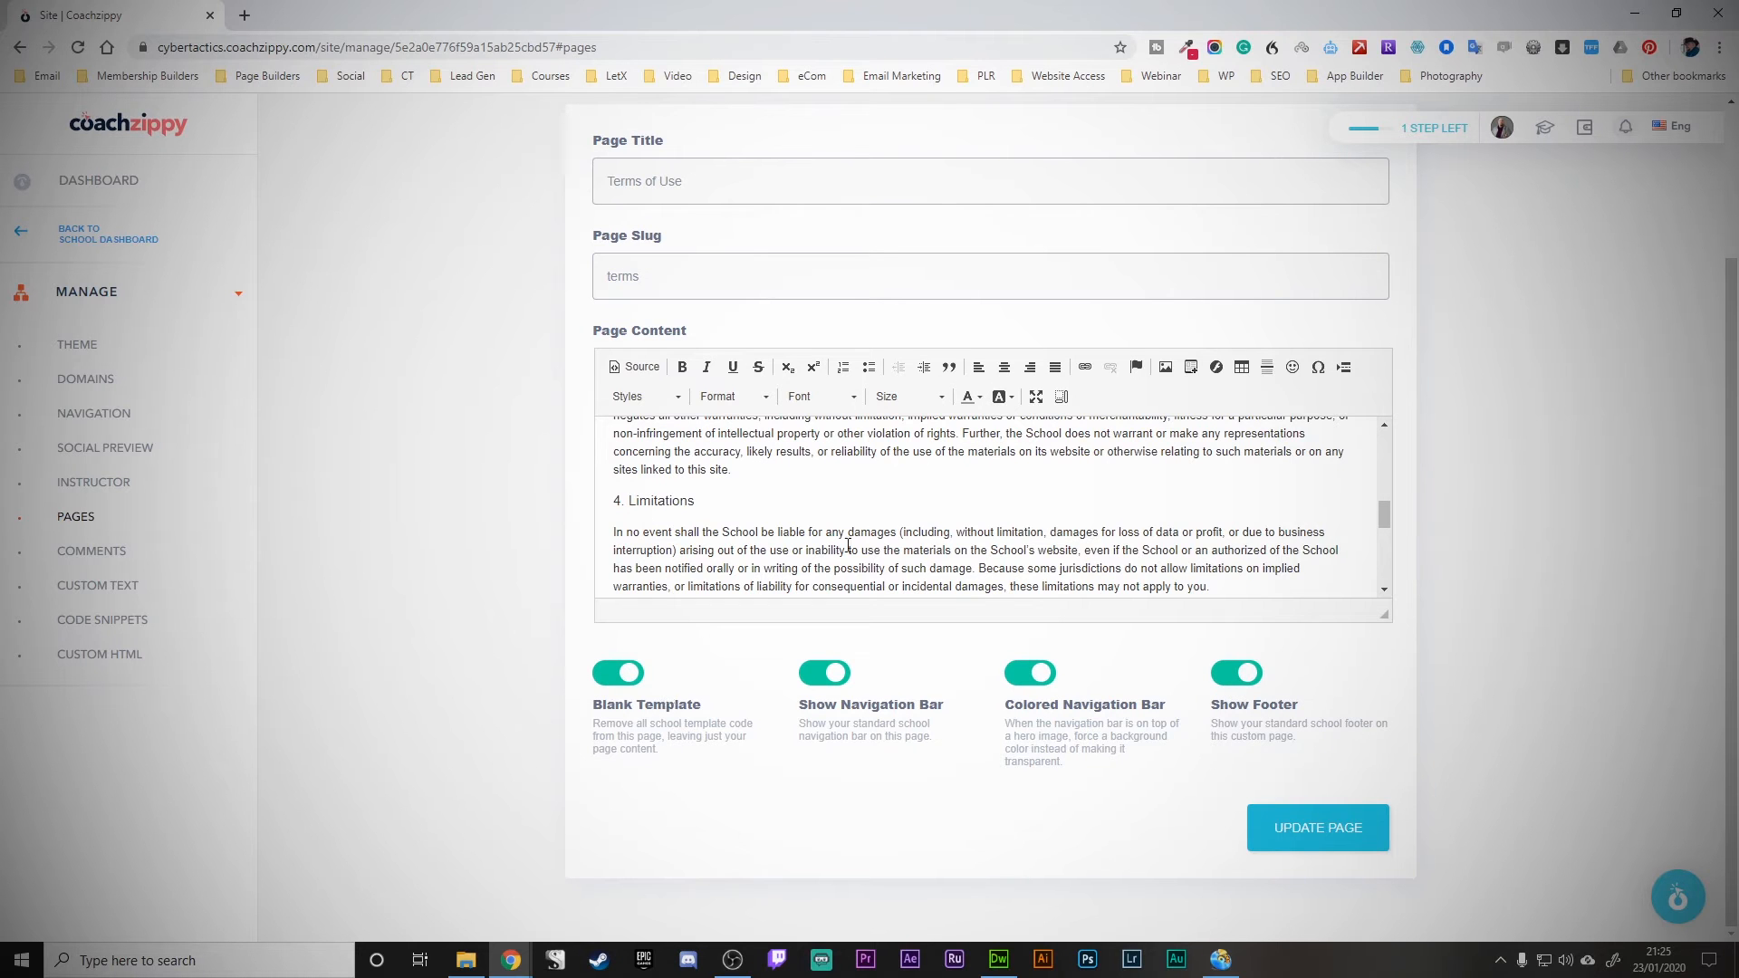
{"action": "scroll", "coordinate": [1242, 545], "scroll_direction": "up", "scroll_amount": 10}
{"action": "scroll", "coordinate": [906, 462], "scroll_direction": "down", "scroll_amount": 8}
{"action": "scroll", "coordinate": [818, 483], "scroll_direction": "down", "scroll_amount": 5}
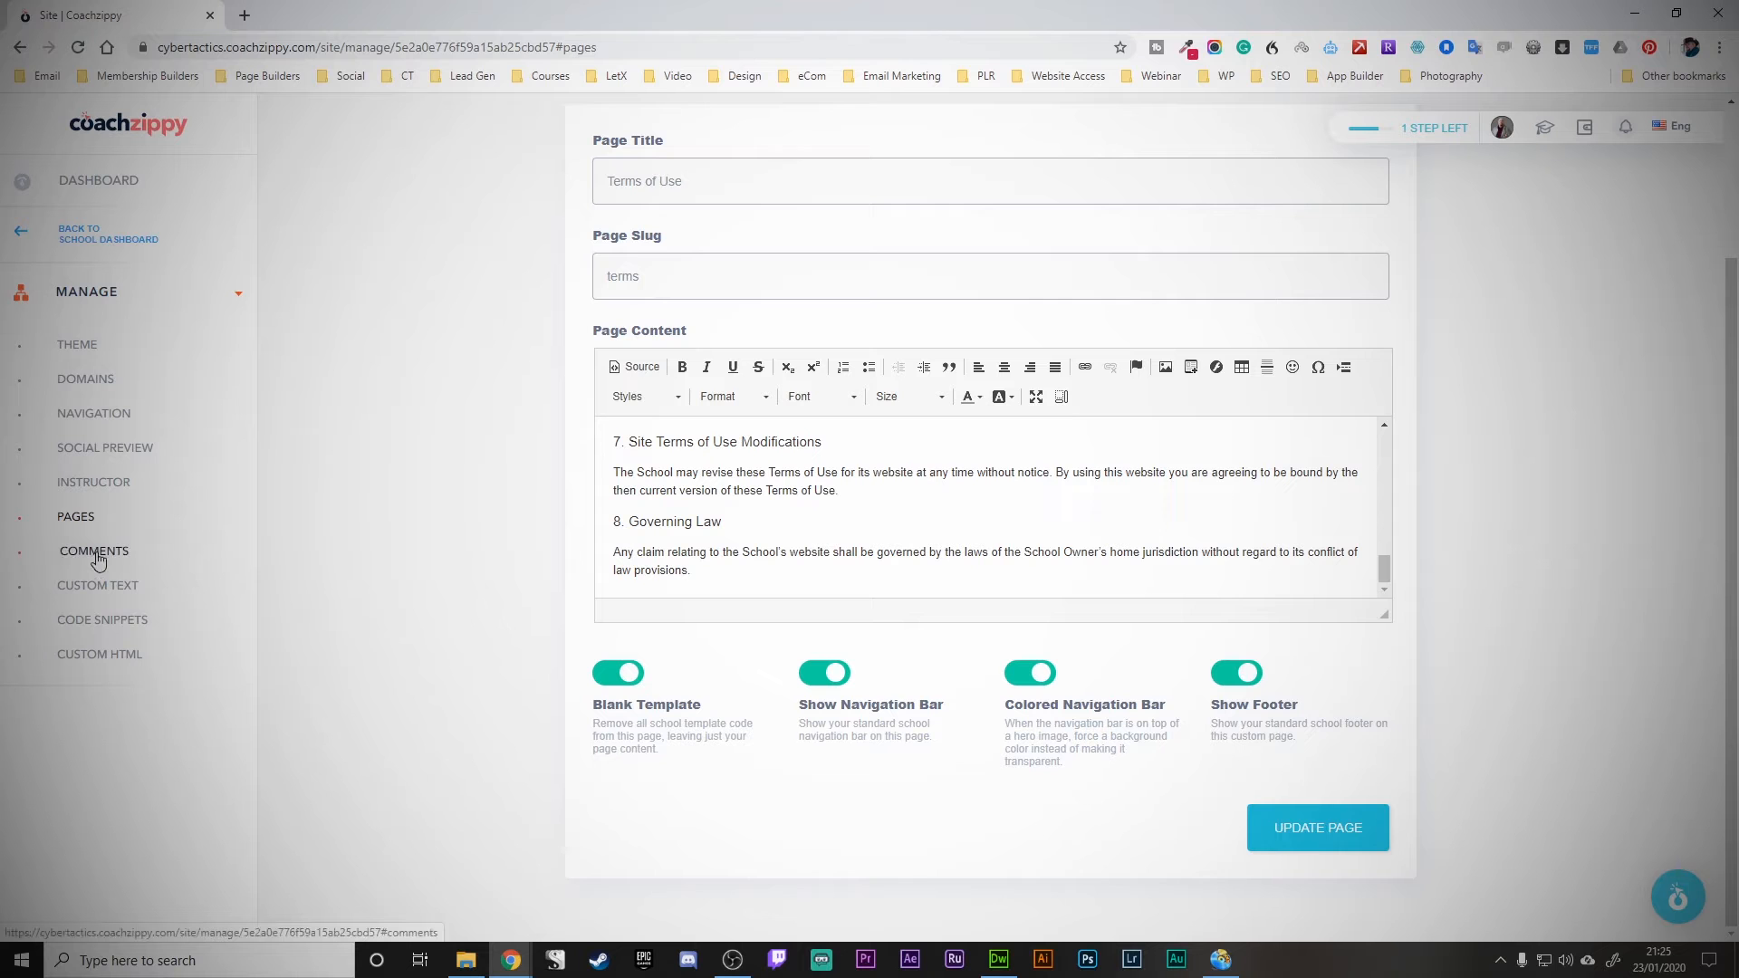
- Review the Custom Text header labels and select the Logged in user label's current text
{"action": "left_click", "coordinate": [101, 589]}
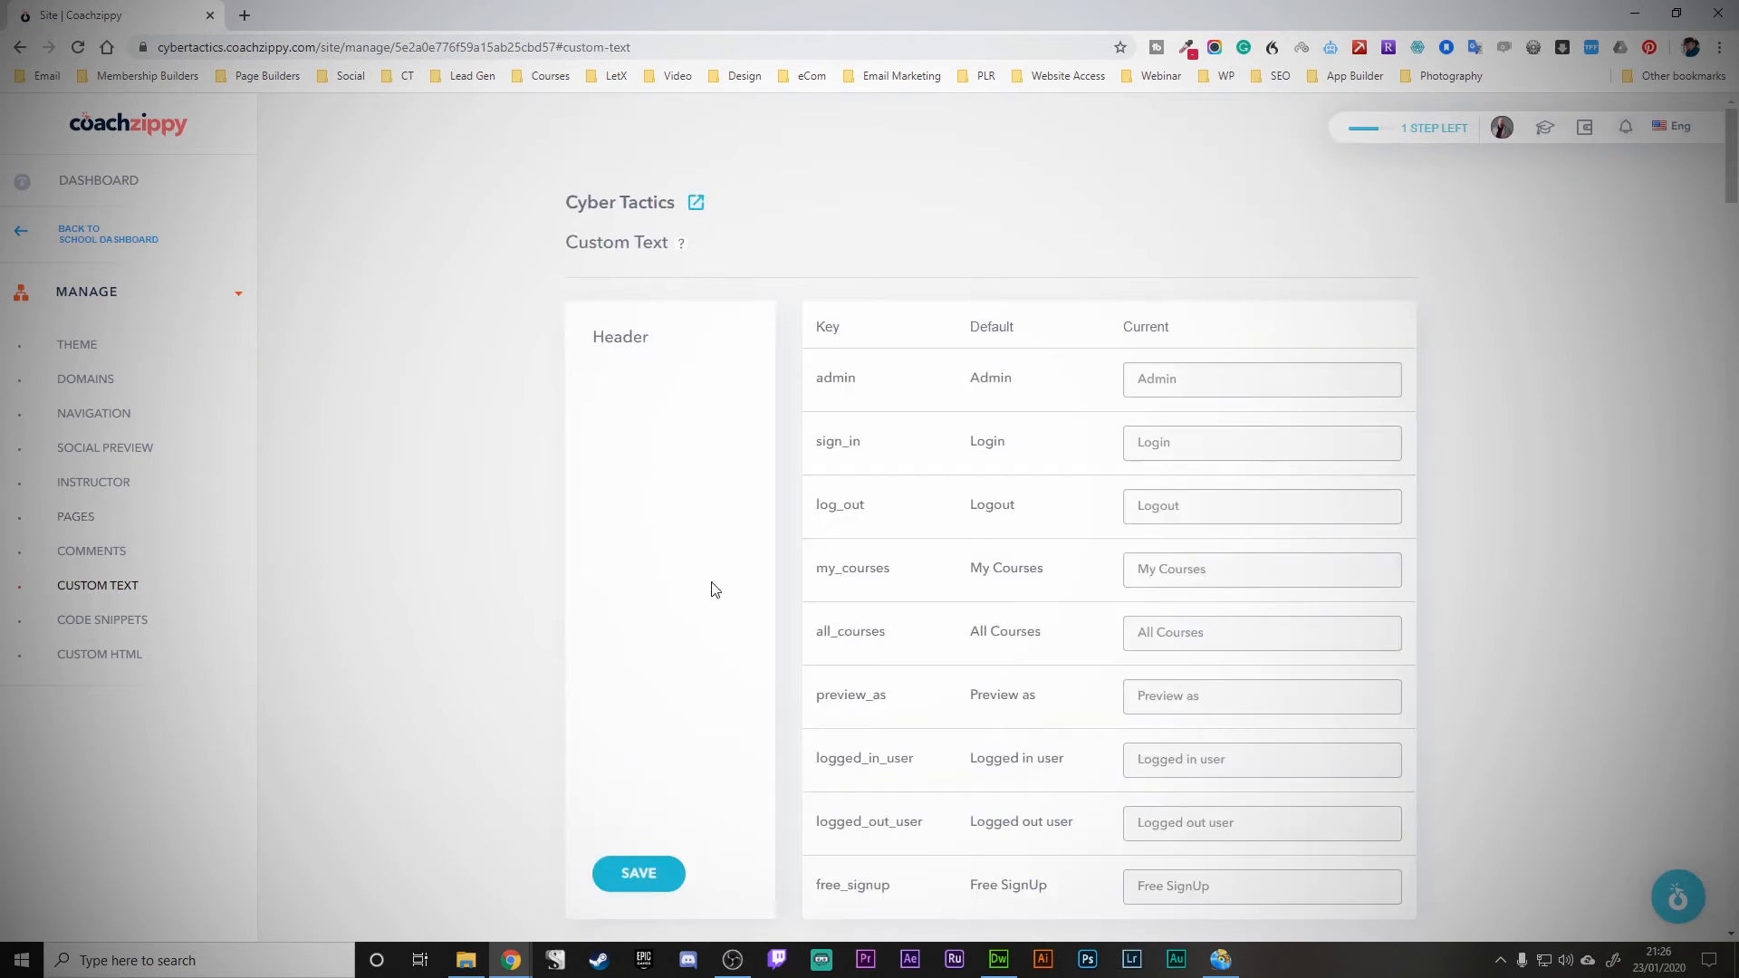
{"action": "scroll", "coordinate": [711, 586], "scroll_direction": "down", "scroll_amount": 1}
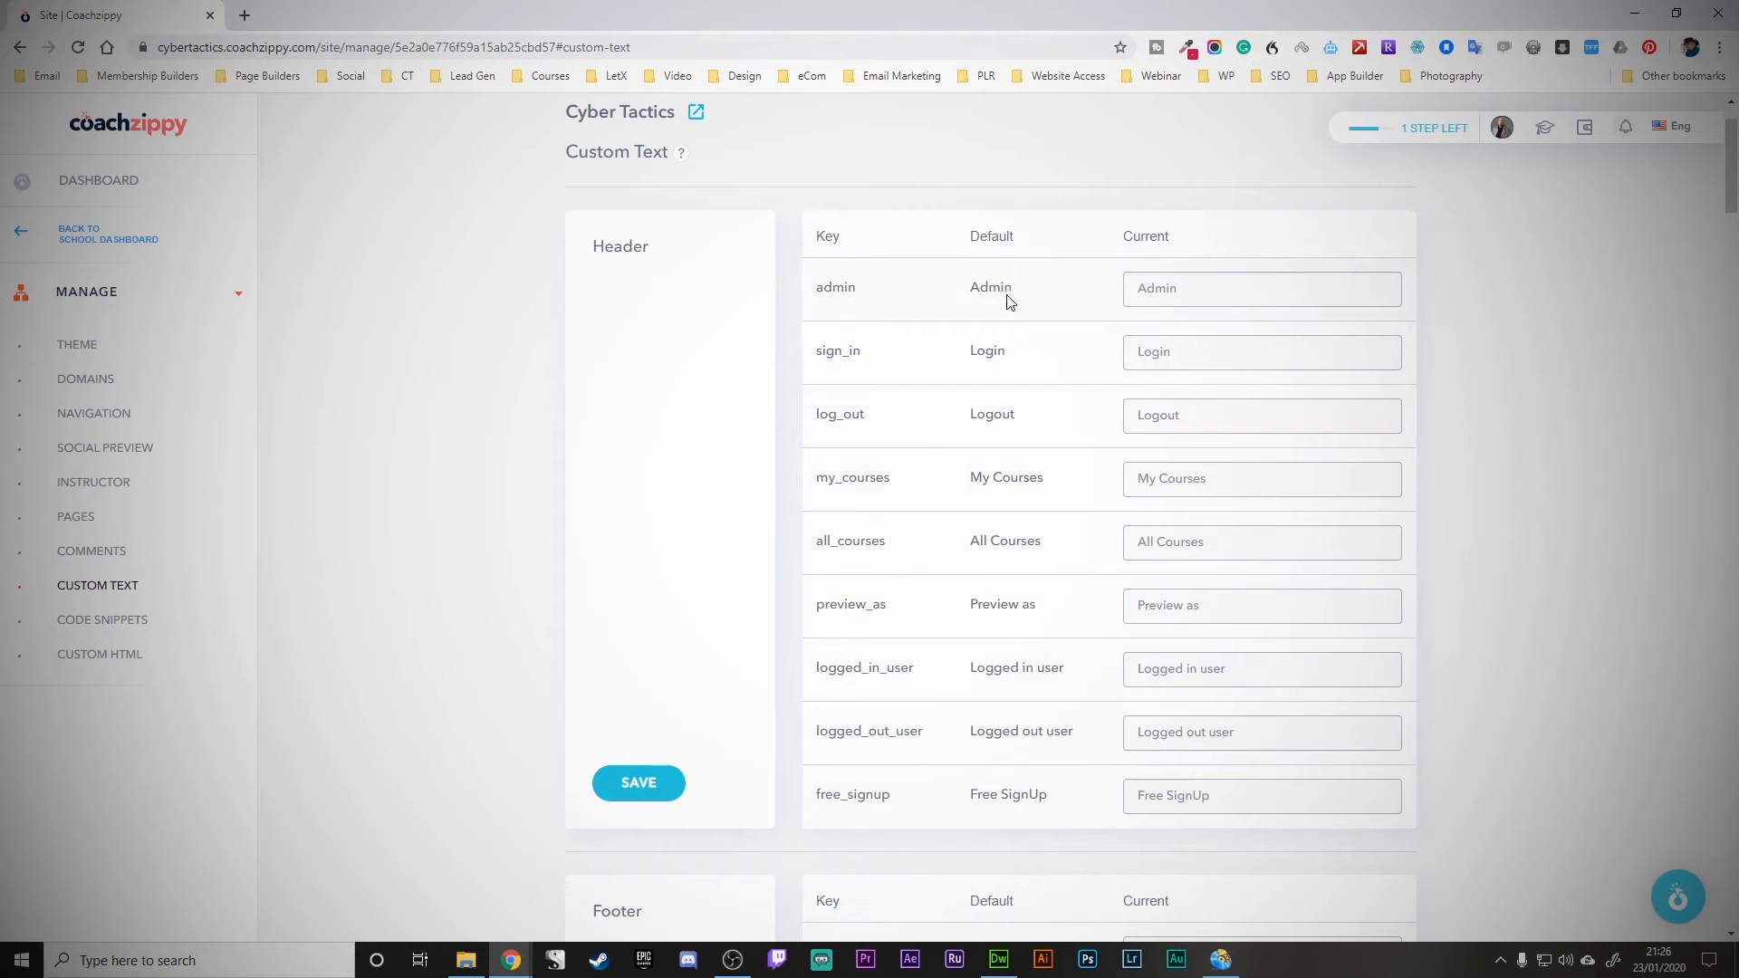
{"action": "left_click", "coordinate": [1290, 670]}
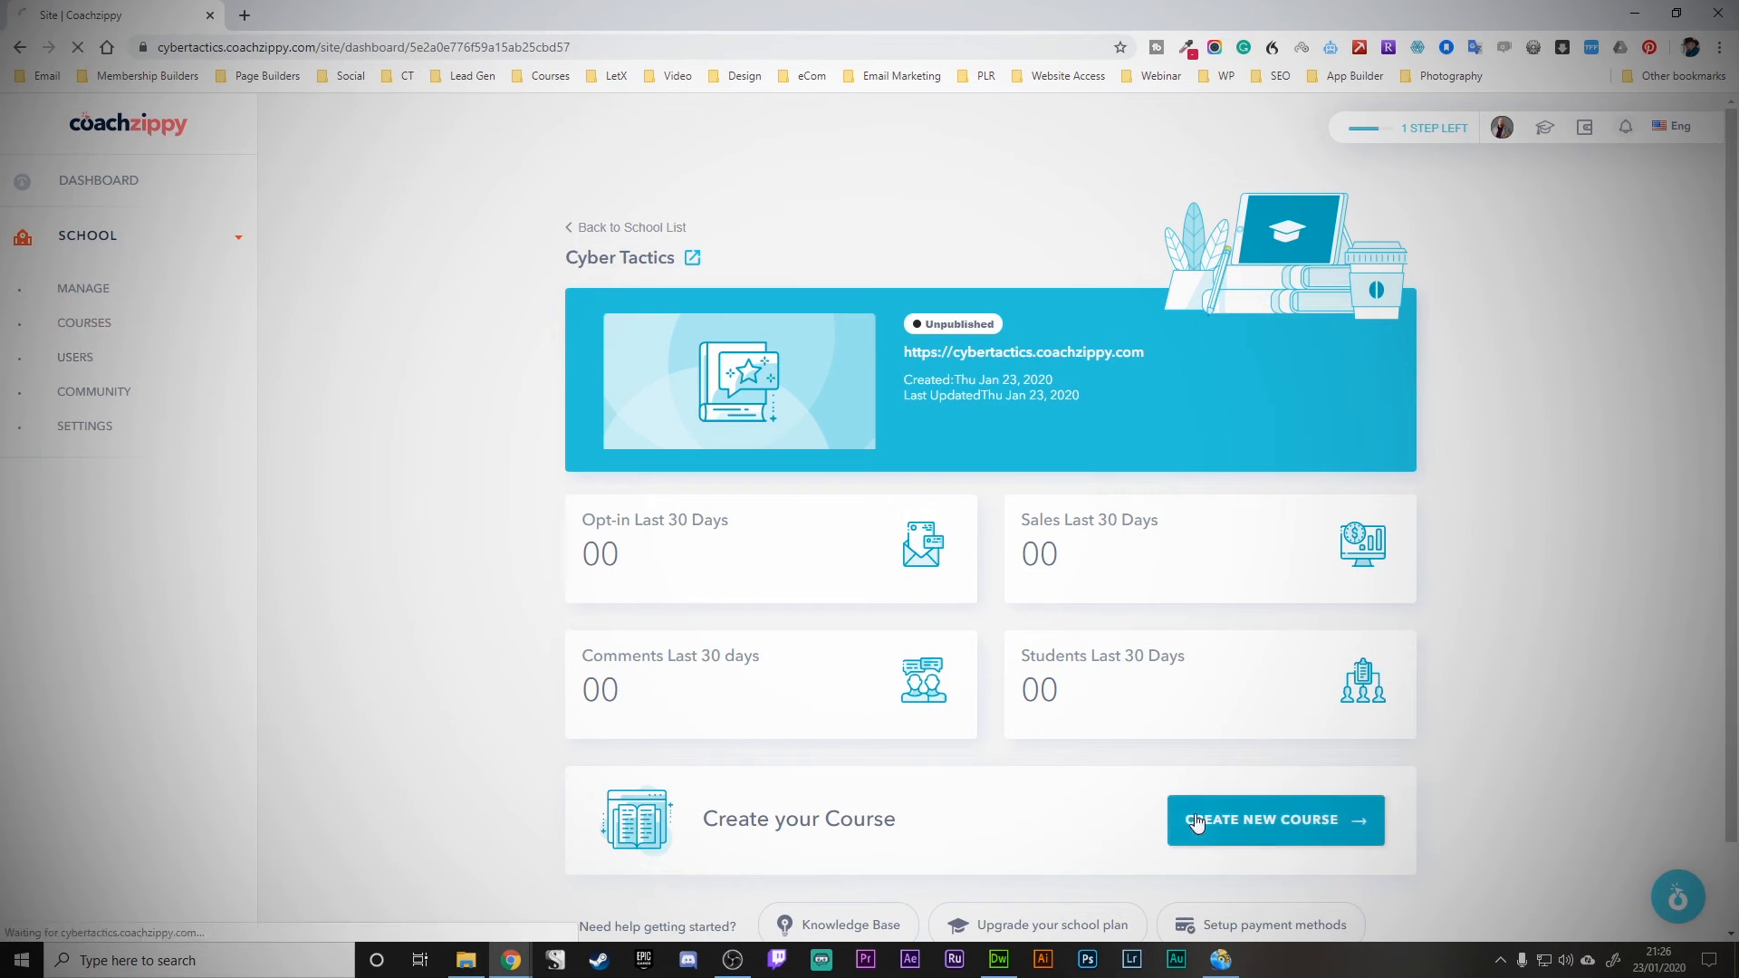
- Start a new course based on the Standard Course template
{"action": "left_click", "coordinate": [1207, 813]}
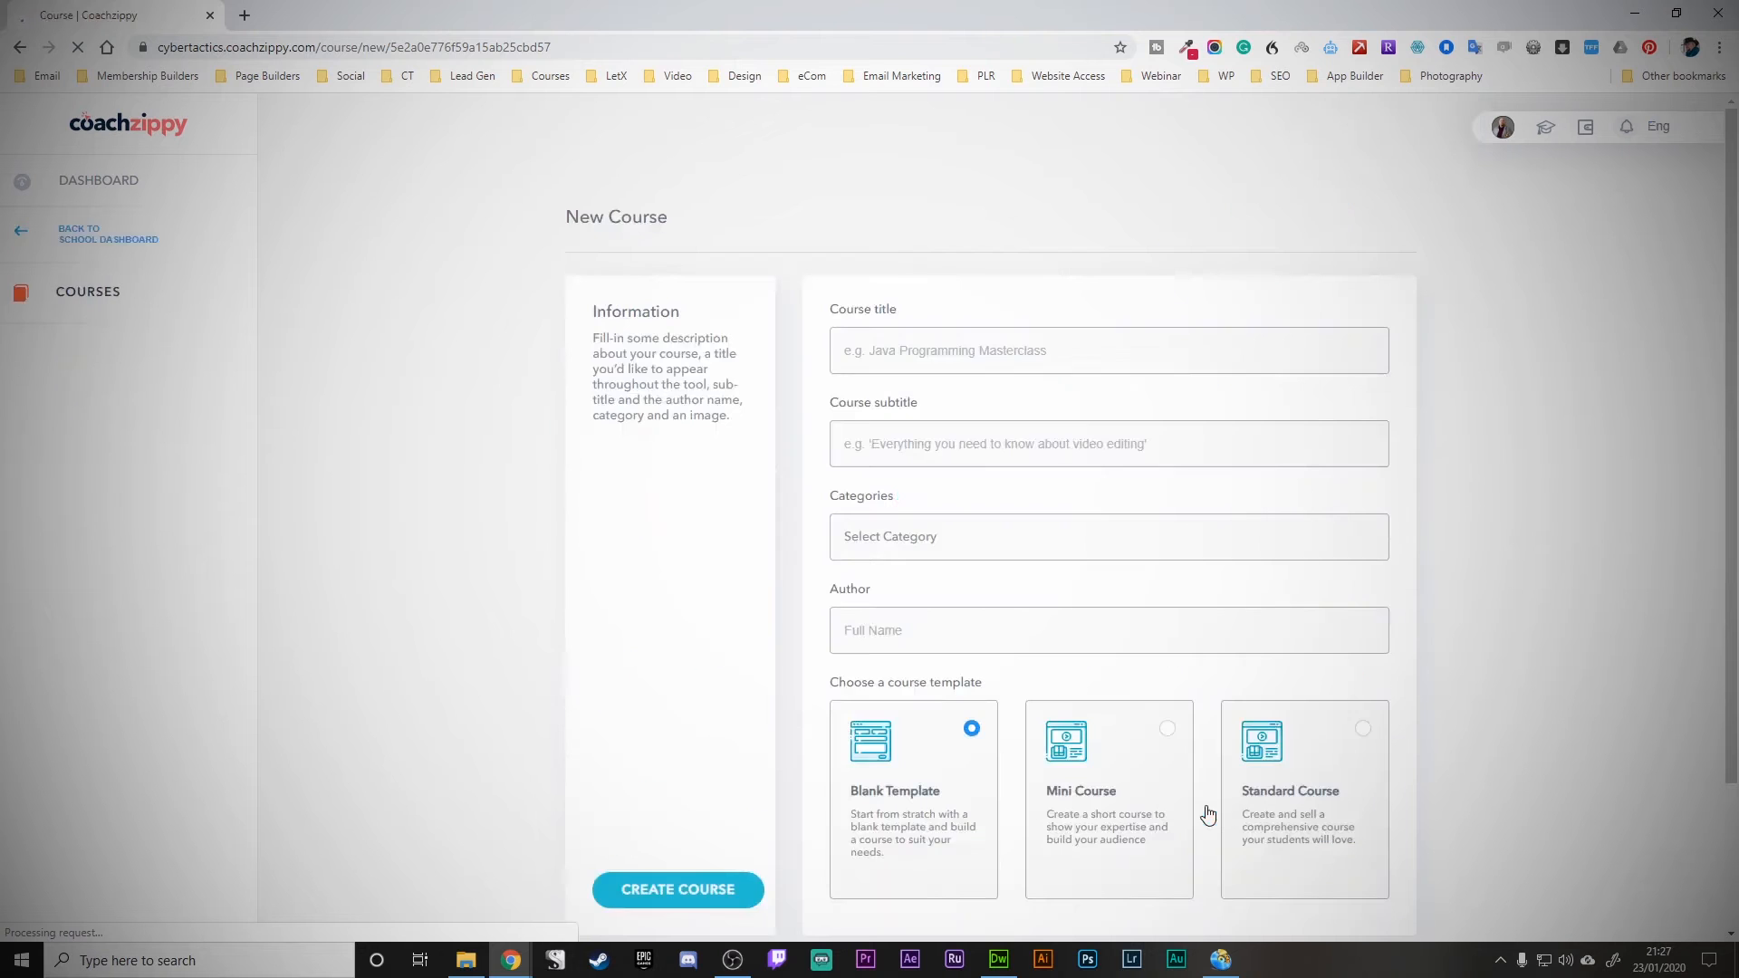
{"action": "scroll", "coordinate": [632, 491], "scroll_direction": "down", "scroll_amount": 2}
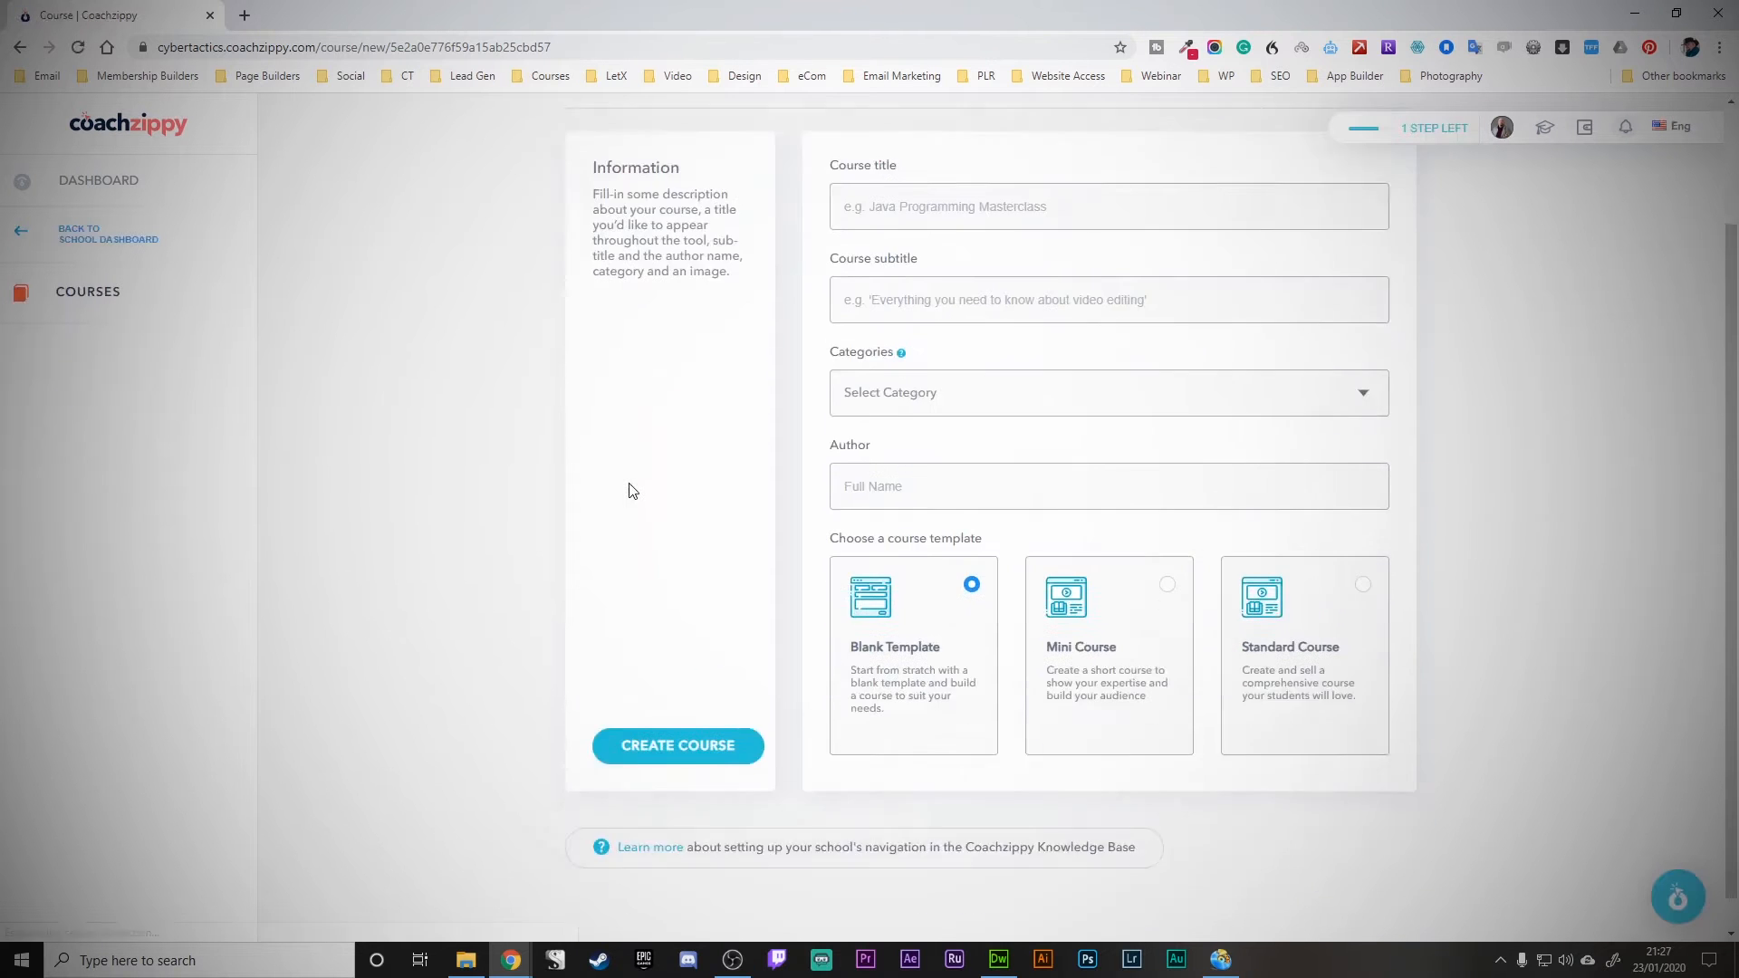
{"action": "scroll", "coordinate": [633, 491], "scroll_direction": "up", "scroll_amount": 2}
{"action": "scroll", "coordinate": [632, 491], "scroll_direction": "down", "scroll_amount": 1}
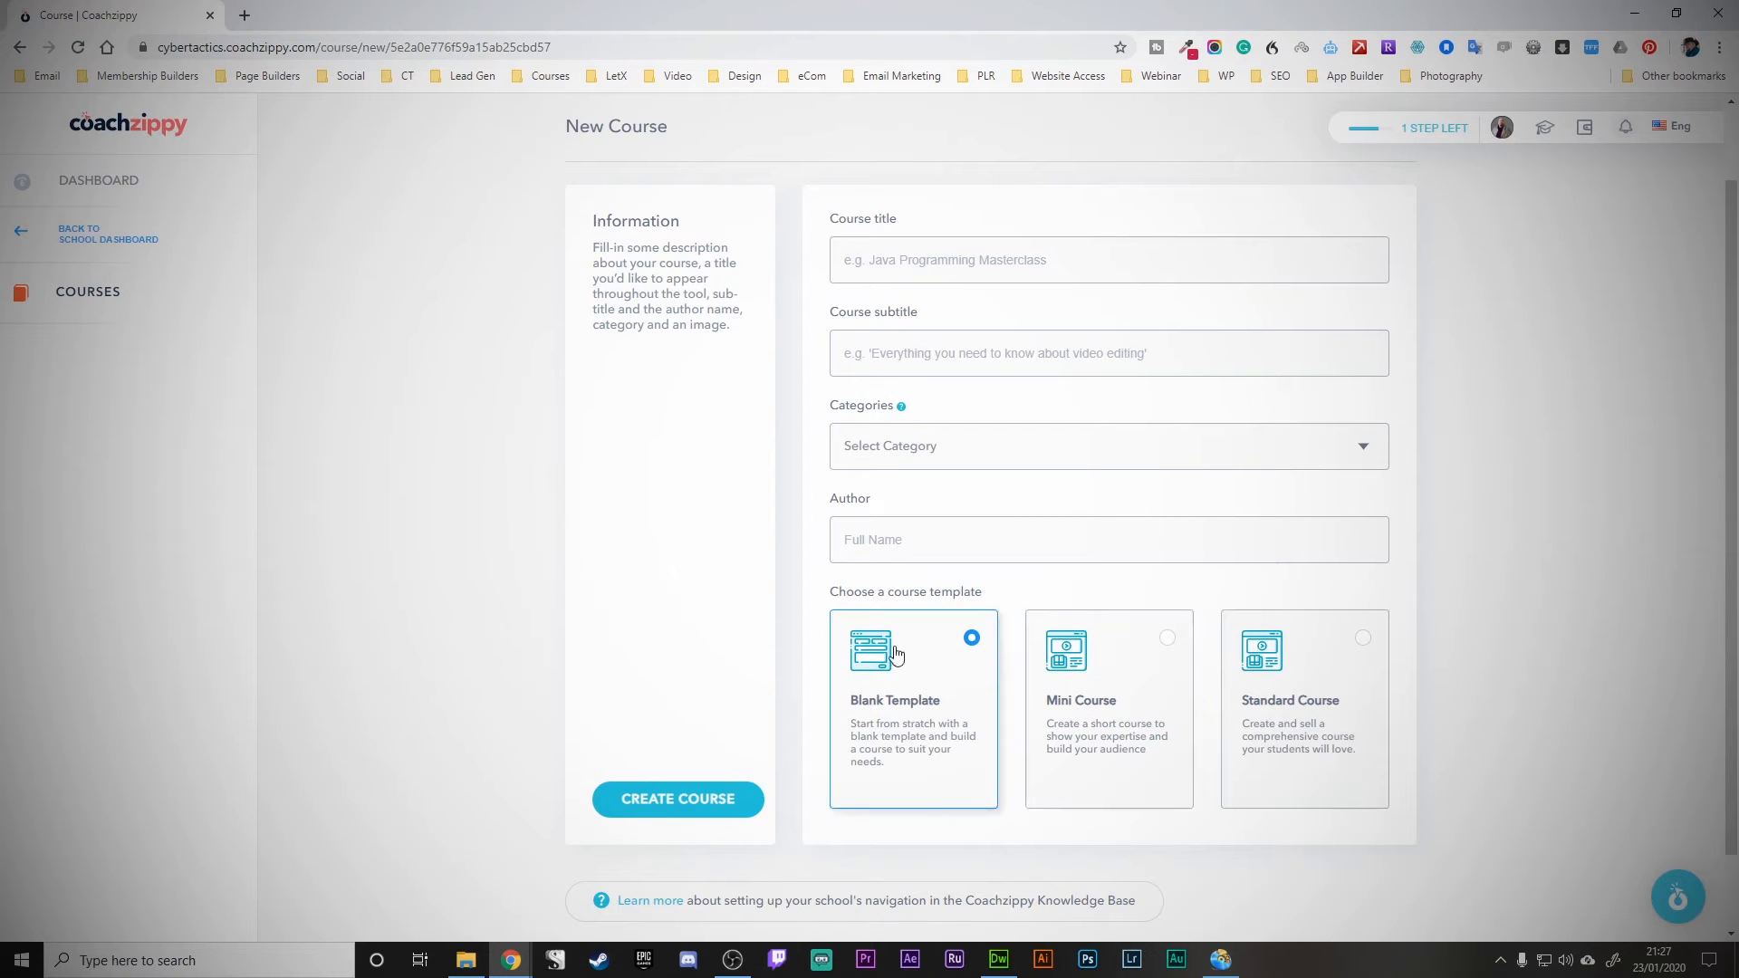
{"action": "left_click", "coordinate": [1303, 687]}
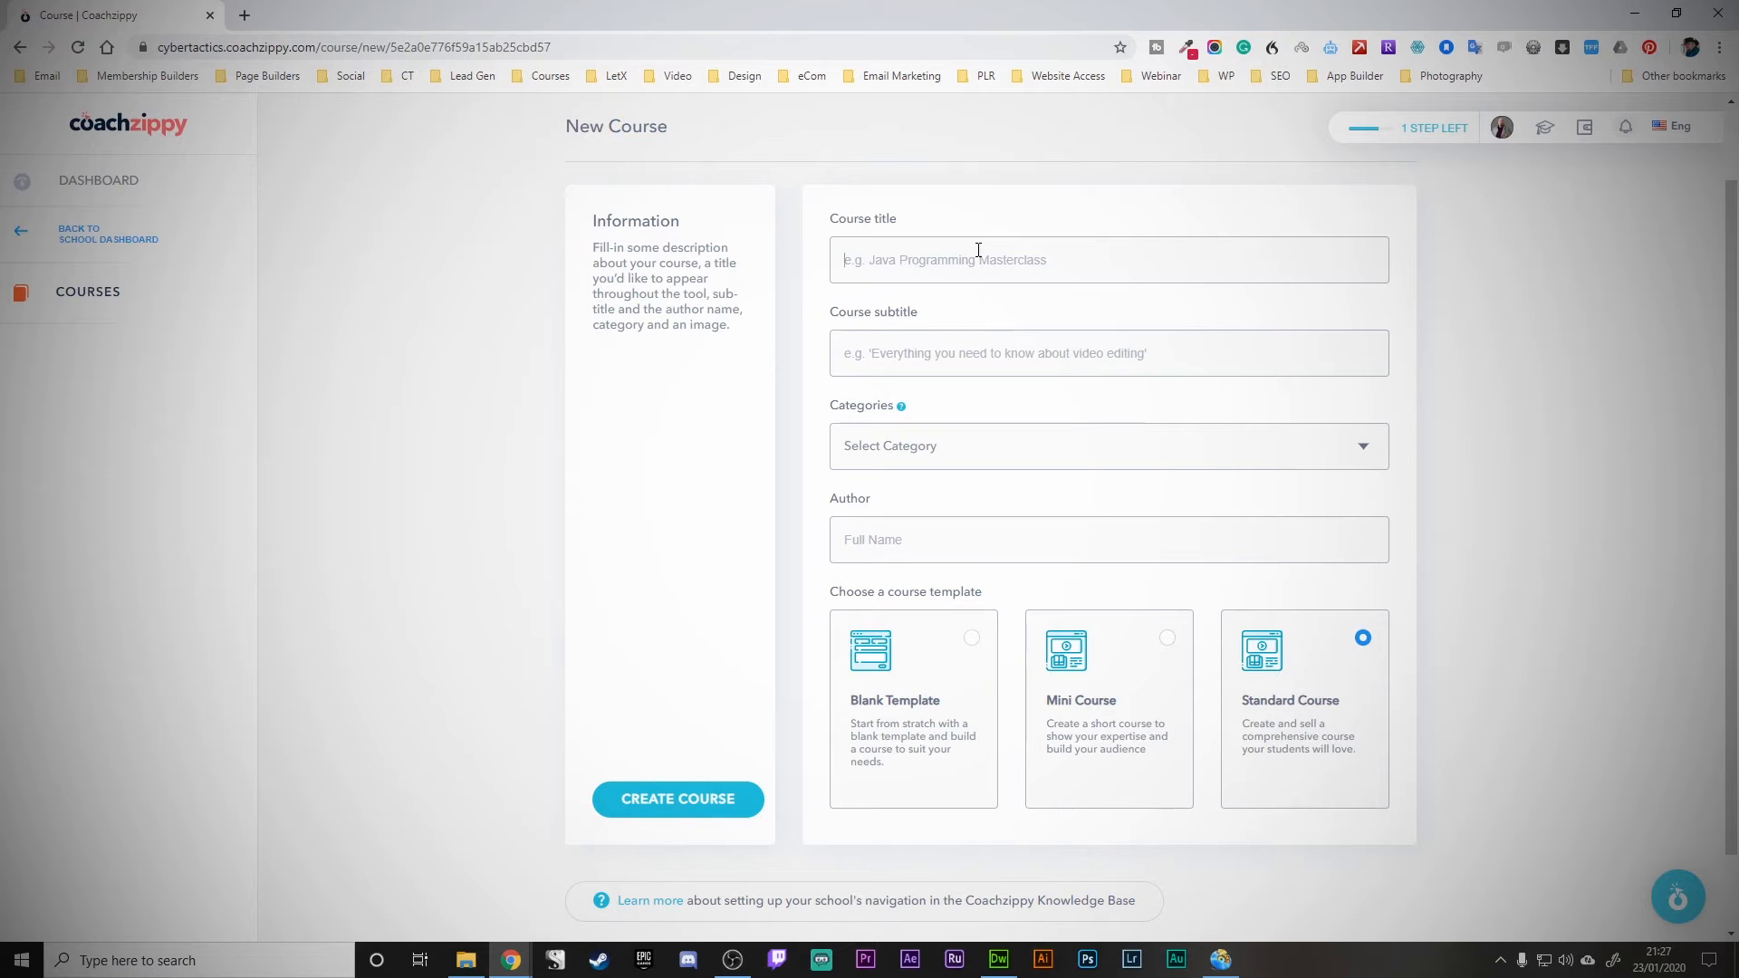
- Enter title 'My Course', subtitle 'You need to know the stuff in here', category Marketing and the author's name
{"action": "type", "text": "My Course"}
{"action": "key", "text": "Tab"}
{"action": "type", "text": "Yo"}
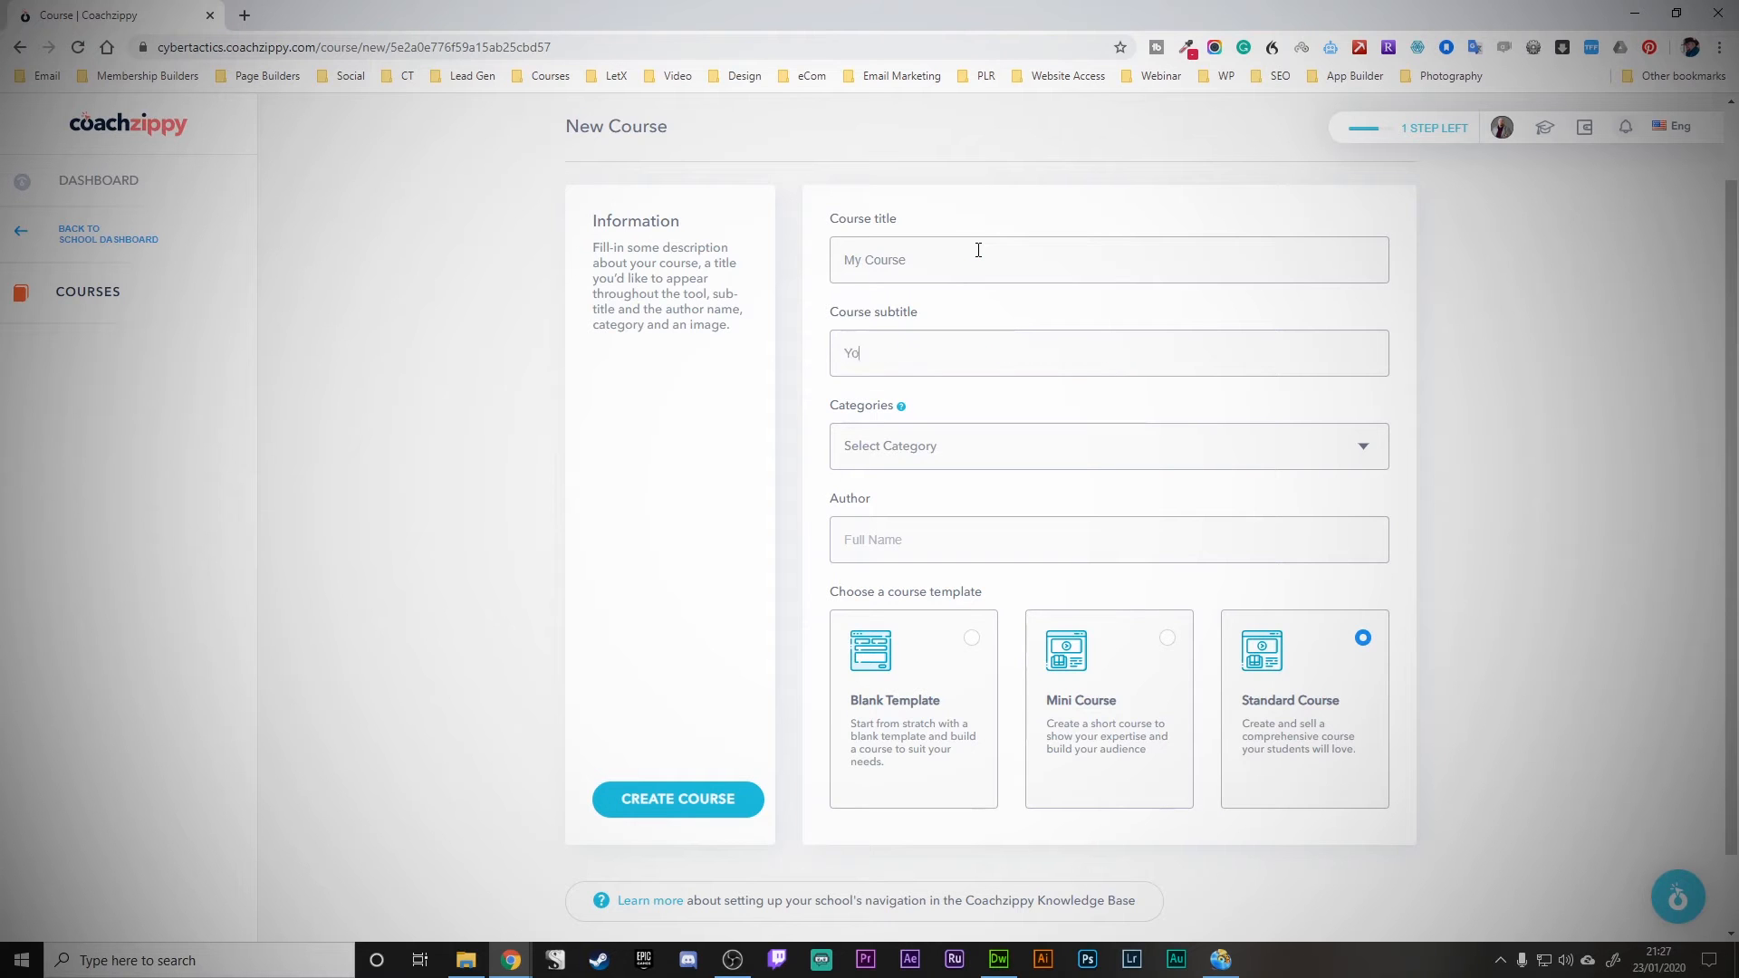
{"action": "type", "text": "u need to know the stuff in here"}
{"action": "left_click", "coordinate": [987, 446]}
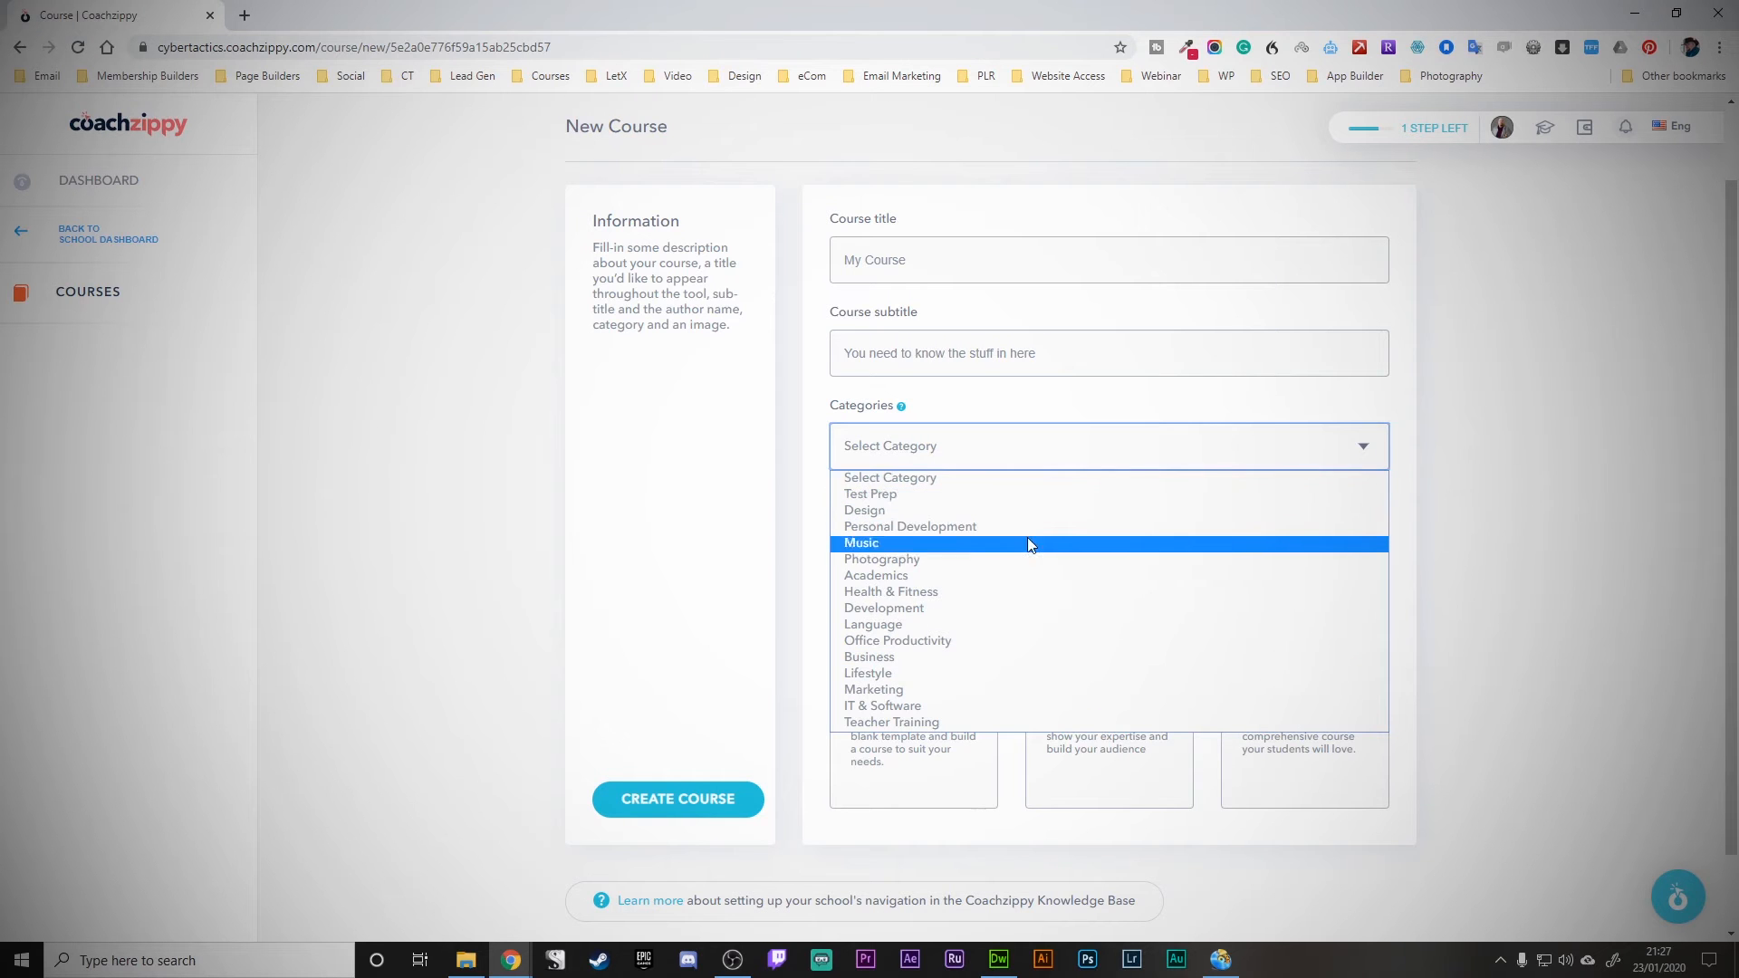
{"action": "left_click", "coordinate": [1015, 690]}
{"action": "left_click", "coordinate": [909, 547]}
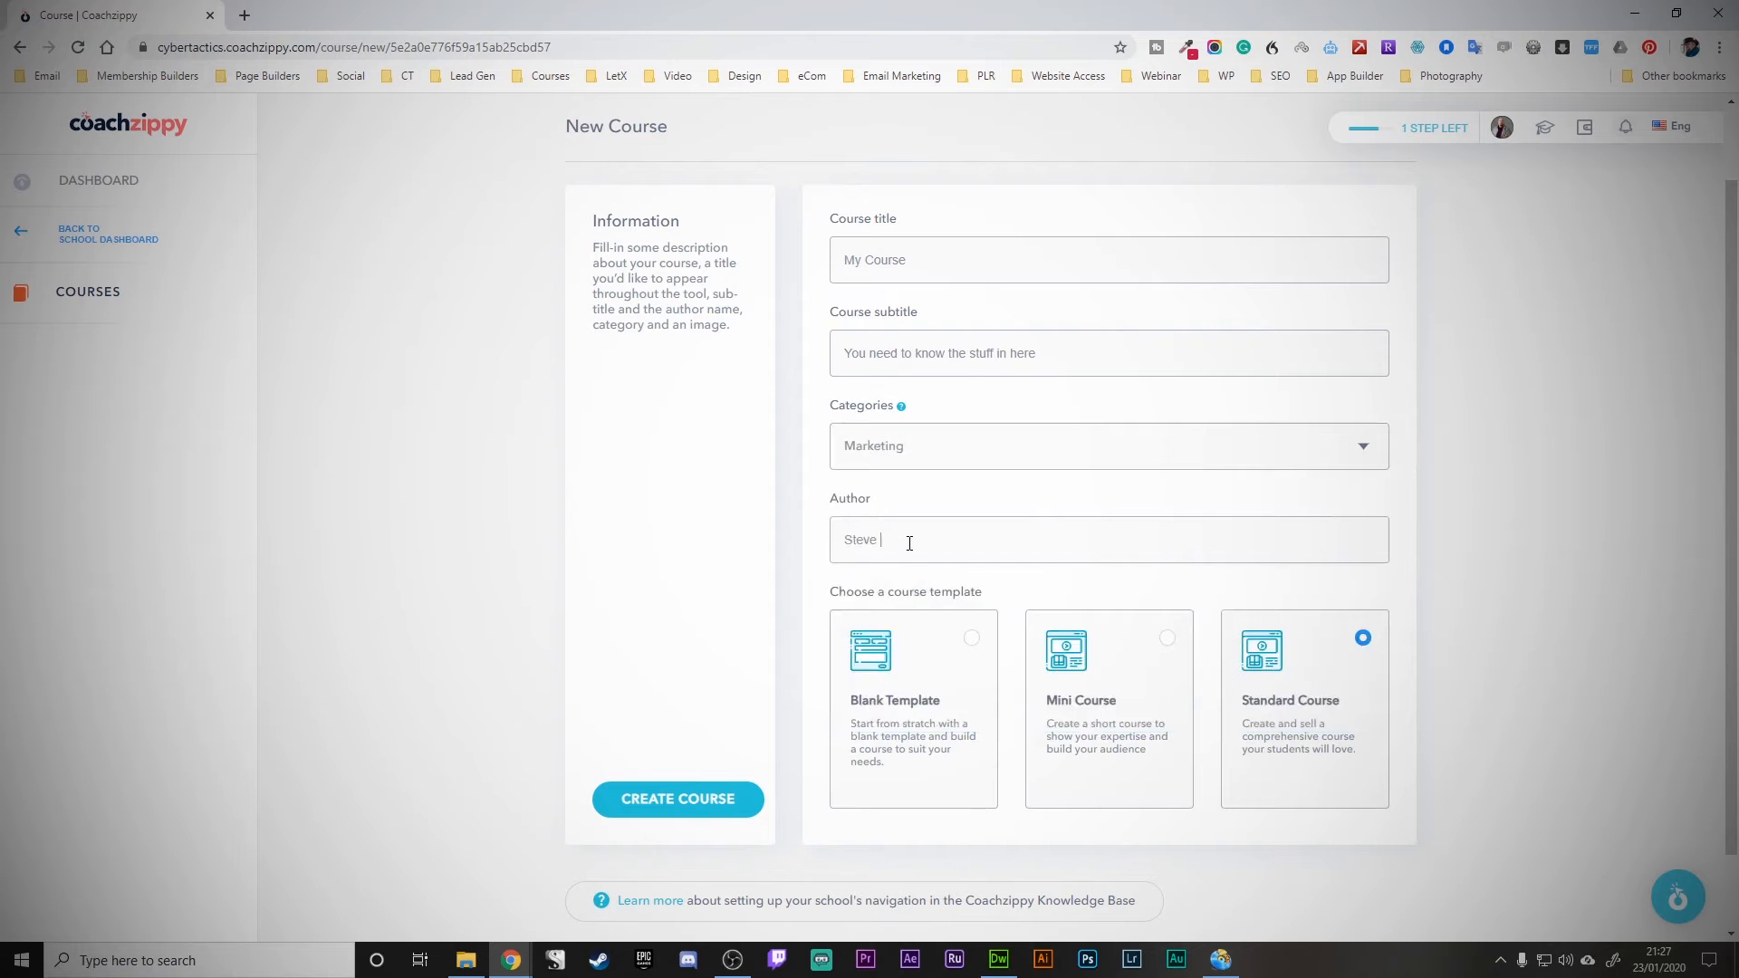
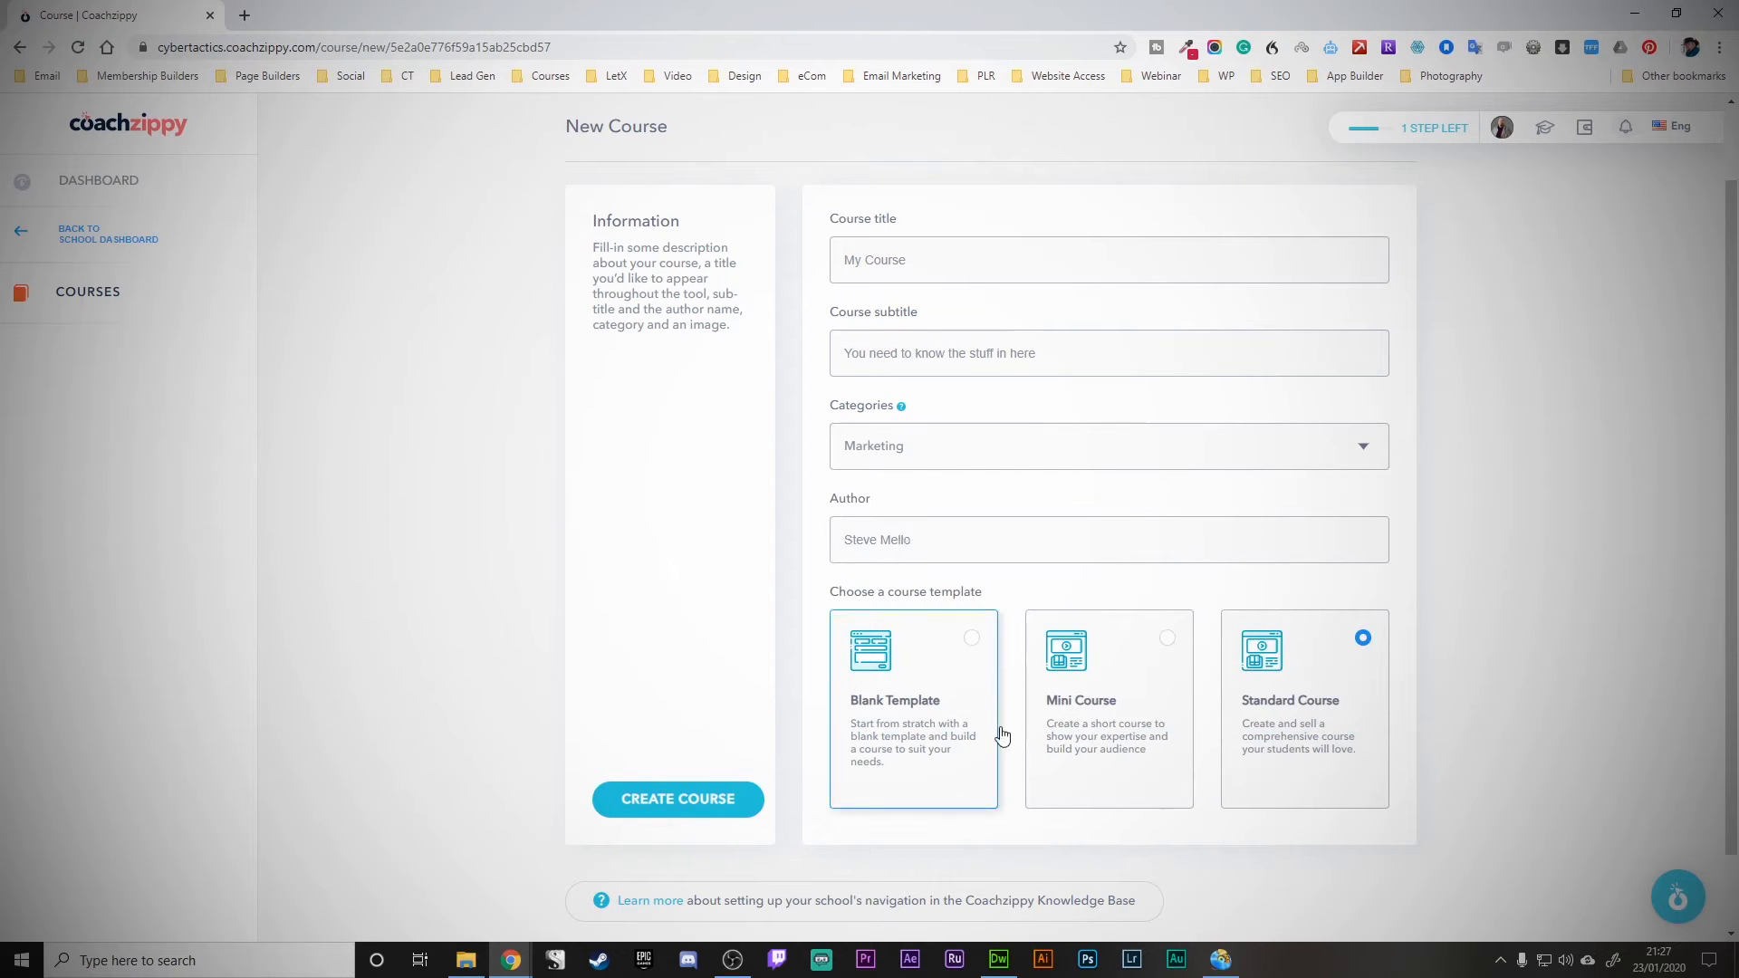
- Create My Course and review its curriculum with the Demo Section and draft First Lecture
{"action": "left_click", "coordinate": [699, 787]}
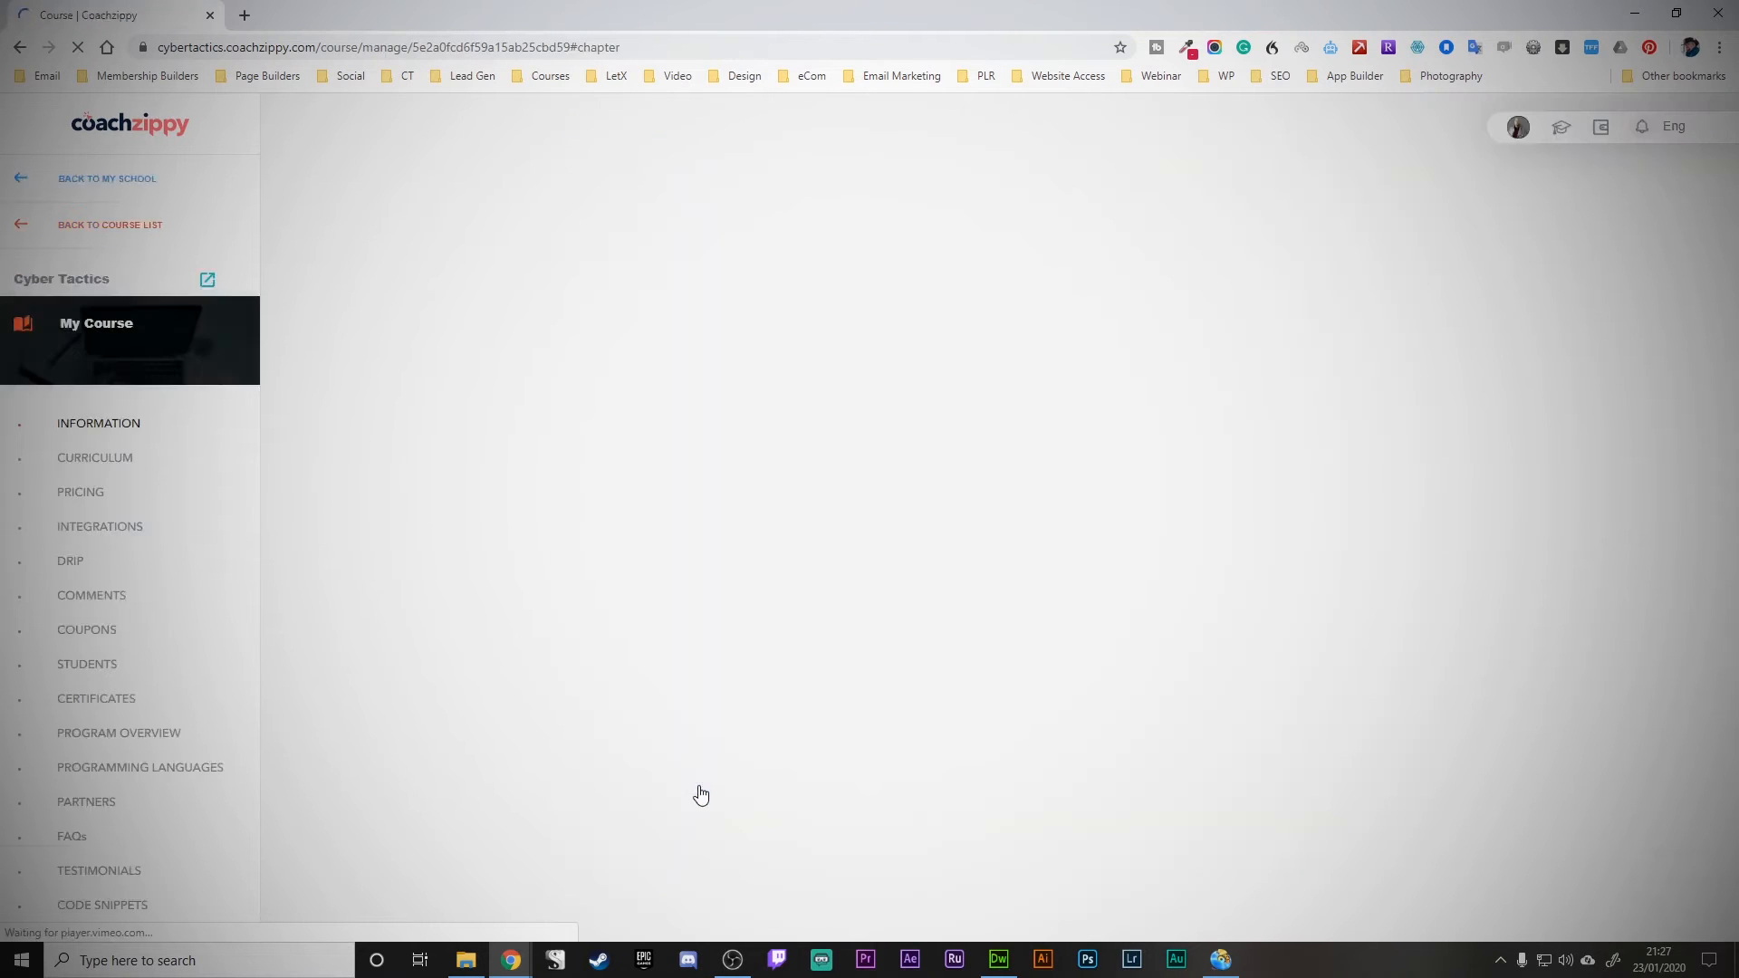
{"action": "scroll", "coordinate": [148, 667], "scroll_direction": "down", "scroll_amount": 2}
{"action": "scroll", "coordinate": [148, 702], "scroll_direction": "down", "scroll_amount": 1}
{"action": "scroll", "coordinate": [140, 765], "scroll_direction": "up", "scroll_amount": 3}
{"action": "scroll", "coordinate": [140, 766], "scroll_direction": "up", "scroll_amount": 1}
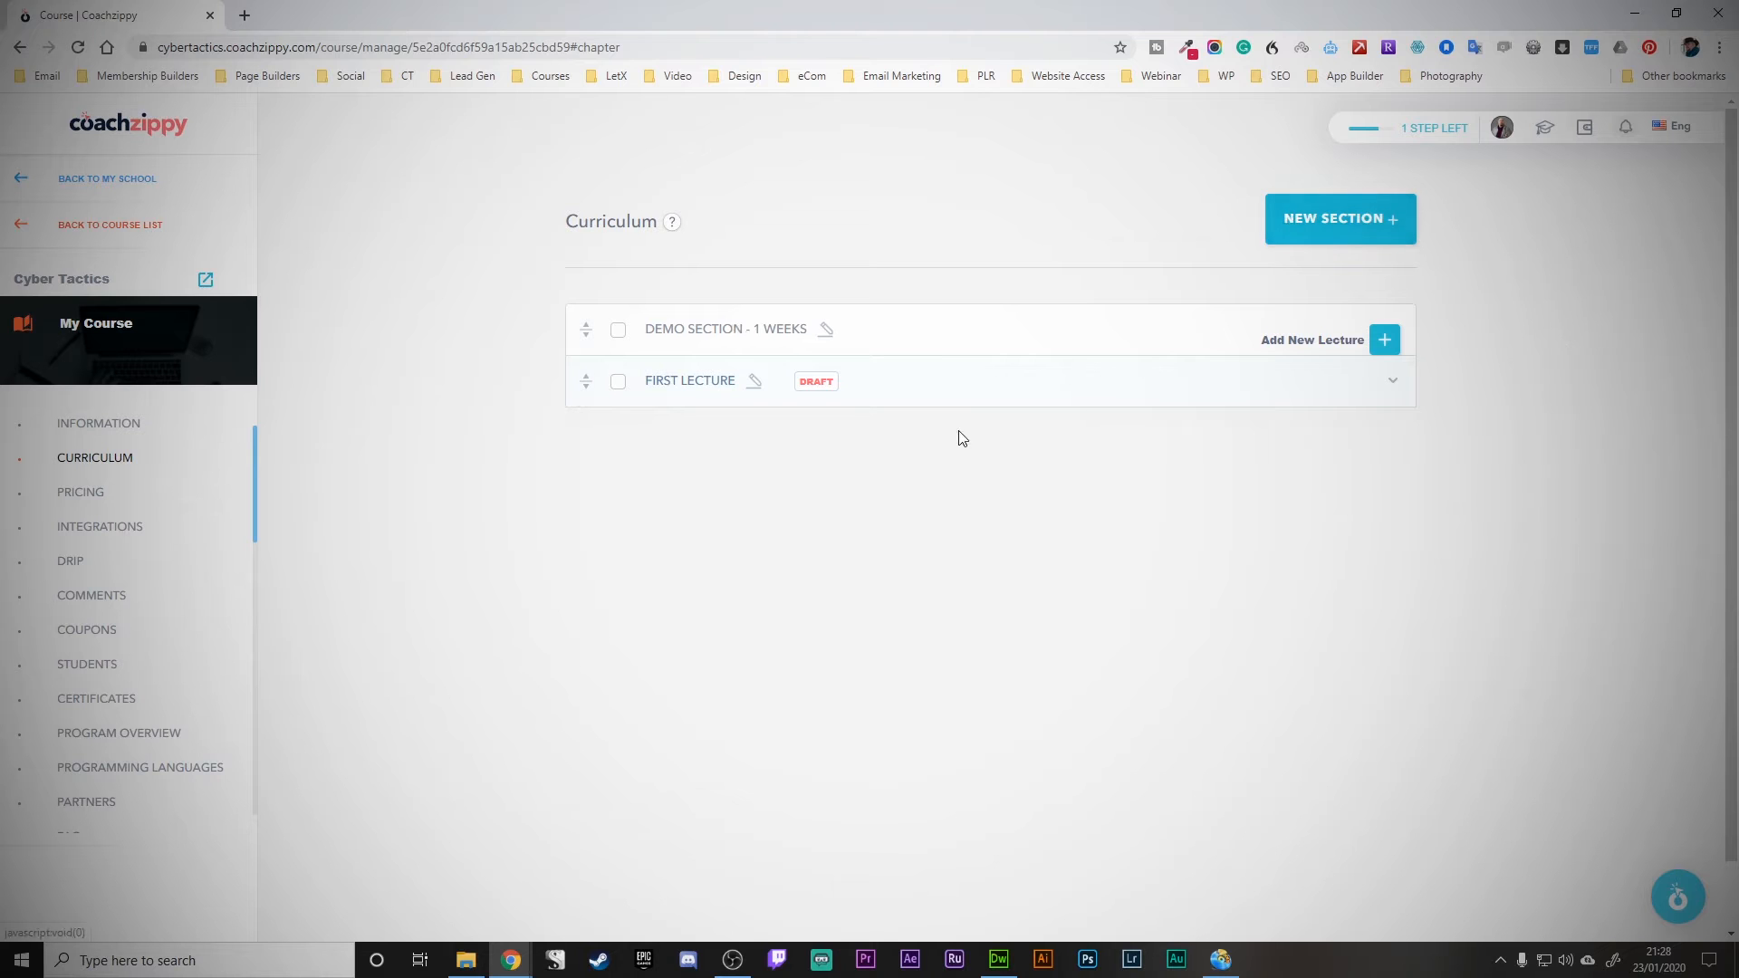
- Create a curriculum section called Section 2 with a program duration of 5 weeks
{"action": "left_click", "coordinate": [1310, 226]}
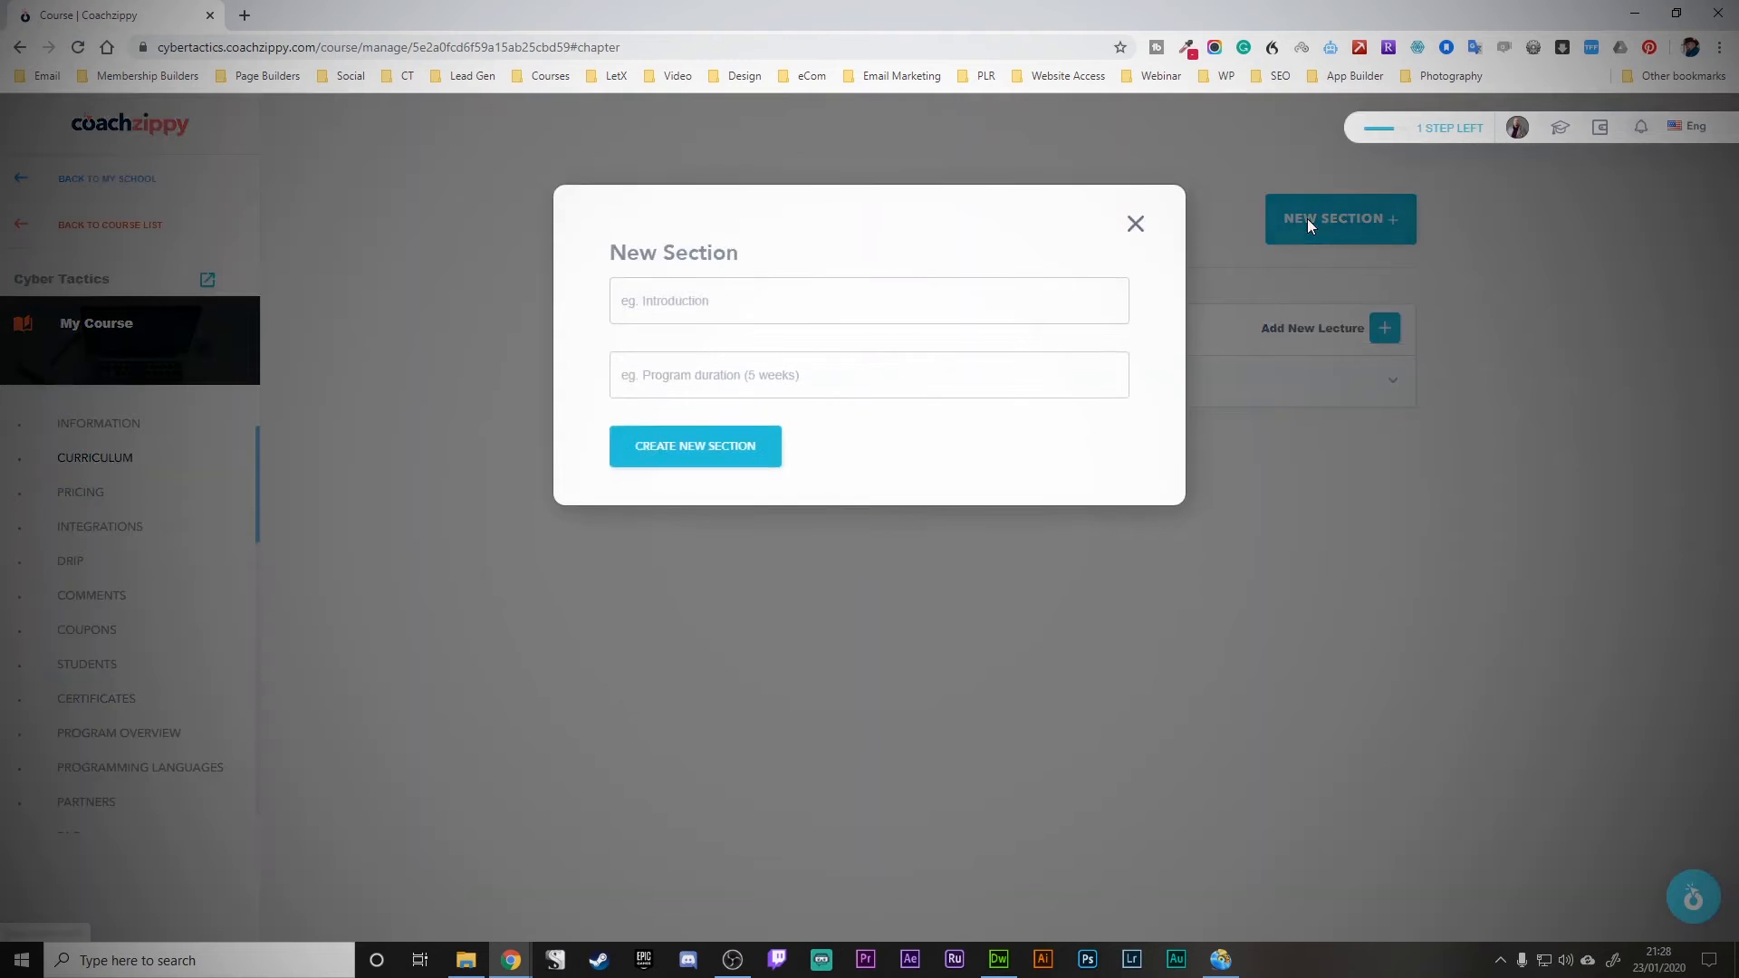
{"action": "left_click", "coordinate": [767, 301]}
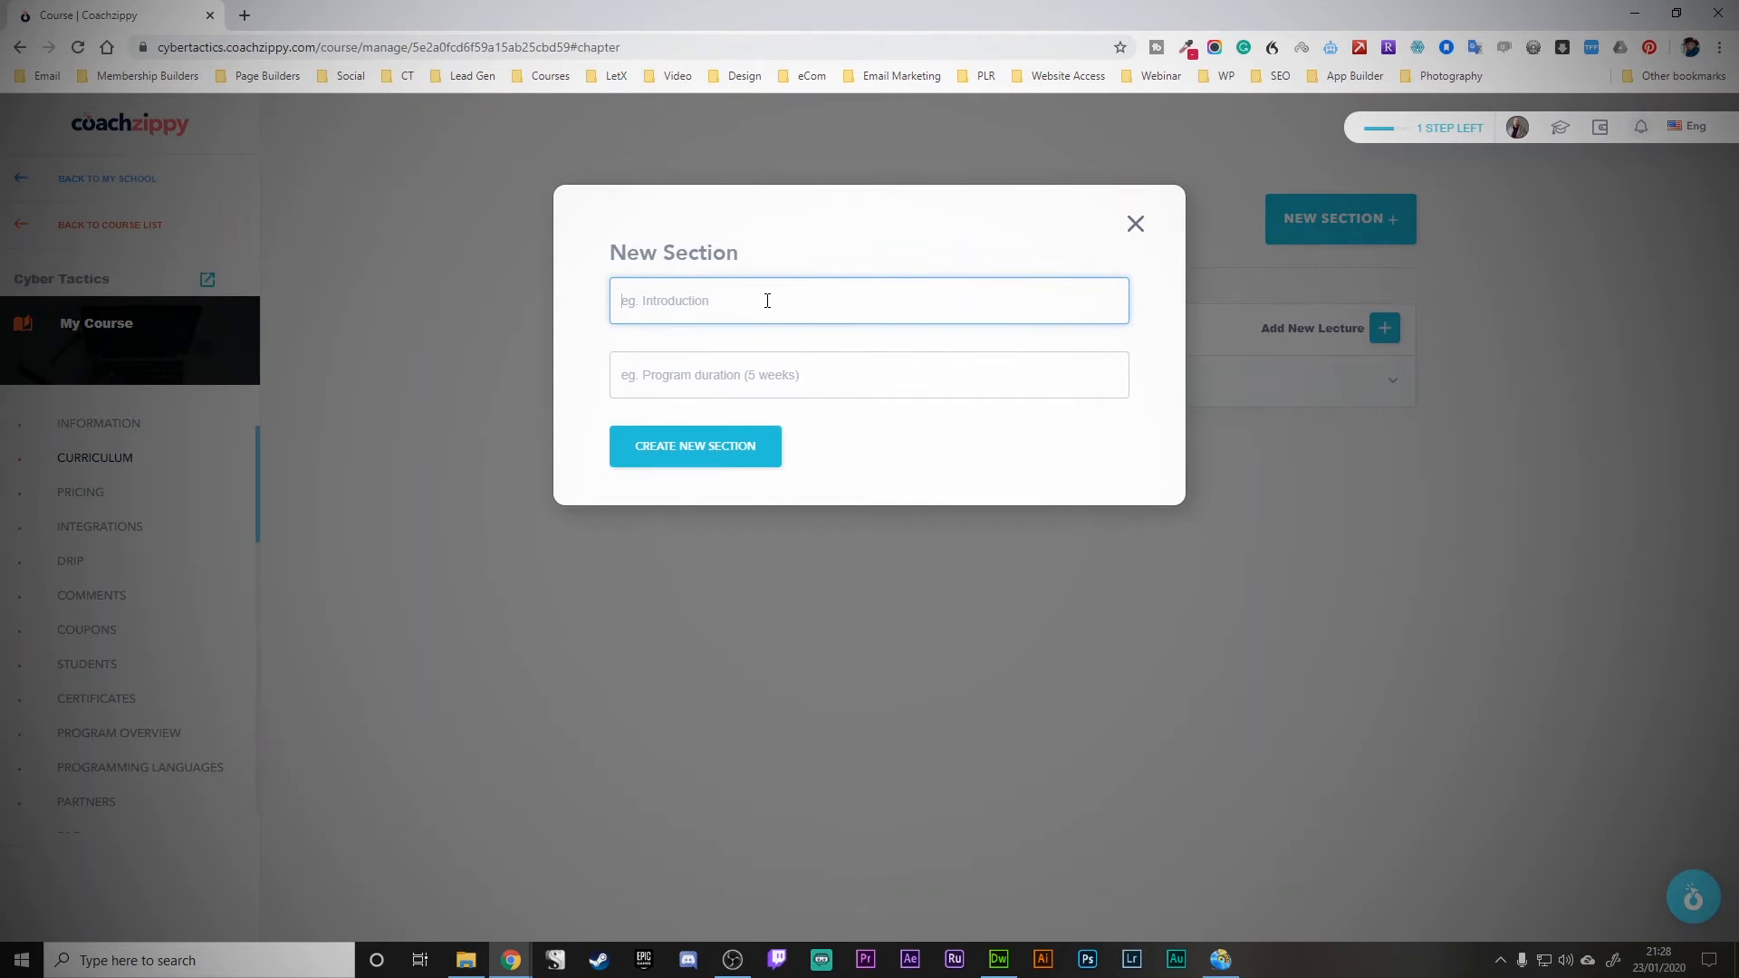
{"action": "type", "text": "Section 2"}
{"action": "left_click", "coordinate": [749, 446]}
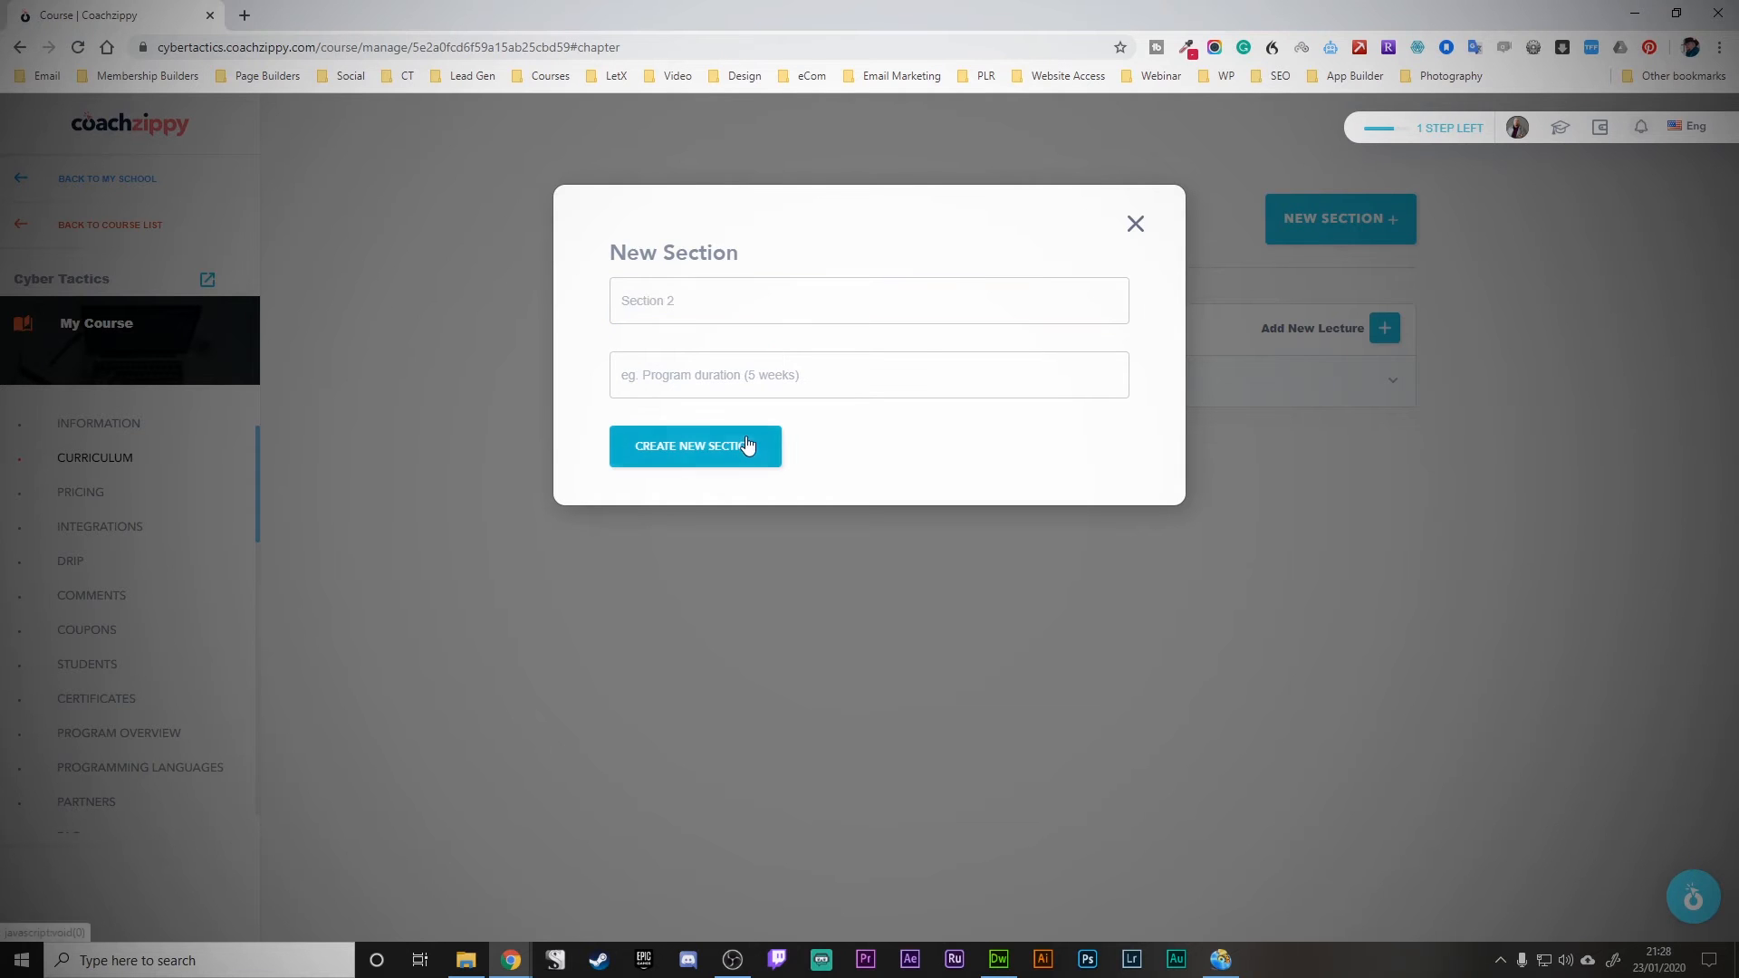
{"action": "left_click", "coordinate": [768, 385]}
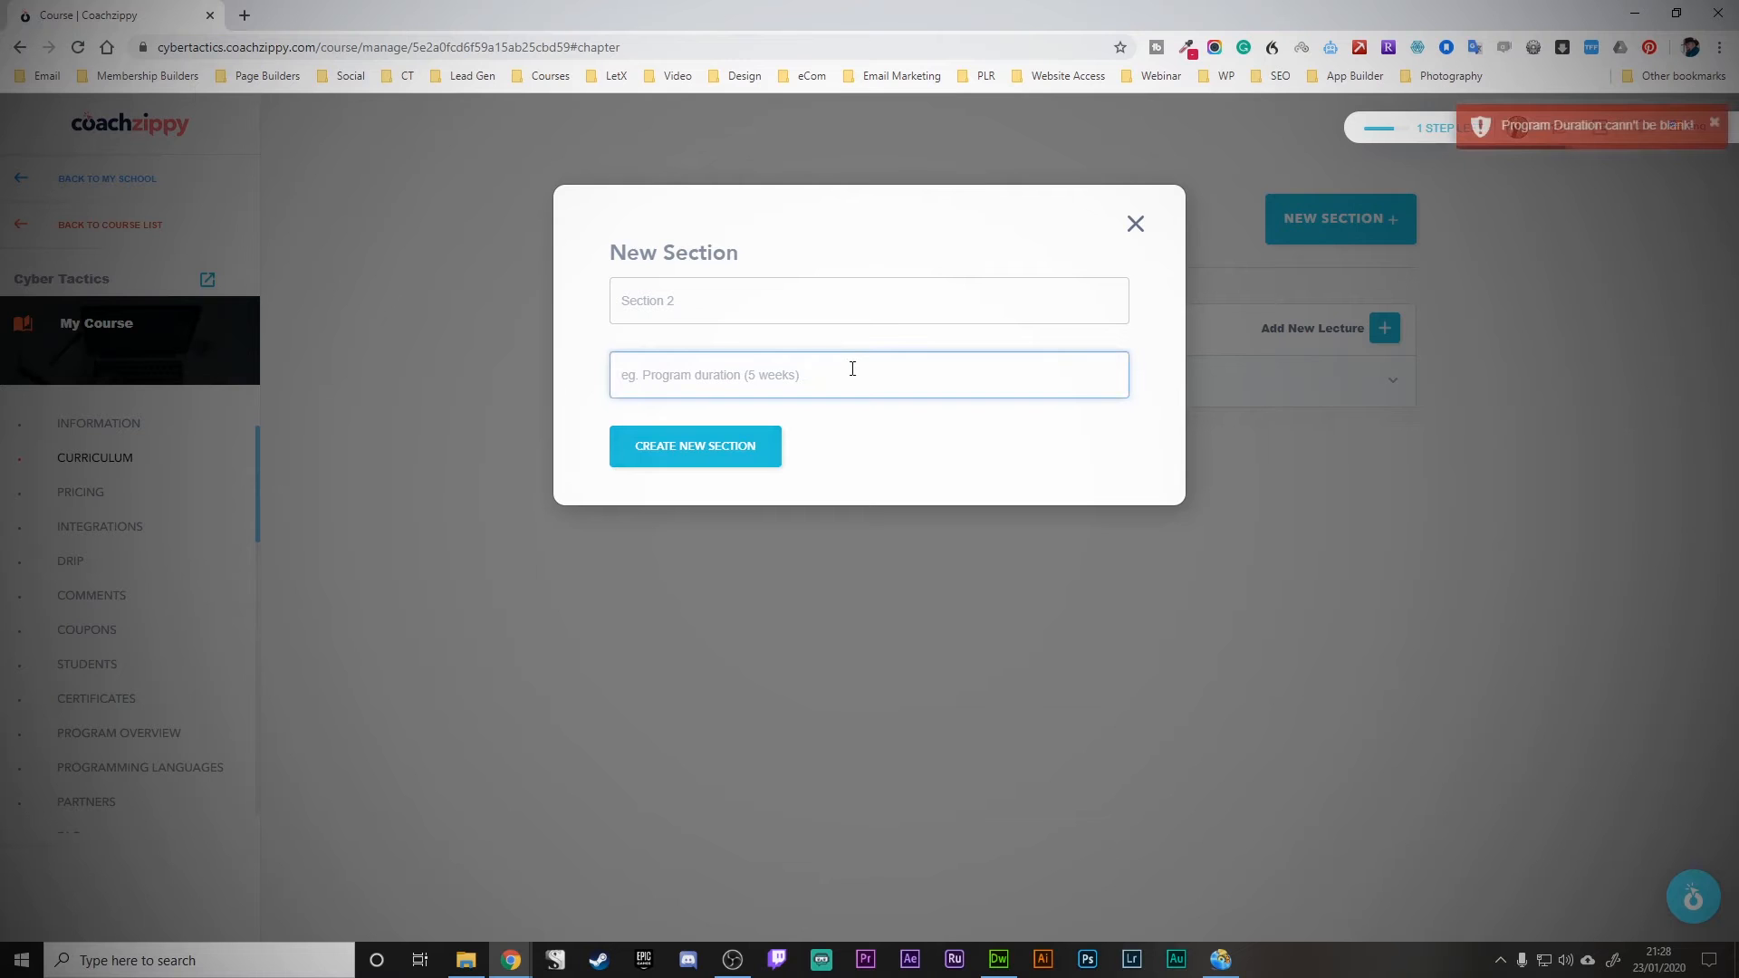
{"action": "type", "text": "5 weeks"}
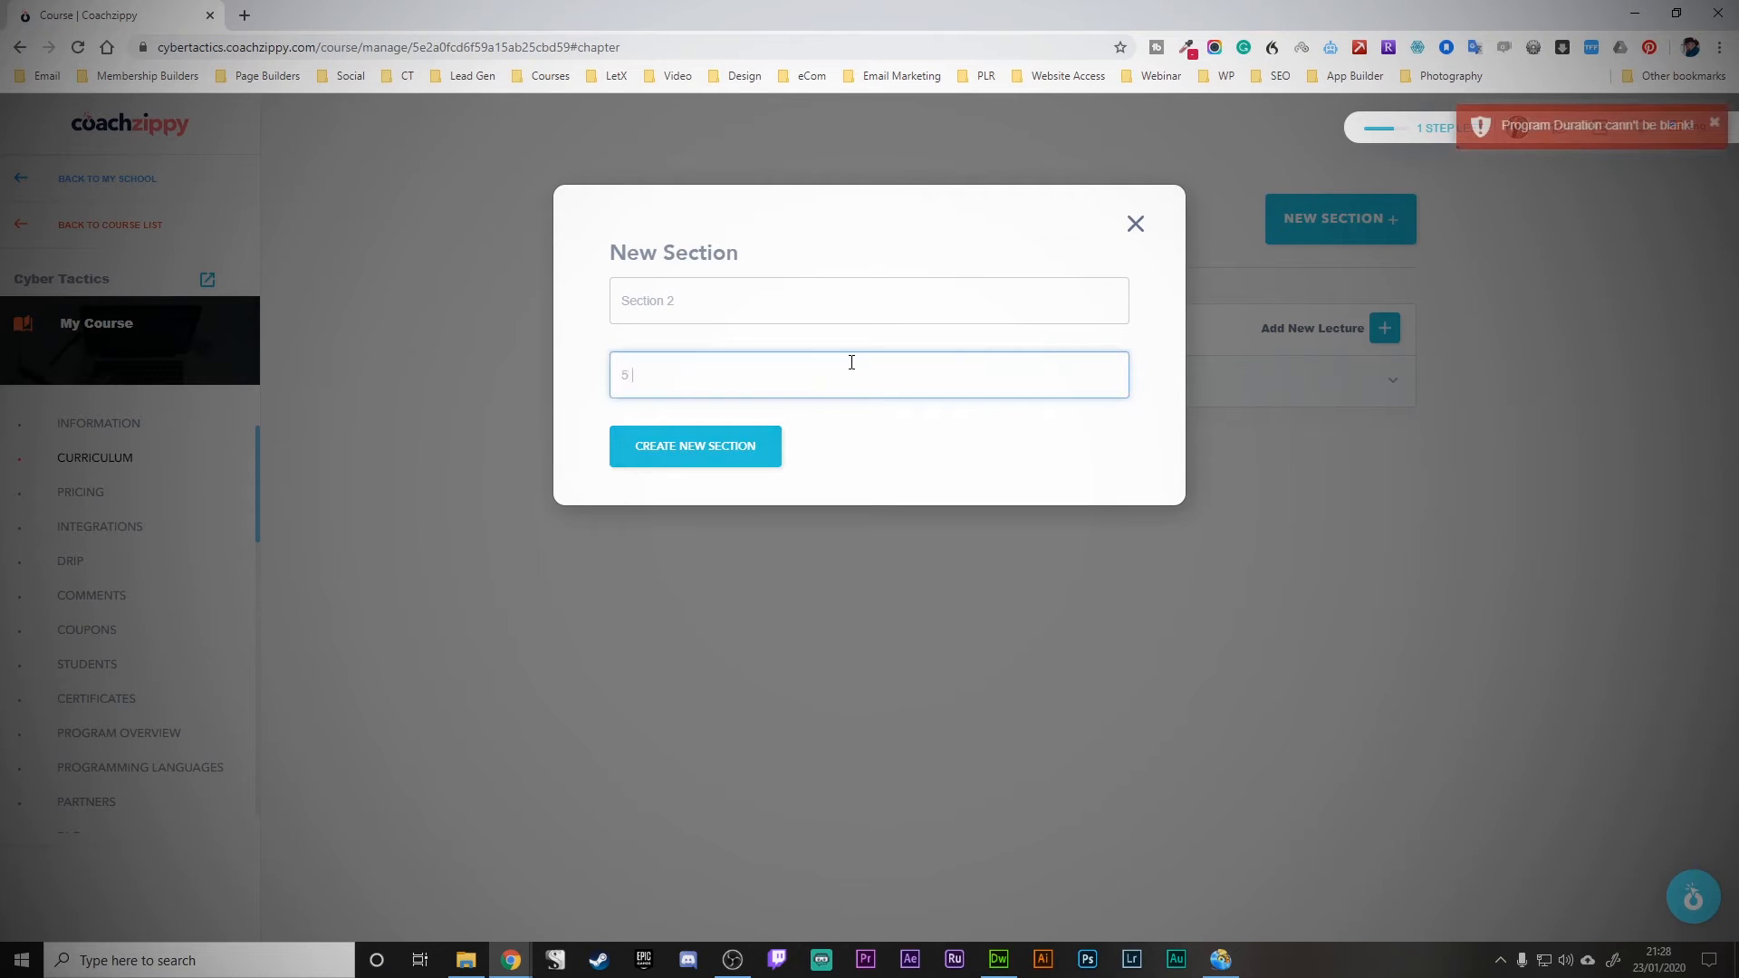
{"action": "left_click", "coordinate": [744, 450]}
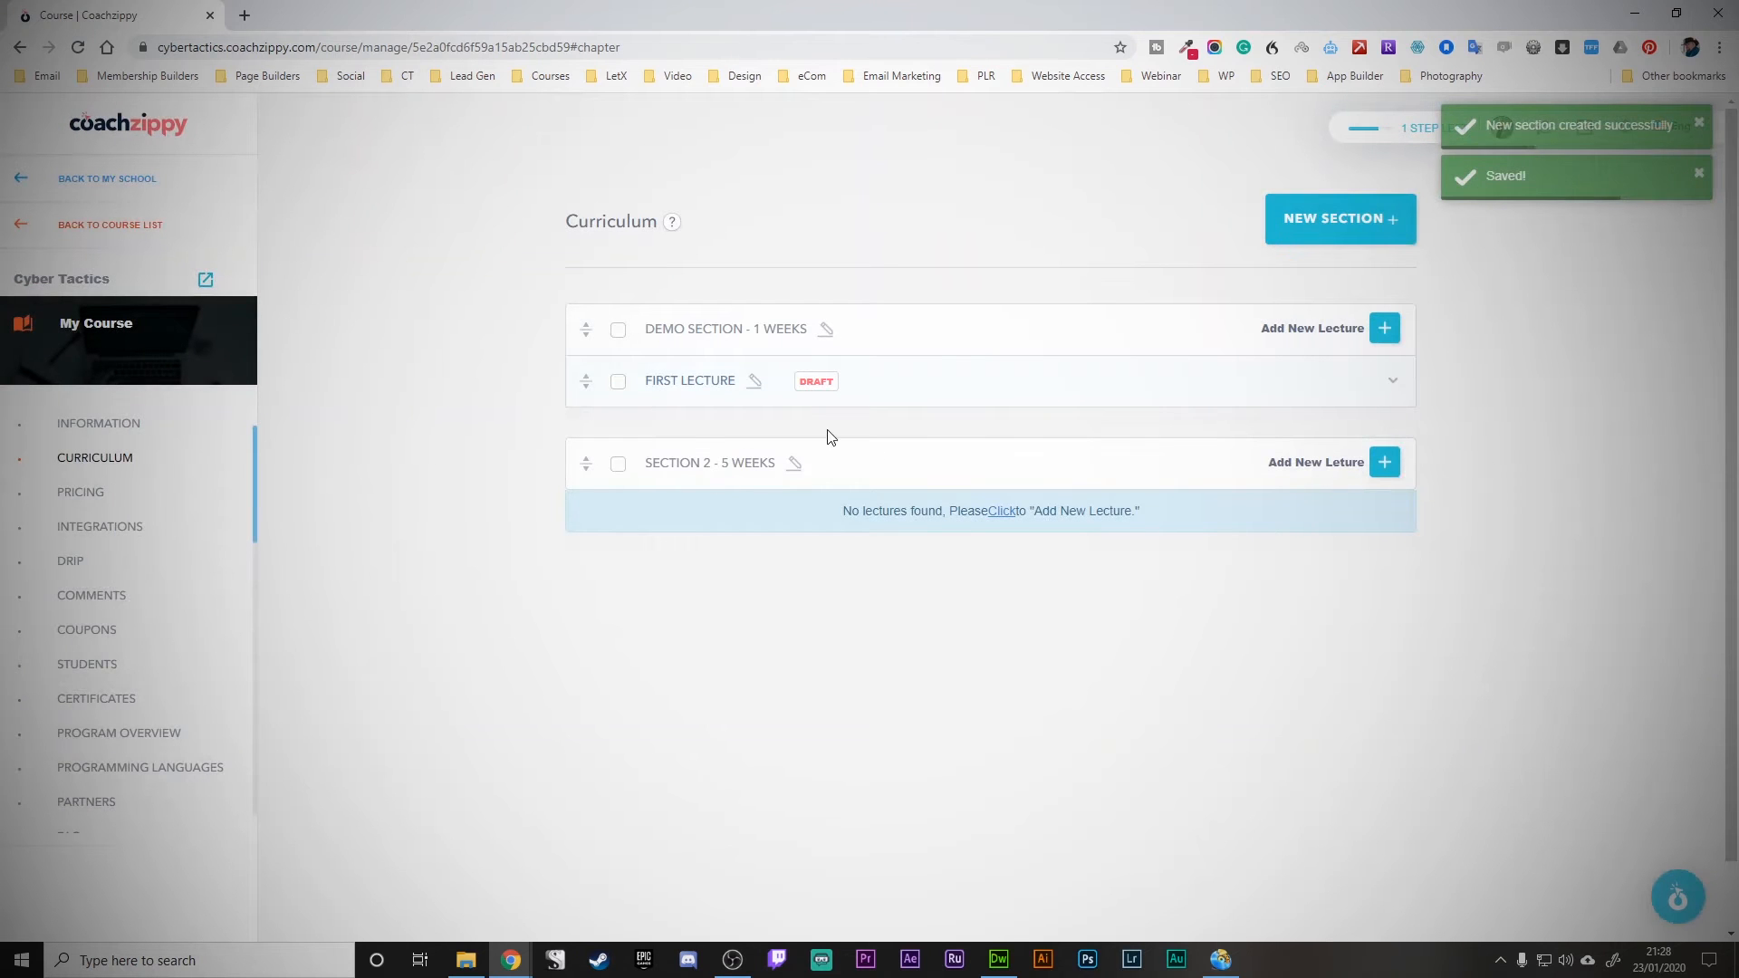
- Create a draft lecture named Thing 1 inside Section 2
{"action": "left_click", "coordinate": [1384, 461]}
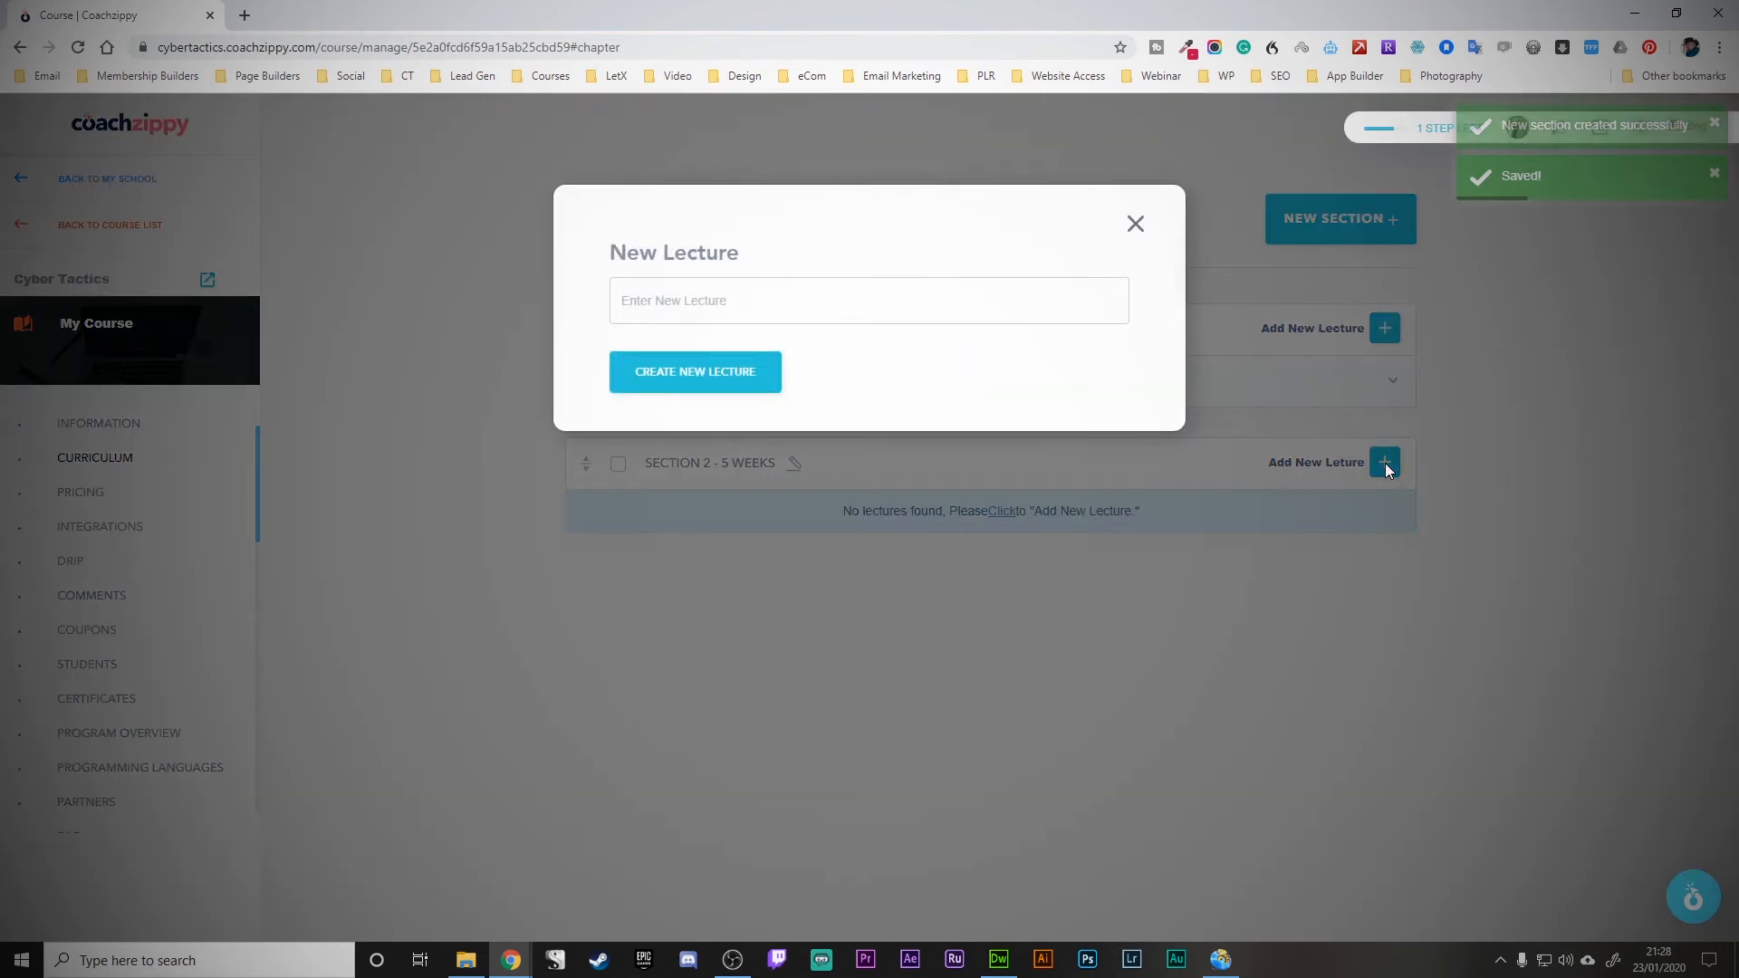
{"action": "left_click", "coordinate": [773, 296]}
{"action": "type", "text": "Thing 1"}
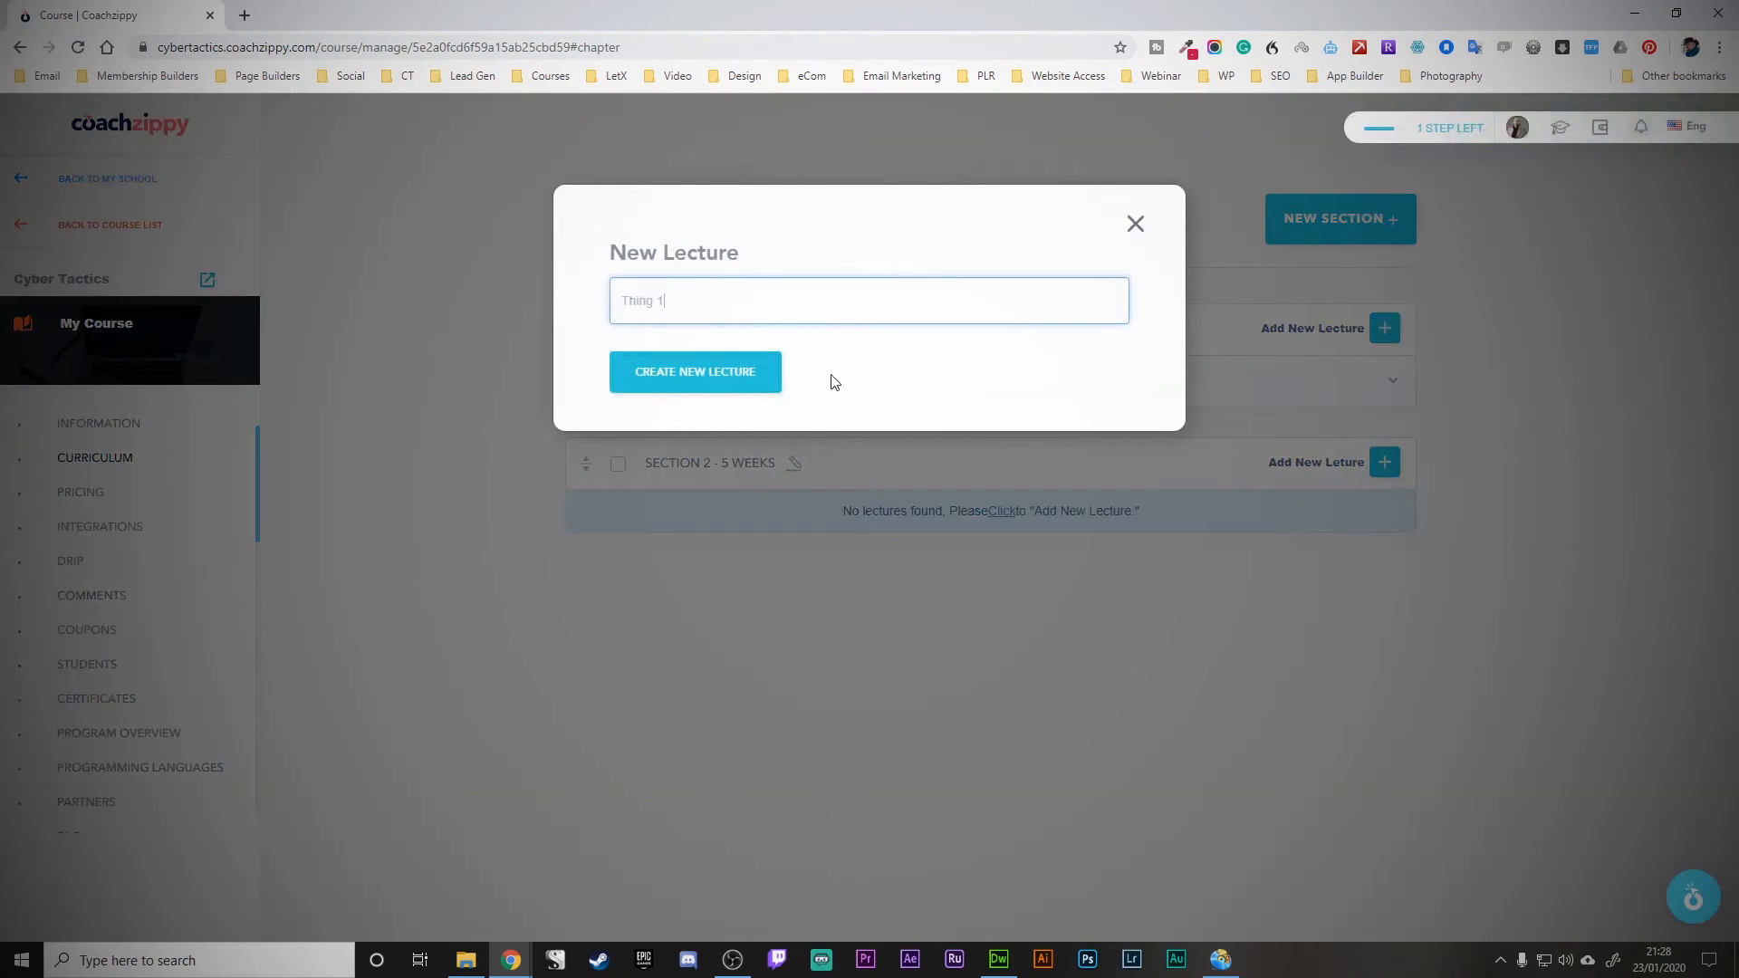
{"action": "left_click", "coordinate": [752, 373]}
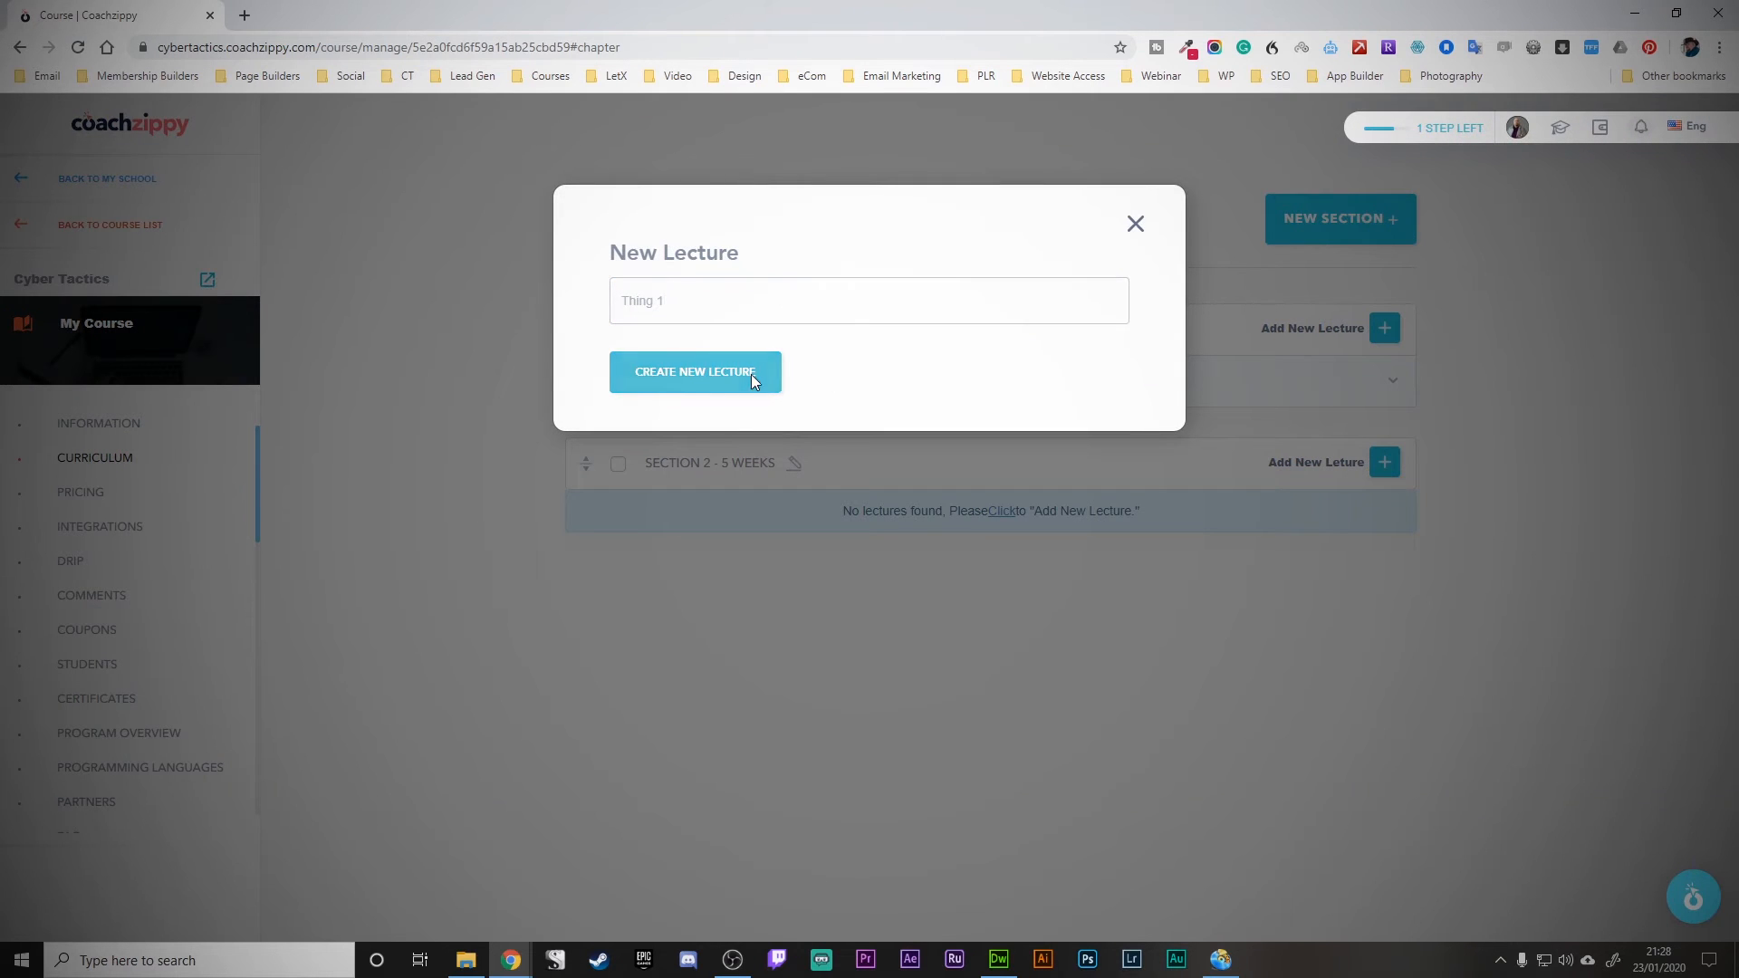
{"action": "scroll", "coordinate": [1192, 575], "scroll_direction": "down", "scroll_amount": 1}
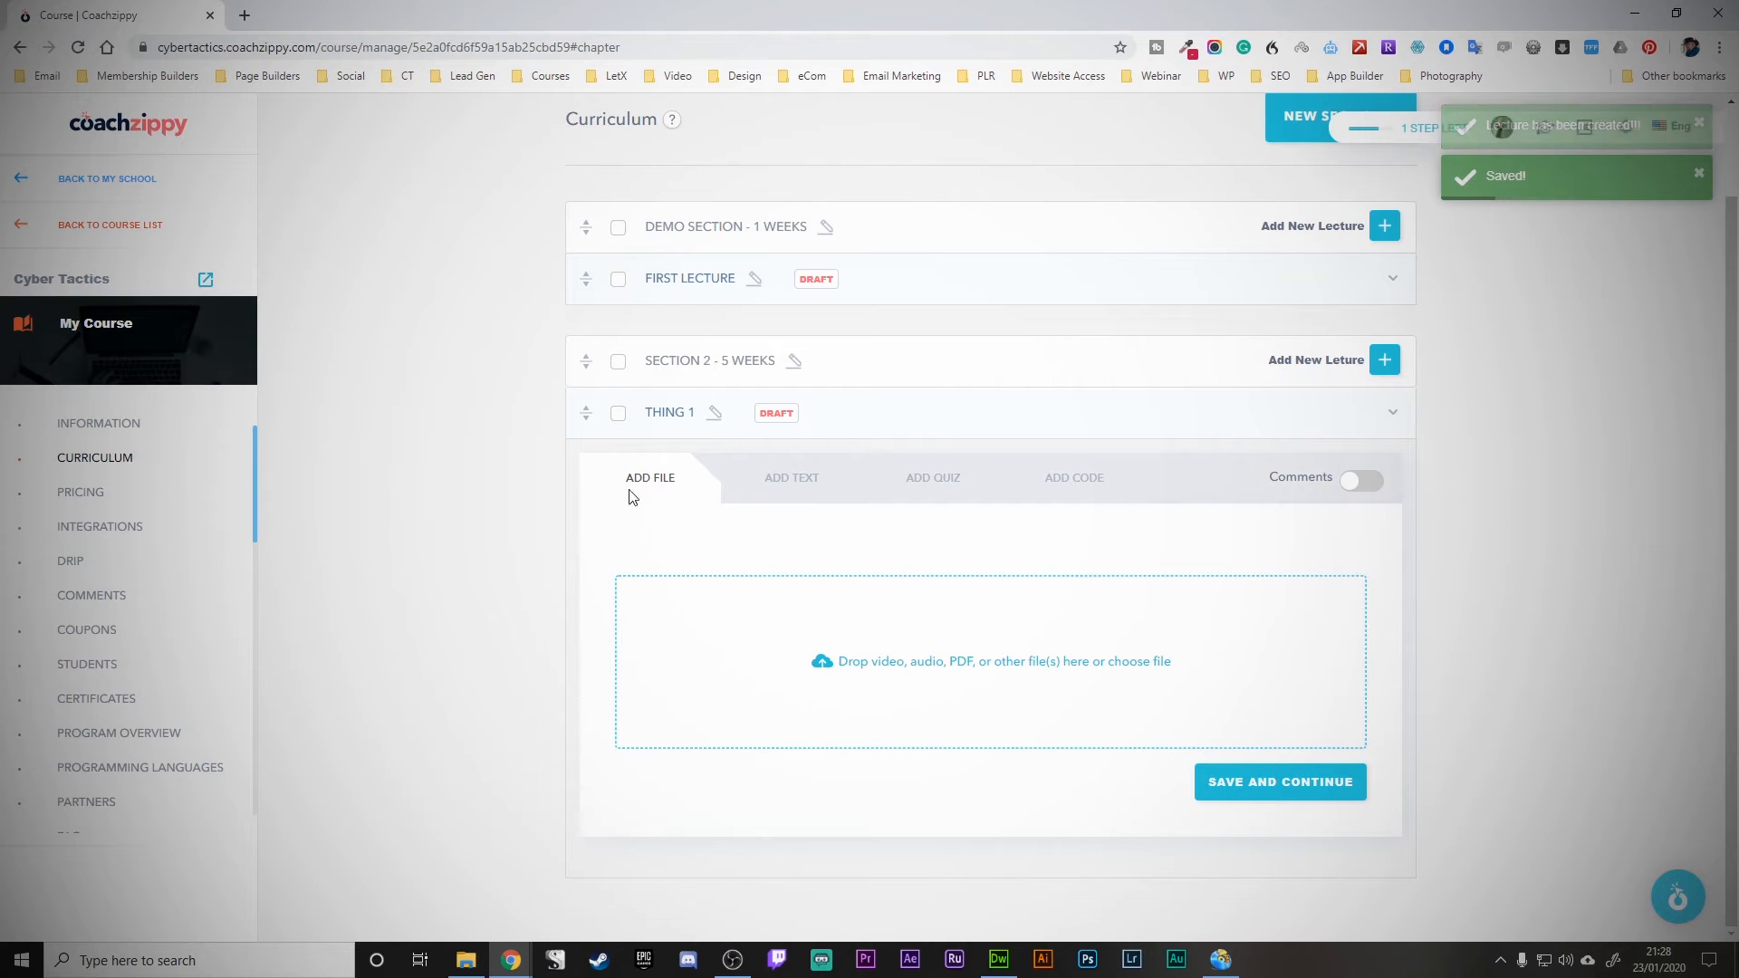
- Add a text block of sample text to the Thing 1 lecture and save it
{"action": "left_click", "coordinate": [805, 479]}
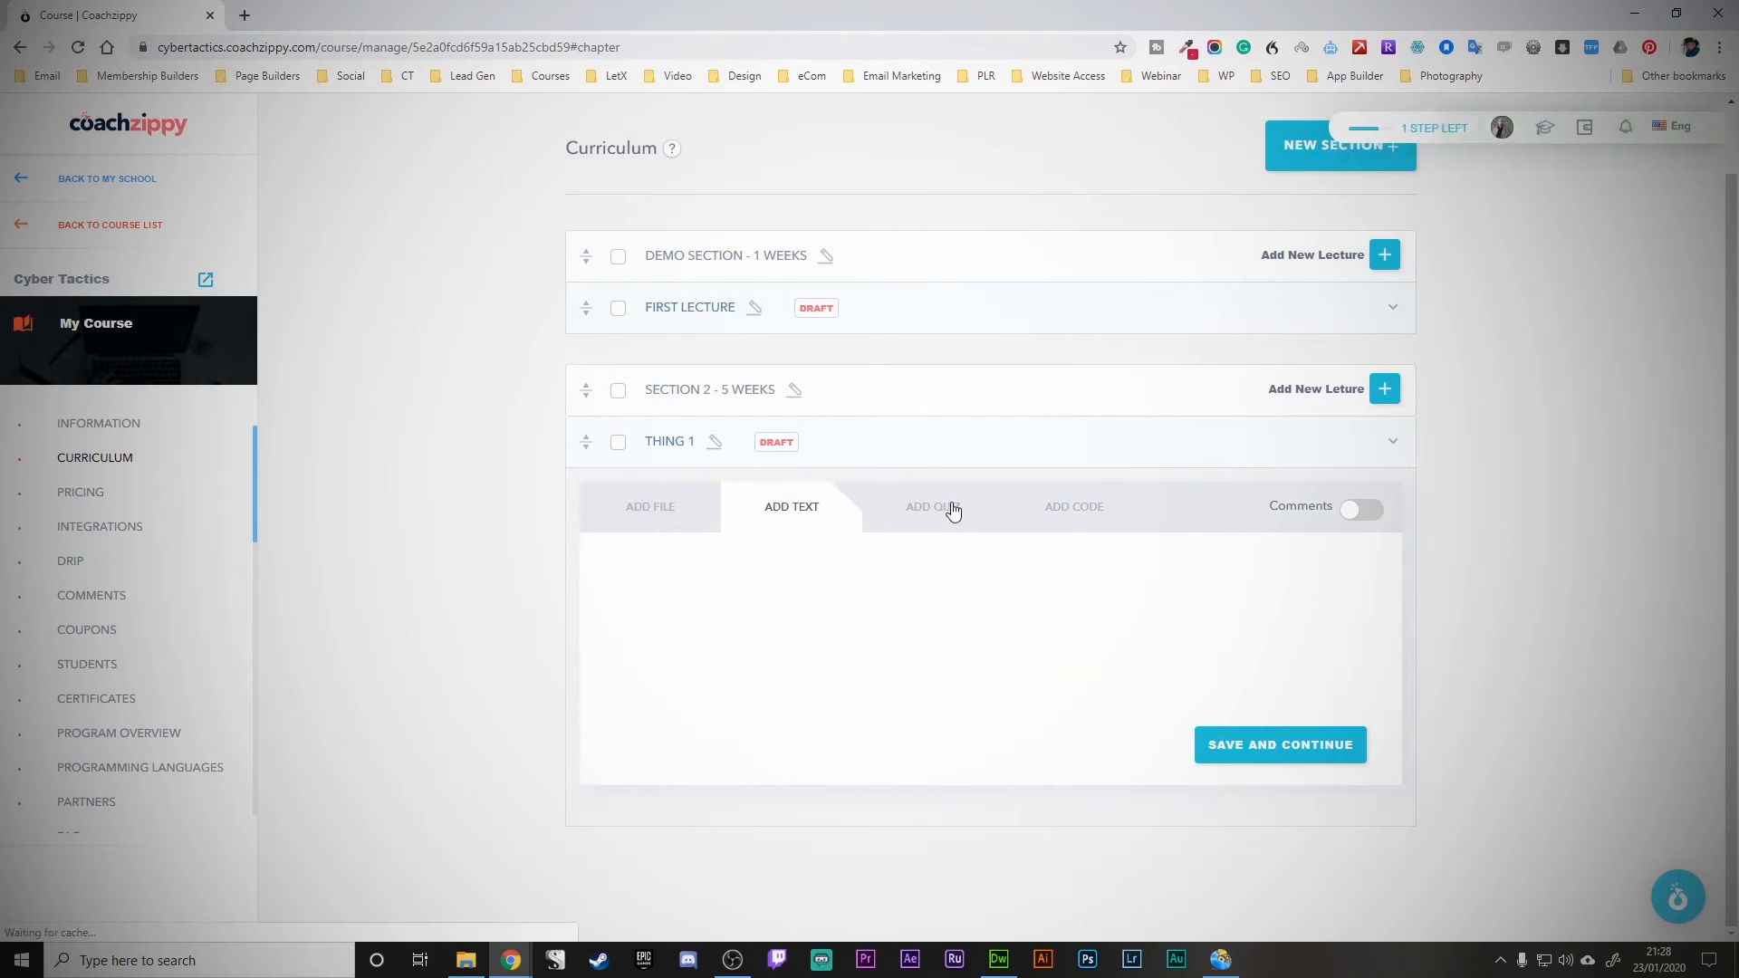
{"action": "left_click", "coordinate": [950, 507]}
{"action": "left_click", "coordinate": [1073, 507]}
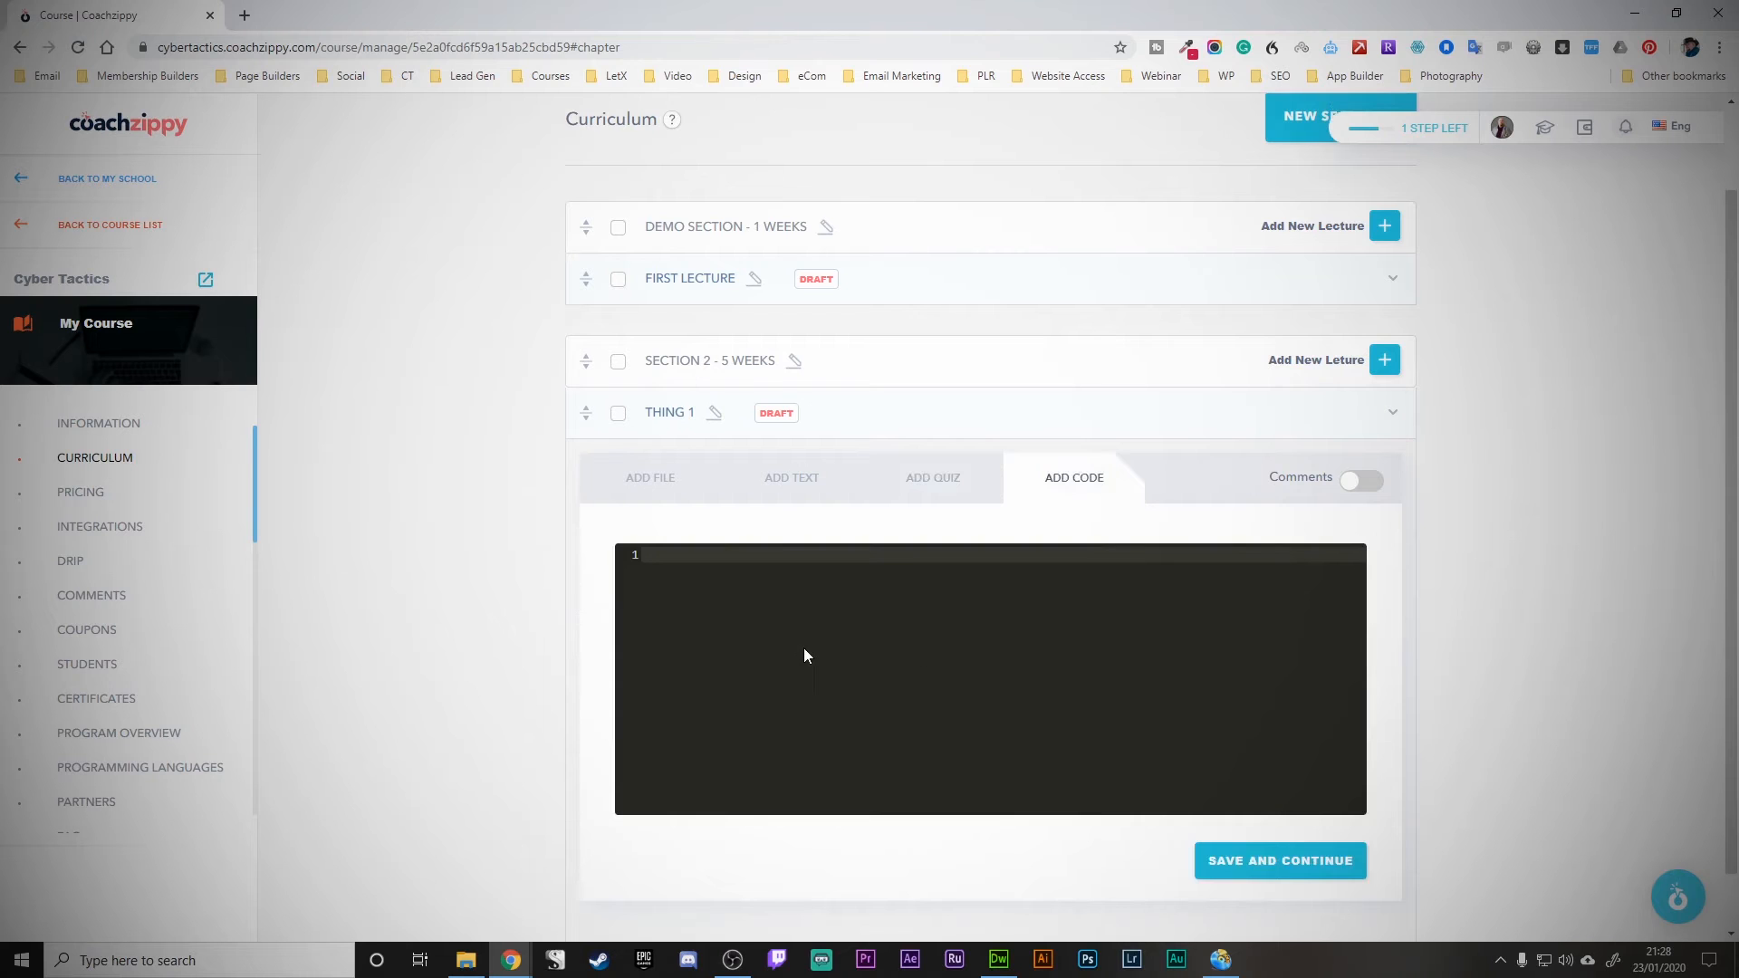
{"action": "left_click", "coordinate": [675, 488]}
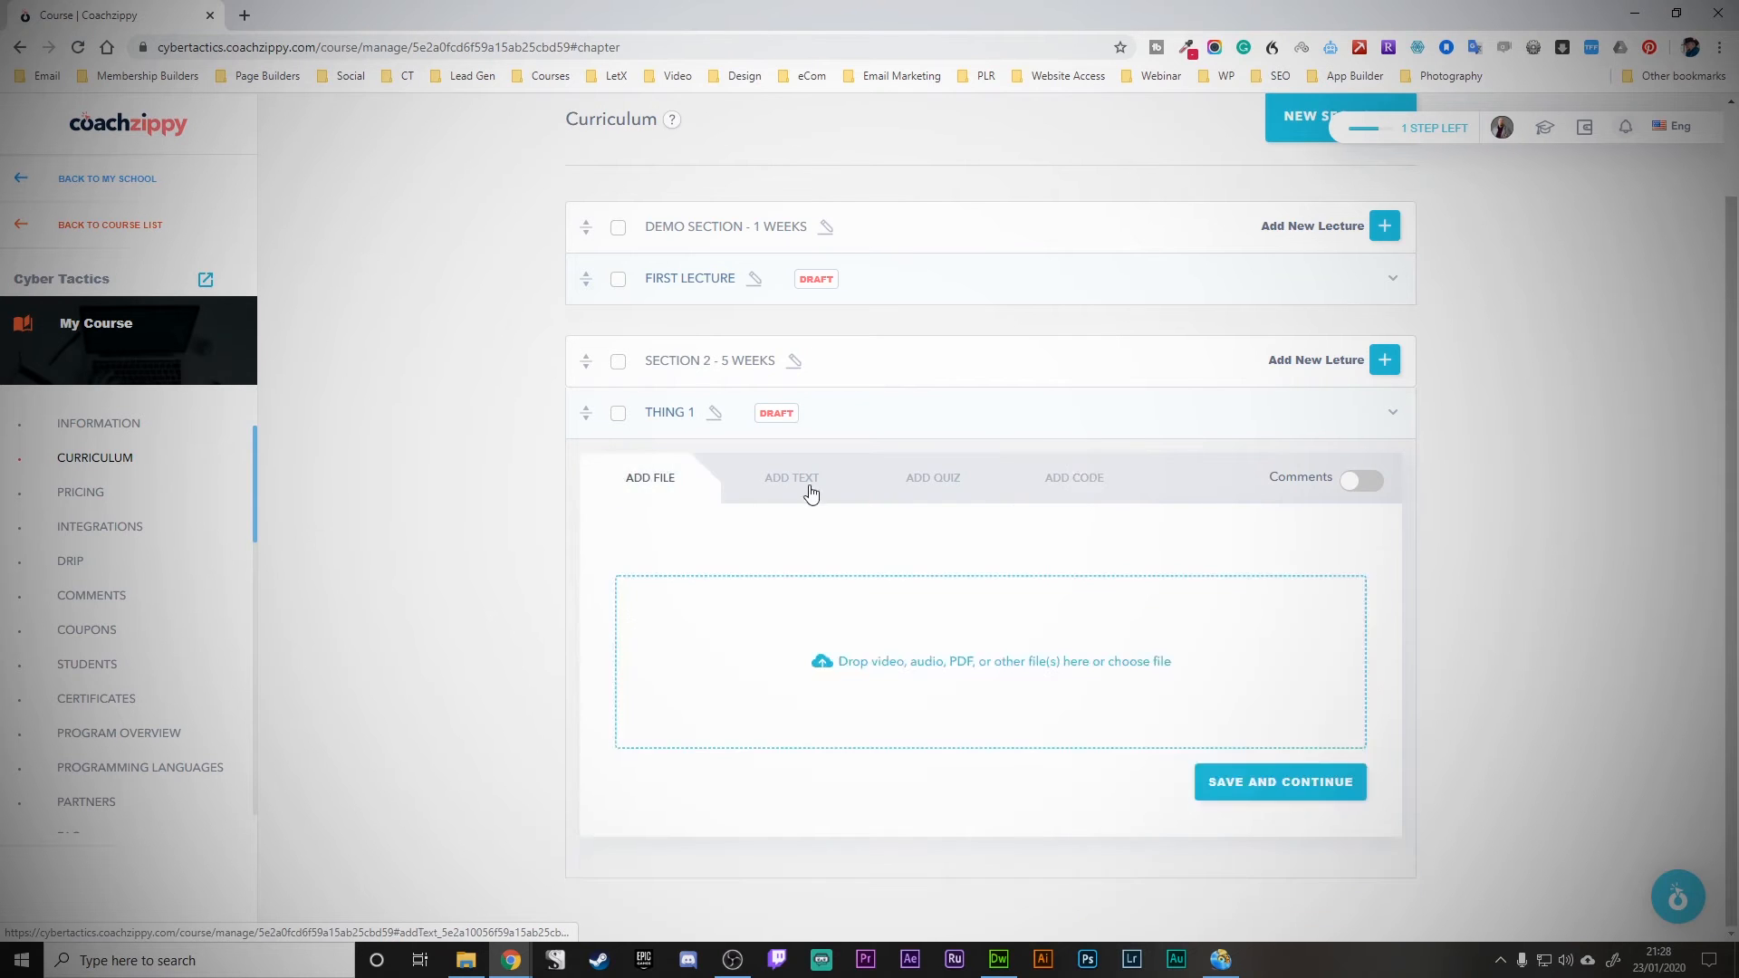
{"action": "left_click", "coordinate": [807, 482]}
{"action": "type", "text": "qfnqoen oqjfnqfj hqojefb qojef qef"}
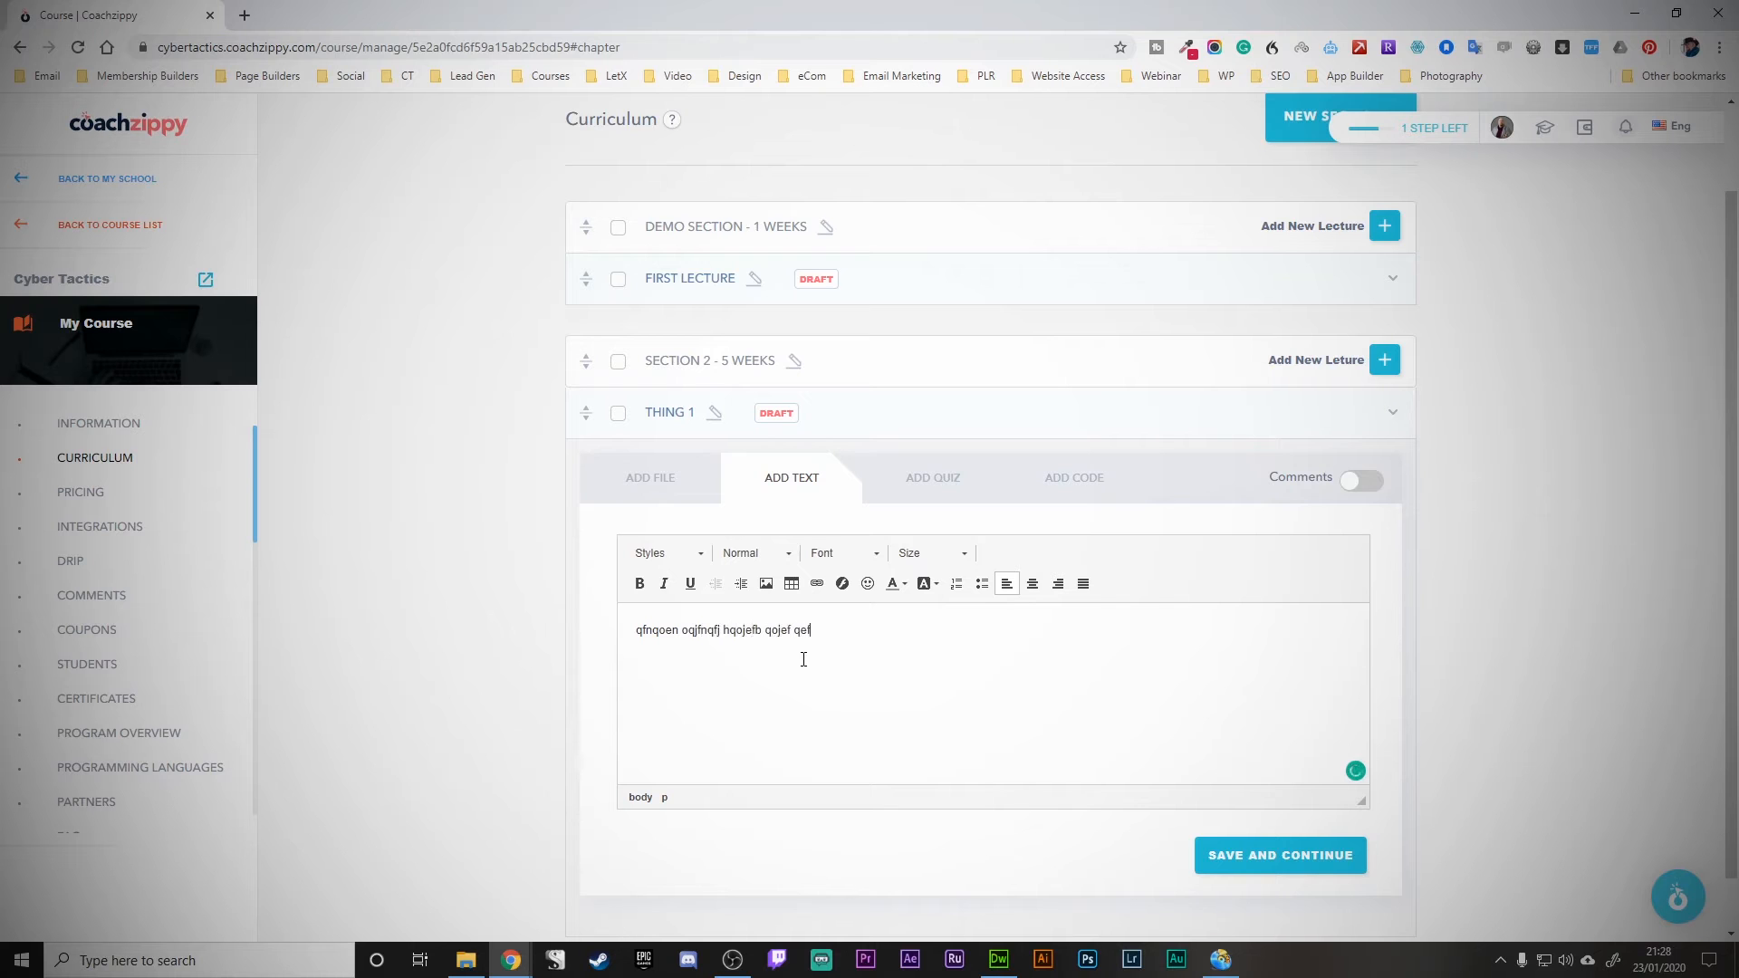
{"action": "left_click", "coordinate": [1301, 863]}
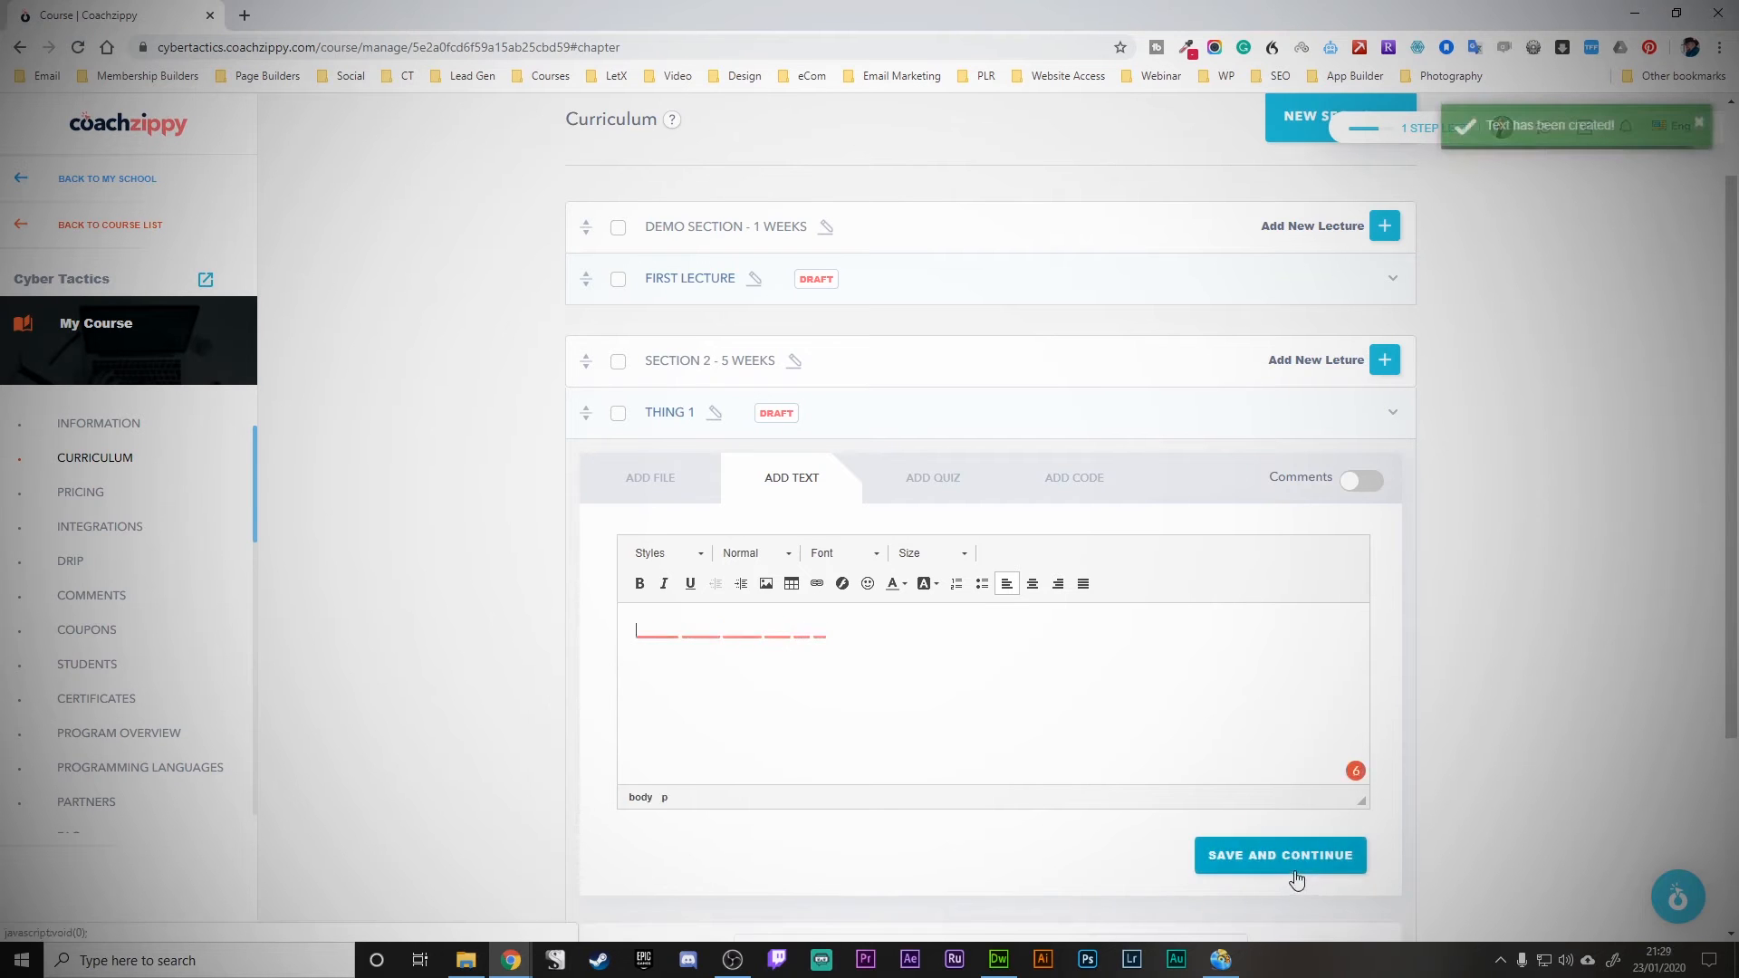
- Add and save a second sample text block in Thing 1
{"action": "scroll", "coordinate": [1132, 668], "scroll_direction": "down", "scroll_amount": 2}
{"action": "scroll", "coordinate": [1132, 668], "scroll_direction": "down", "scroll_amount": 1}
{"action": "type", "text": "rgwrgw  qfkqojf nqefonqo"}
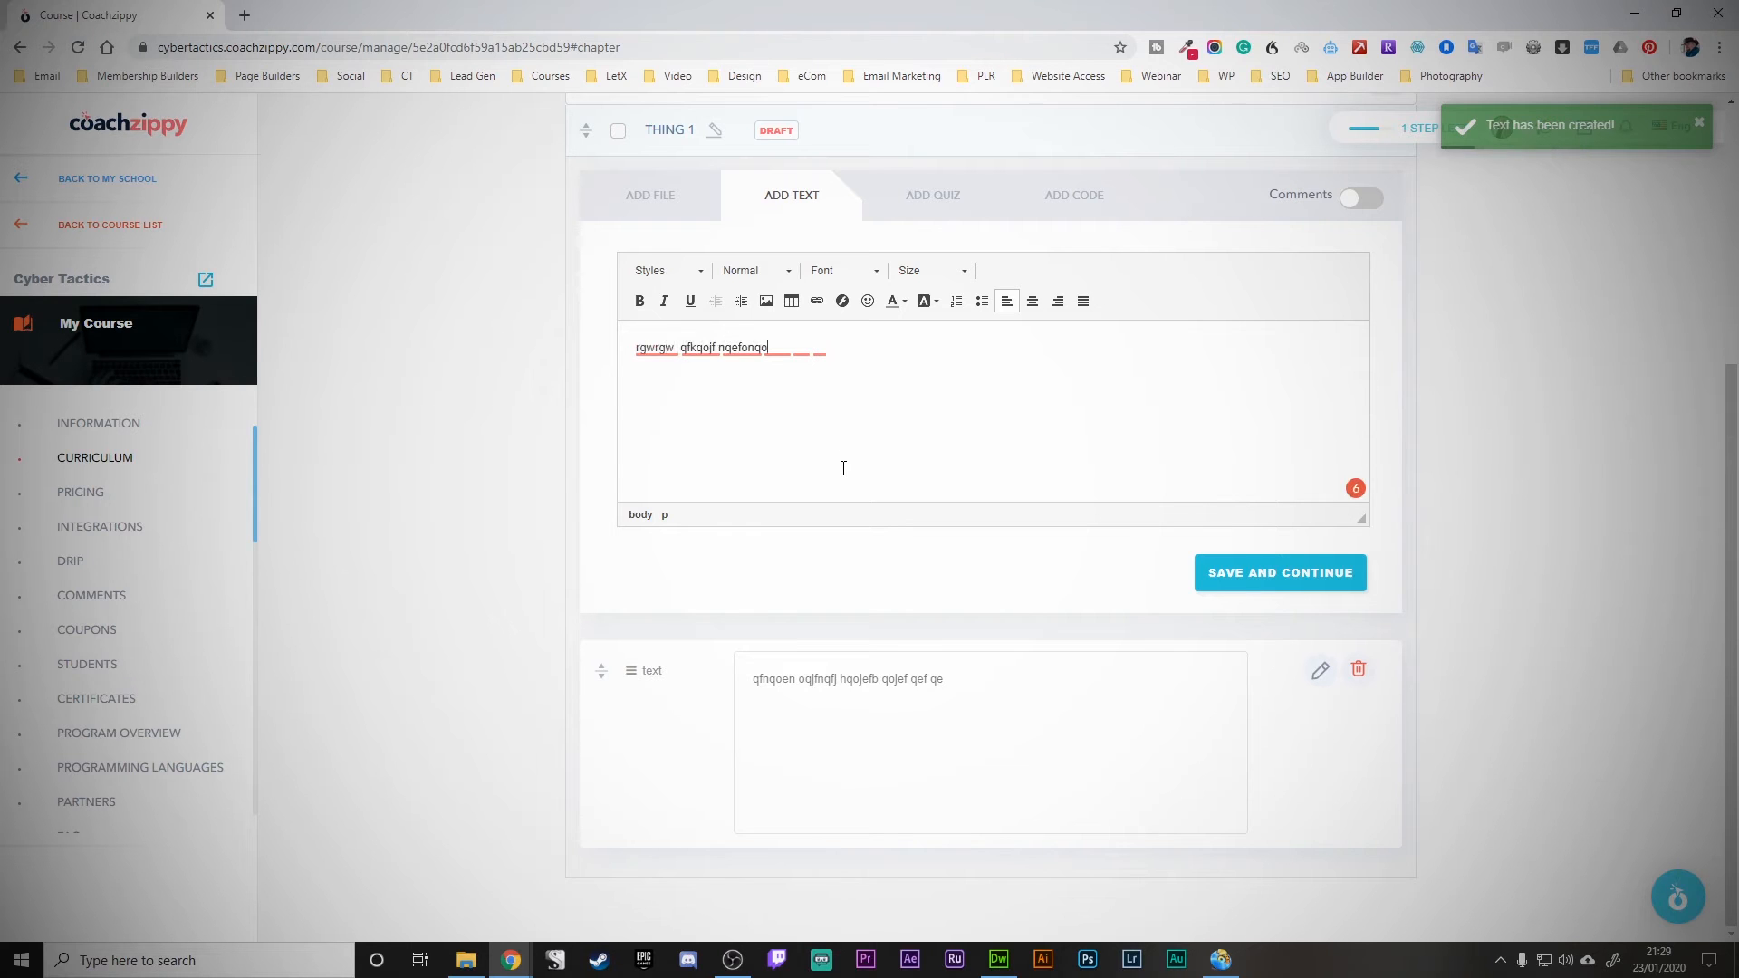
{"action": "type", "text": "ef qpenf qpjenf pqkefq efq"}
{"action": "left_click", "coordinate": [1235, 578]}
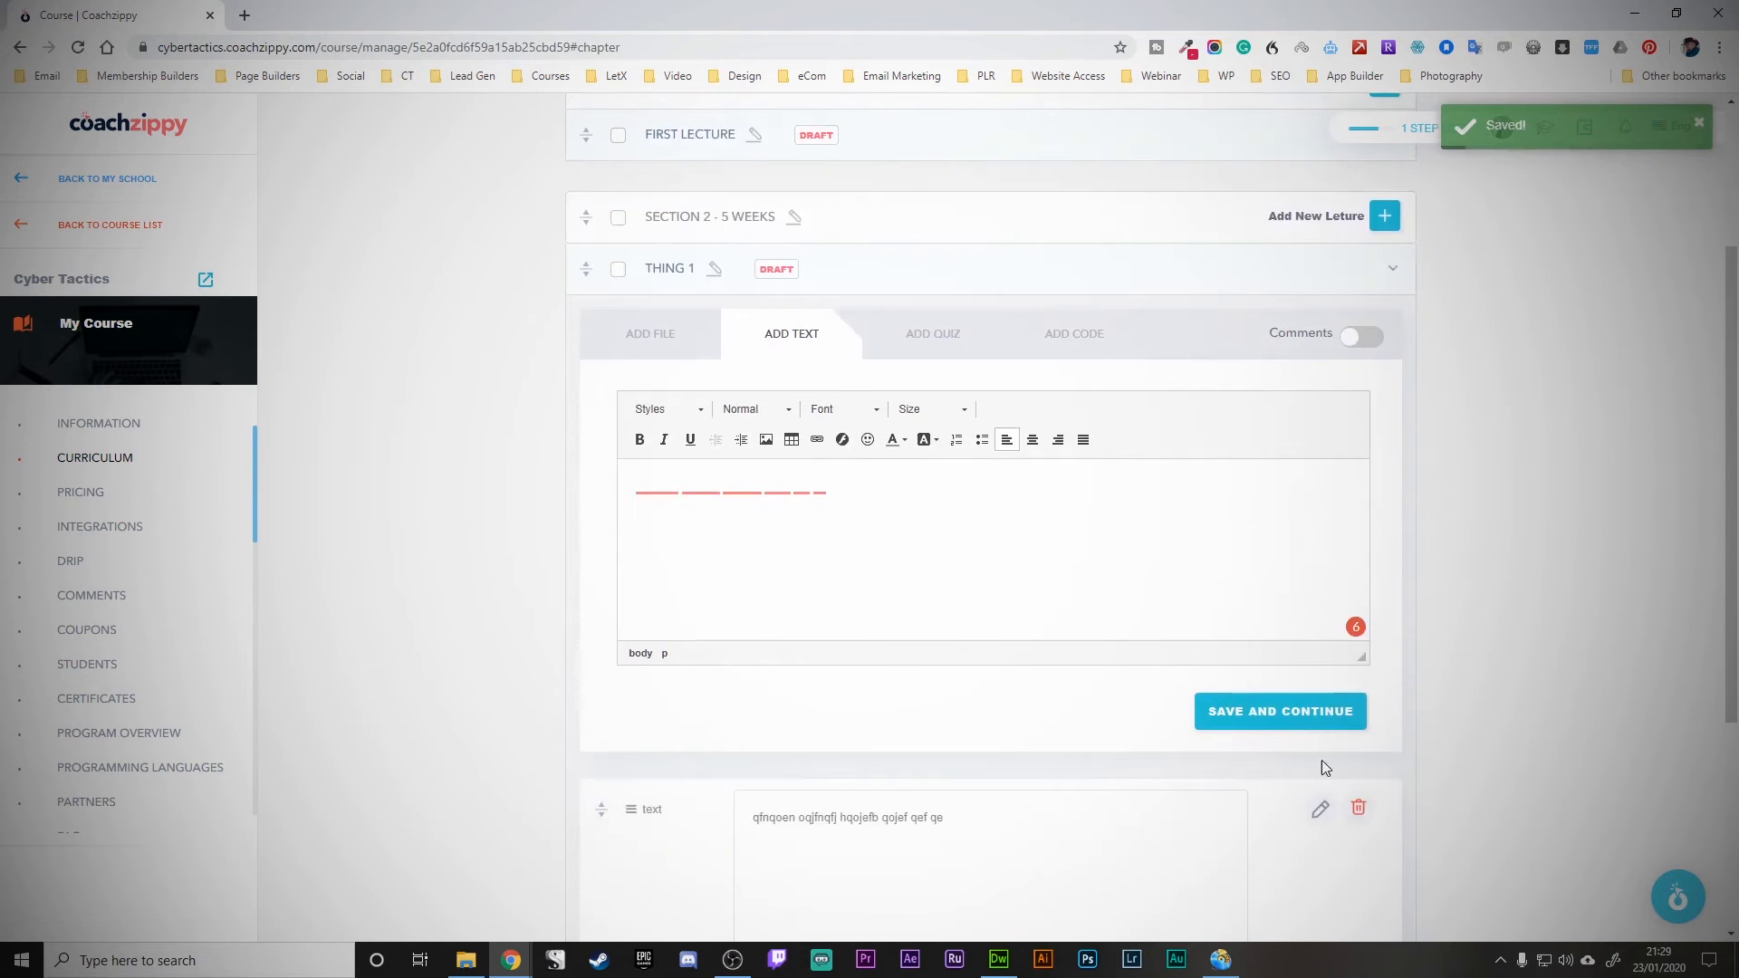
- Edit the saved text block, save it, and bring up the file upload area
{"action": "left_click", "coordinate": [1321, 809]}
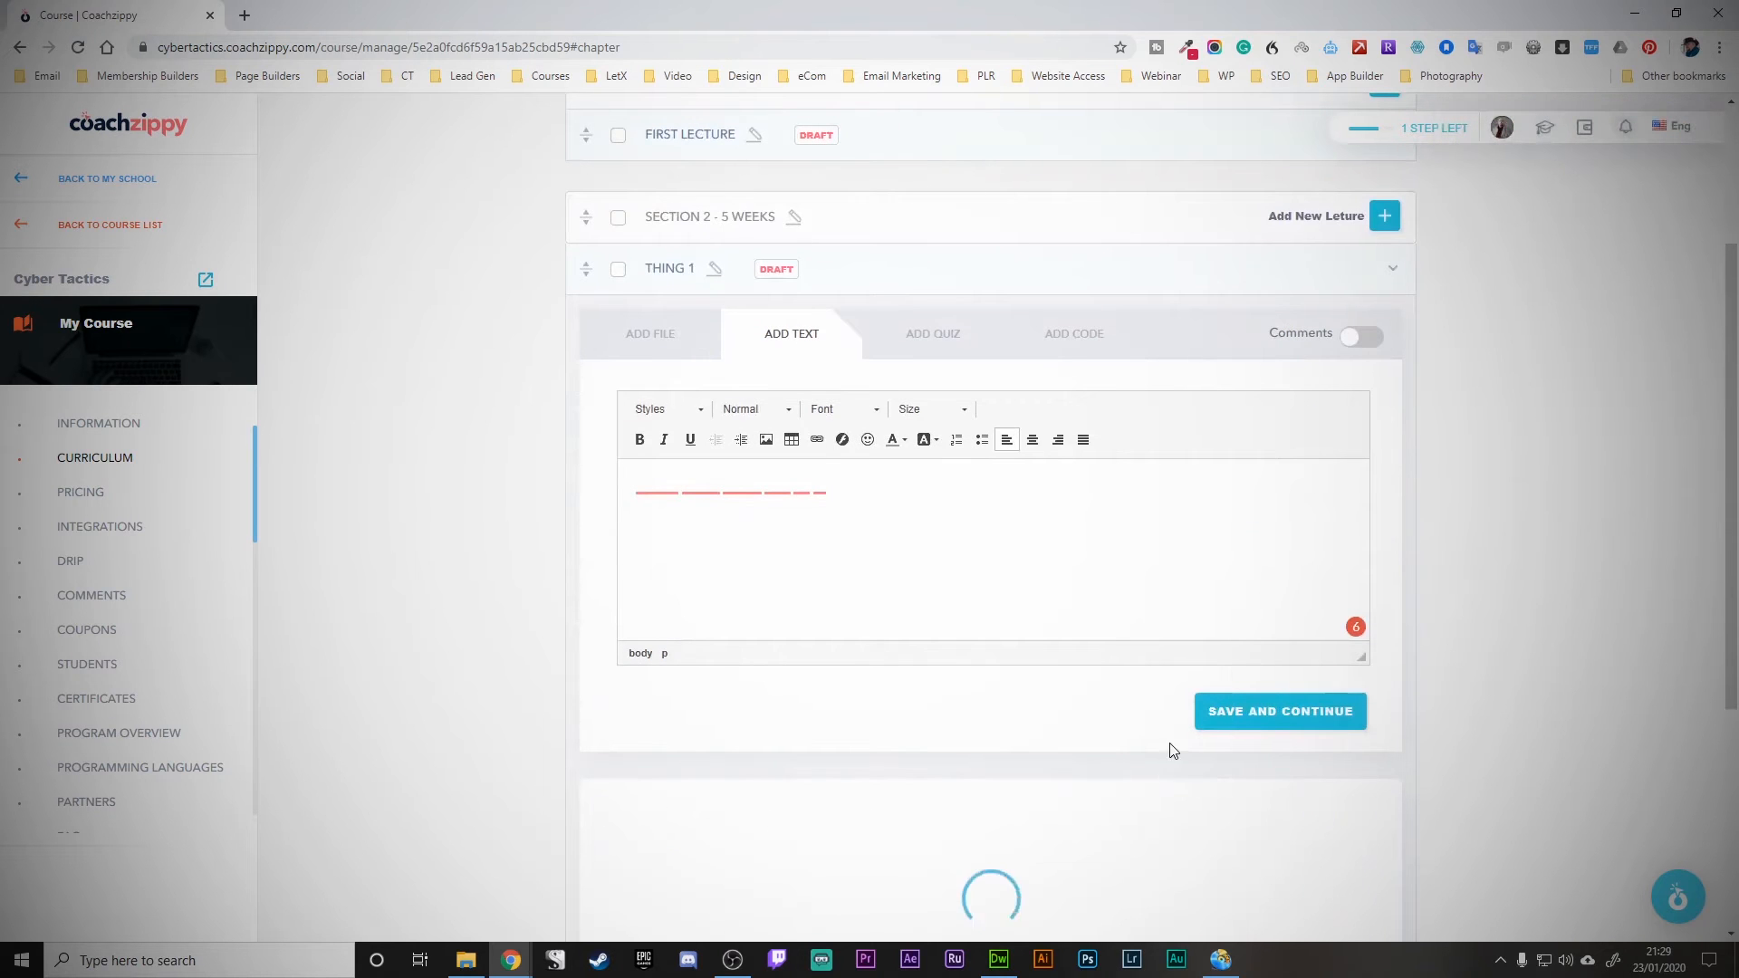
{"action": "scroll", "coordinate": [1169, 749], "scroll_direction": "down", "scroll_amount": 5}
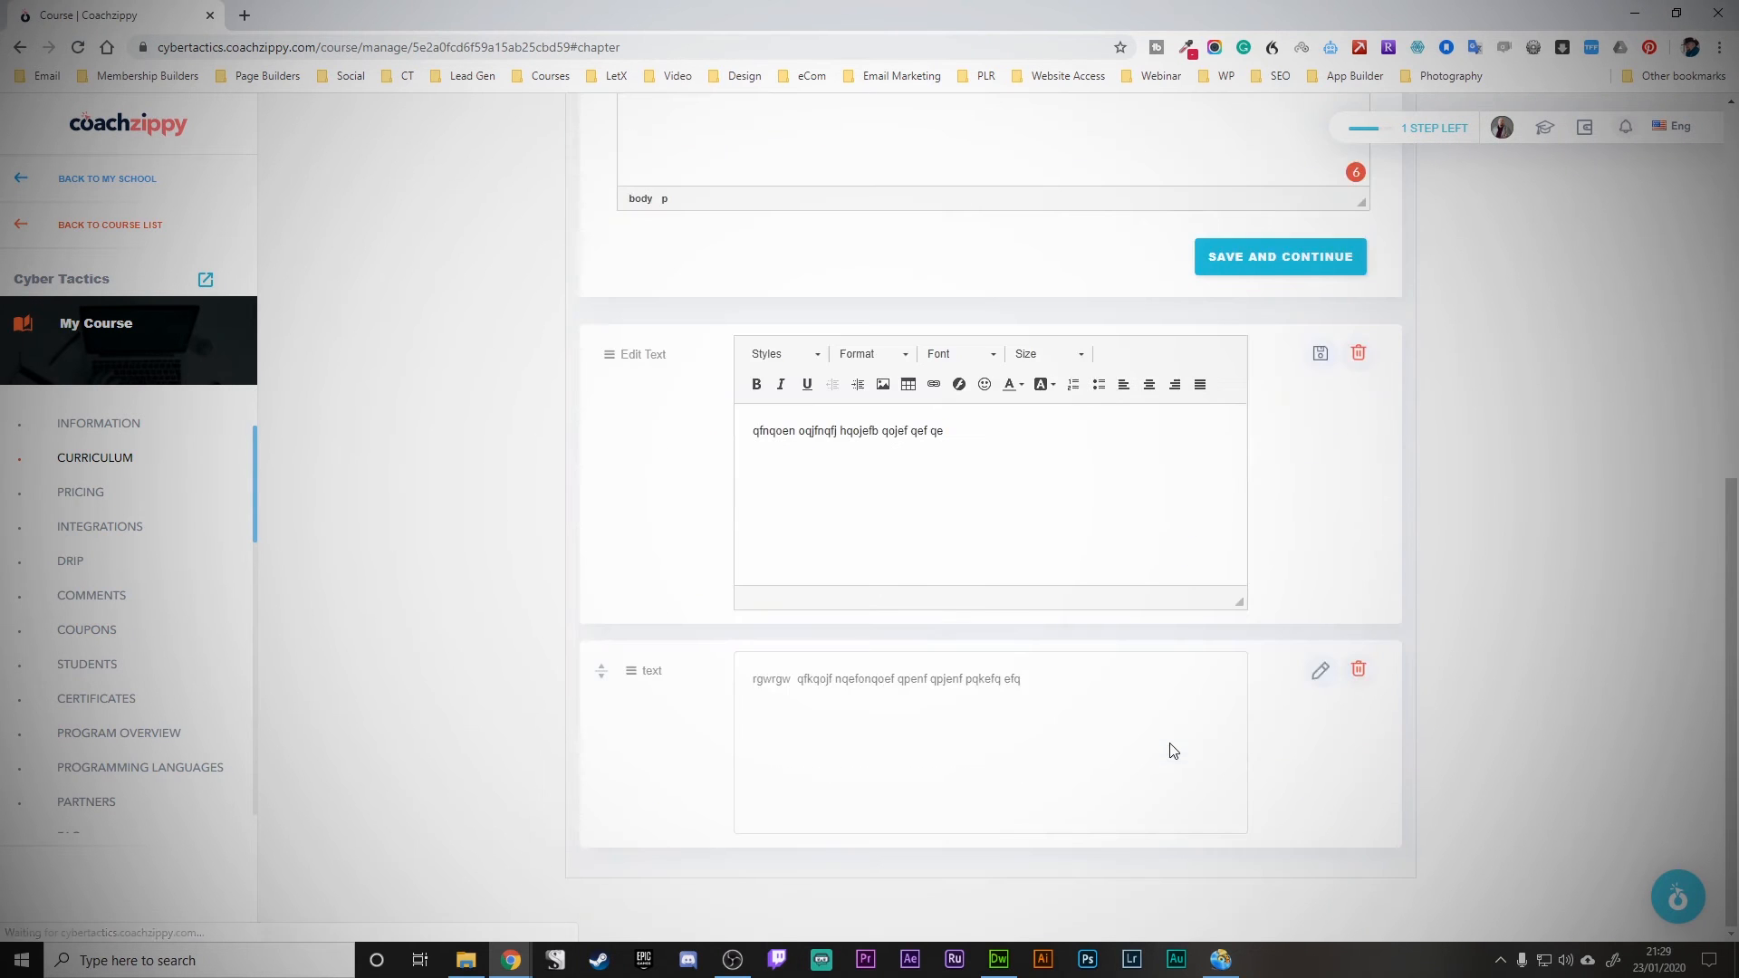
{"action": "left_click", "coordinate": [1321, 358]}
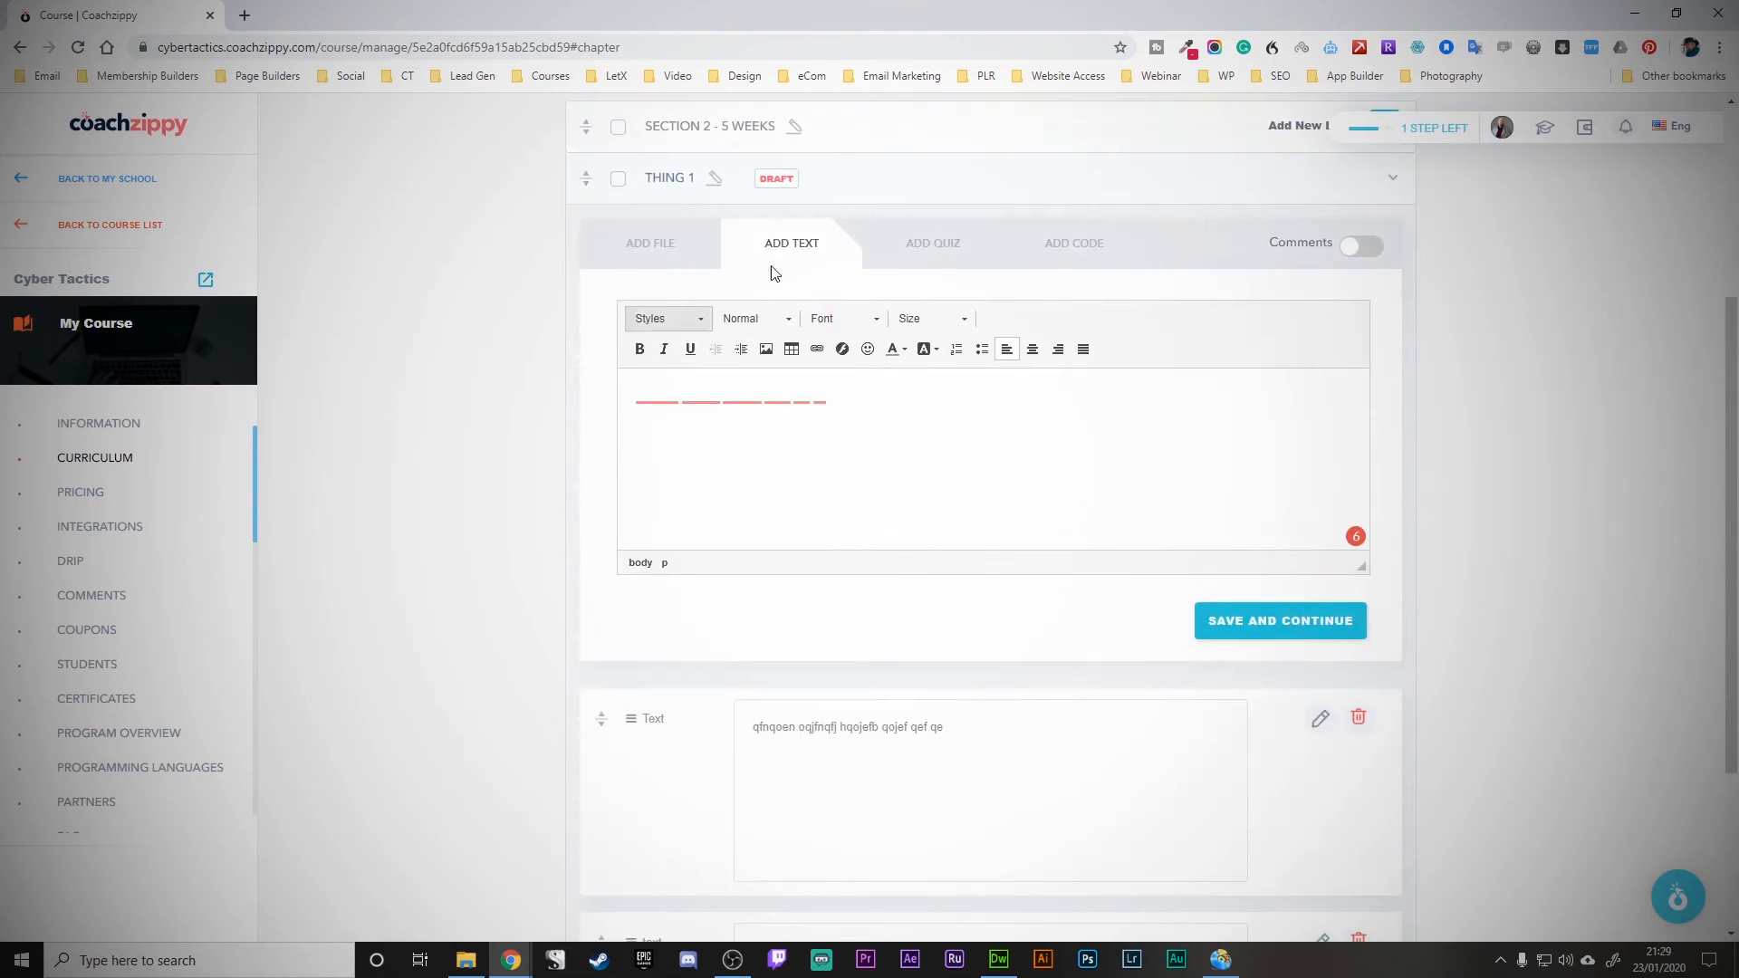
{"action": "left_click", "coordinate": [651, 248]}
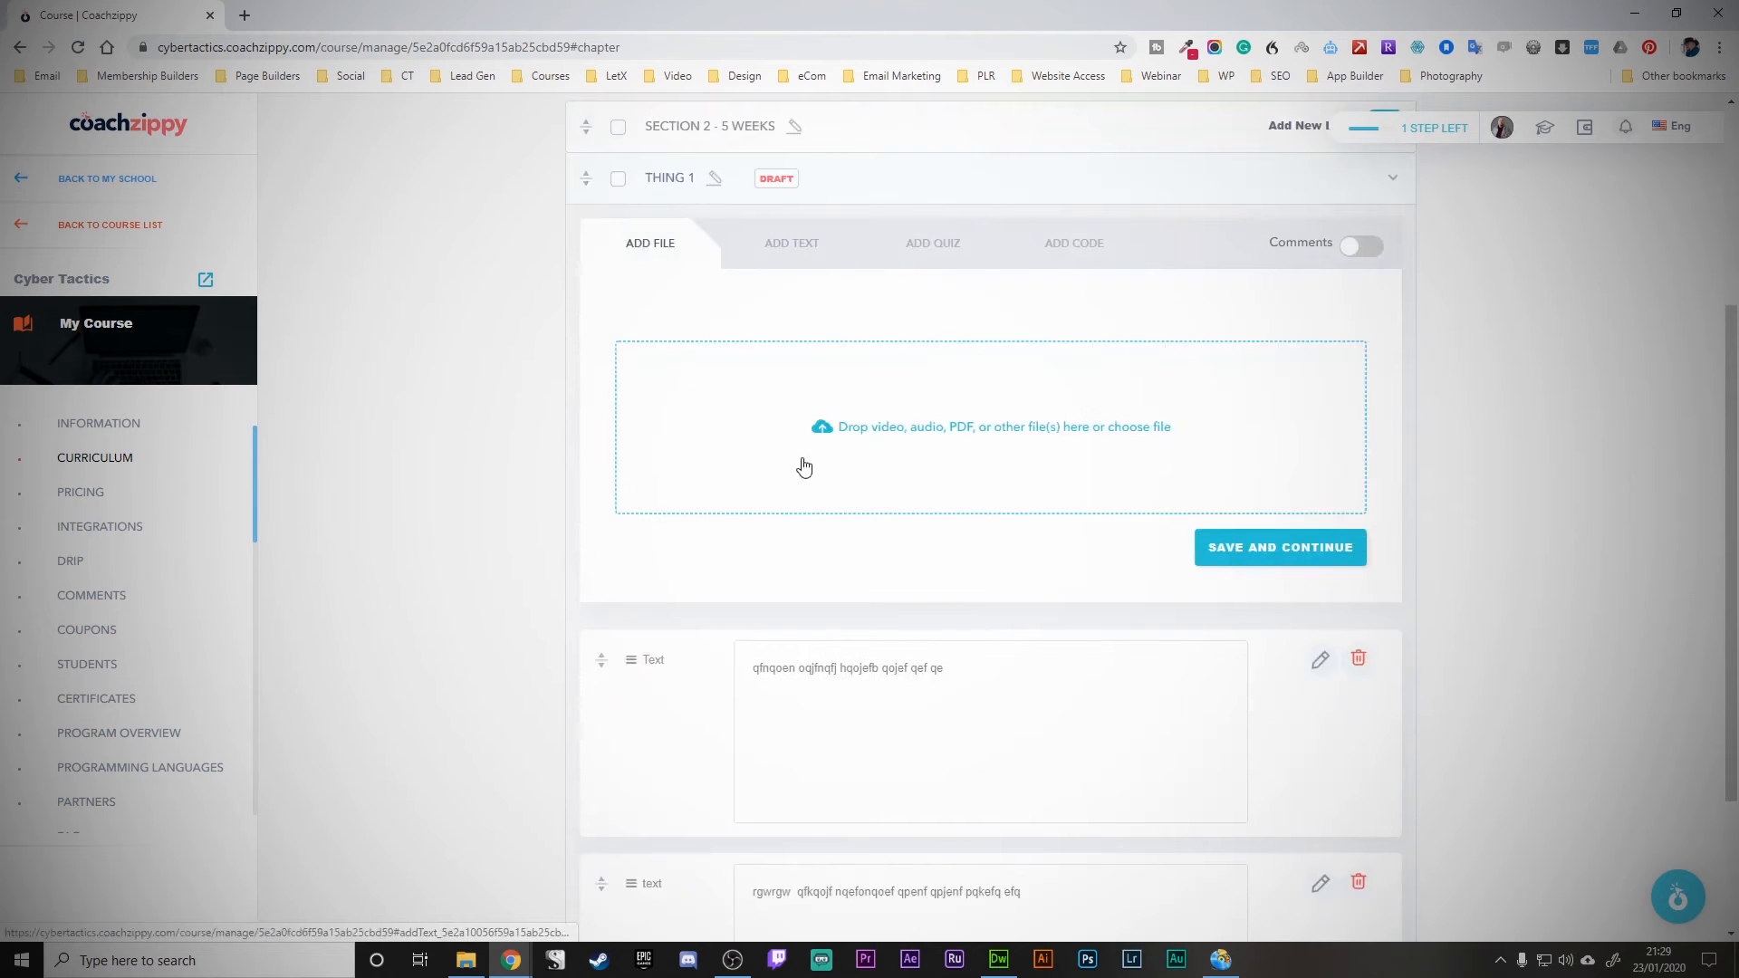
- Write a sample quiz question with three sample answers, keep the first correct, and add it
{"action": "left_click", "coordinate": [931, 260]}
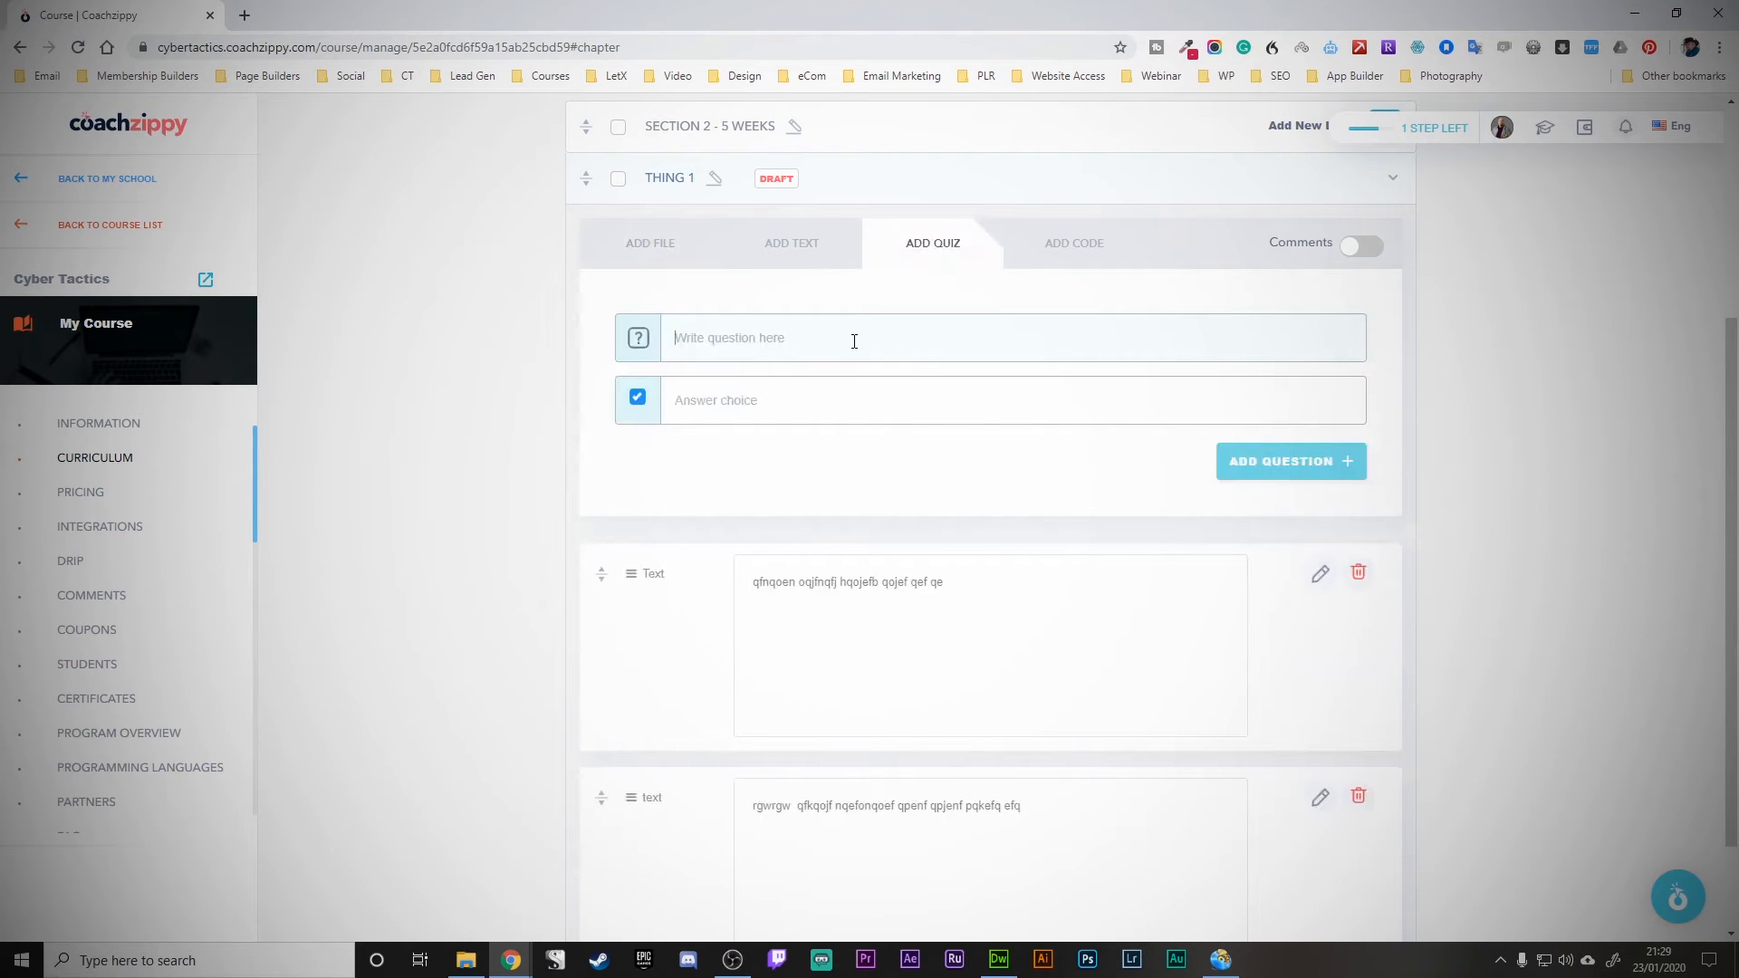
{"action": "type", "text": "f"}
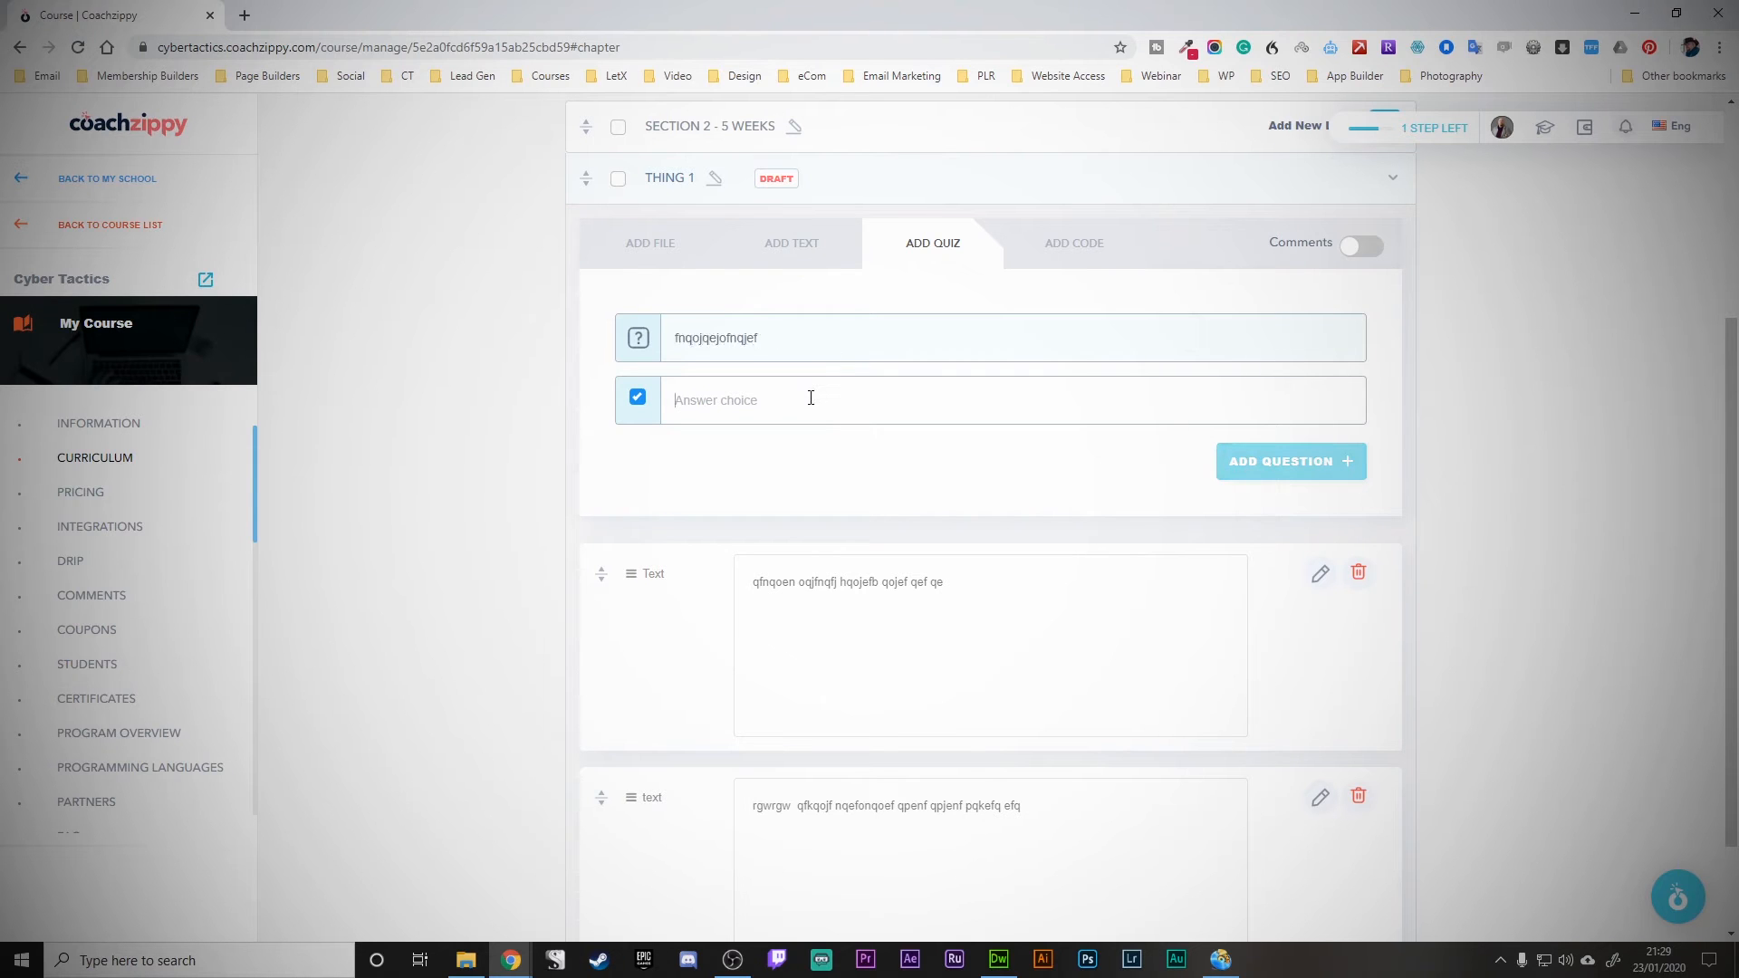
{"action": "type", "text": "nqojqejofnqejfqfqfqfqwfq"}
{"action": "left_click", "coordinate": [799, 468]}
{"action": "type", "text": "qwf"}
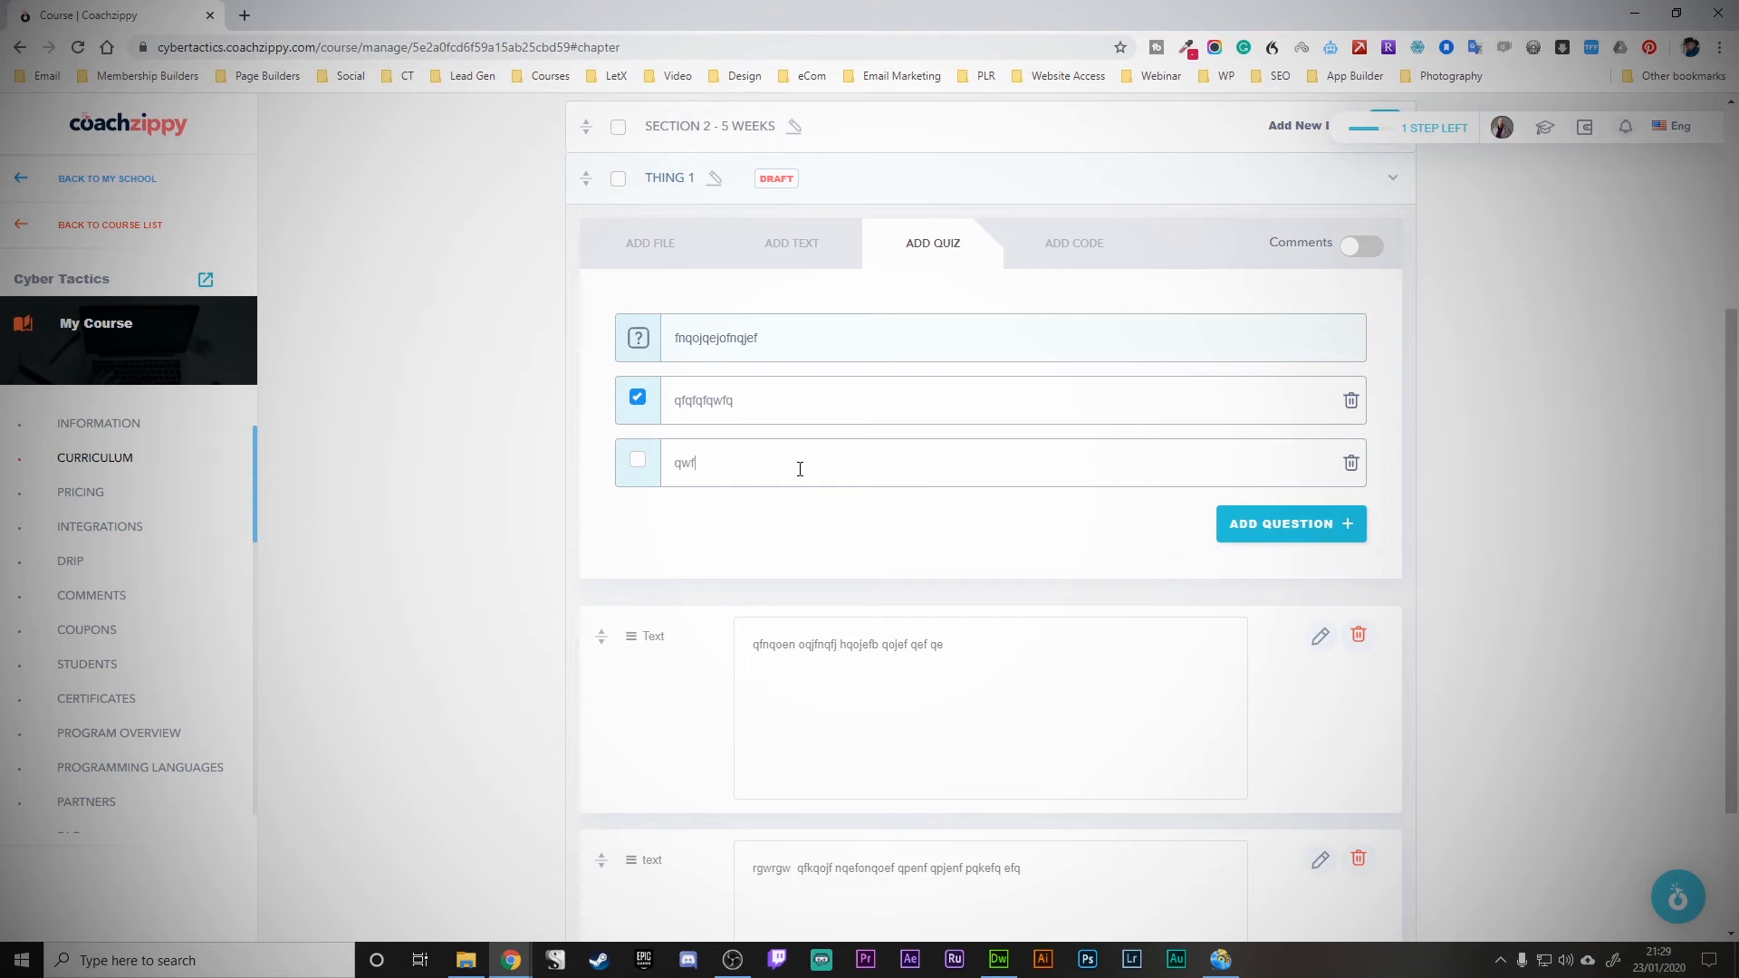
{"action": "type", "text": "qwfqwf"}
{"action": "type", "text": "qwfqw"}
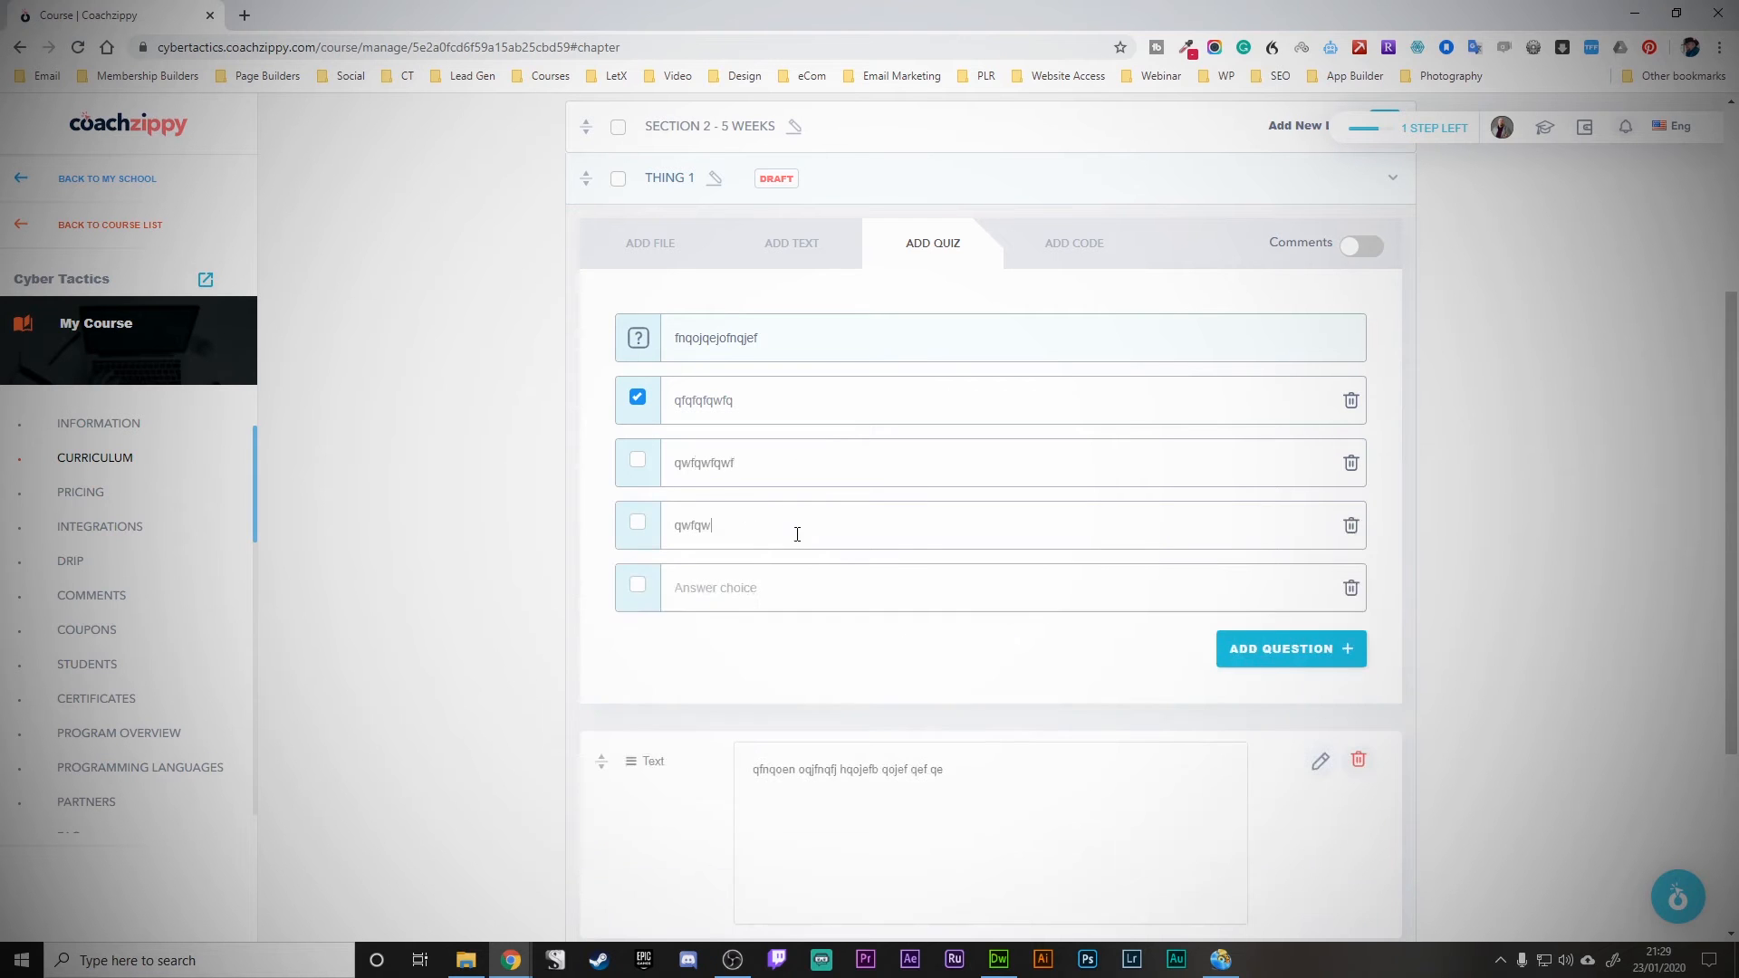
{"action": "left_click", "coordinate": [1239, 649]}
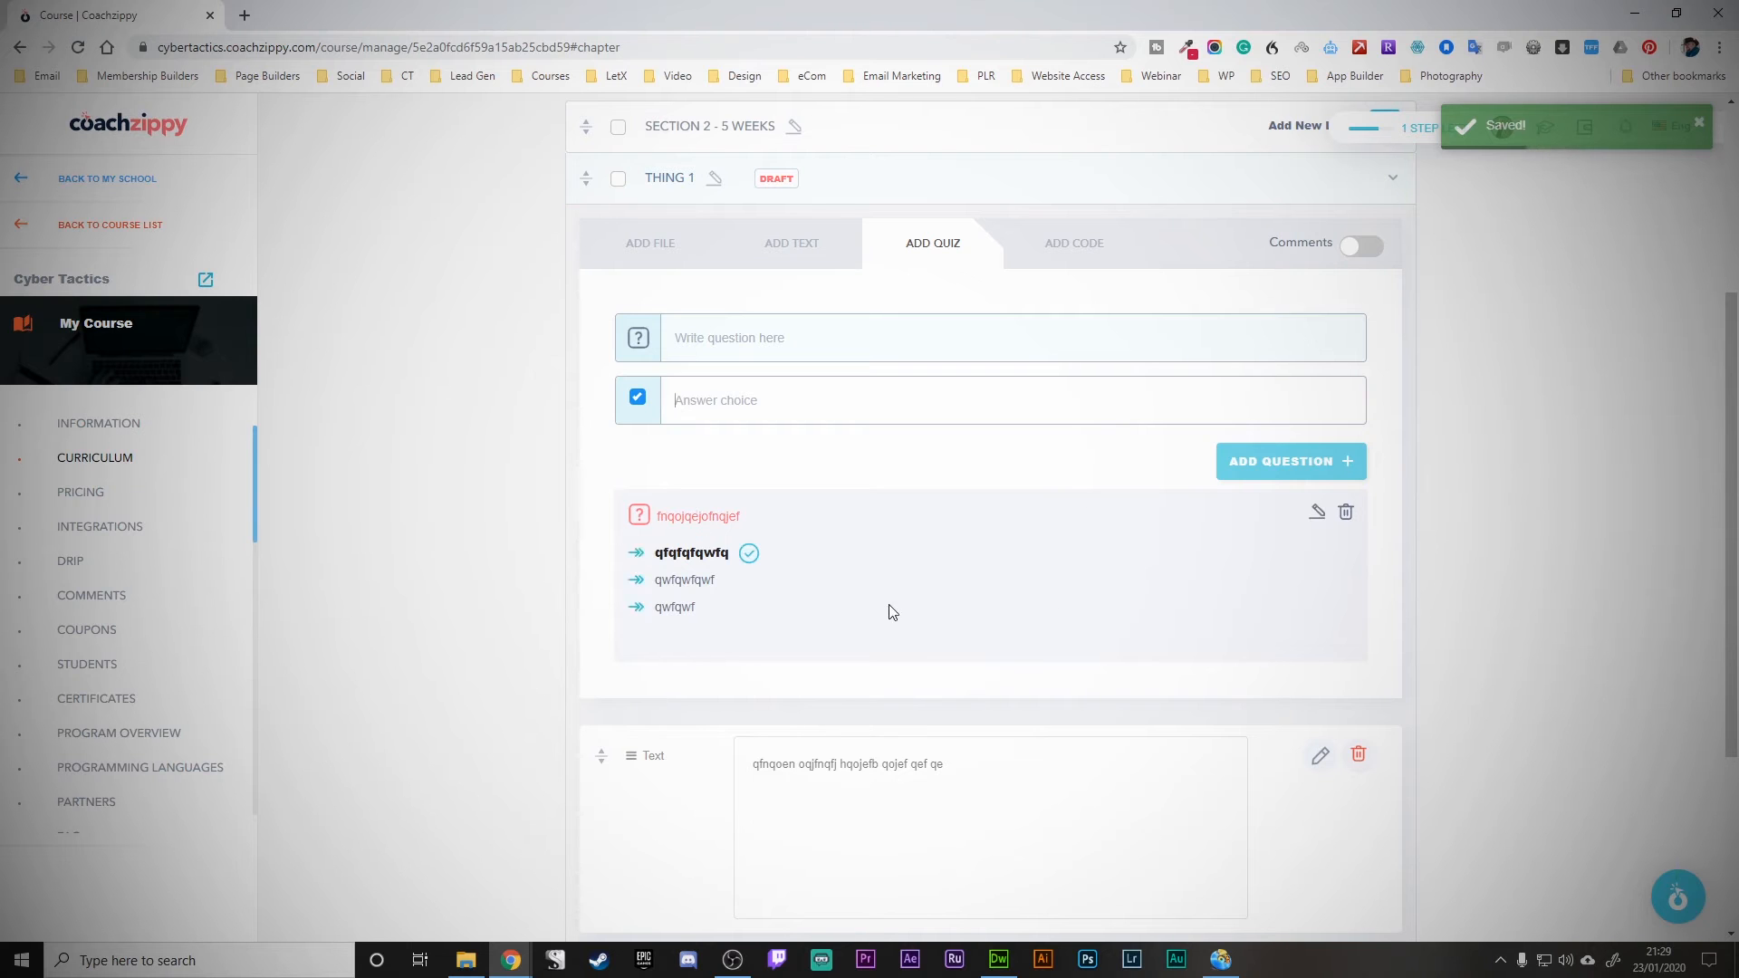
{"action": "scroll", "coordinate": [888, 605], "scroll_direction": "down", "scroll_amount": 2}
{"action": "scroll", "coordinate": [887, 605], "scroll_direction": "up", "scroll_amount": 5}
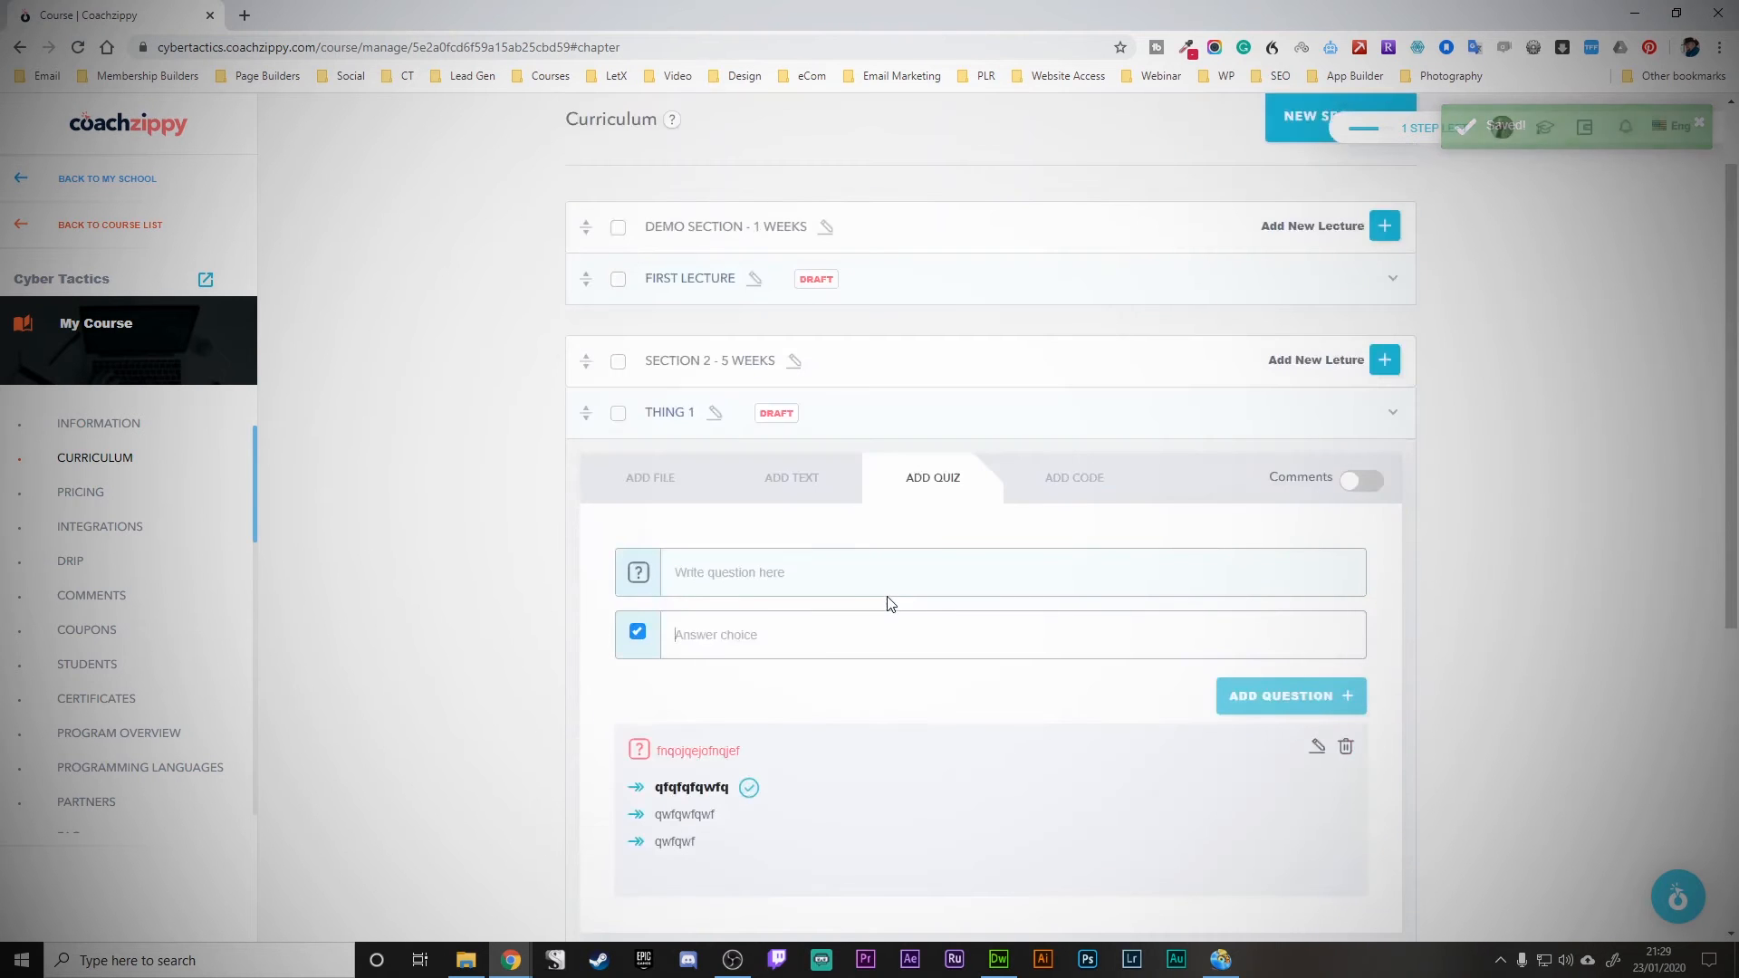
{"action": "scroll", "coordinate": [889, 603], "scroll_direction": "down", "scroll_amount": 2}
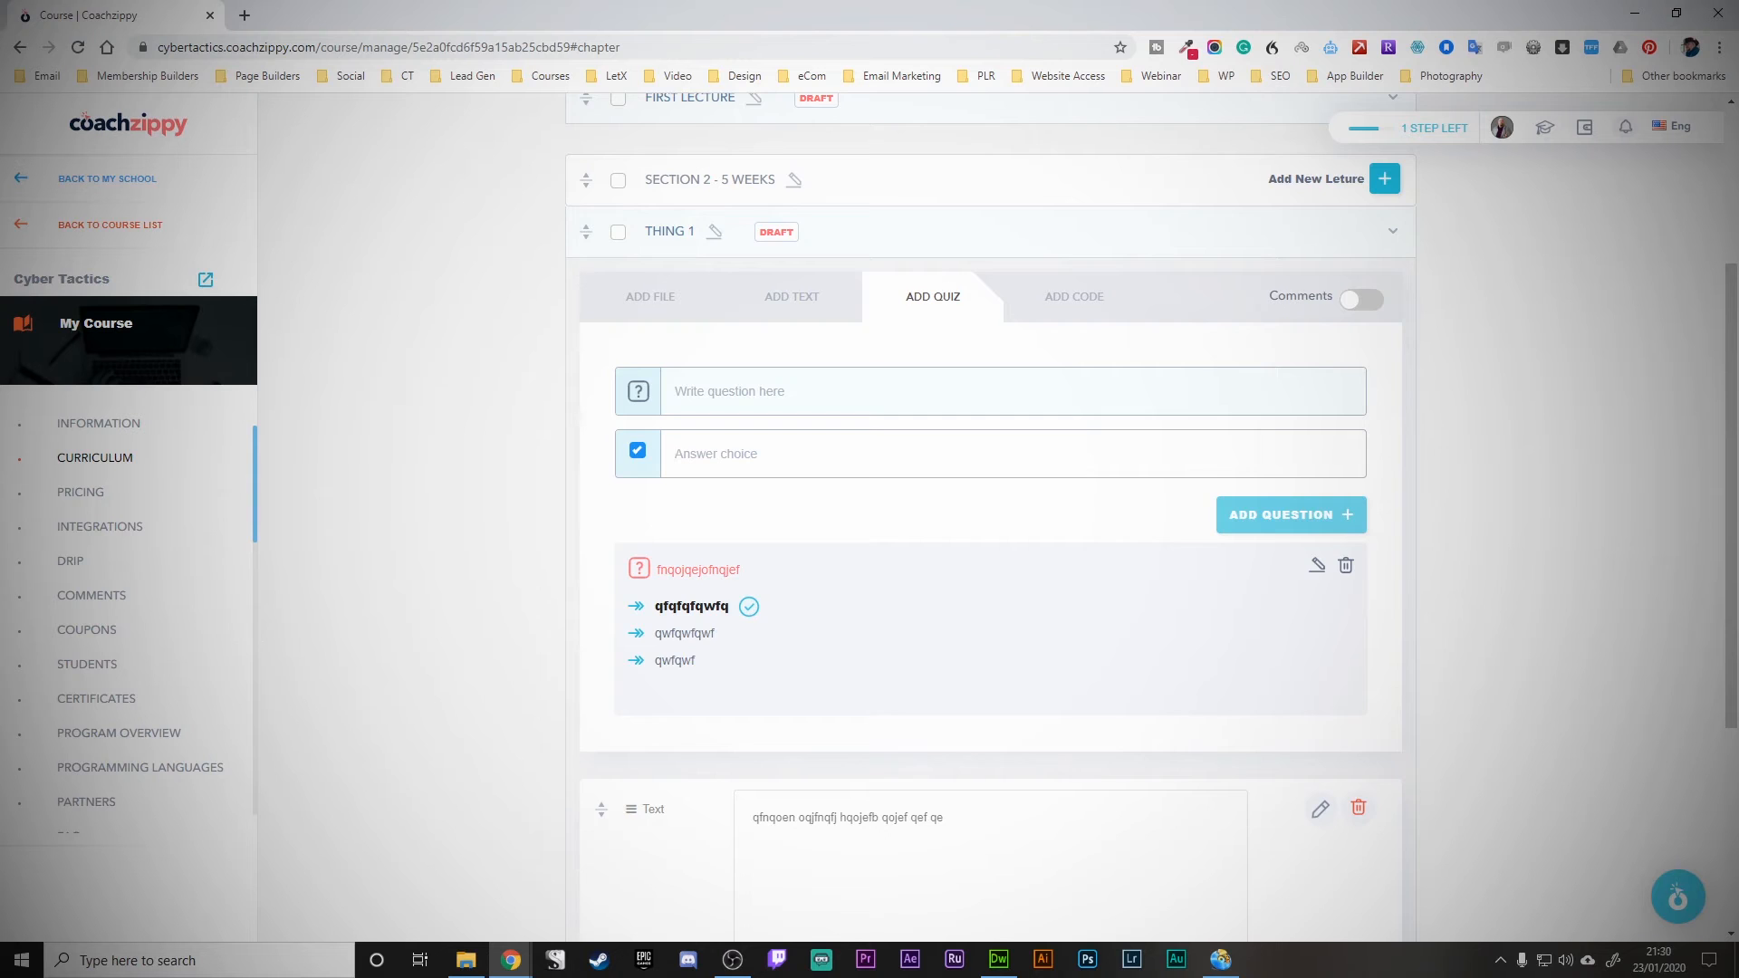
{"action": "scroll", "coordinate": [389, 610], "scroll_direction": "down", "scroll_amount": 3}
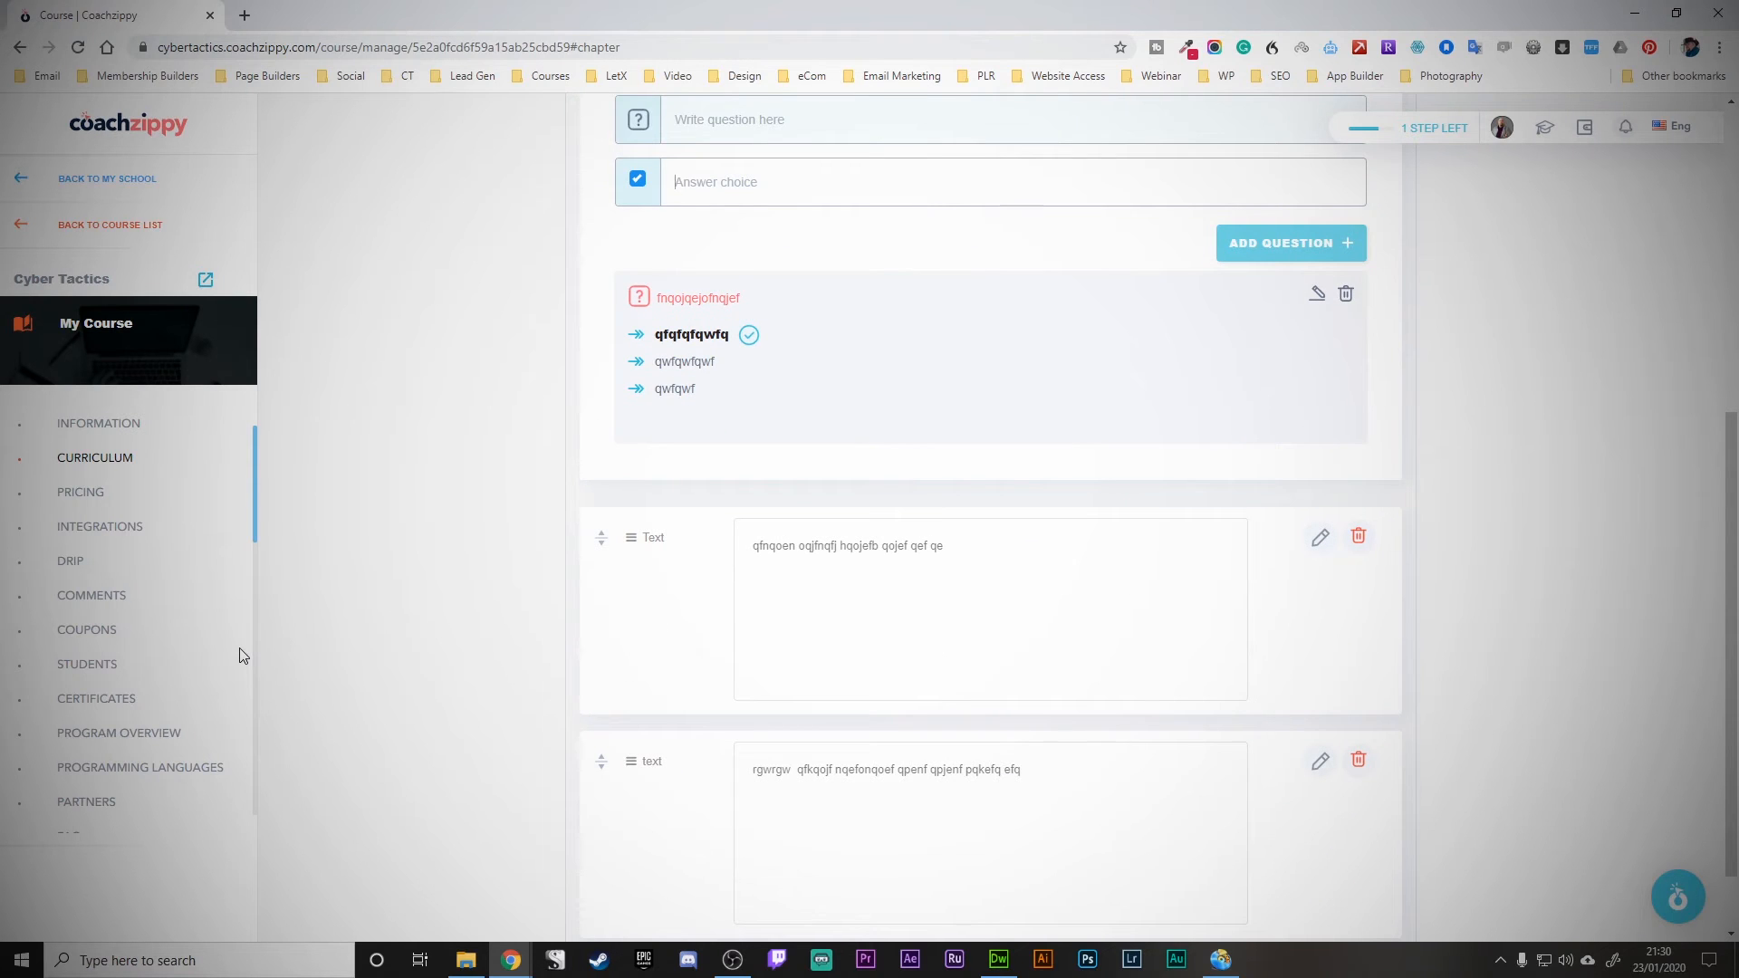
- Expand all certificate templates and select the orange-bordered Certificate of Graduation design
{"action": "left_click", "coordinate": [111, 707]}
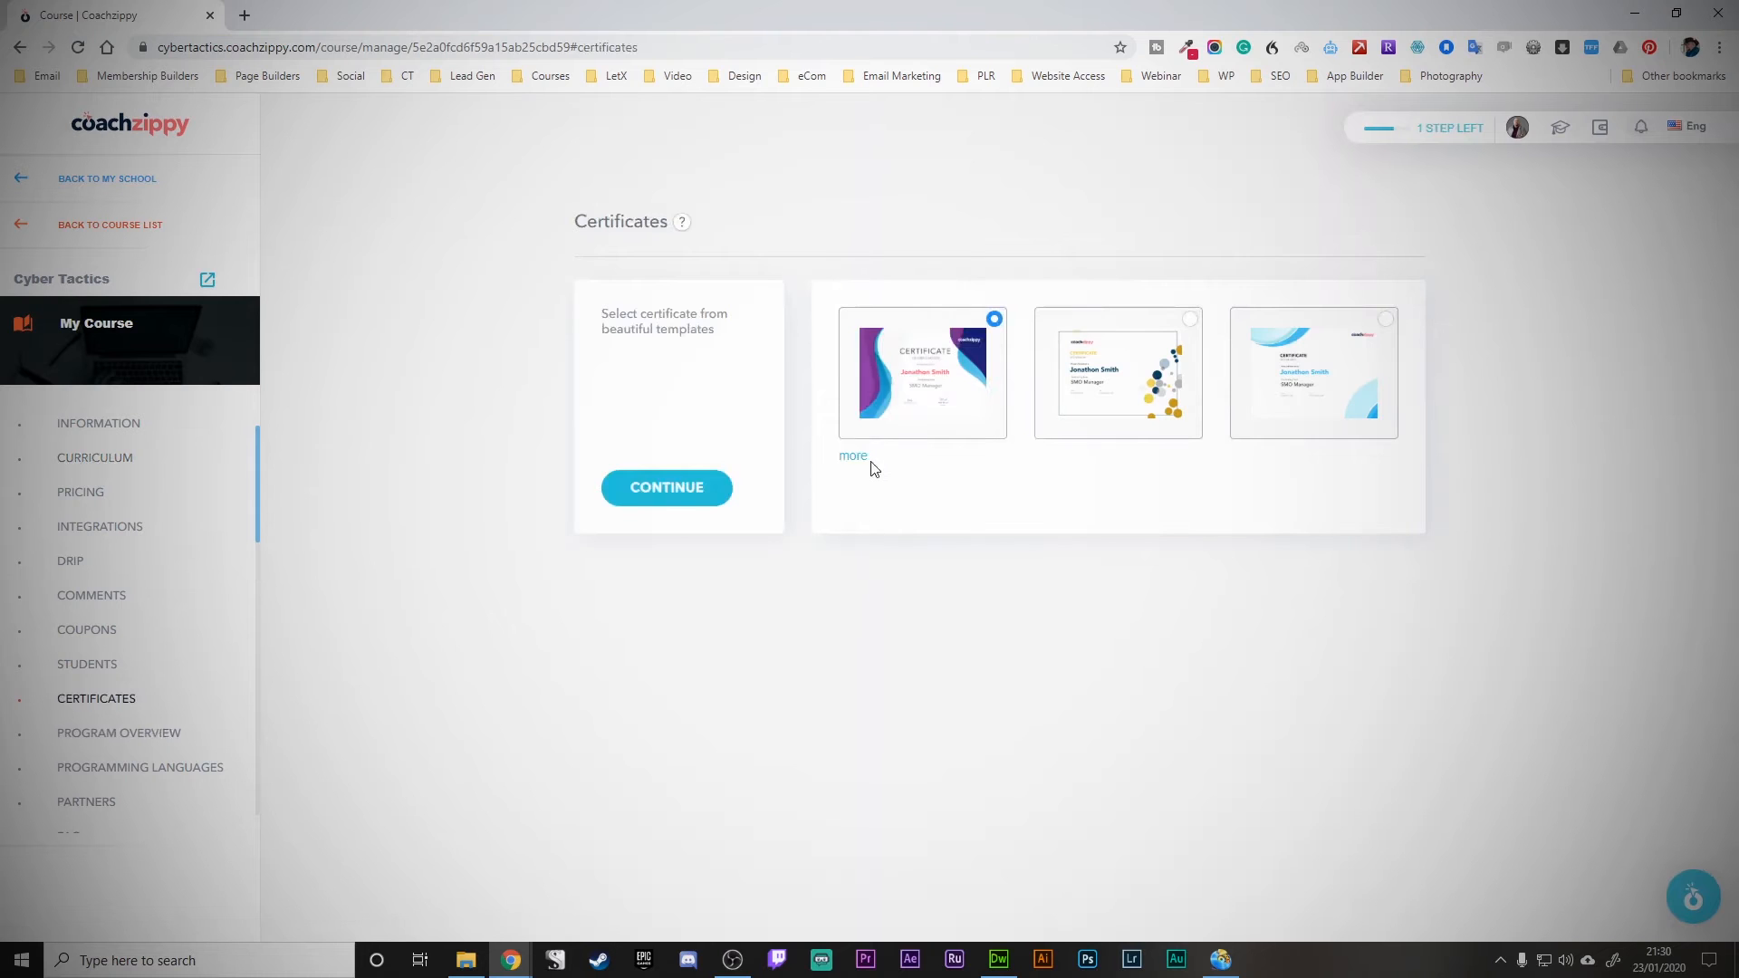
{"action": "left_click", "coordinate": [855, 458]}
{"action": "left_click", "coordinate": [854, 594]}
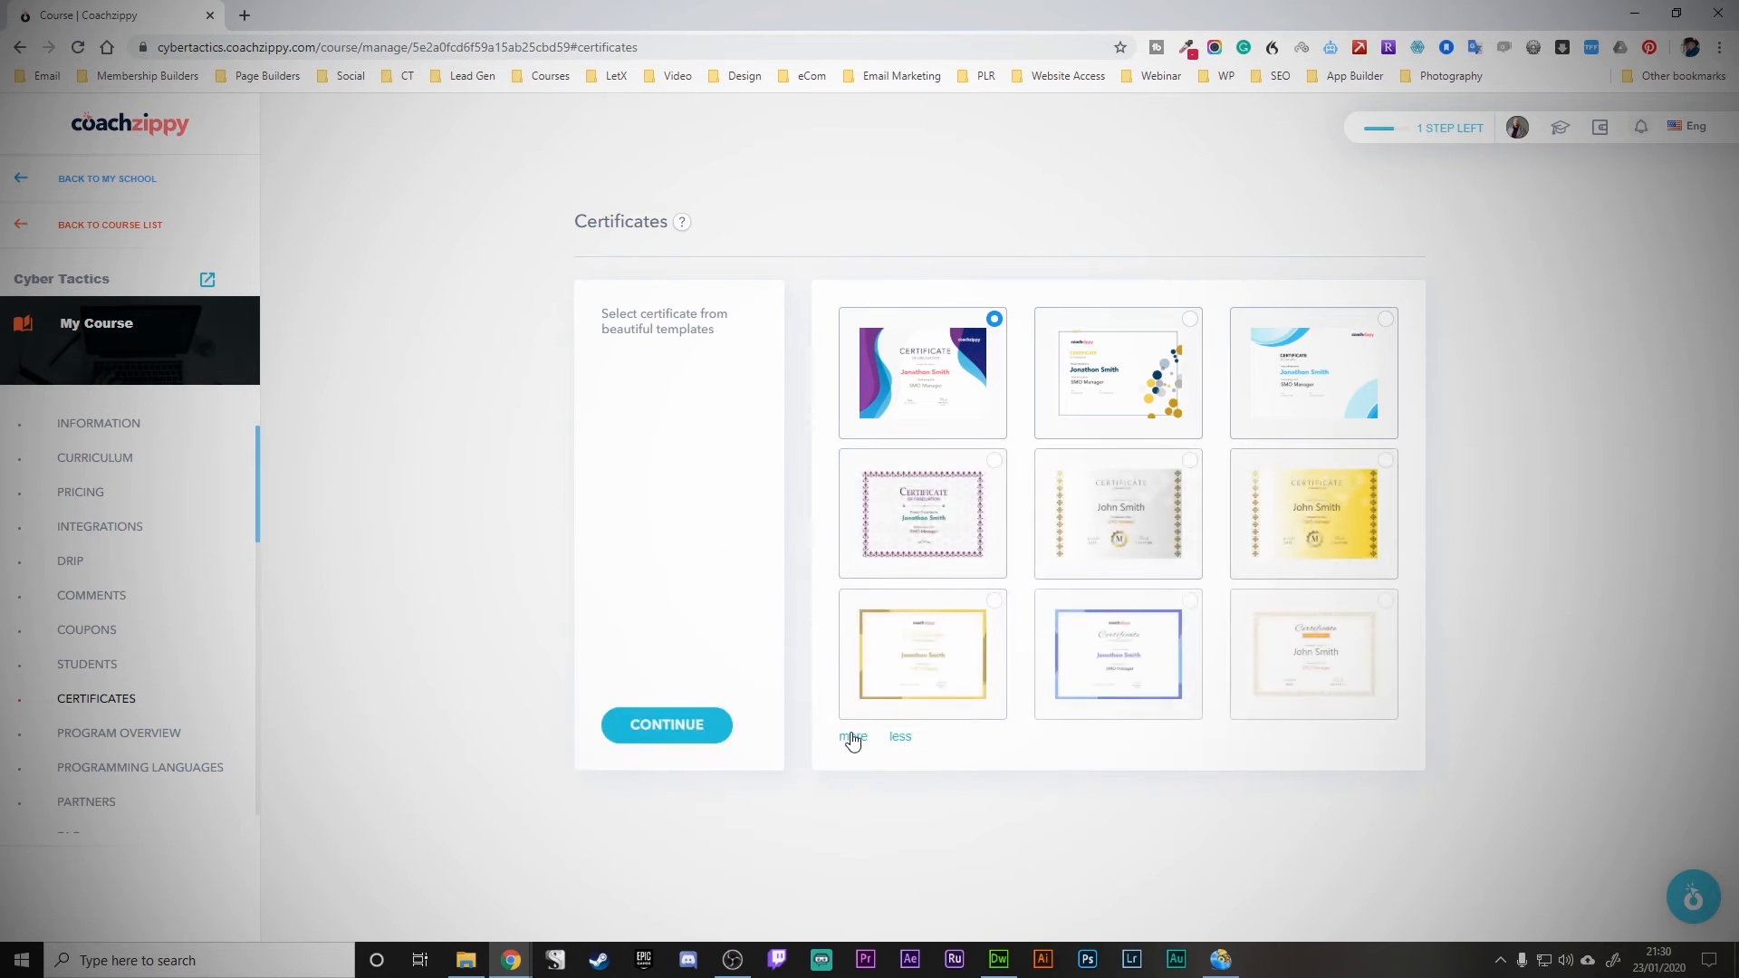
{"action": "left_click", "coordinate": [853, 736]}
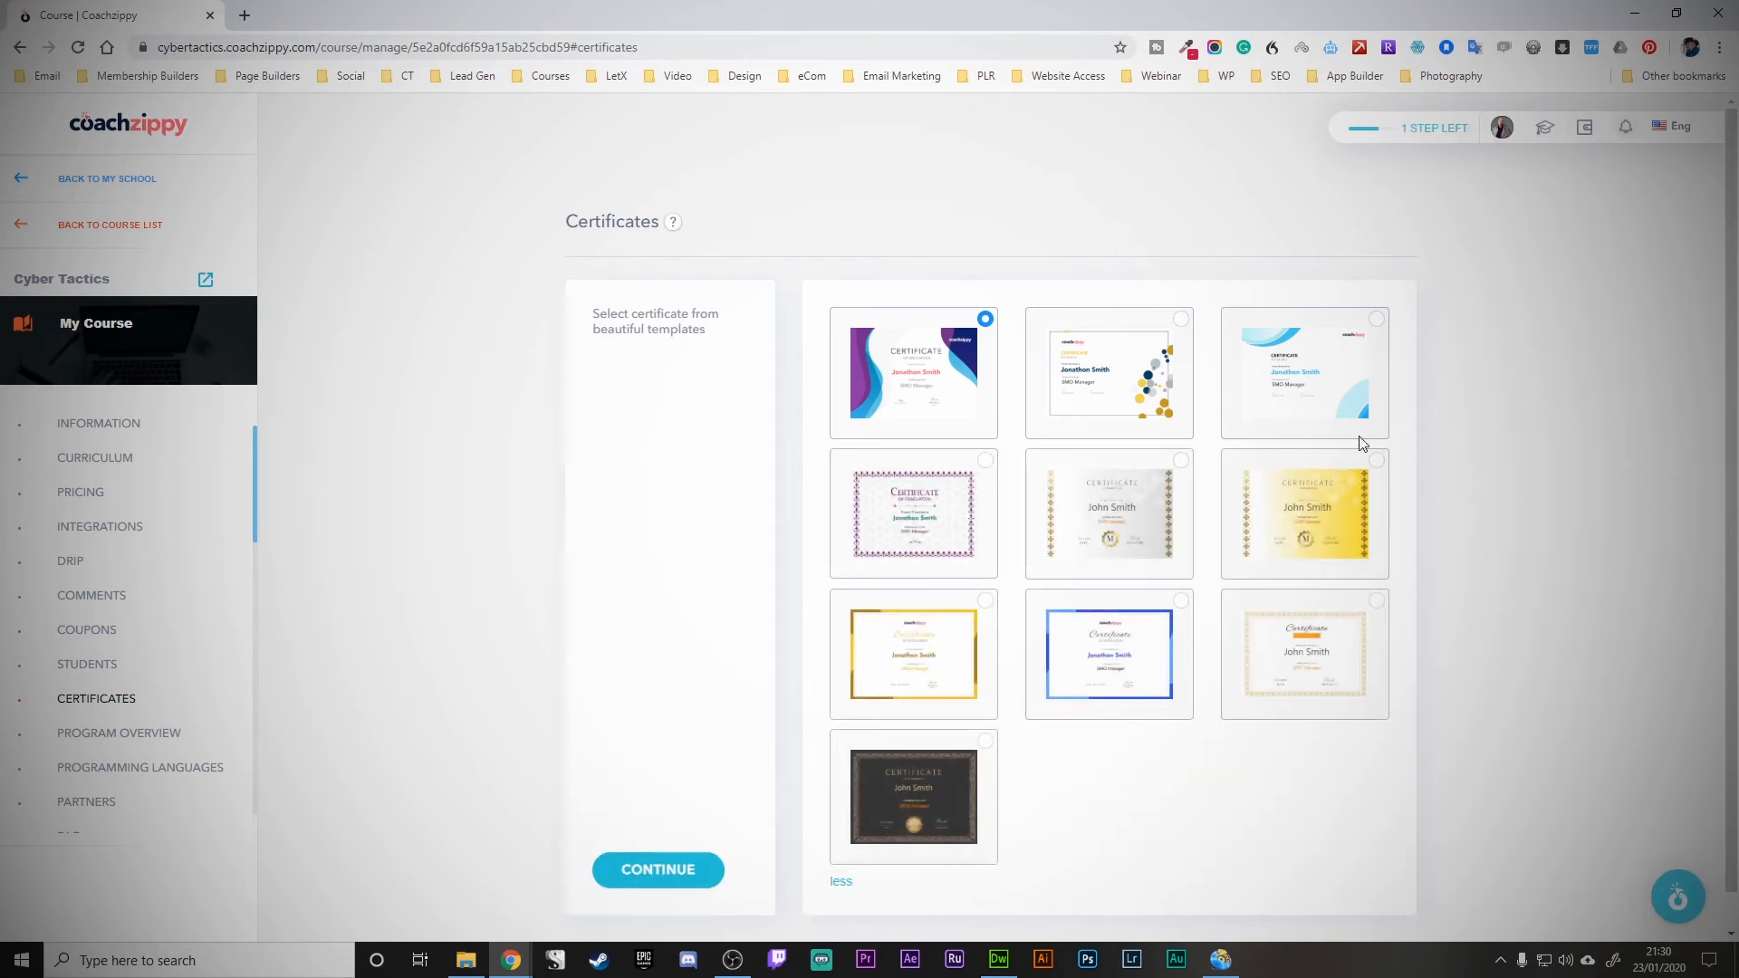
{"action": "left_click", "coordinate": [1326, 654]}
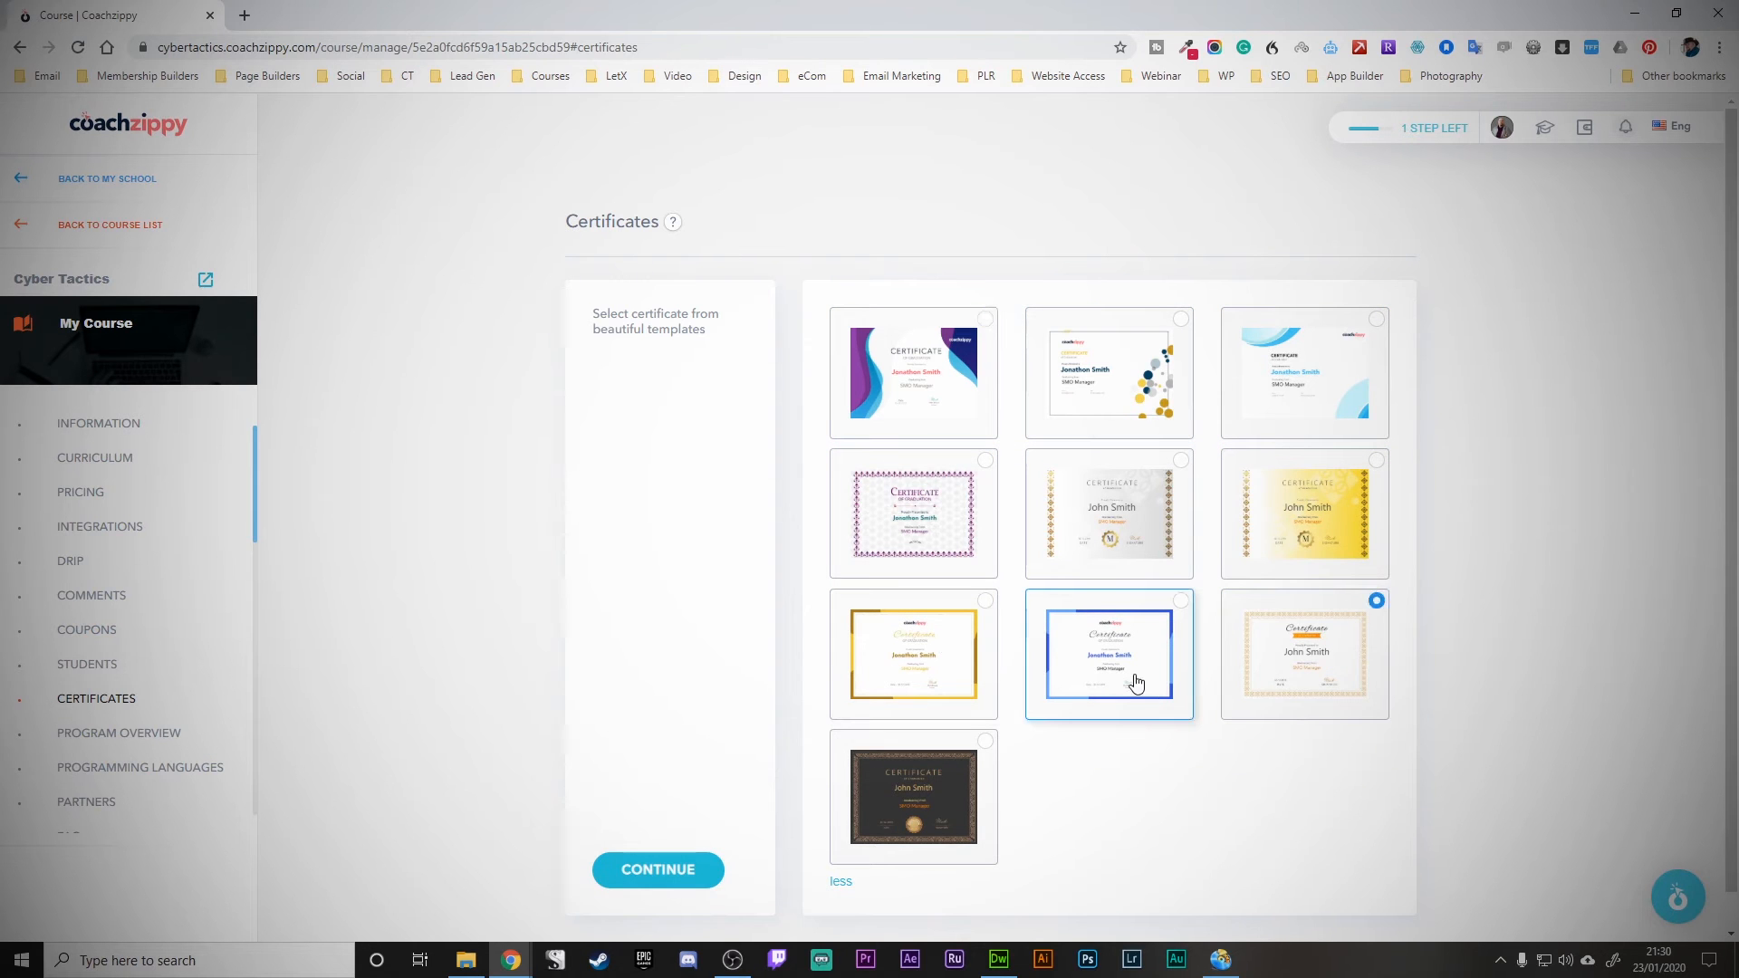
- Style the certificate with Flat UI Theme text colours and Font Style 1, then save it
{"action": "left_click", "coordinate": [716, 869]}
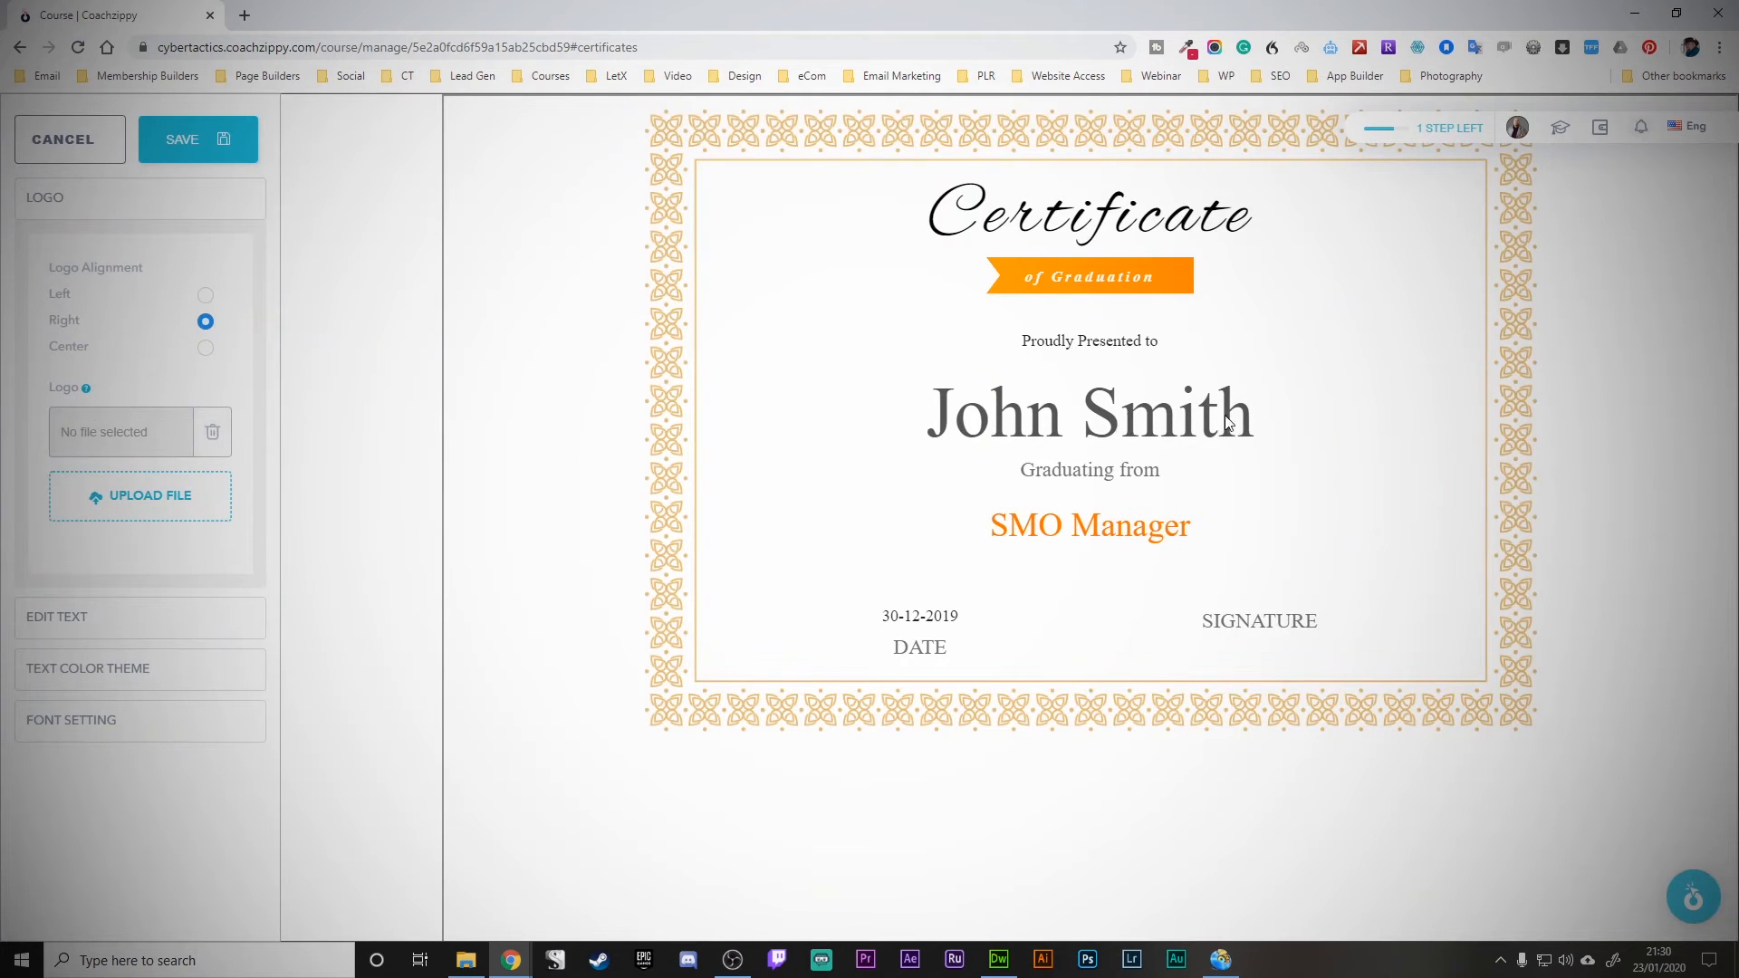
{"action": "left_click", "coordinate": [75, 639]}
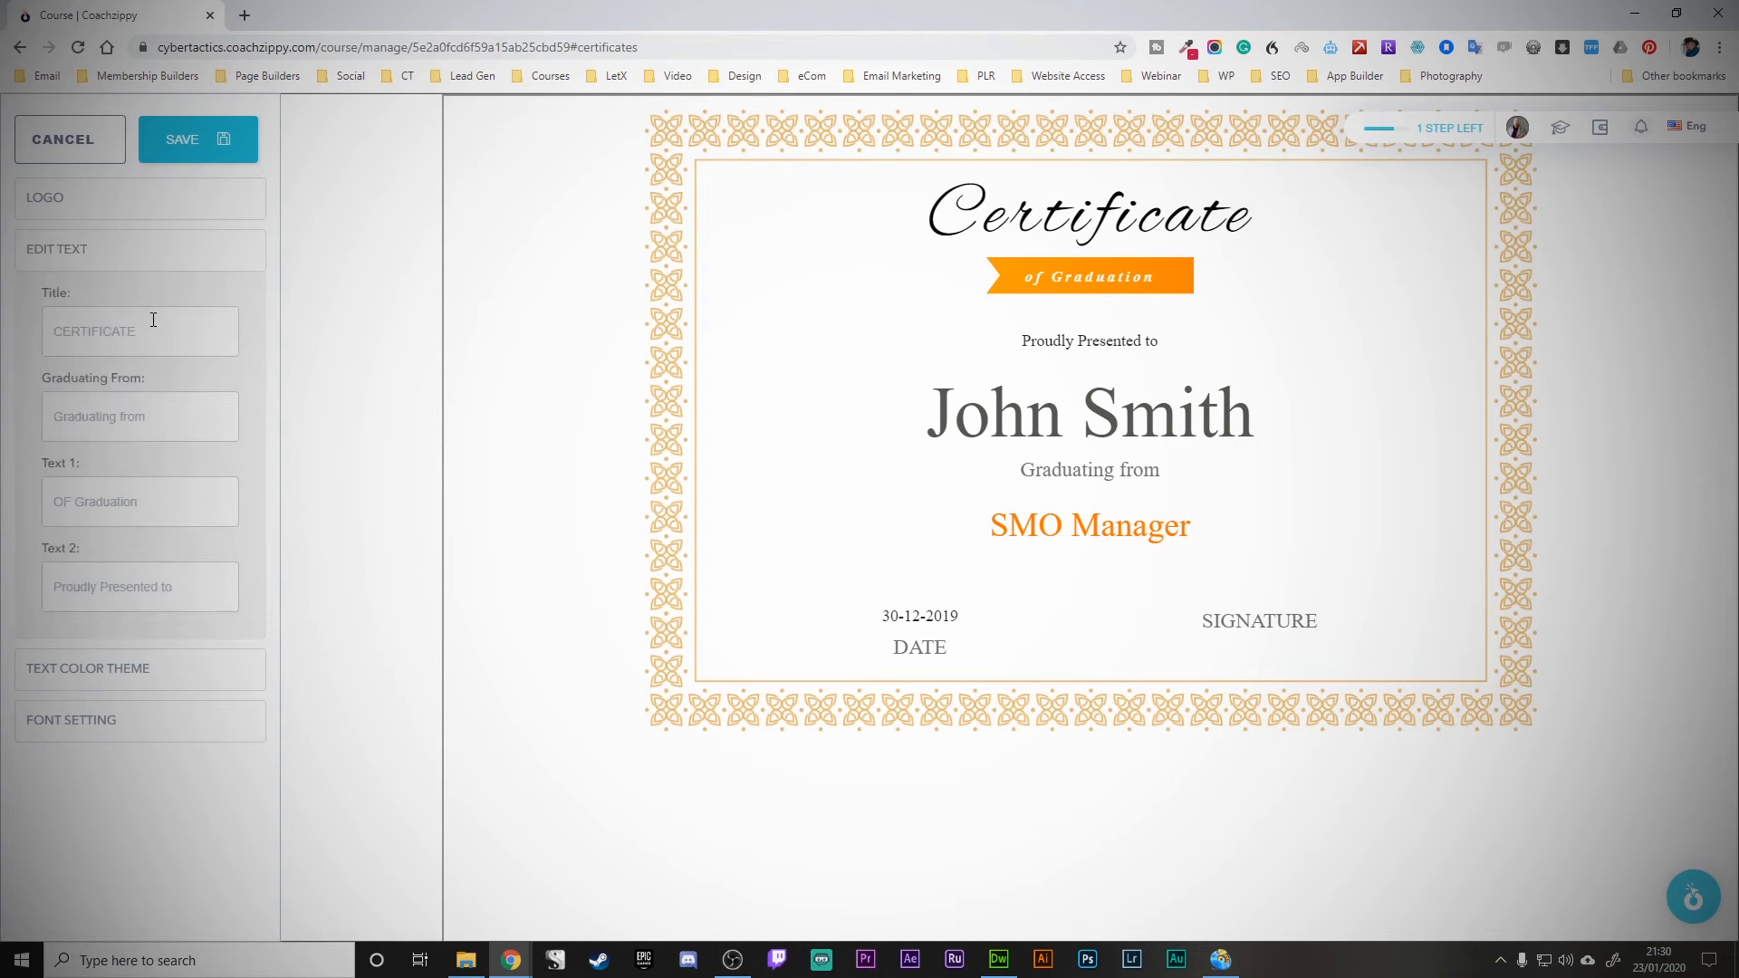
{"action": "left_click", "coordinate": [133, 670]}
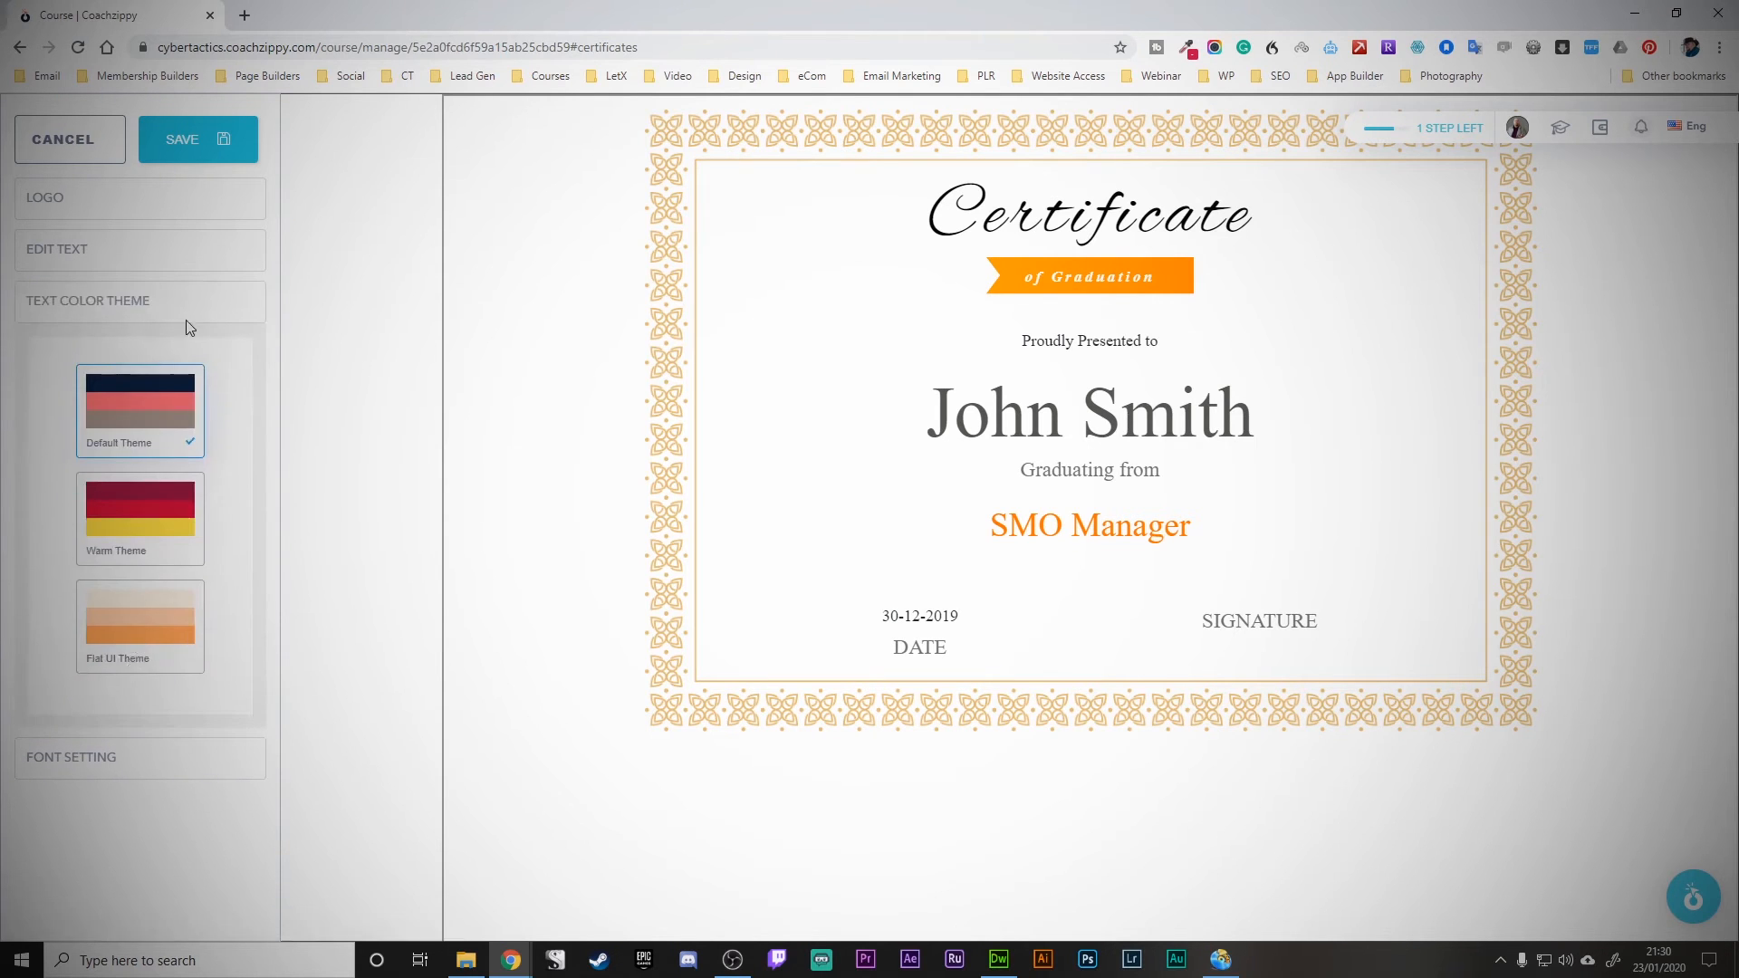
{"action": "left_click", "coordinate": [170, 507]}
{"action": "left_click", "coordinate": [157, 632]}
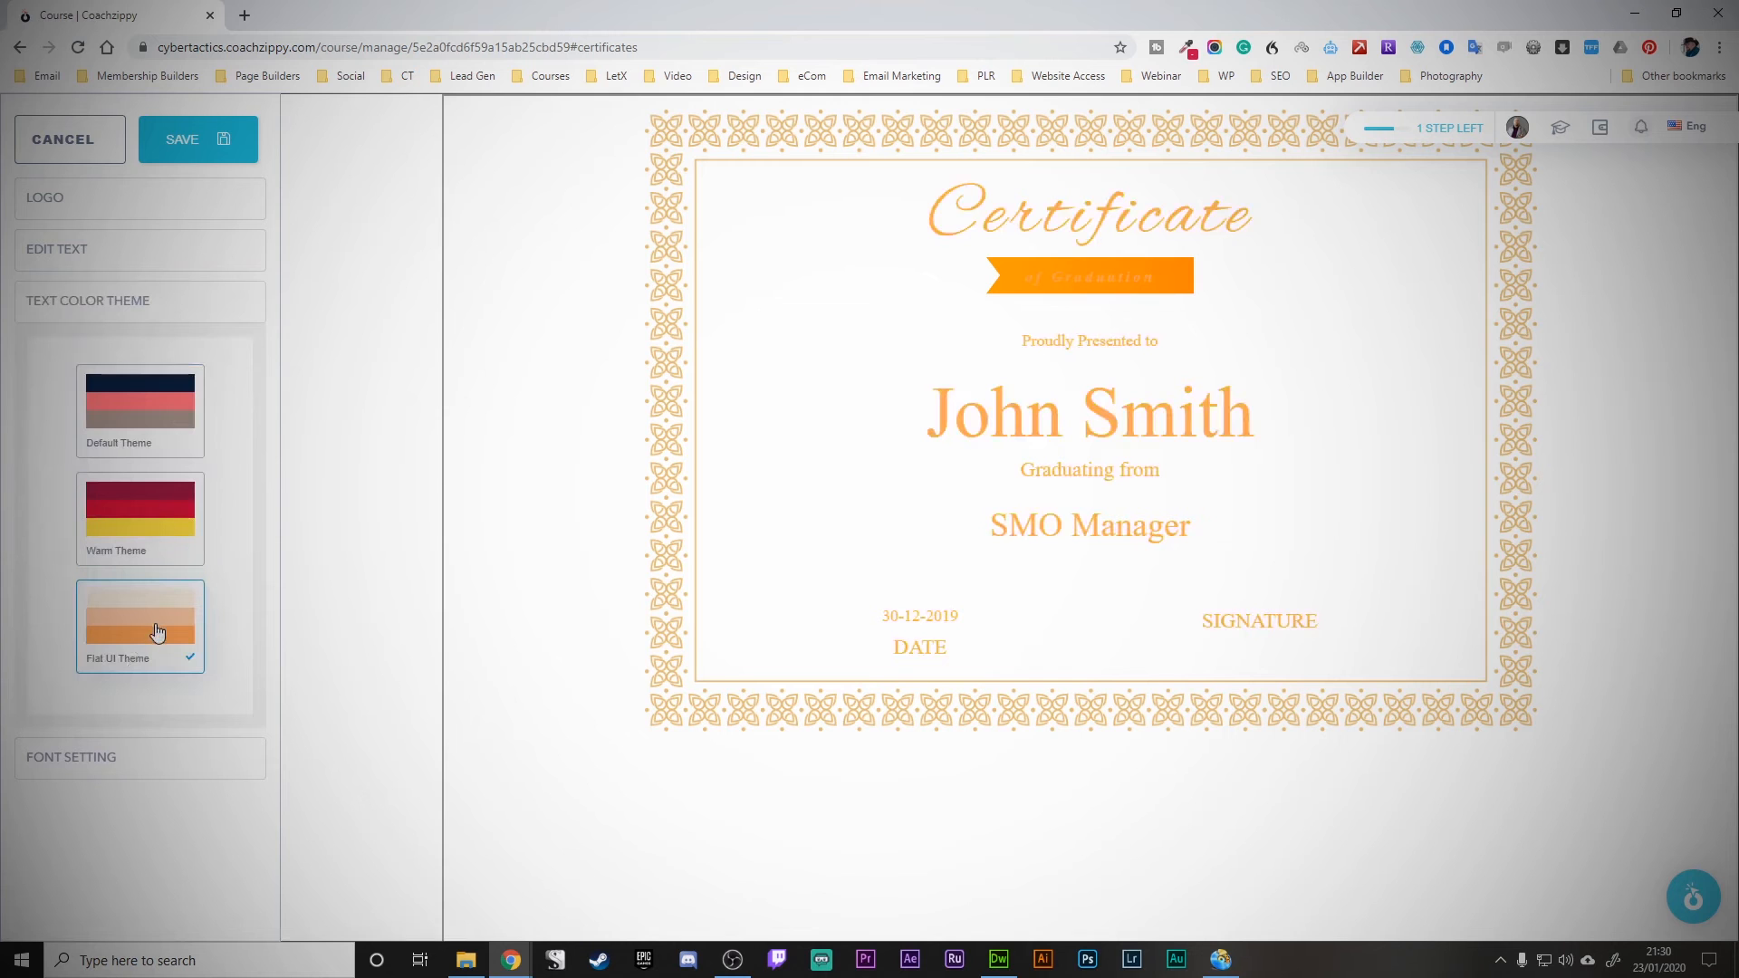
{"action": "left_click", "coordinate": [81, 758]}
{"action": "left_click", "coordinate": [206, 450]}
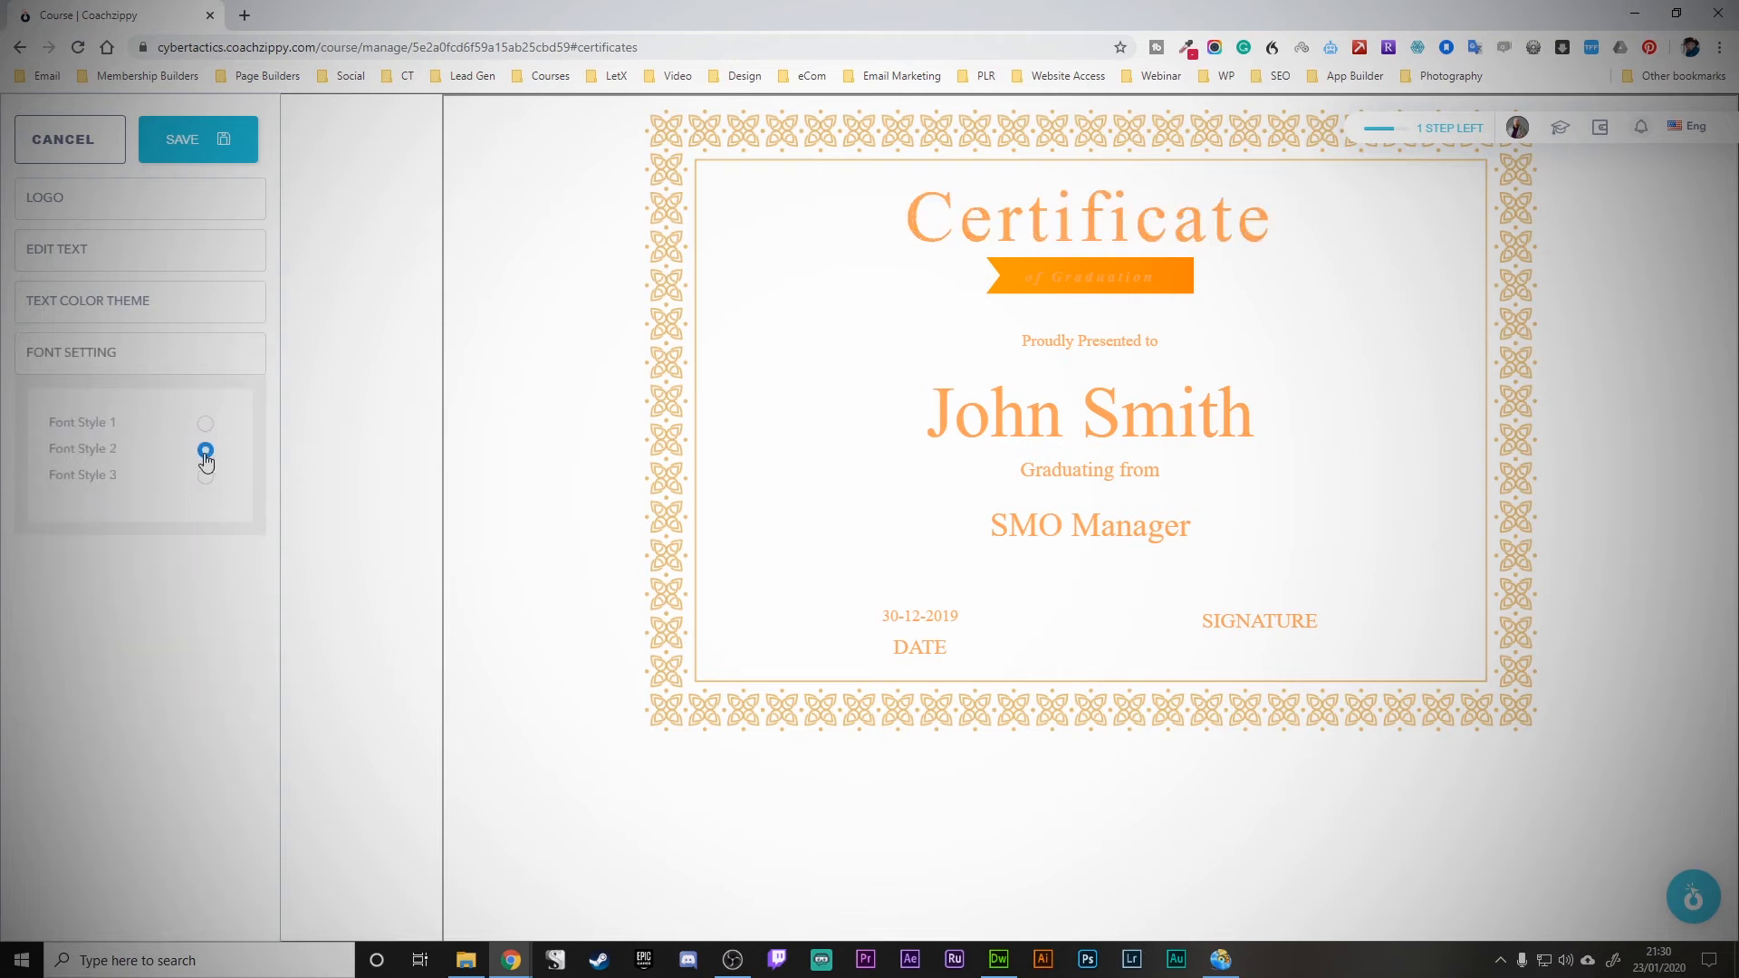
{"action": "left_click", "coordinate": [206, 425]}
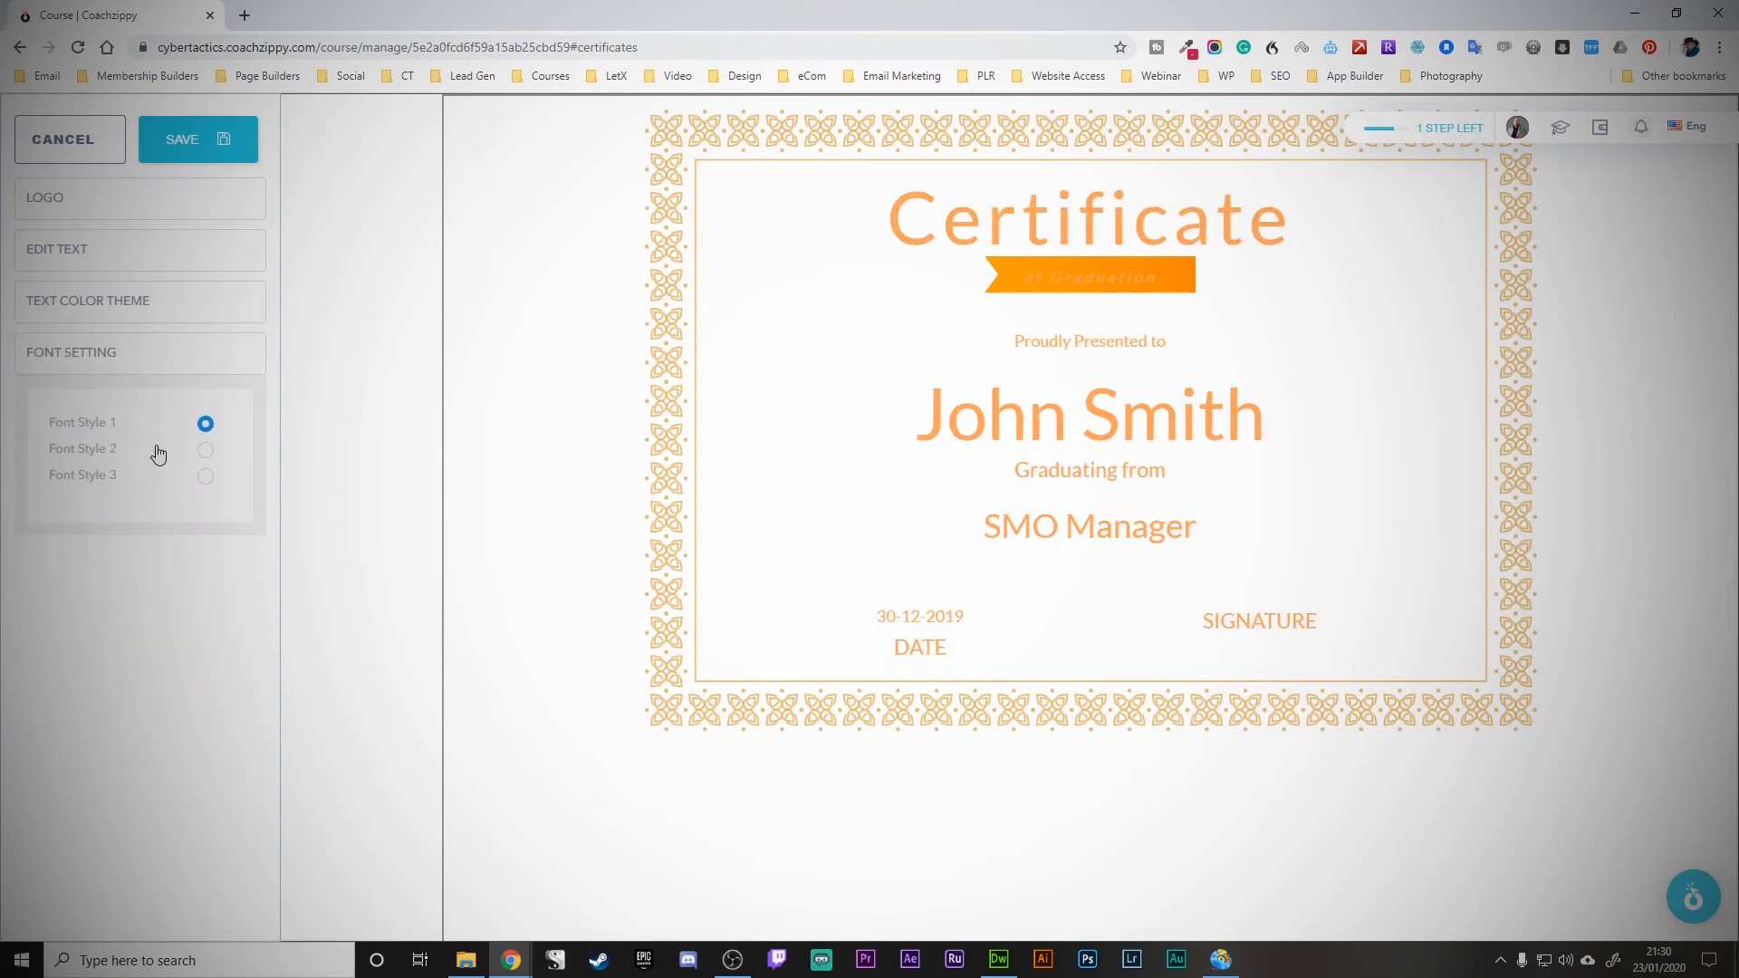
{"action": "left_click", "coordinate": [208, 141]}
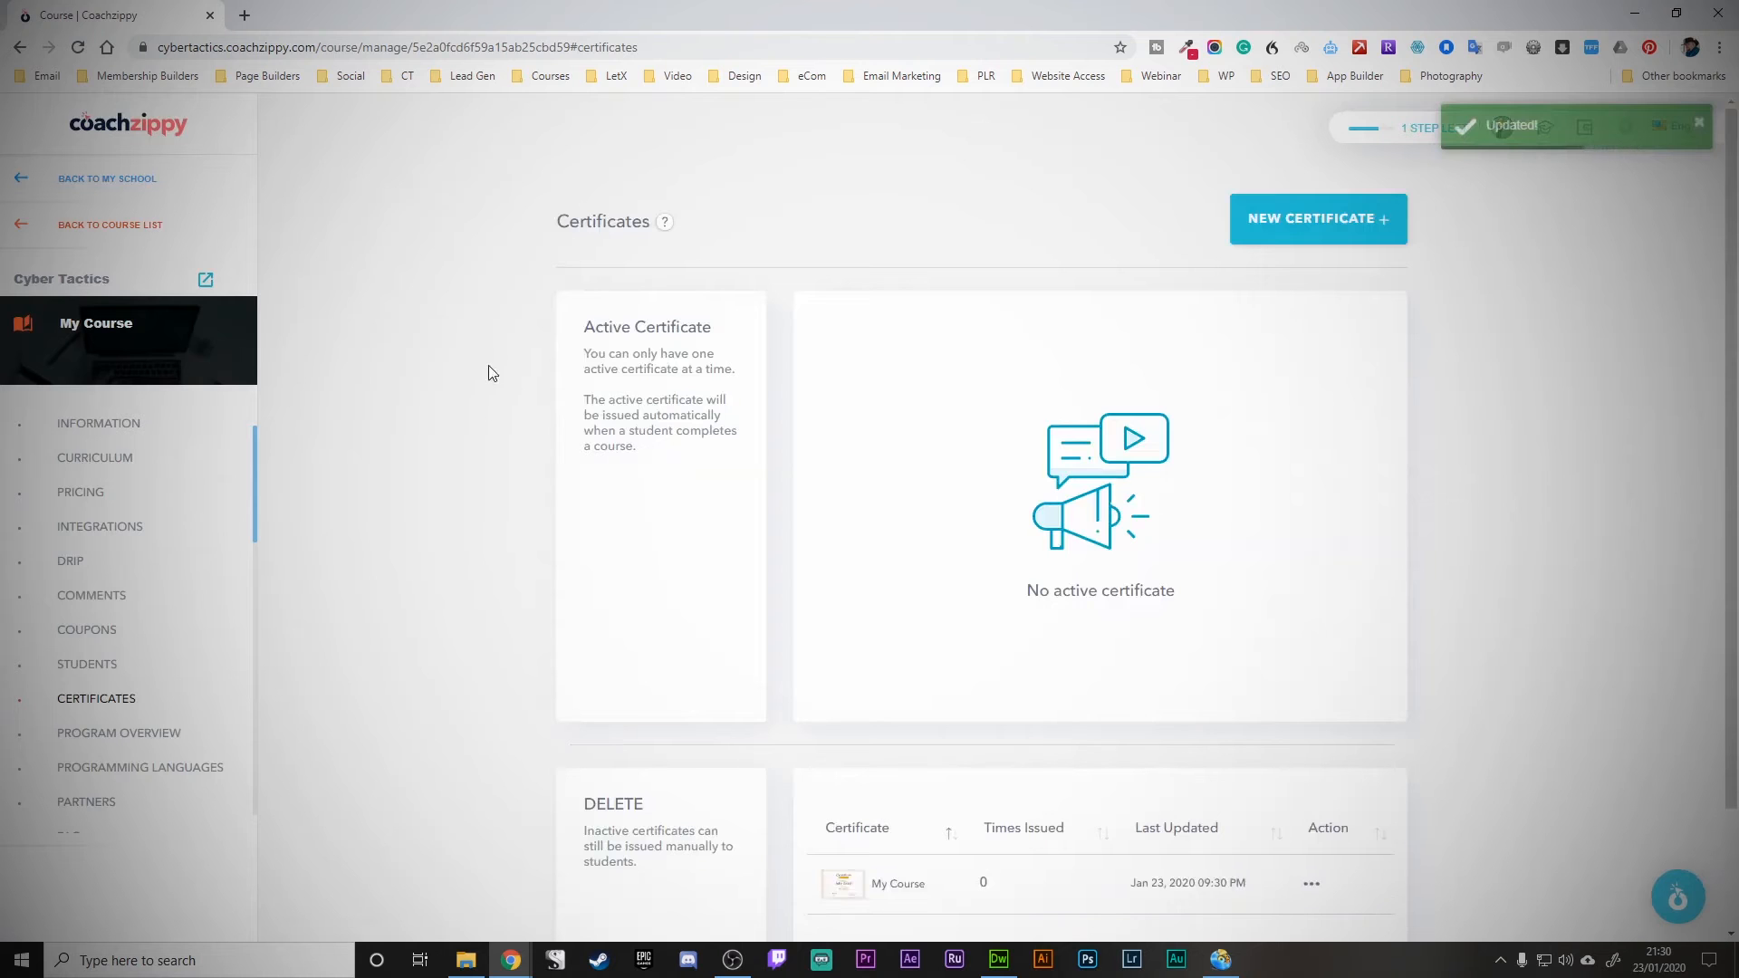
- Scroll past the saved certificate and go to My Course's Program Overview page
{"action": "scroll", "coordinate": [489, 373], "scroll_direction": "down", "scroll_amount": 2}
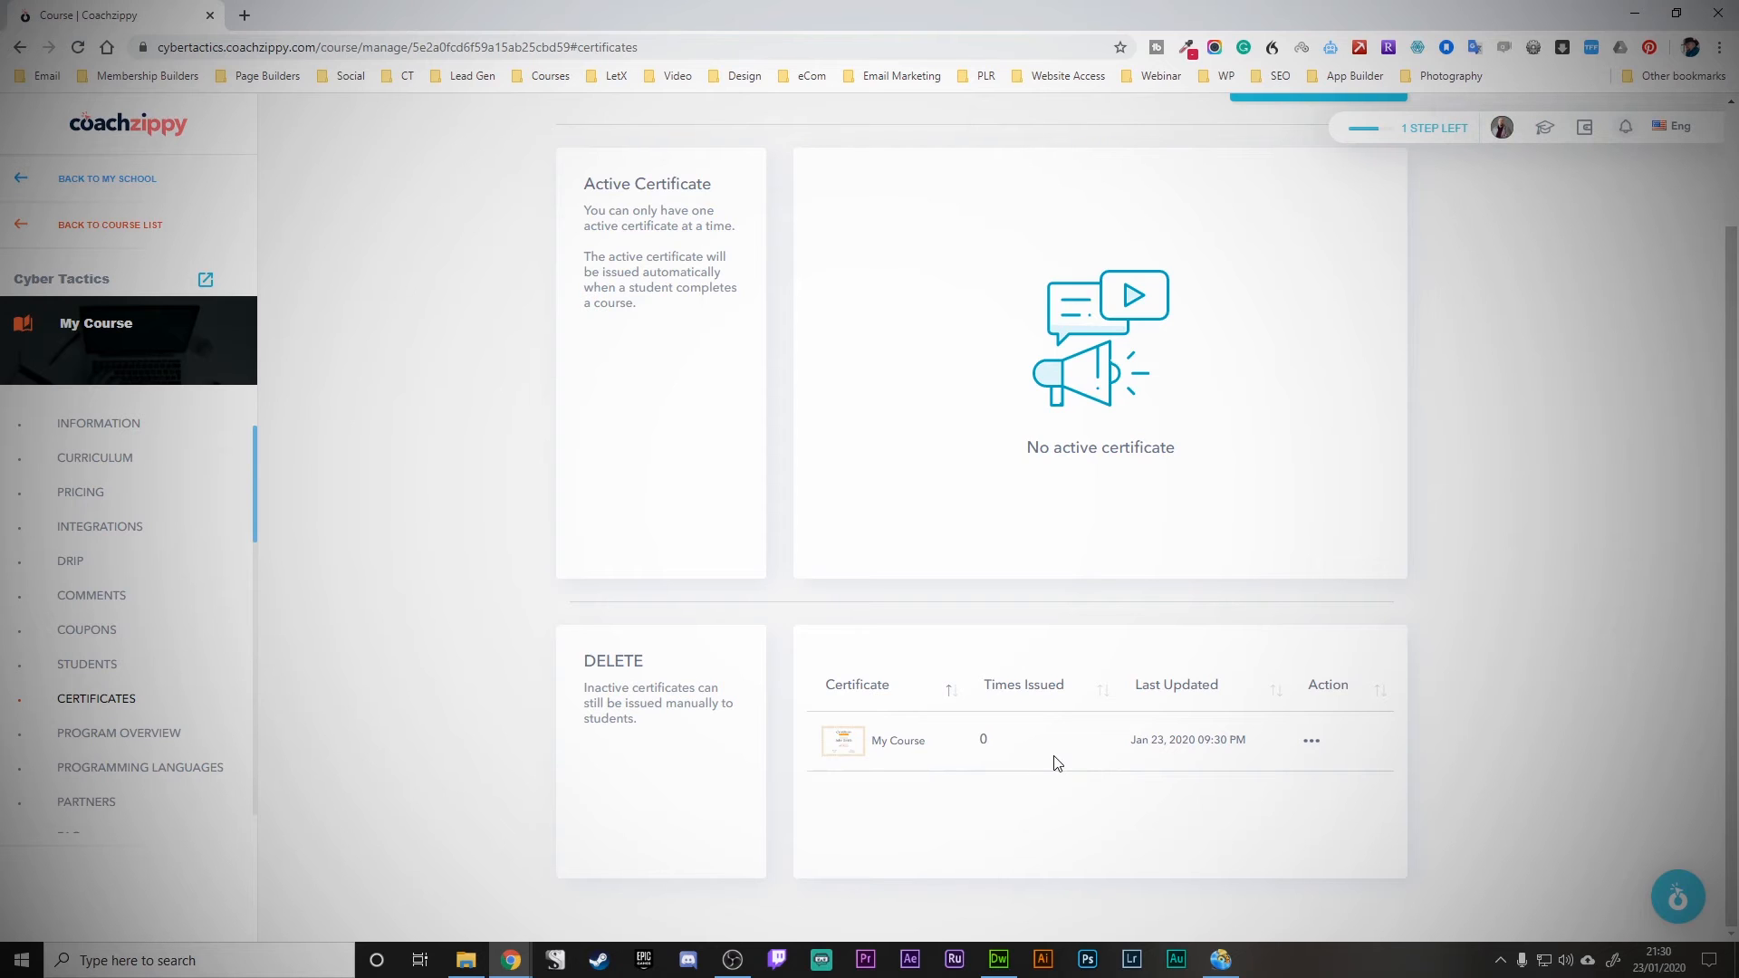
{"action": "left_click", "coordinate": [156, 735]}
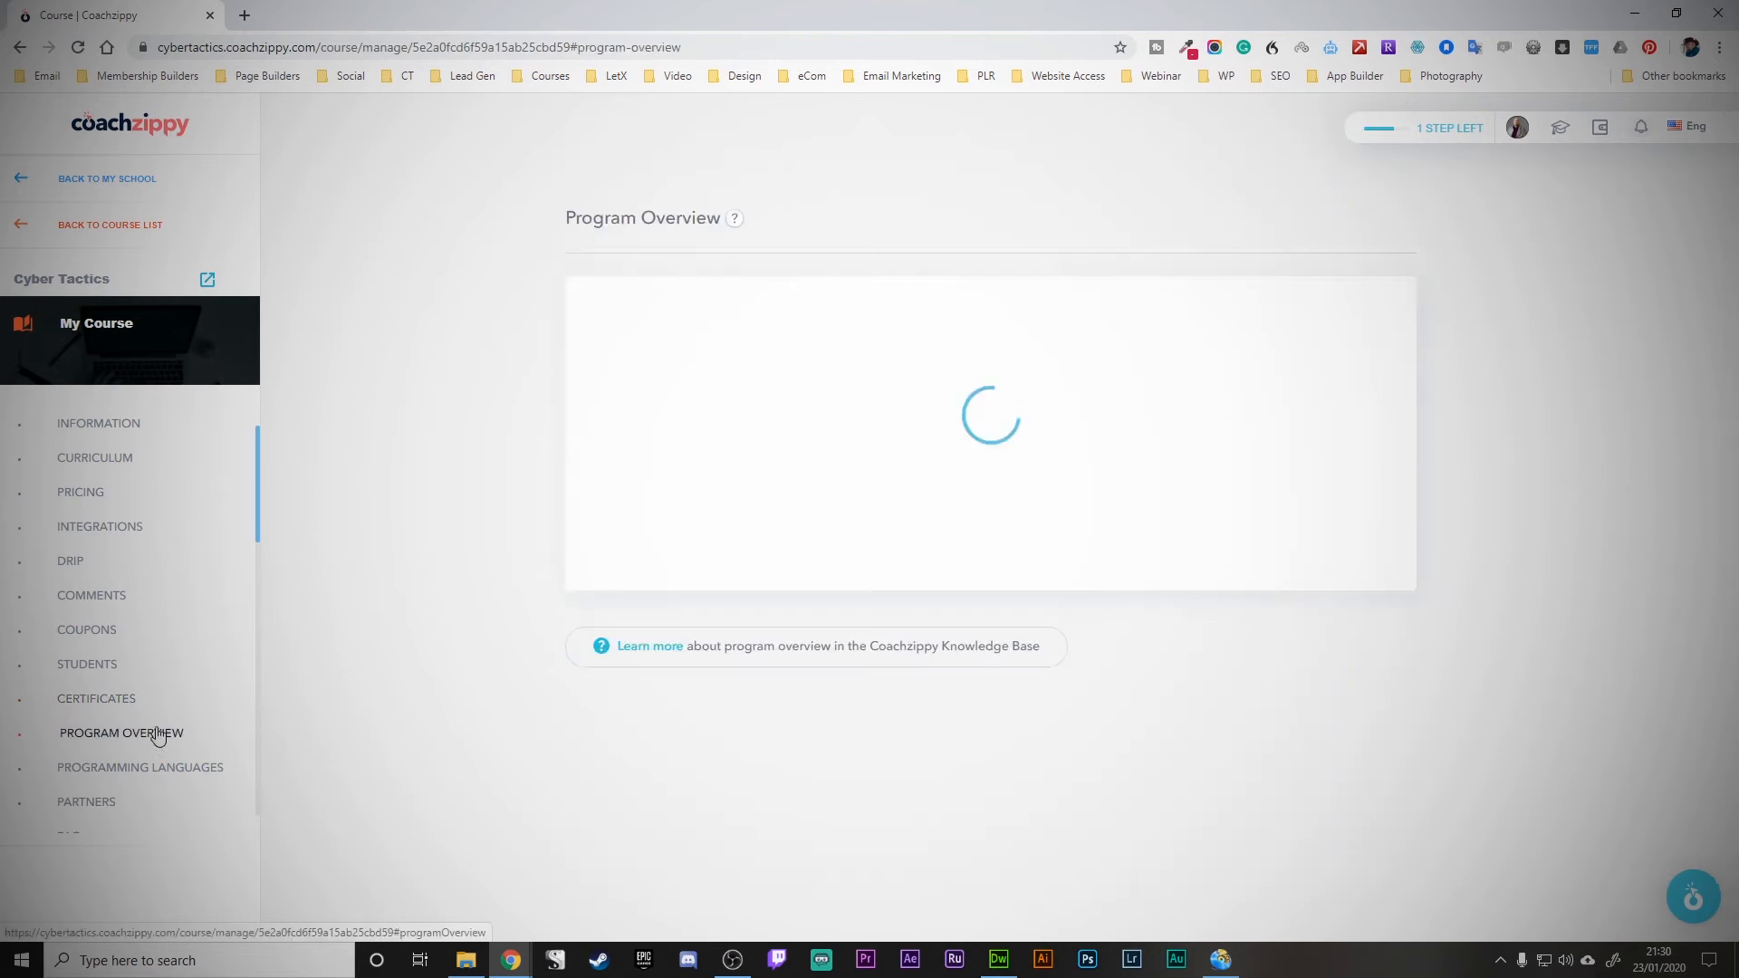
- Enter four sample program overview points and save them
{"action": "left_click", "coordinate": [800, 324]}
{"action": "type", "text": "qfqefqefqef"}
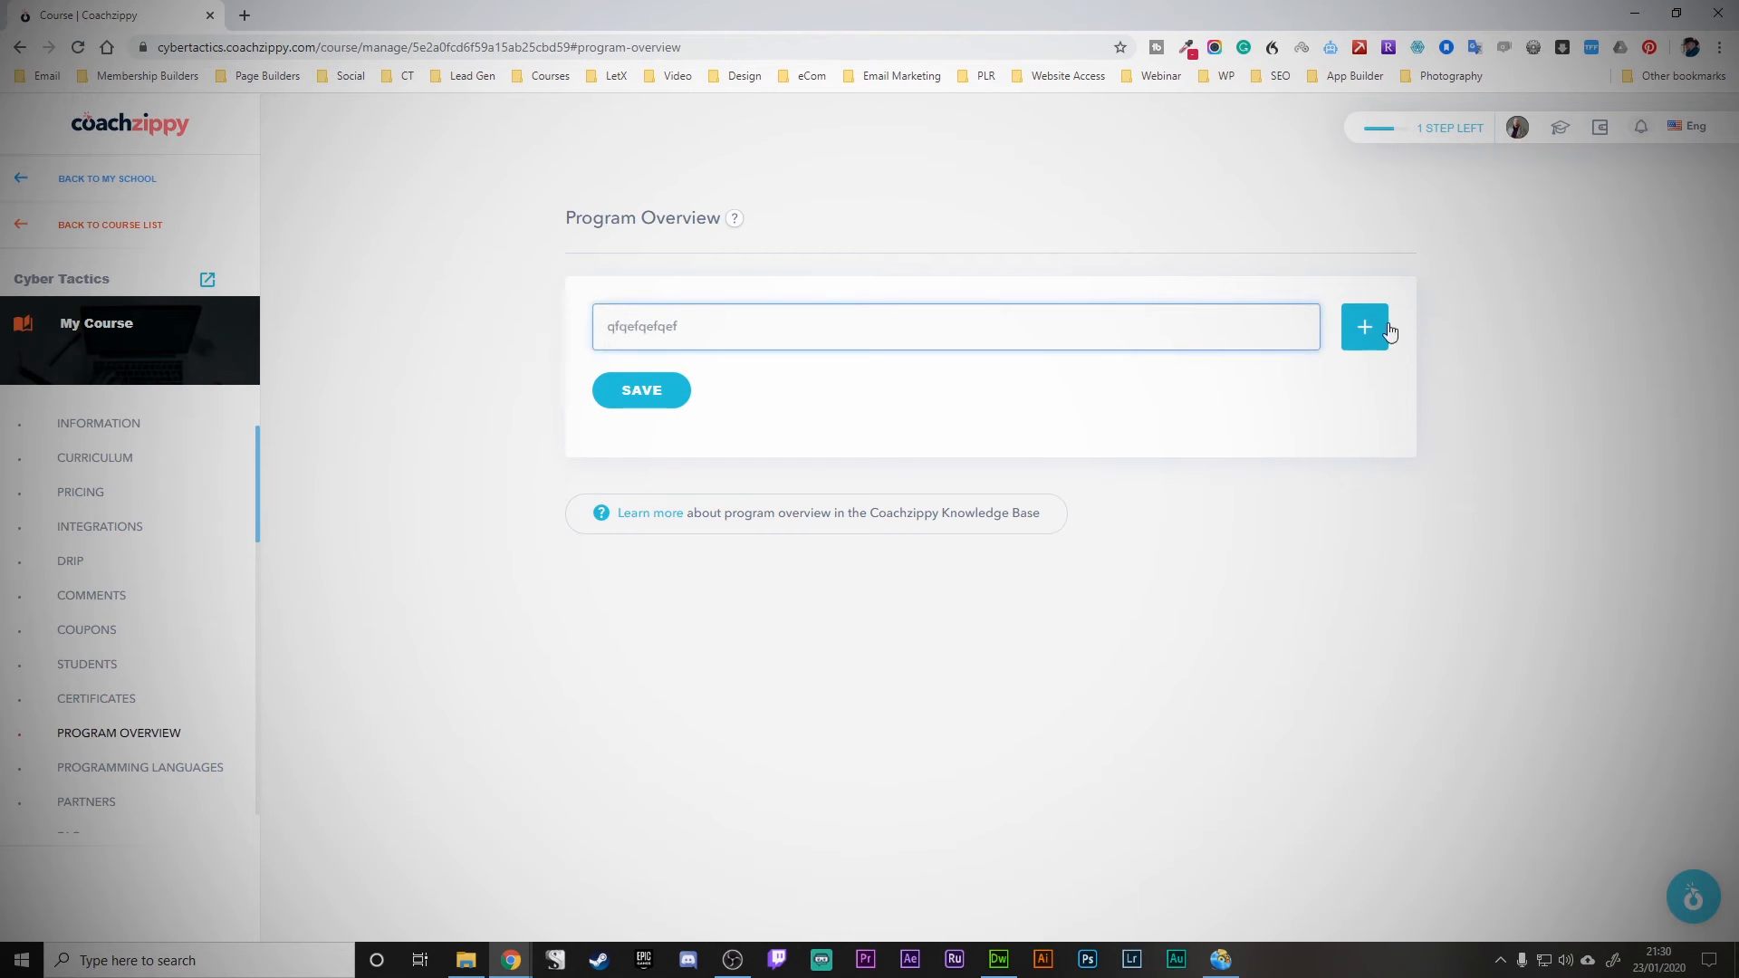
{"action": "left_click", "coordinate": [1389, 328]}
{"action": "left_click", "coordinate": [982, 399]}
{"action": "type", "text": "qfqefqeqeqefqef"}
{"action": "left_click", "coordinate": [1366, 419]}
{"action": "left_click", "coordinate": [959, 471]}
{"action": "type", "text": "fqefqefqefq"}
{"action": "left_click", "coordinate": [1365, 465]}
{"action": "left_click", "coordinate": [890, 542]}
{"action": "type", "text": "qefqefqef"}
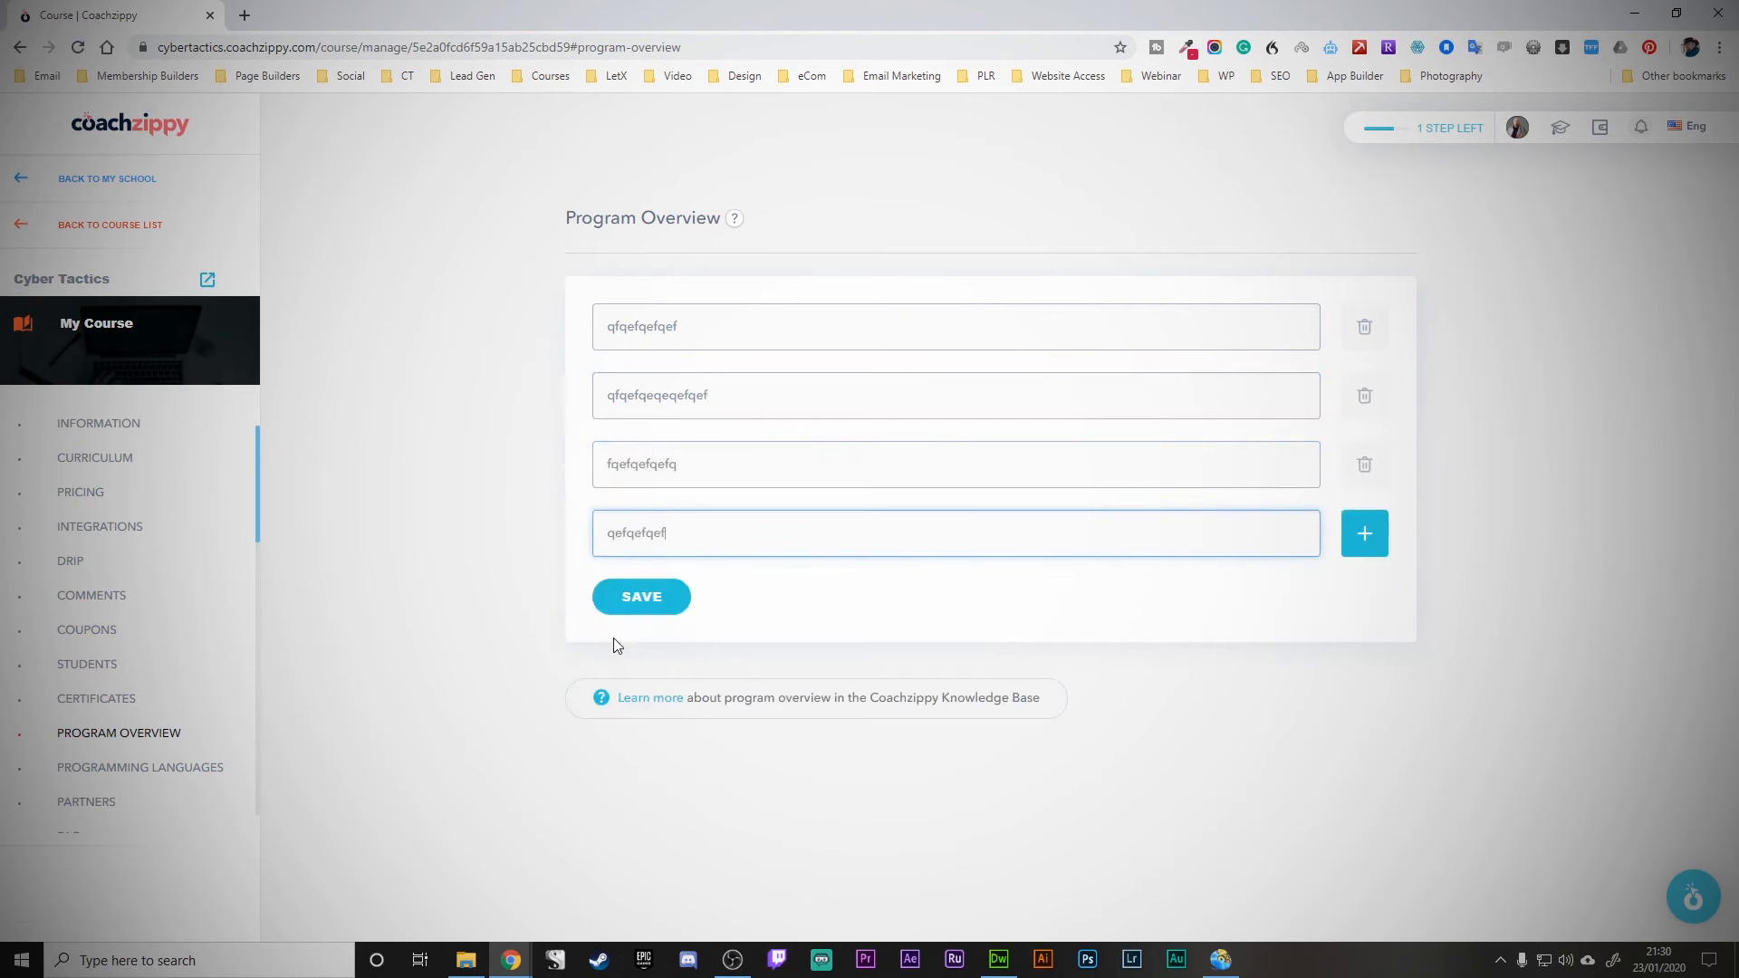
{"action": "left_click", "coordinate": [654, 606]}
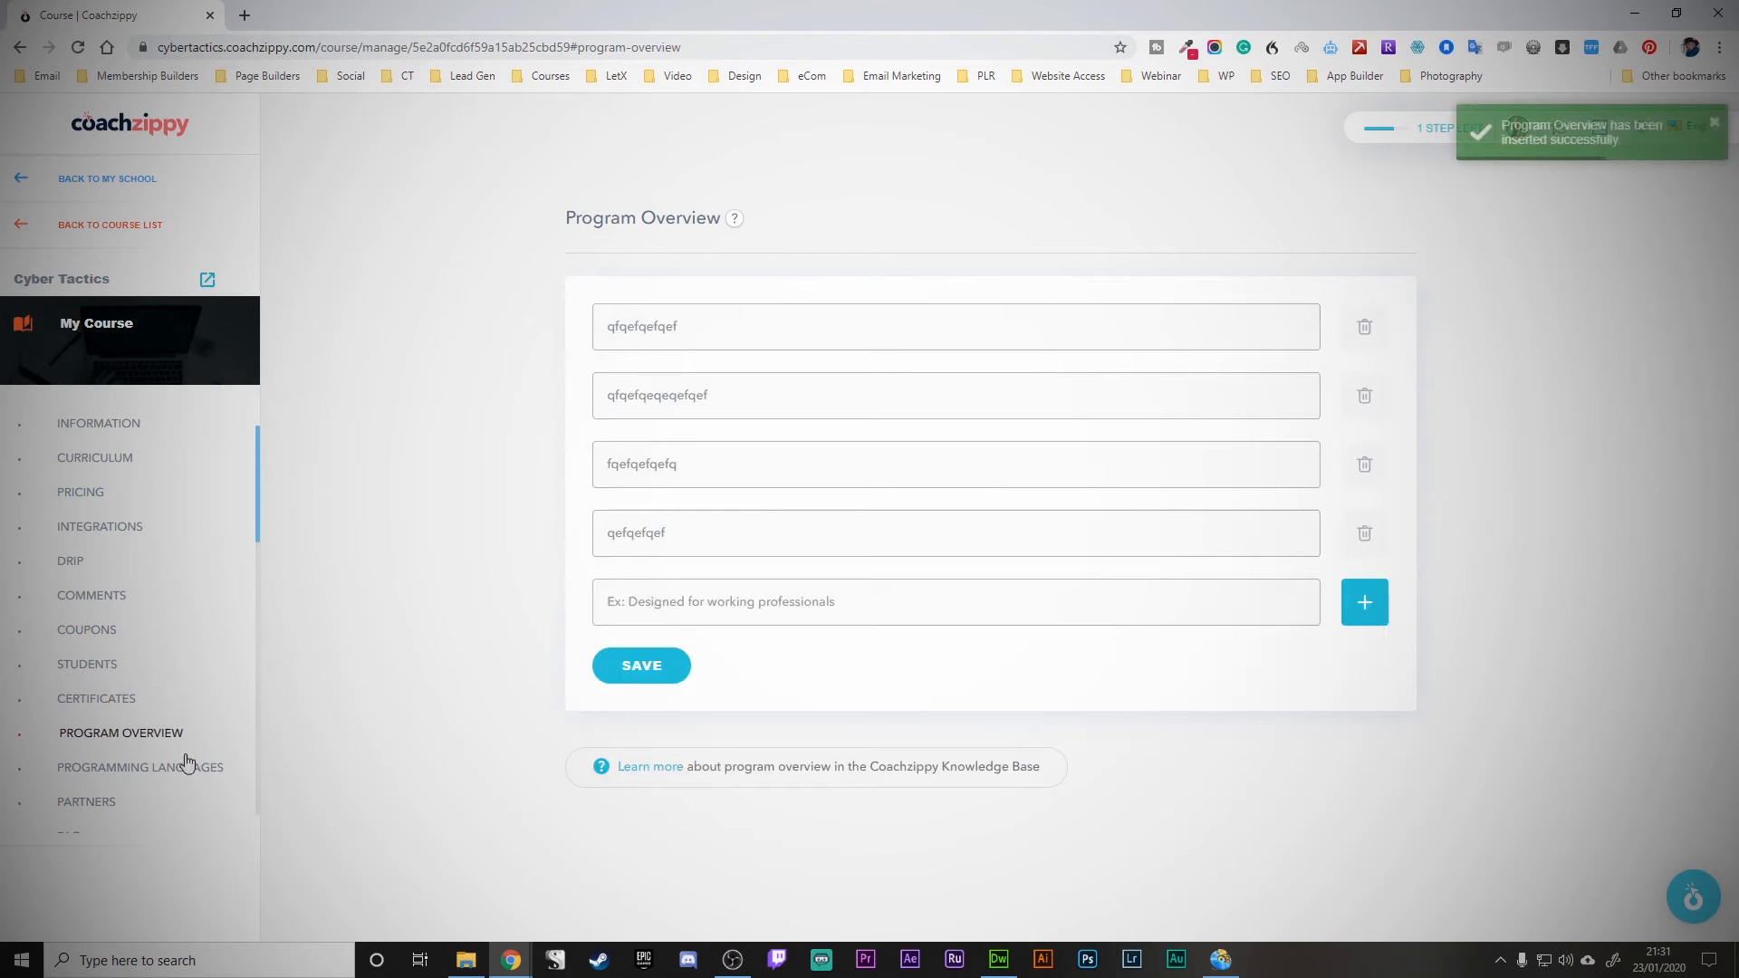
- Save the program overview again and return to the course list
{"action": "scroll", "coordinate": [195, 740], "scroll_direction": "down", "scroll_amount": 1}
{"action": "scroll", "coordinate": [196, 742], "scroll_direction": "down", "scroll_amount": 2}
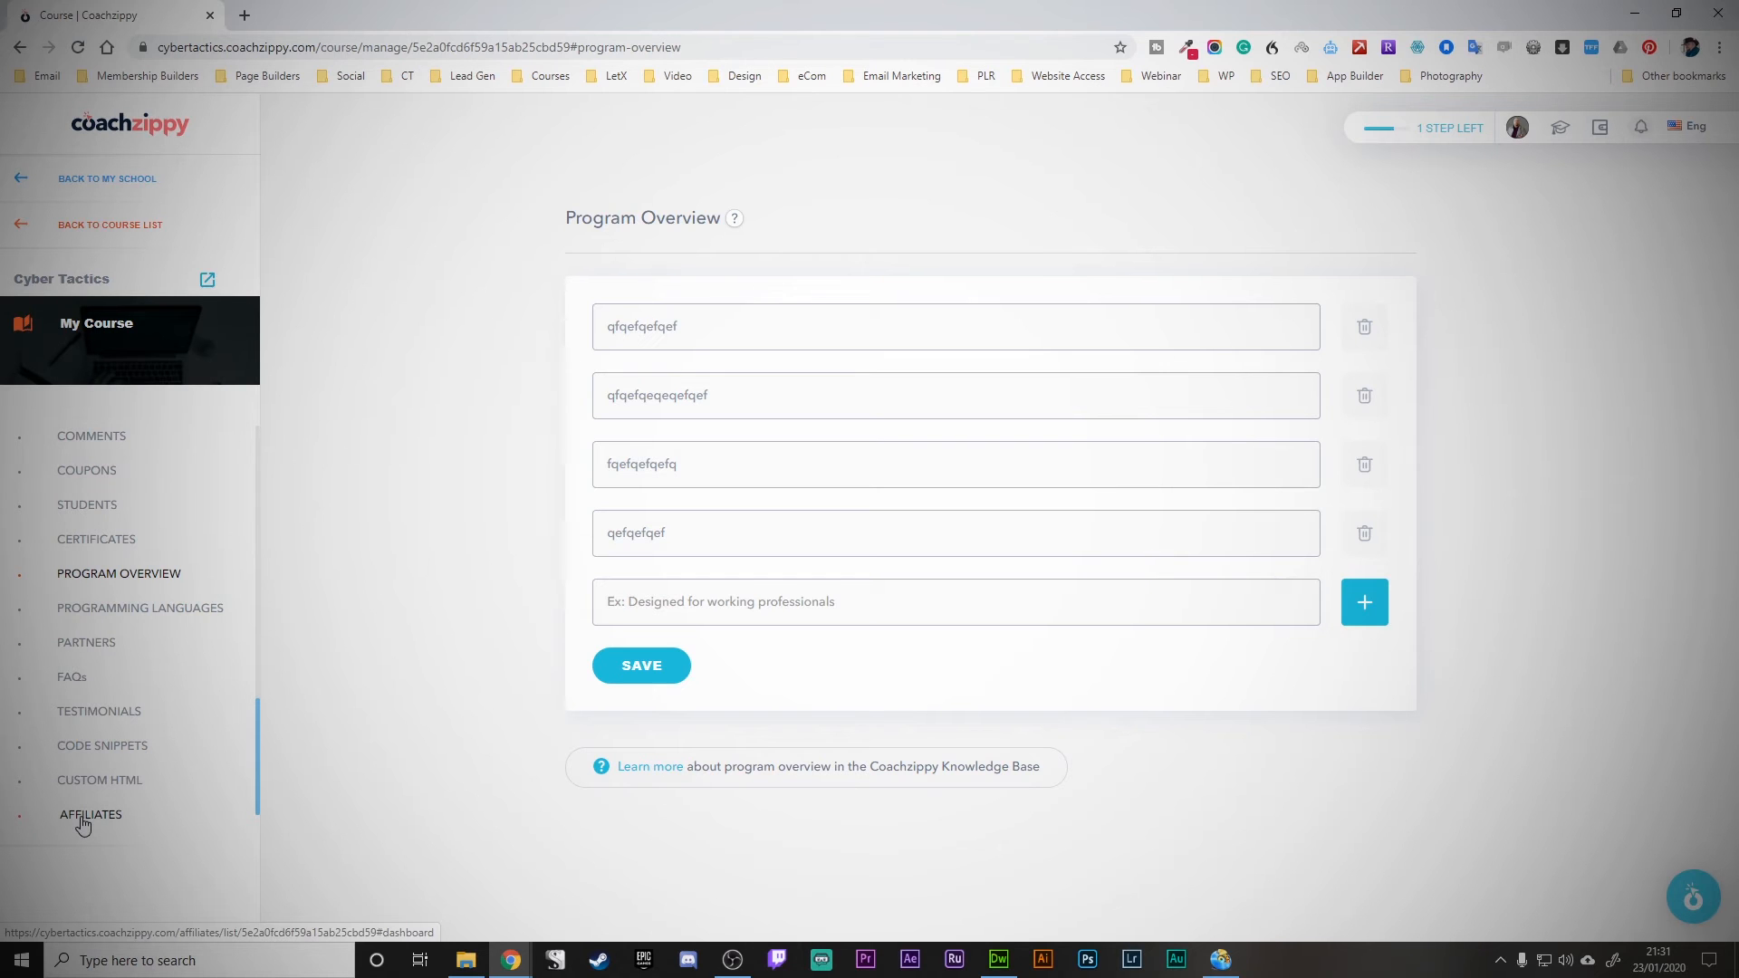
{"action": "left_click", "coordinate": [634, 667]}
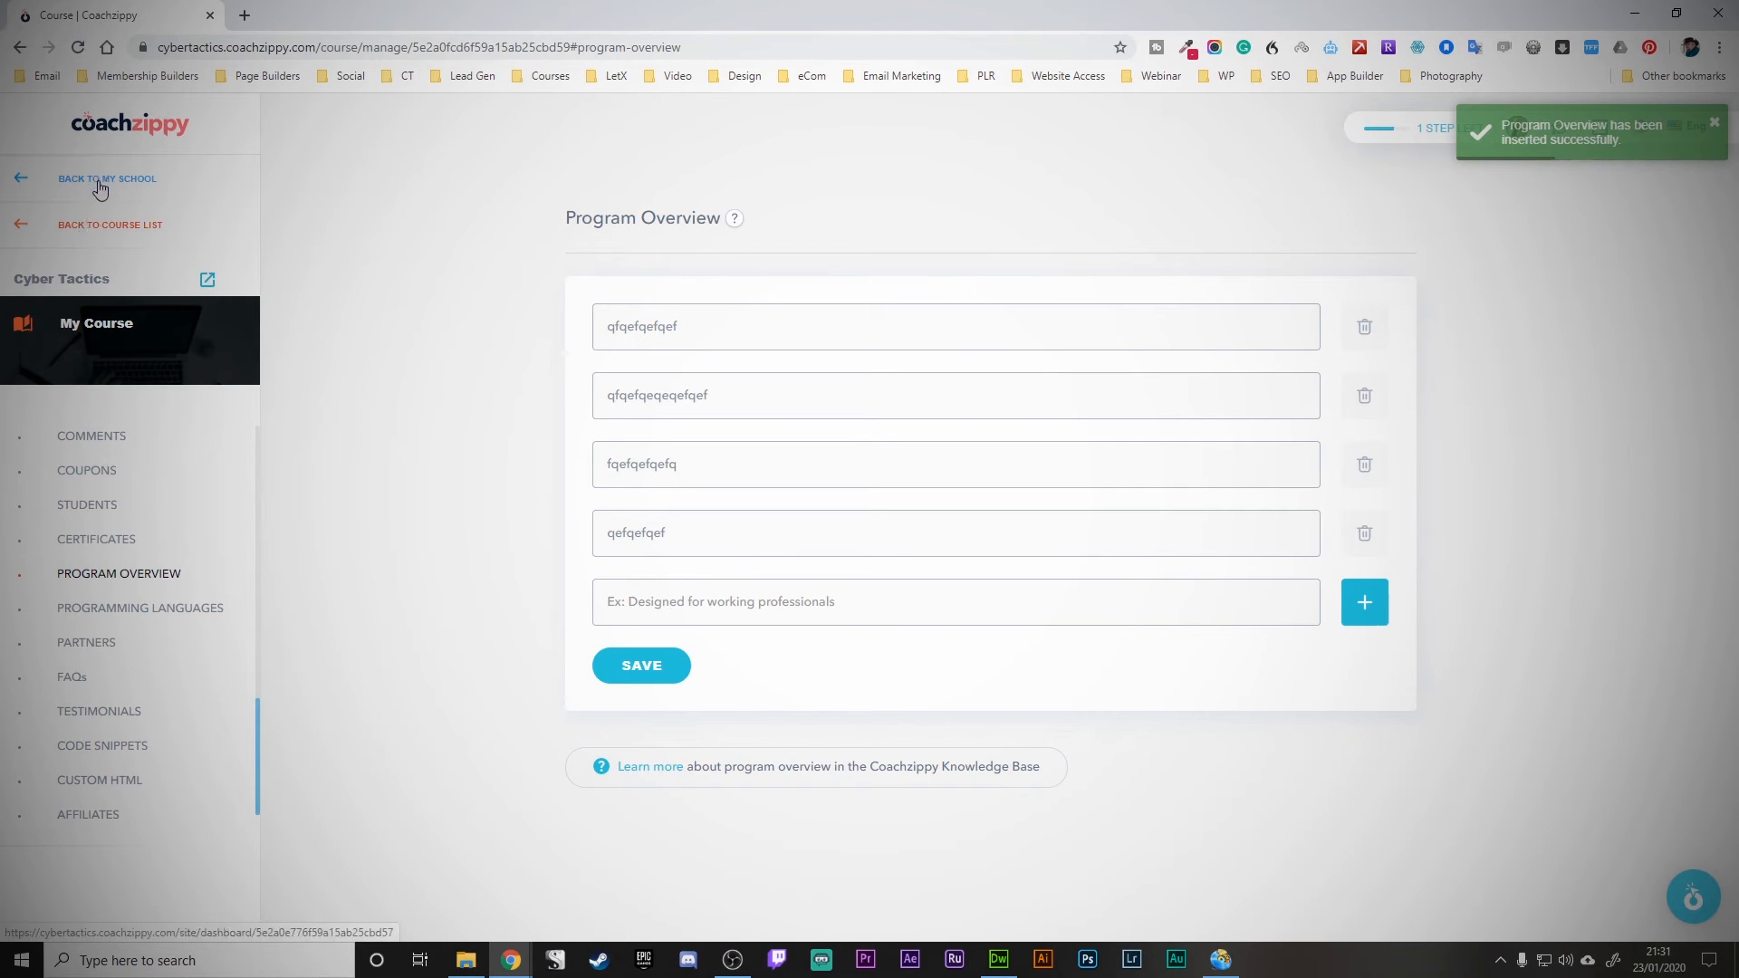
{"action": "left_click", "coordinate": [100, 226]}
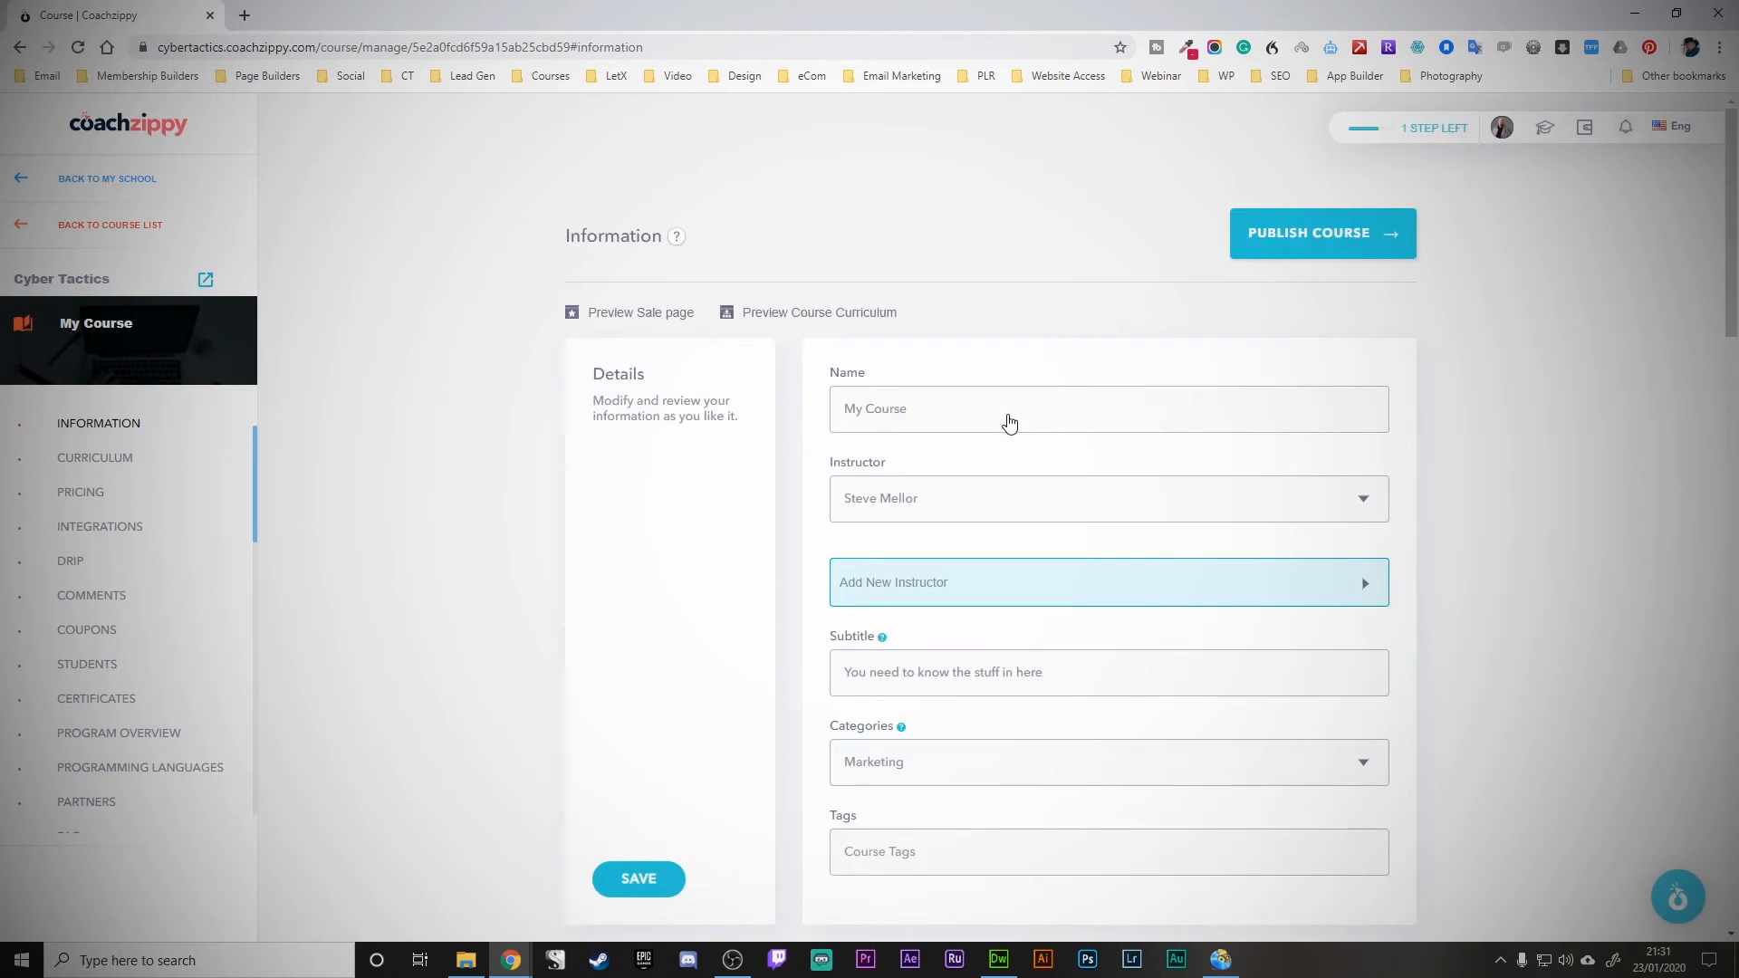
- Try publishing the course and, since it needs a pricing plan, go to Pricing
{"action": "left_click", "coordinate": [1293, 237]}
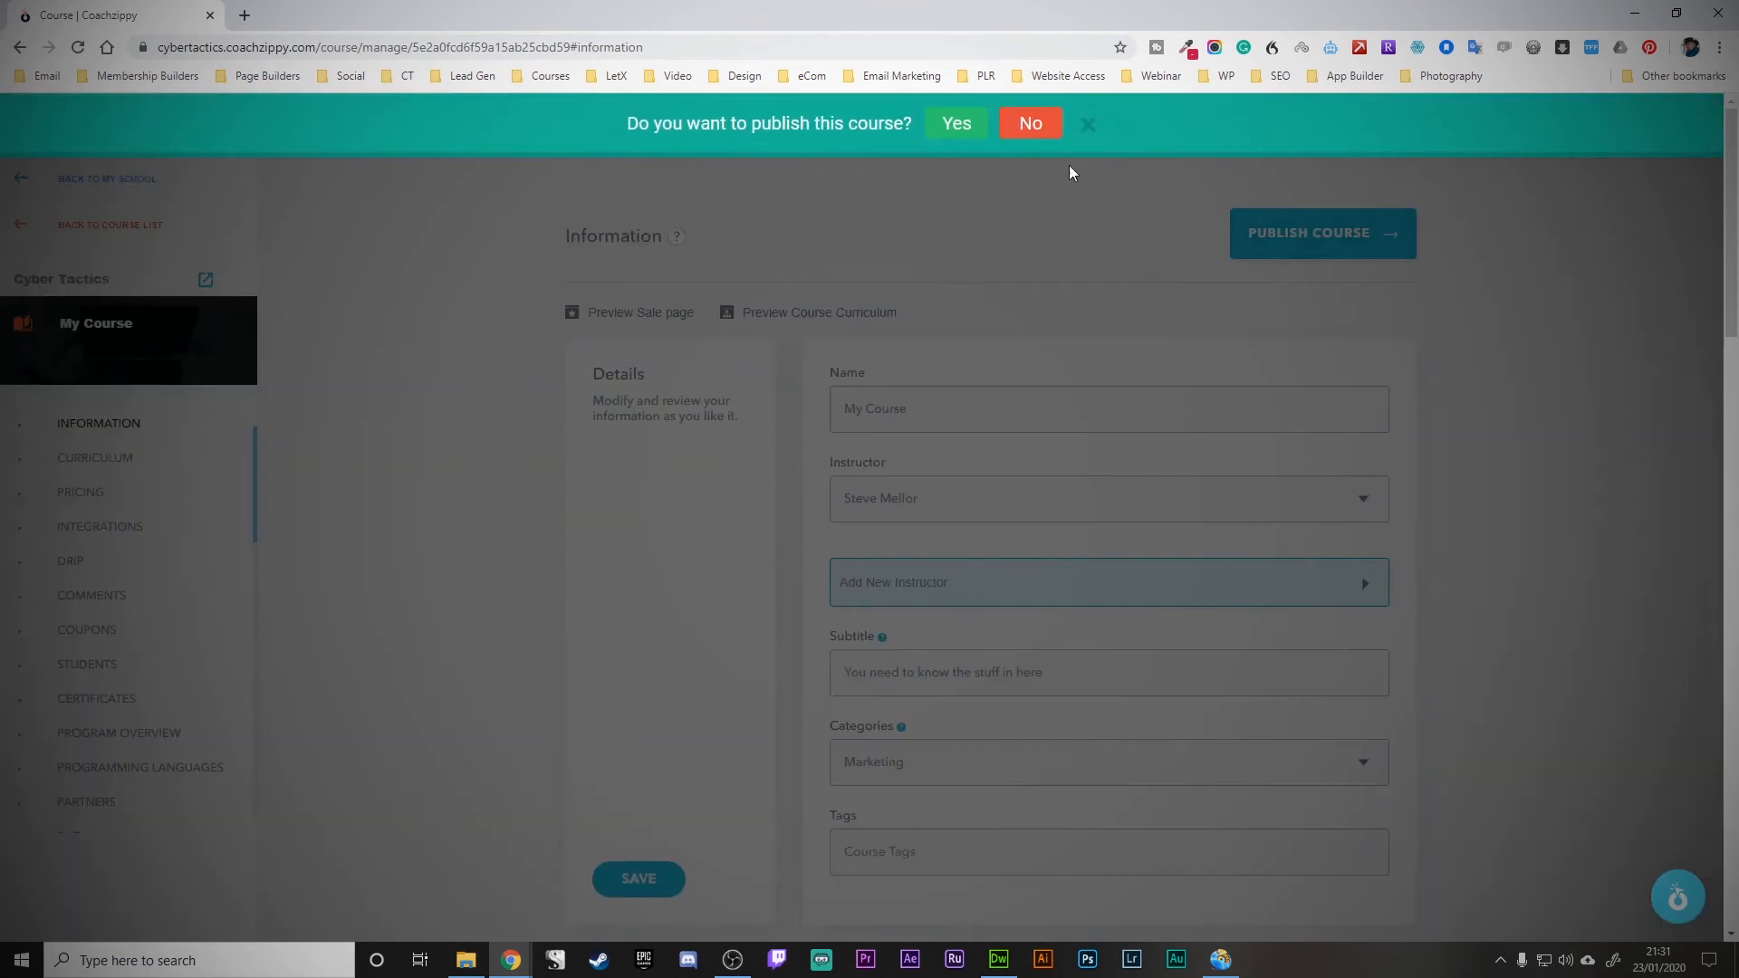
{"action": "left_click", "coordinate": [942, 124]}
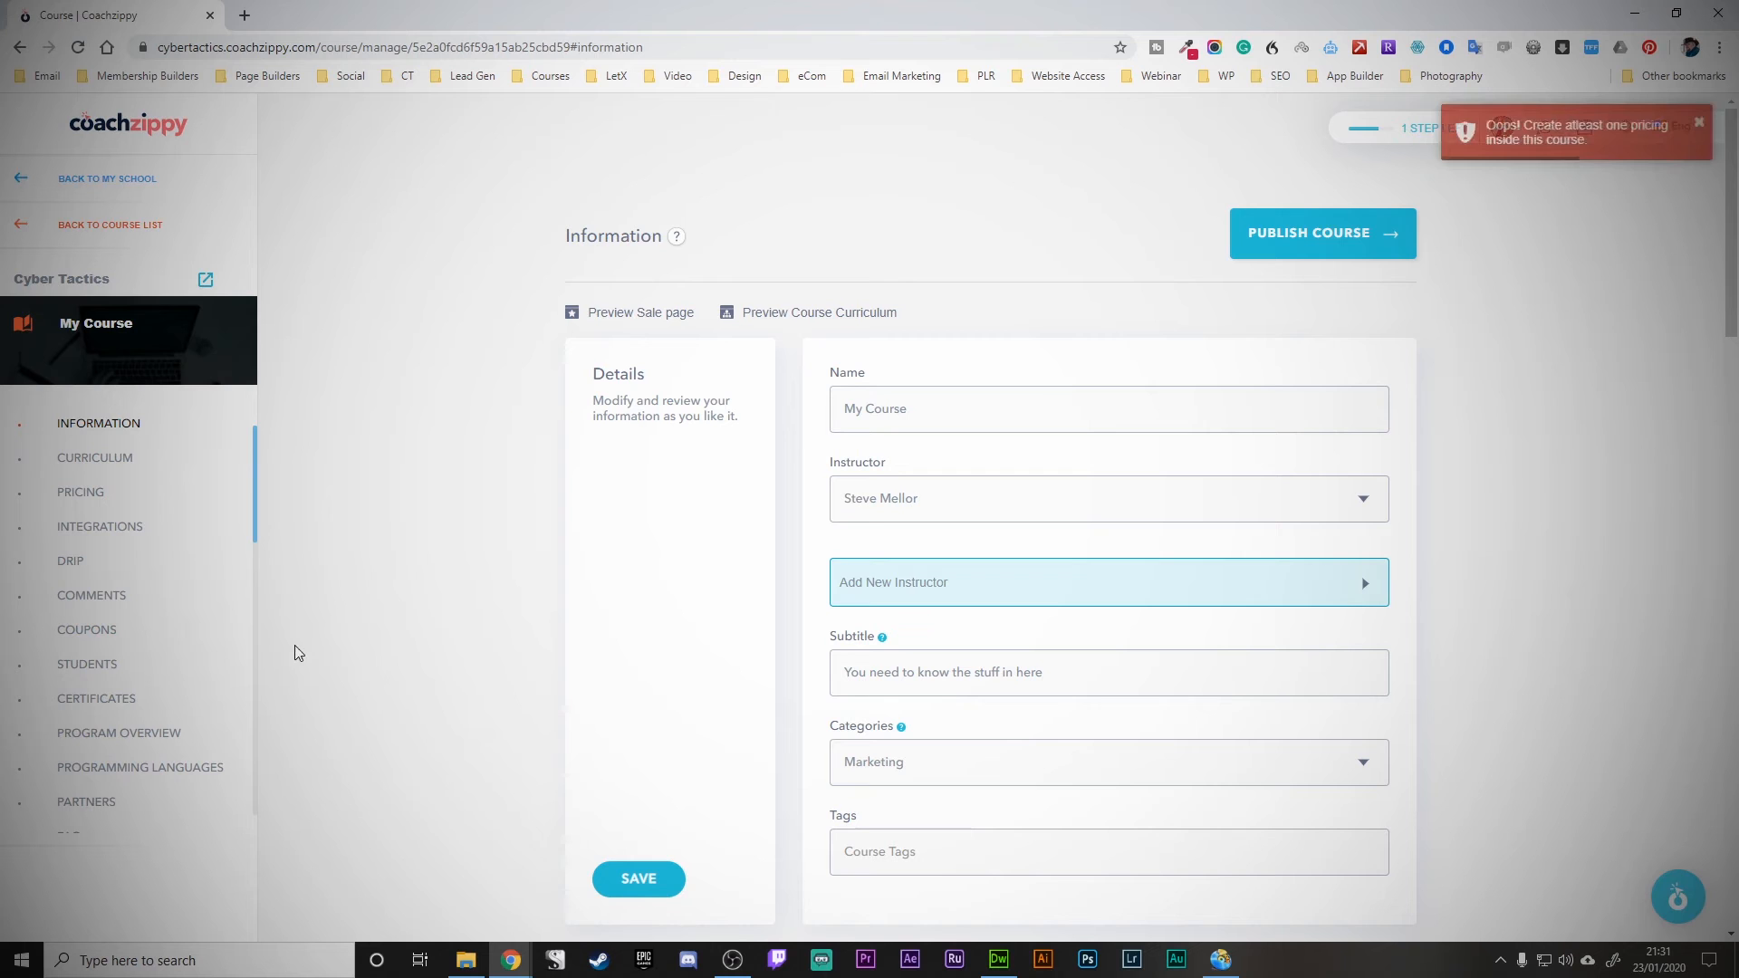
{"action": "left_click", "coordinate": [105, 495]}
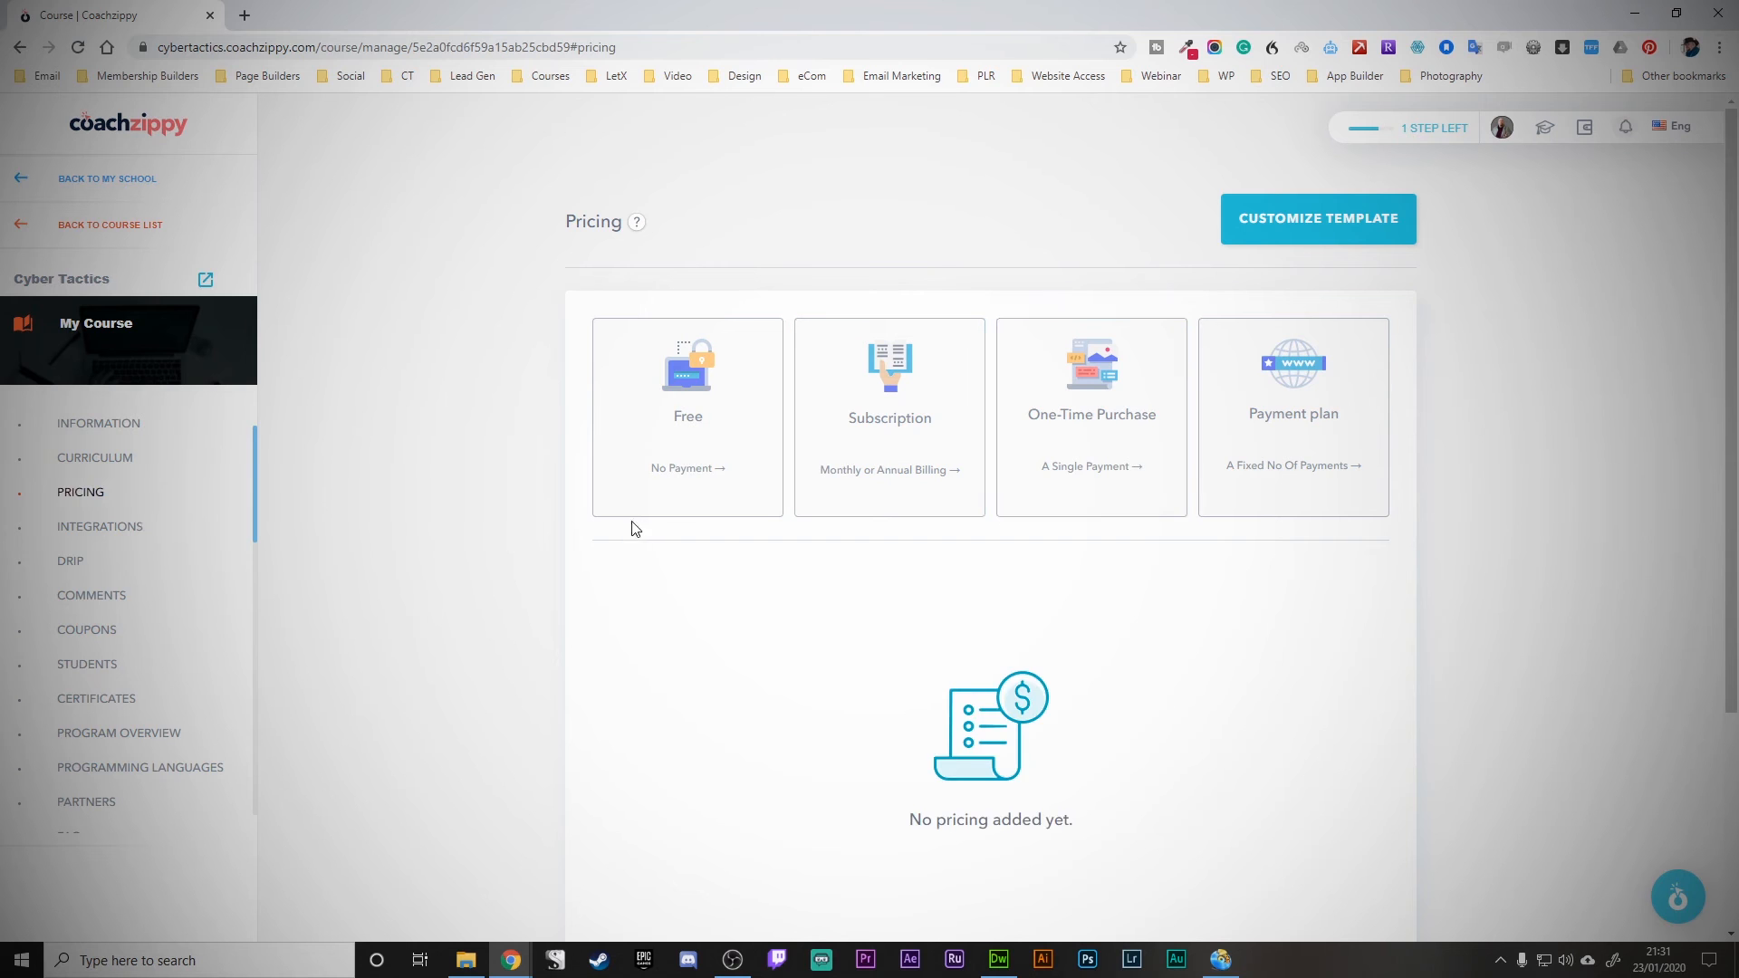
{"action": "left_click", "coordinate": [933, 397]}
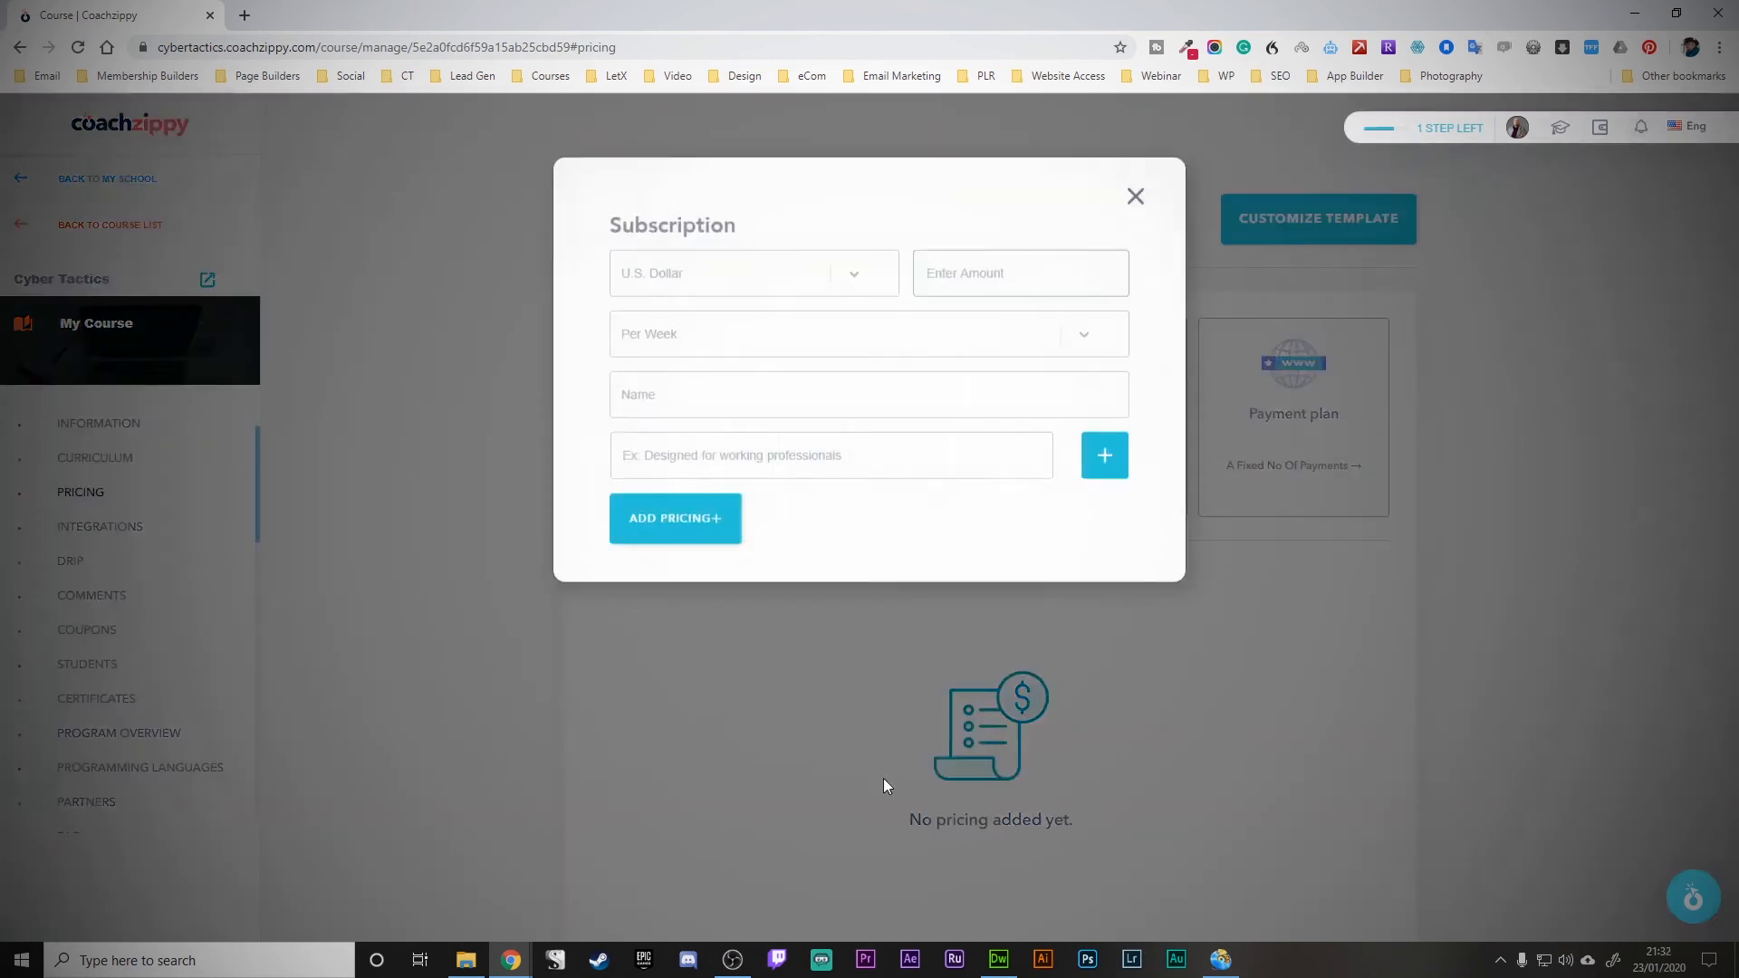
{"action": "left_click", "coordinate": [705, 371]}
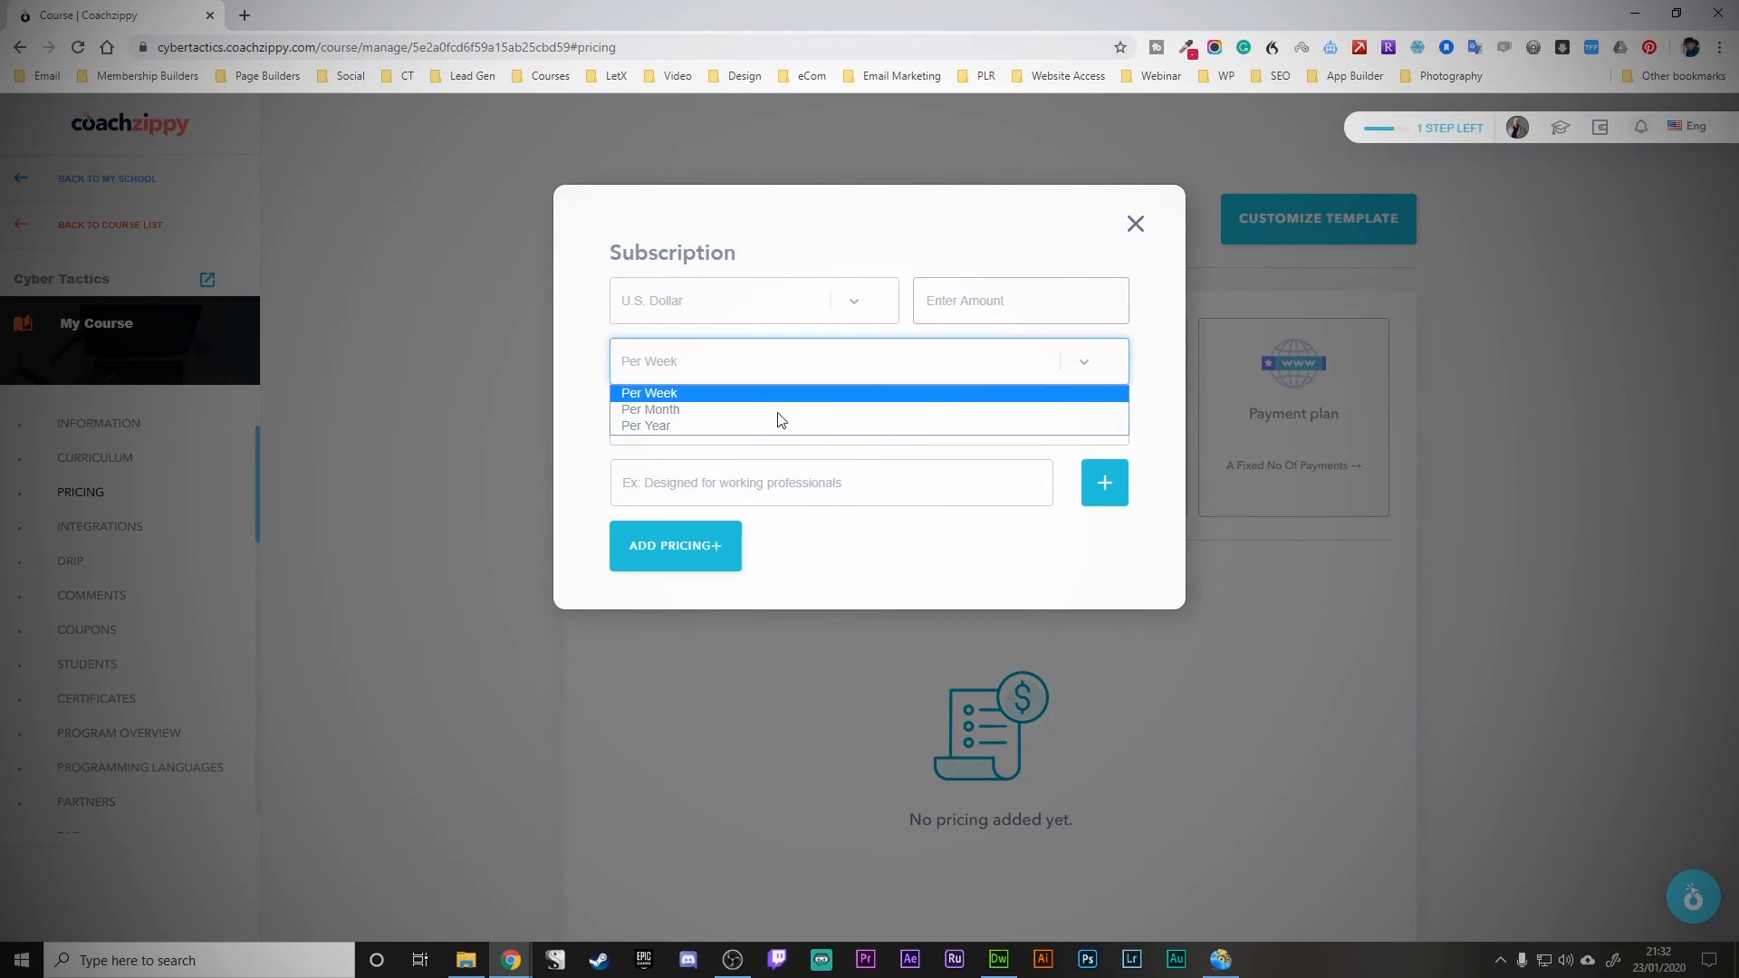
{"action": "left_click", "coordinate": [826, 200]}
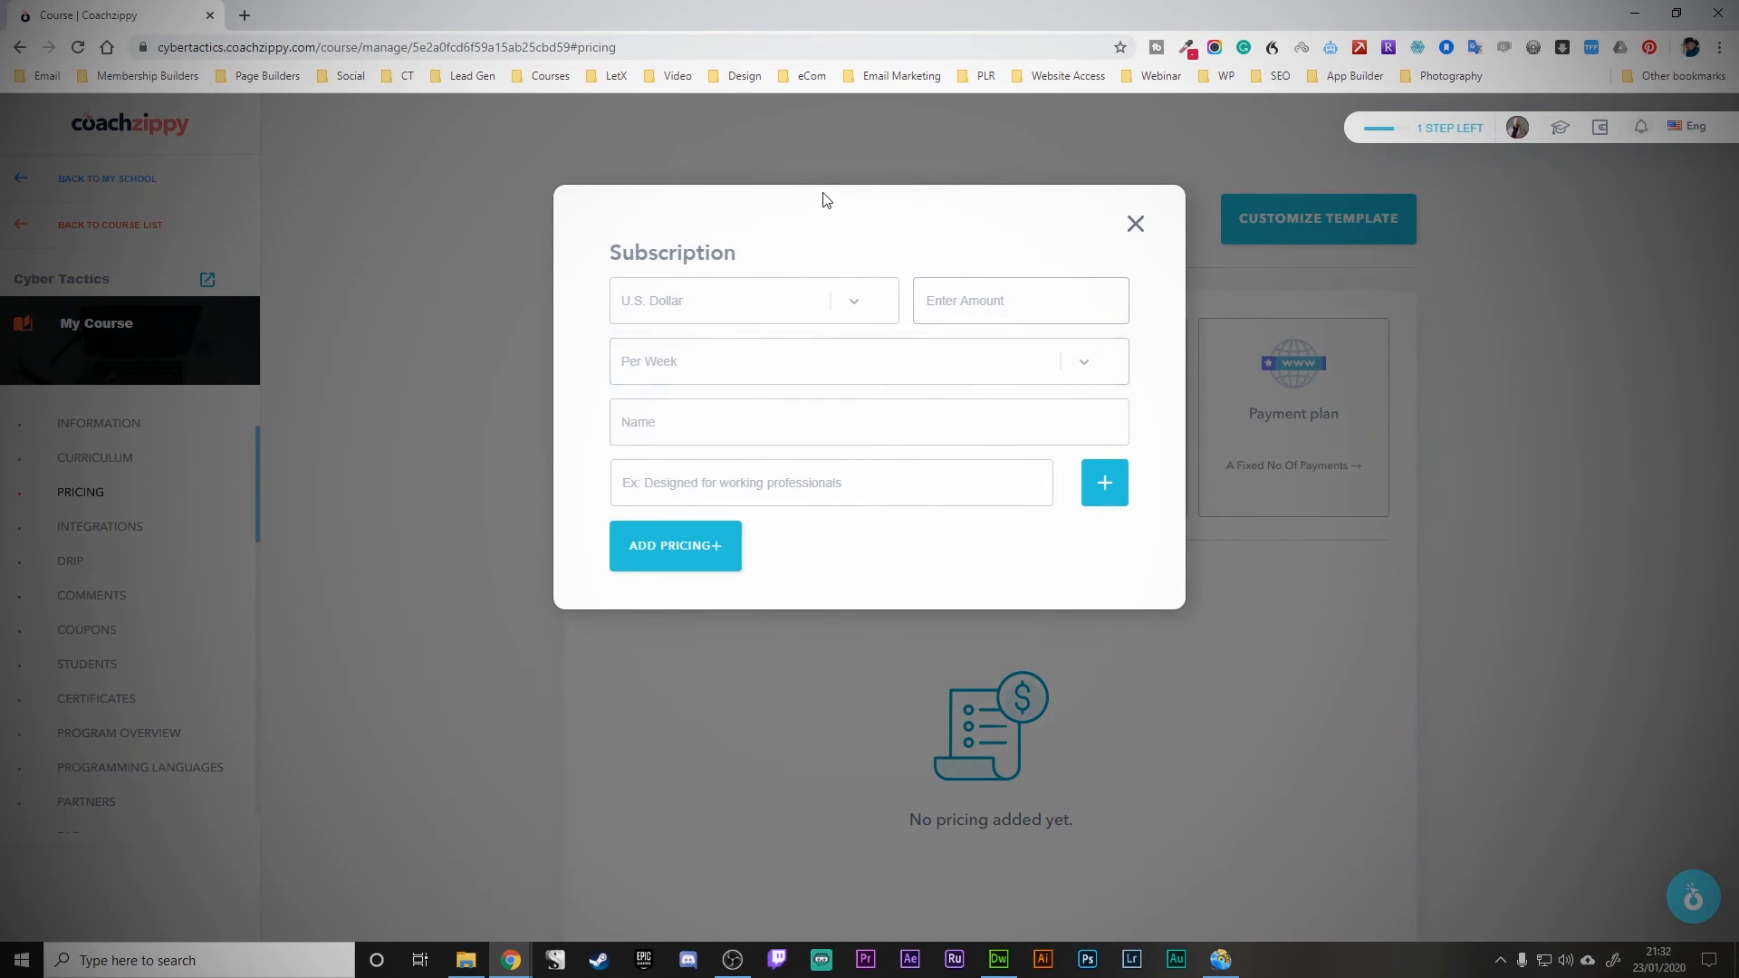
{"action": "left_click", "coordinate": [759, 304]}
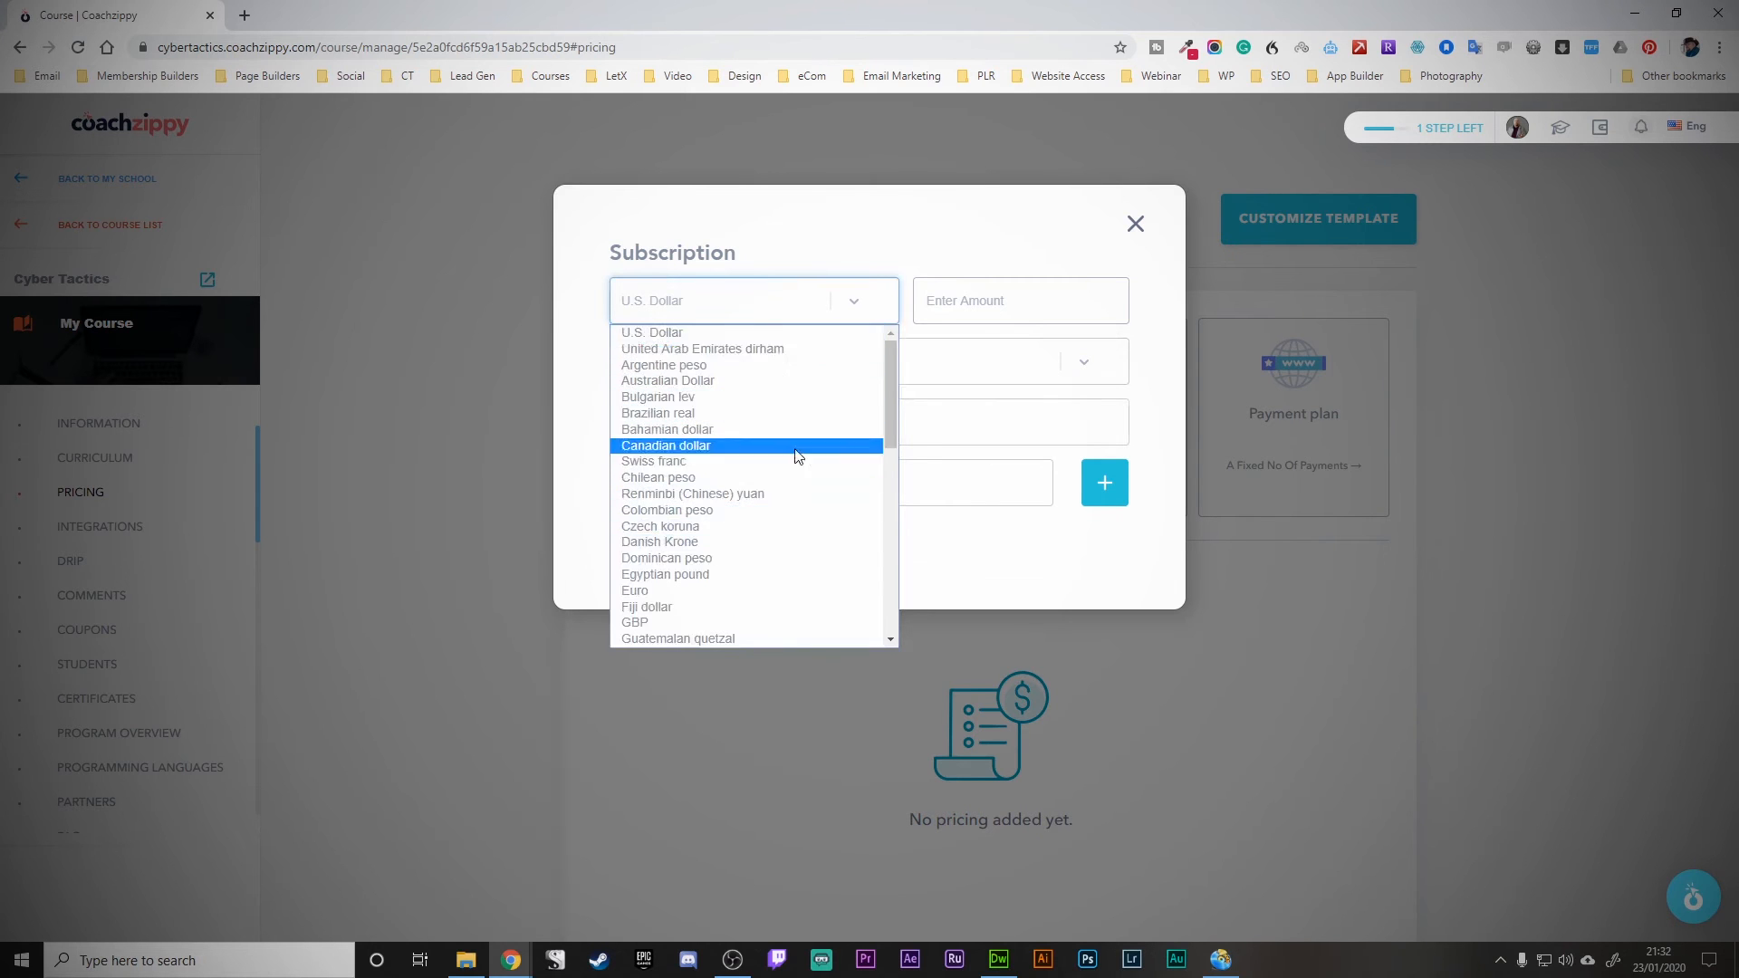
{"action": "left_click", "coordinate": [808, 244]}
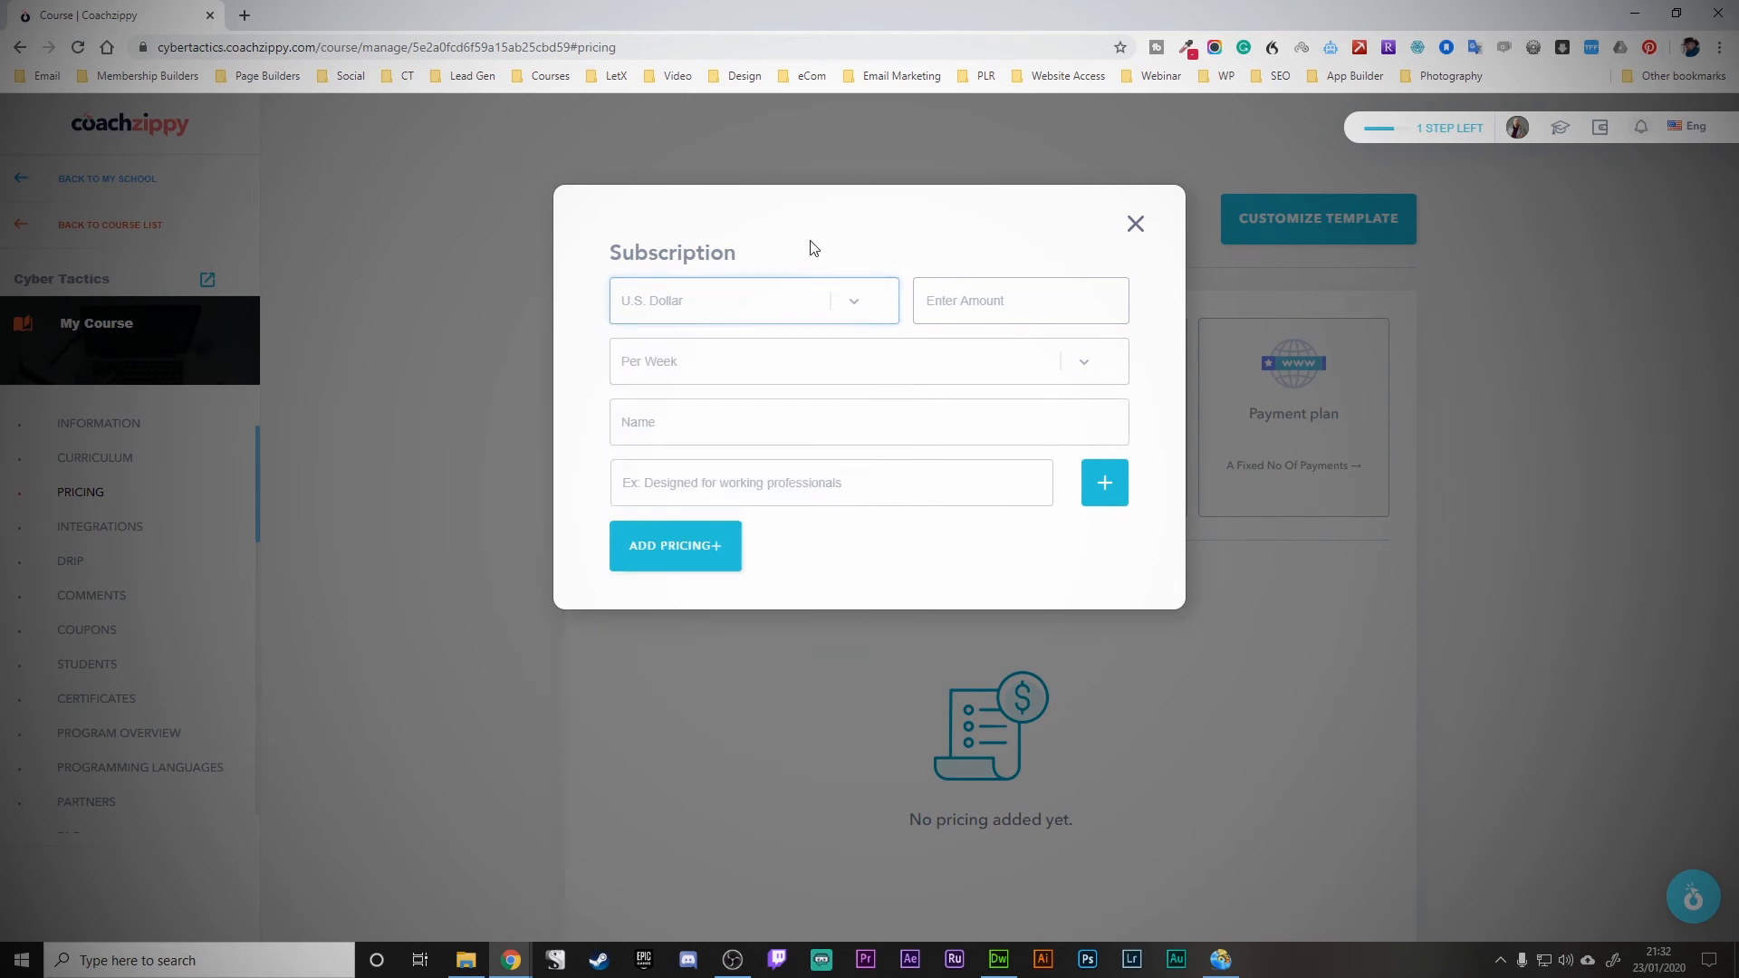
{"action": "left_click", "coordinate": [764, 424]}
{"action": "key", "text": "Escape"}
{"action": "key", "text": "Escape"}
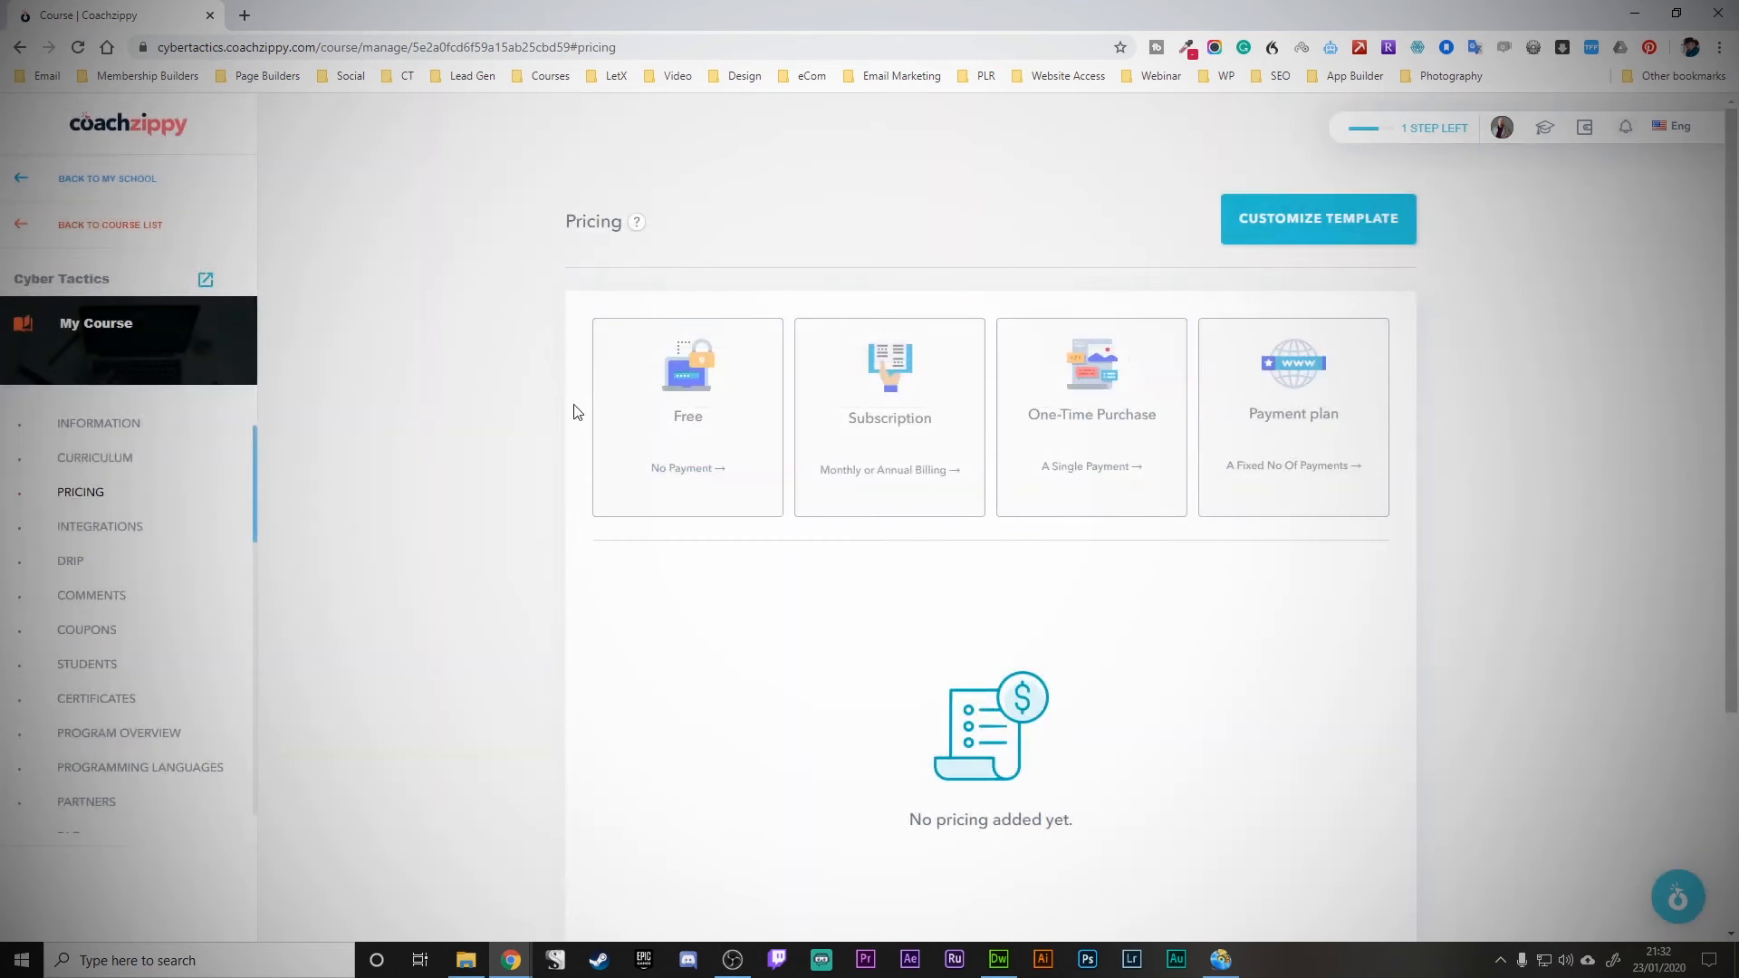
{"action": "left_click", "coordinate": [901, 428]}
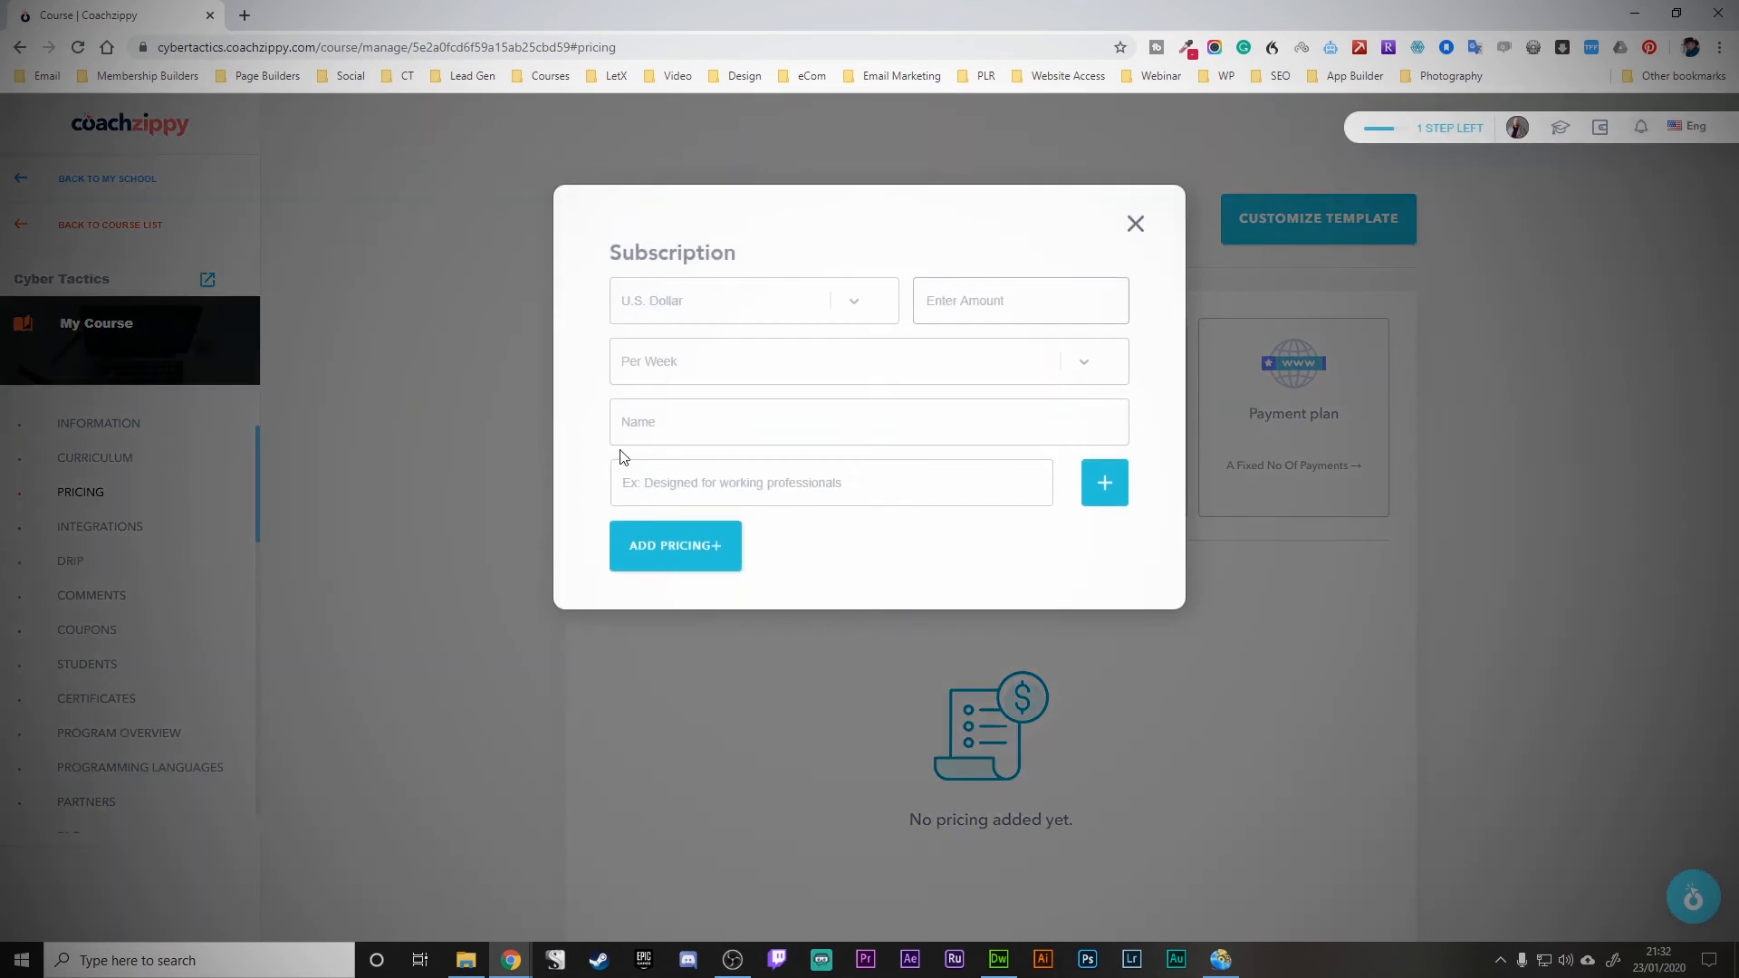
{"action": "left_click", "coordinate": [1100, 497]}
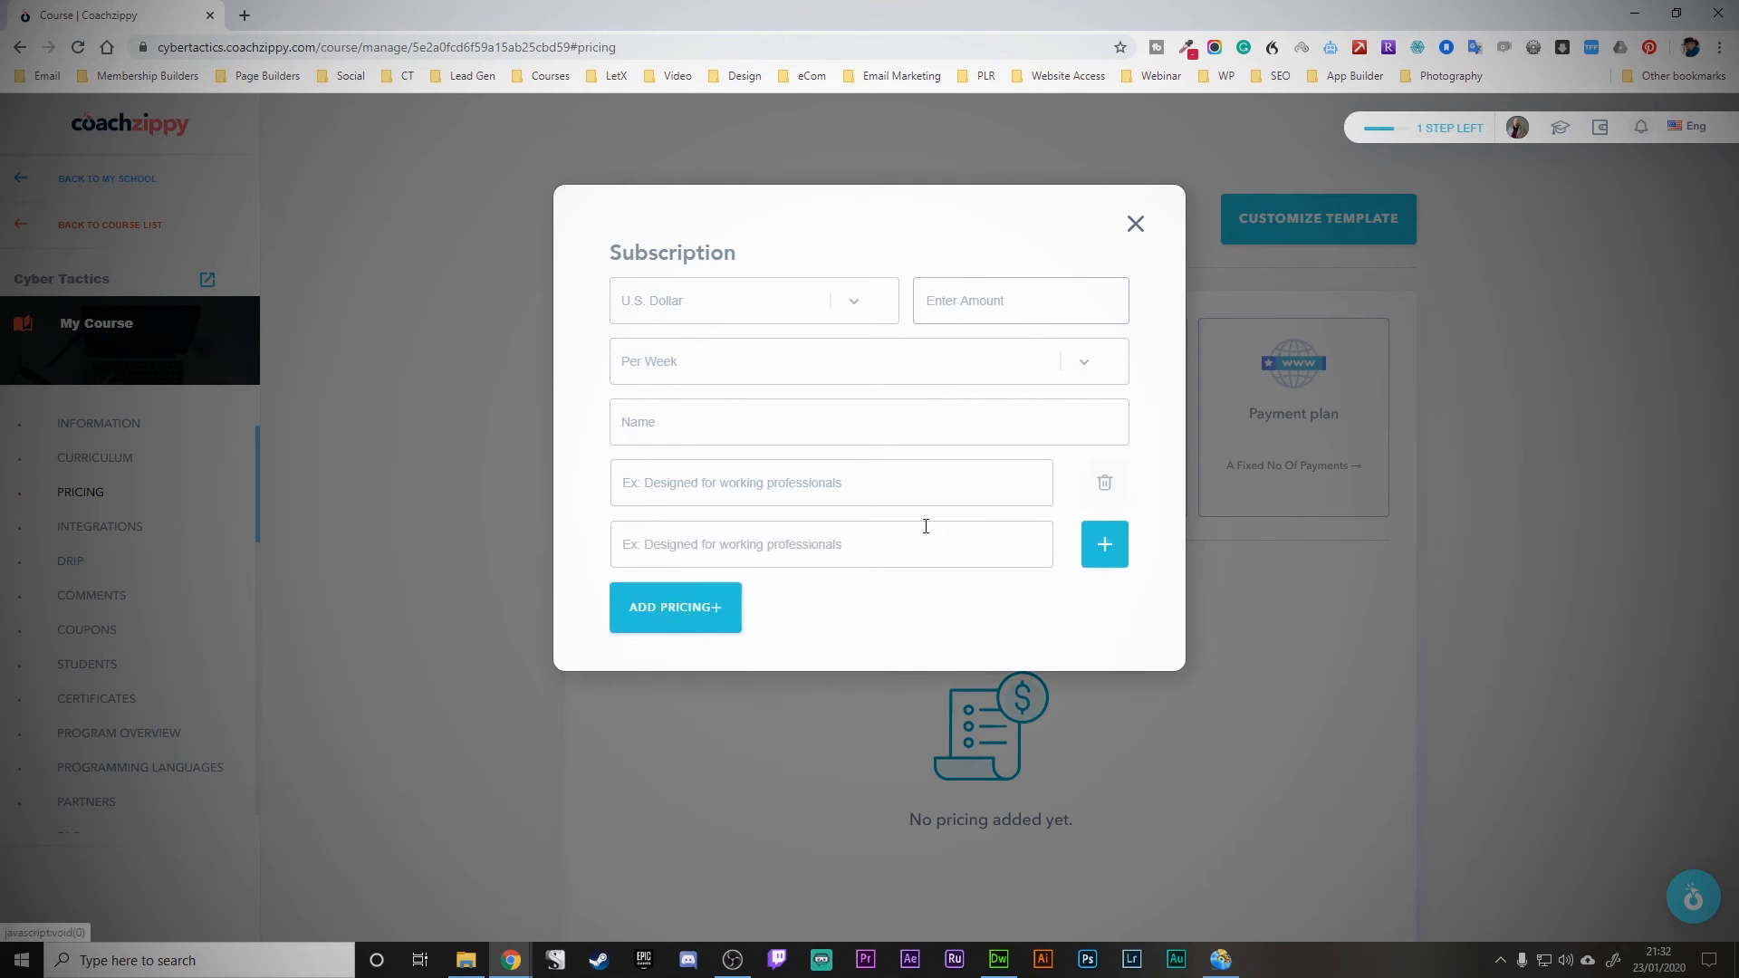
{"action": "left_click", "coordinate": [1107, 484]}
{"action": "left_click", "coordinate": [1135, 224]}
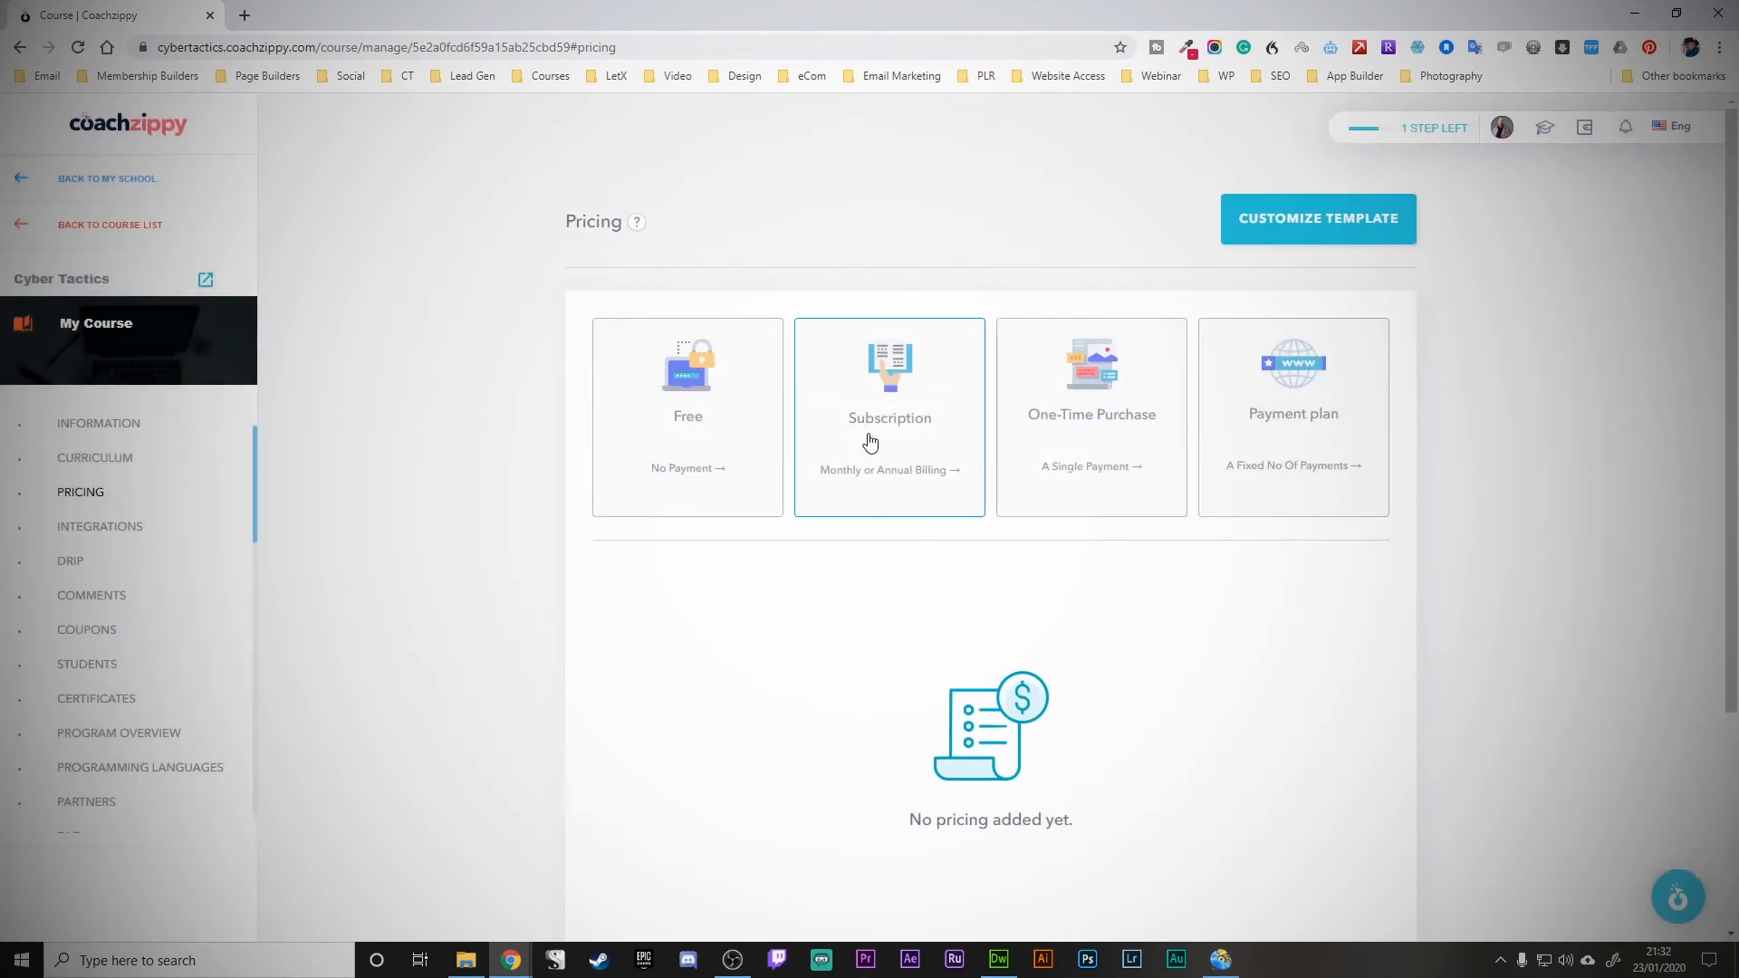
{"action": "left_click", "coordinate": [1073, 367]}
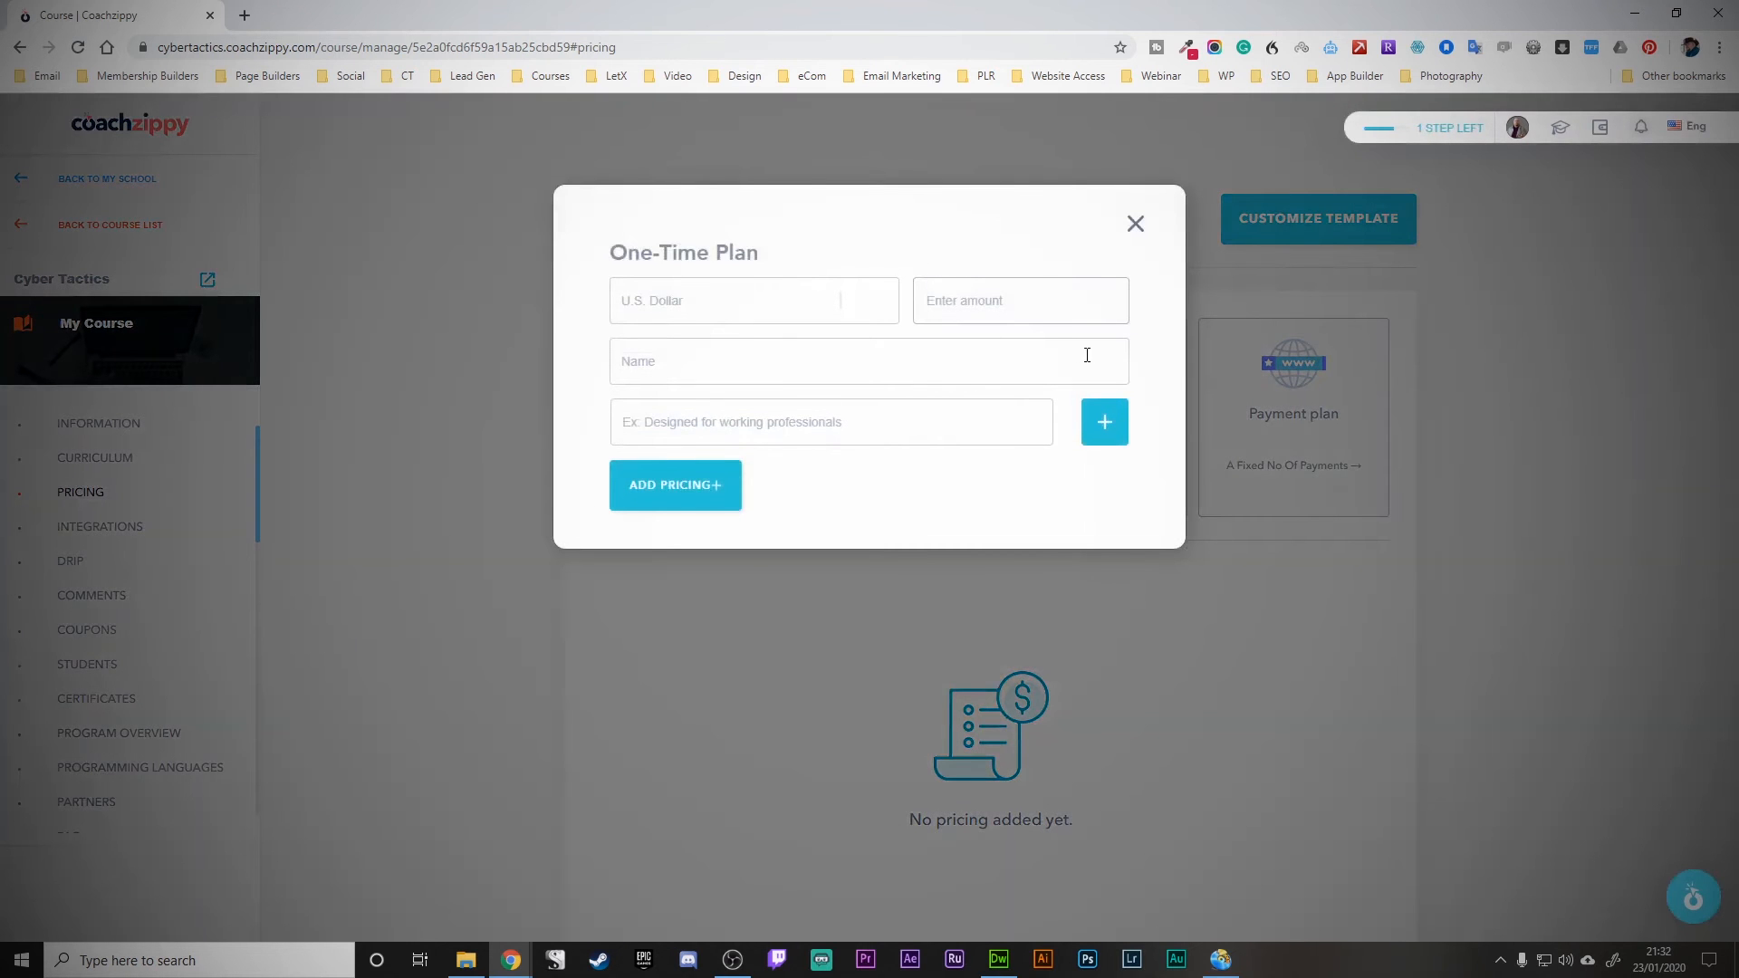
{"action": "left_click", "coordinate": [1107, 422]}
{"action": "left_click", "coordinate": [1112, 503]}
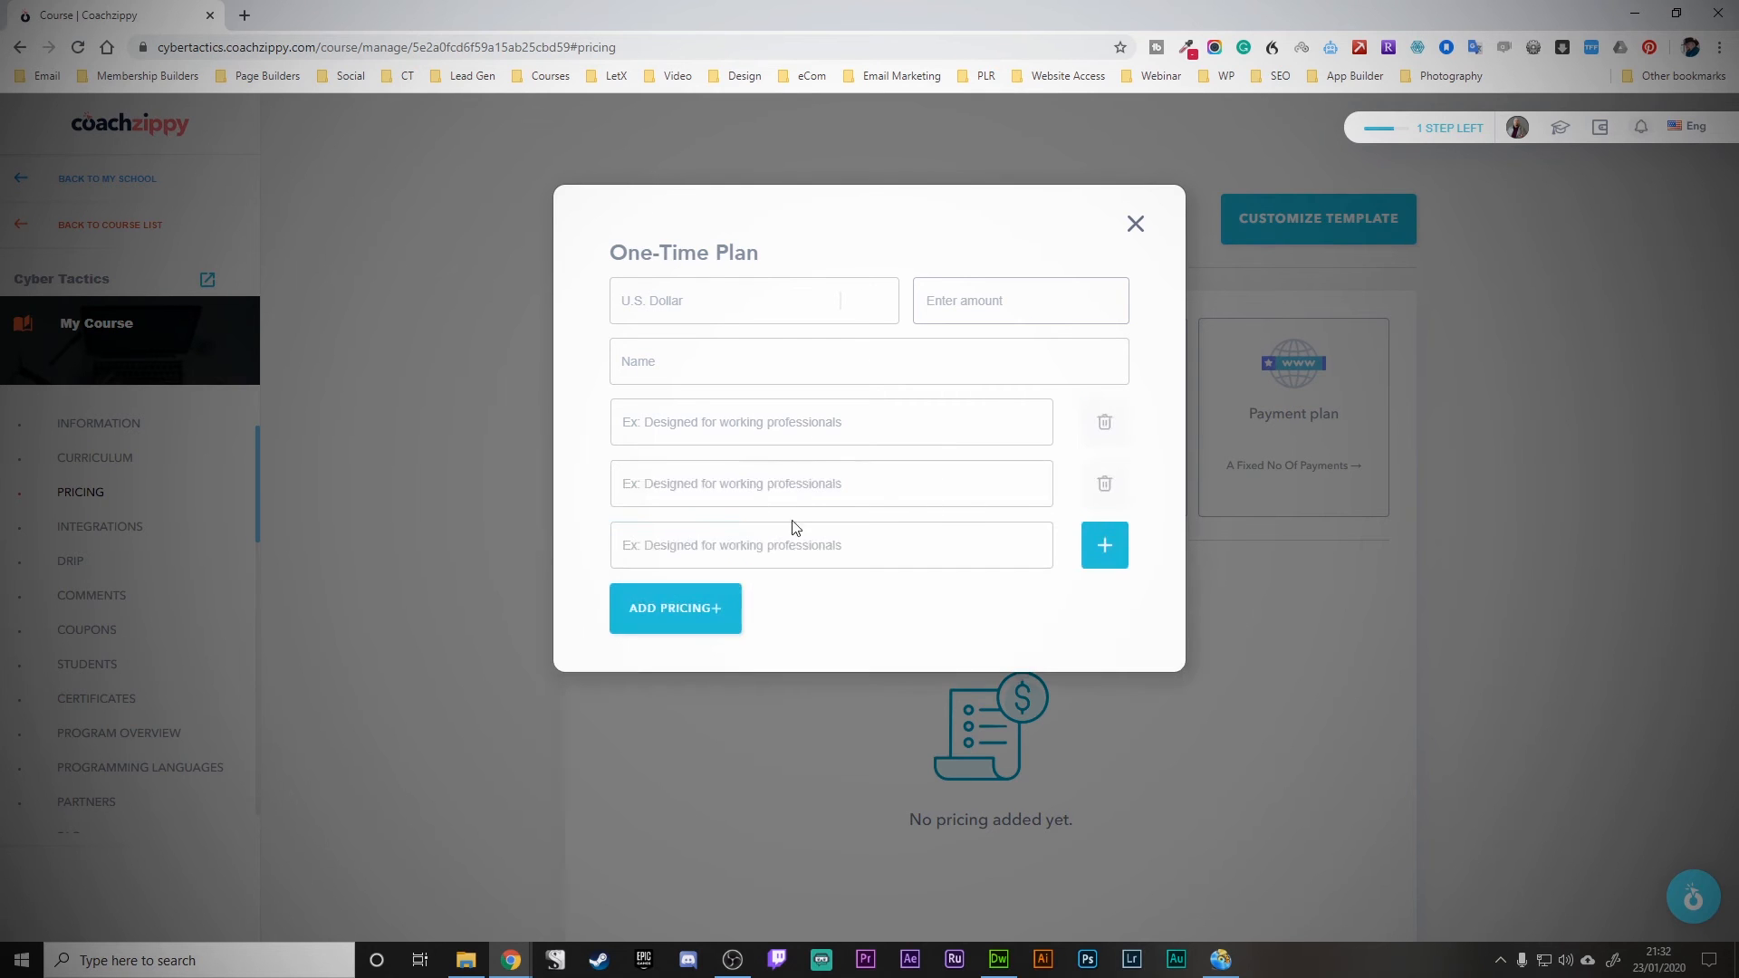
{"action": "left_click", "coordinate": [1104, 484]}
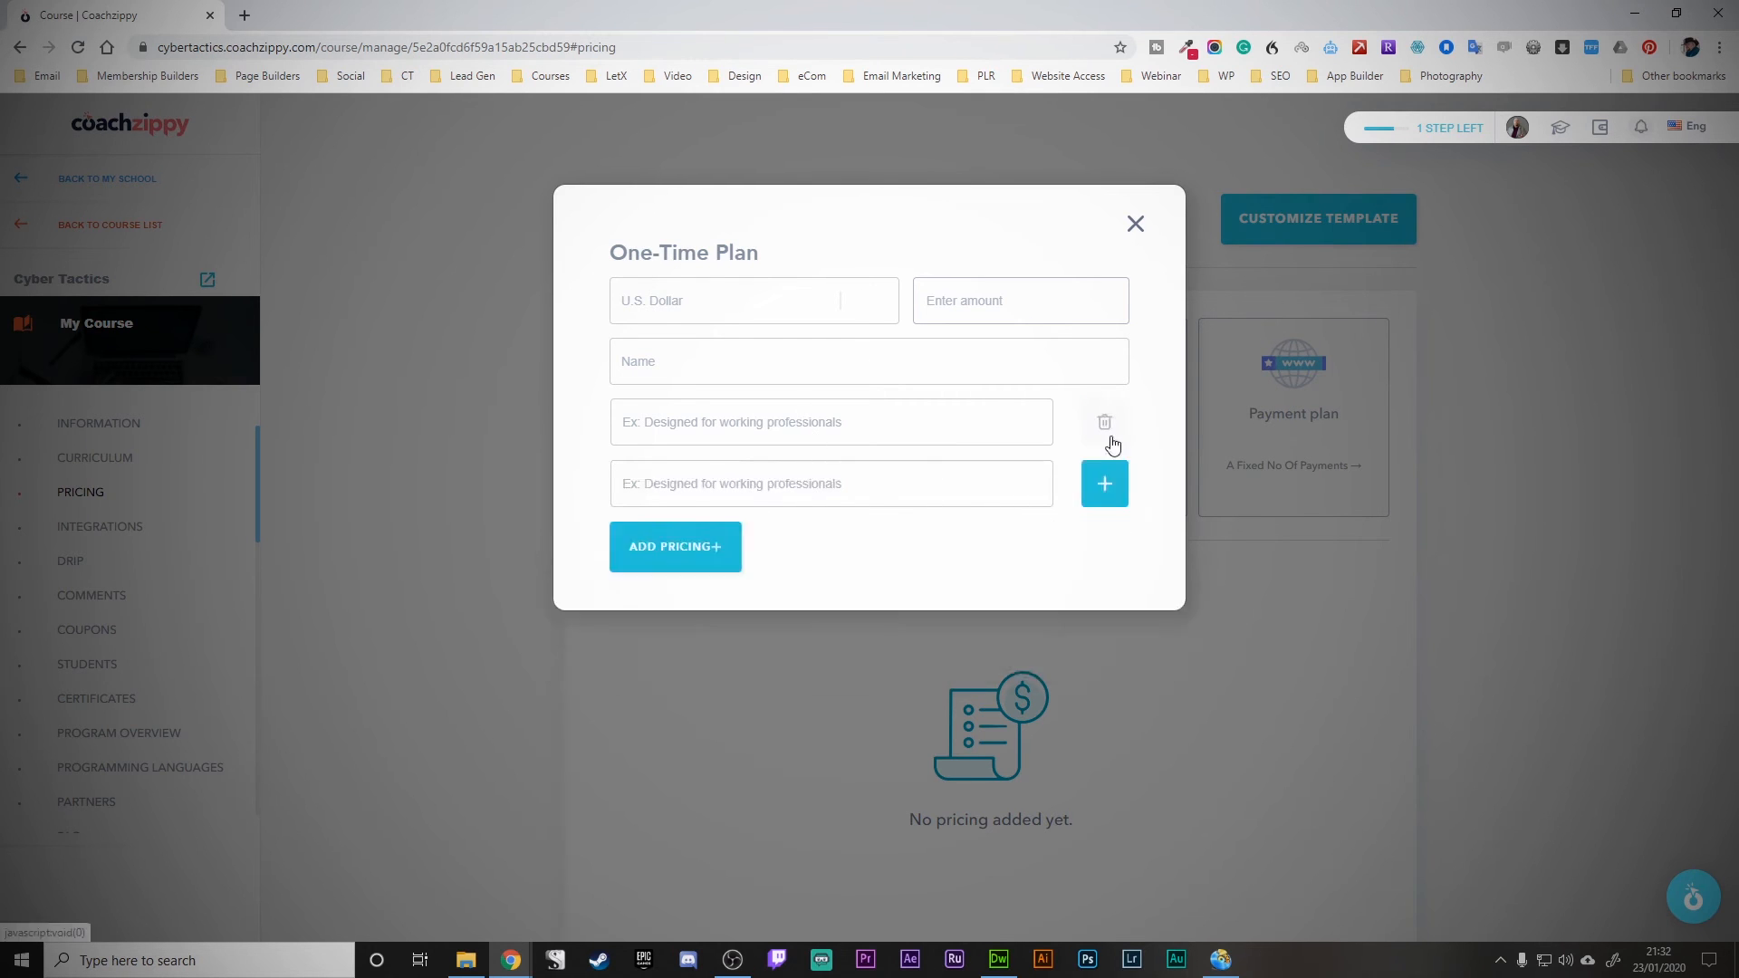
{"action": "left_click", "coordinate": [1104, 423]}
{"action": "left_click", "coordinate": [1136, 224]}
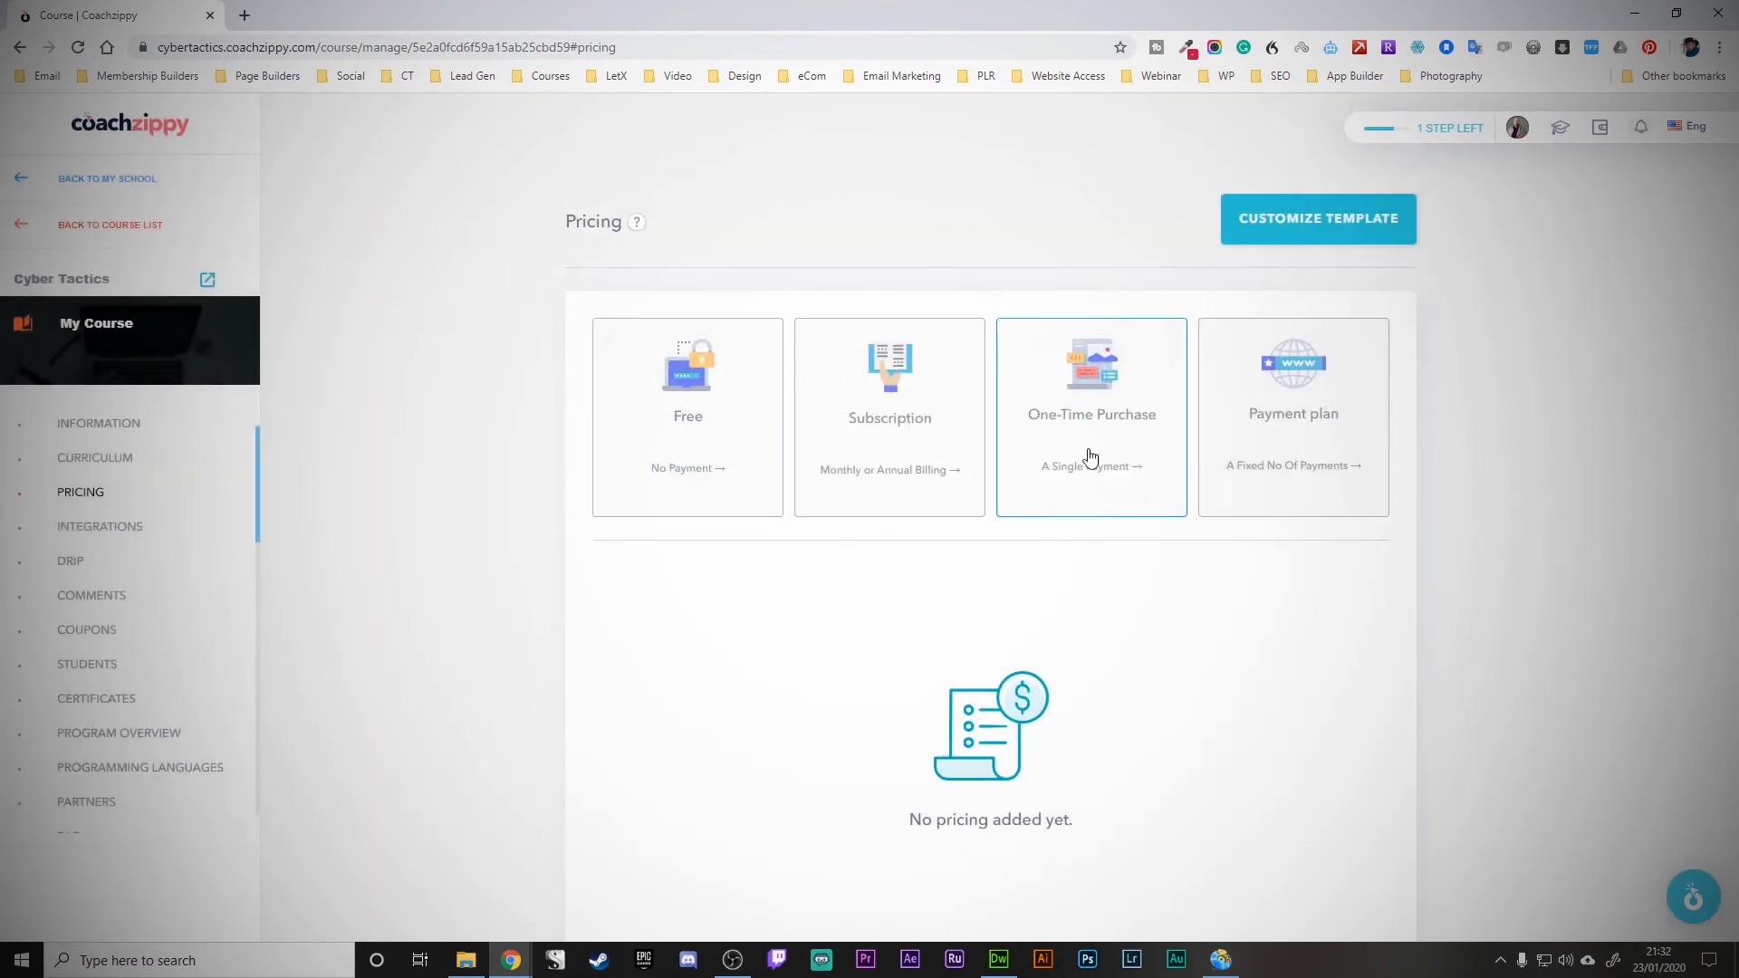
{"action": "left_click", "coordinate": [1274, 373]}
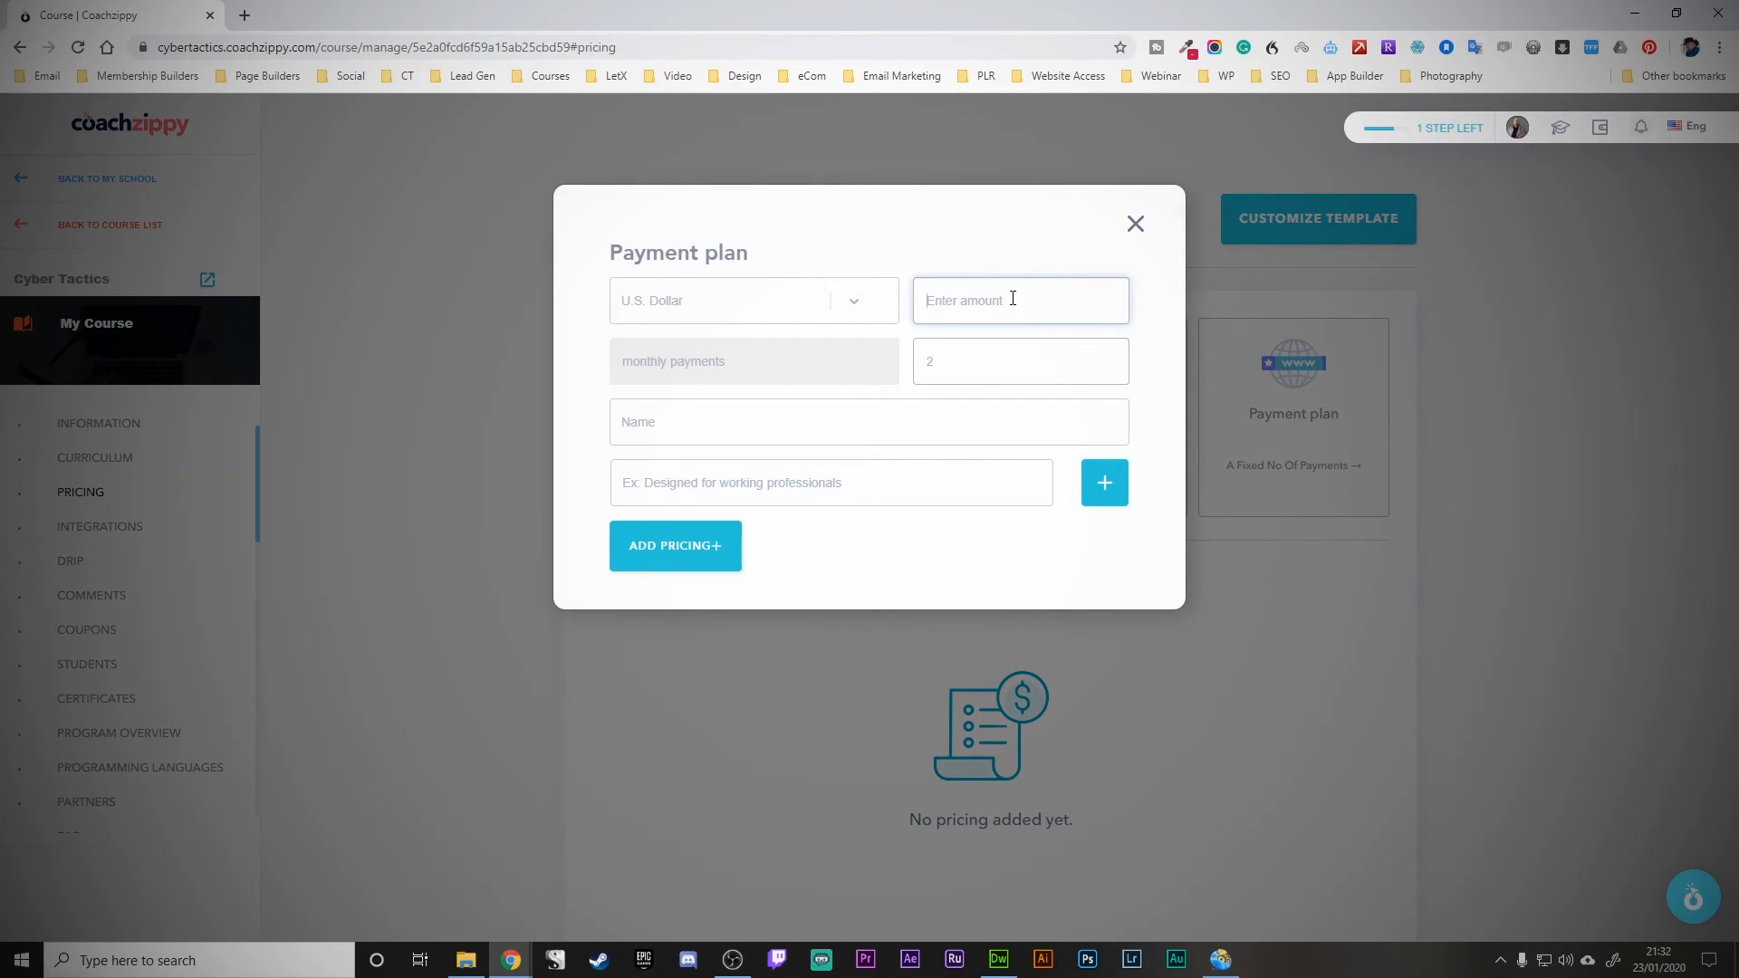
{"action": "left_click_drag", "start_coordinate": [951, 369], "coordinate": [852, 356]}
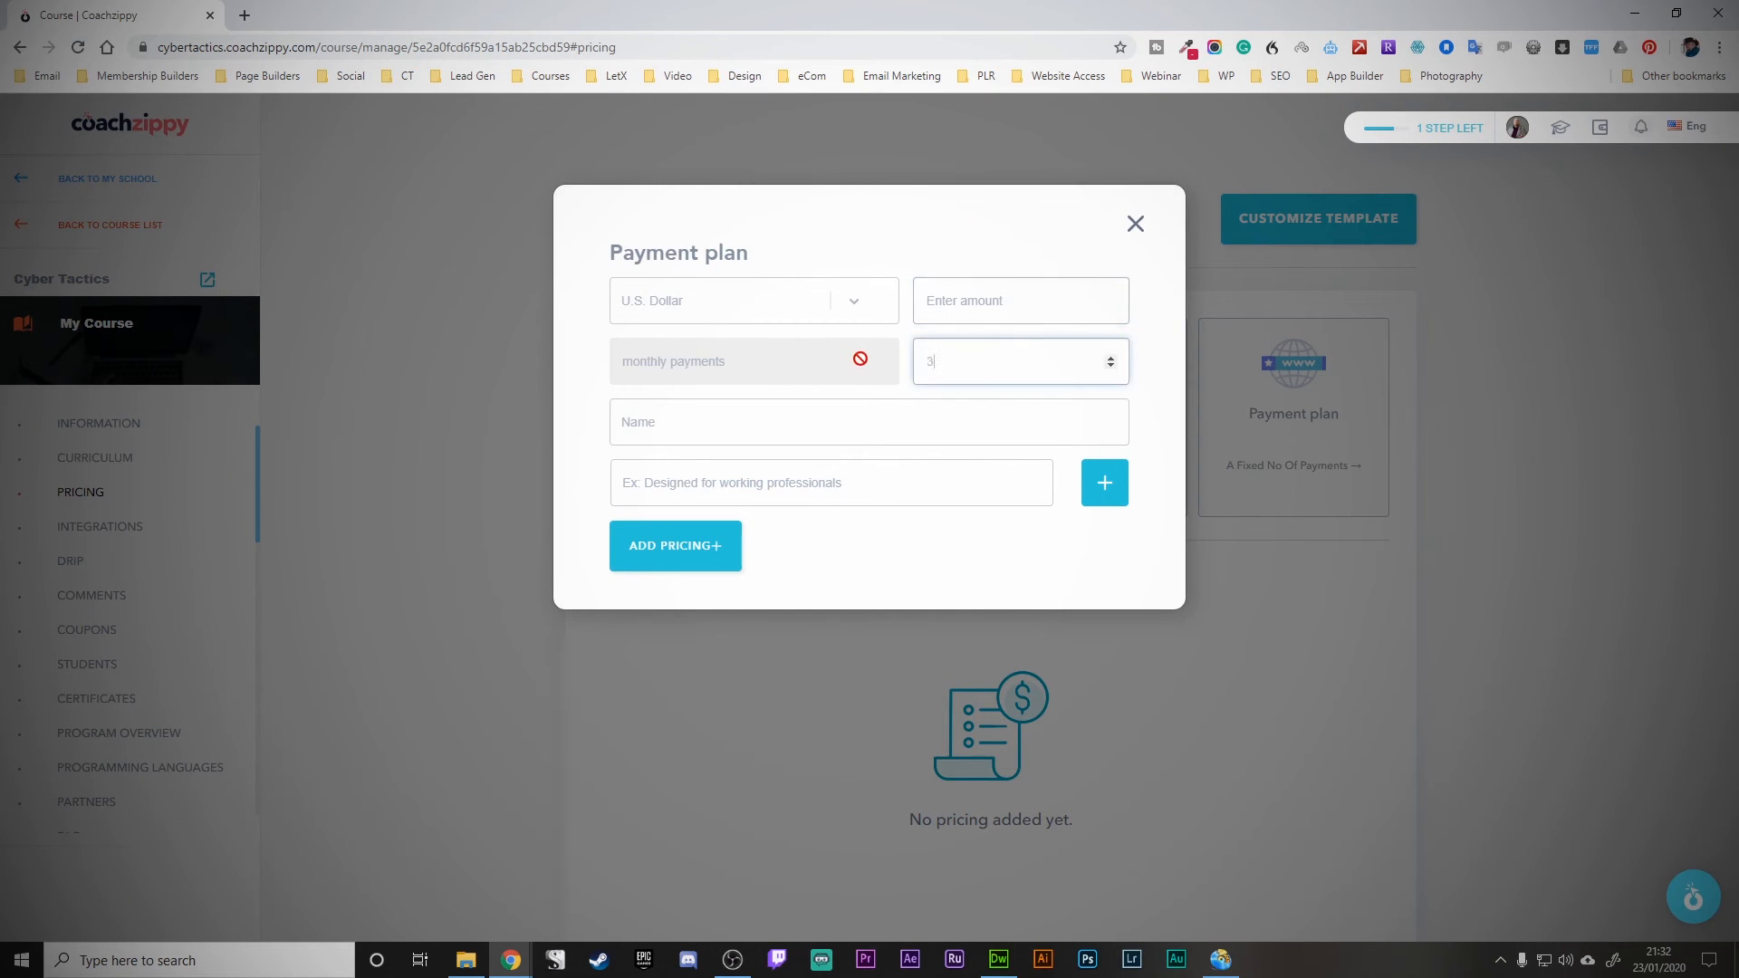
{"action": "left_click", "coordinate": [674, 364]}
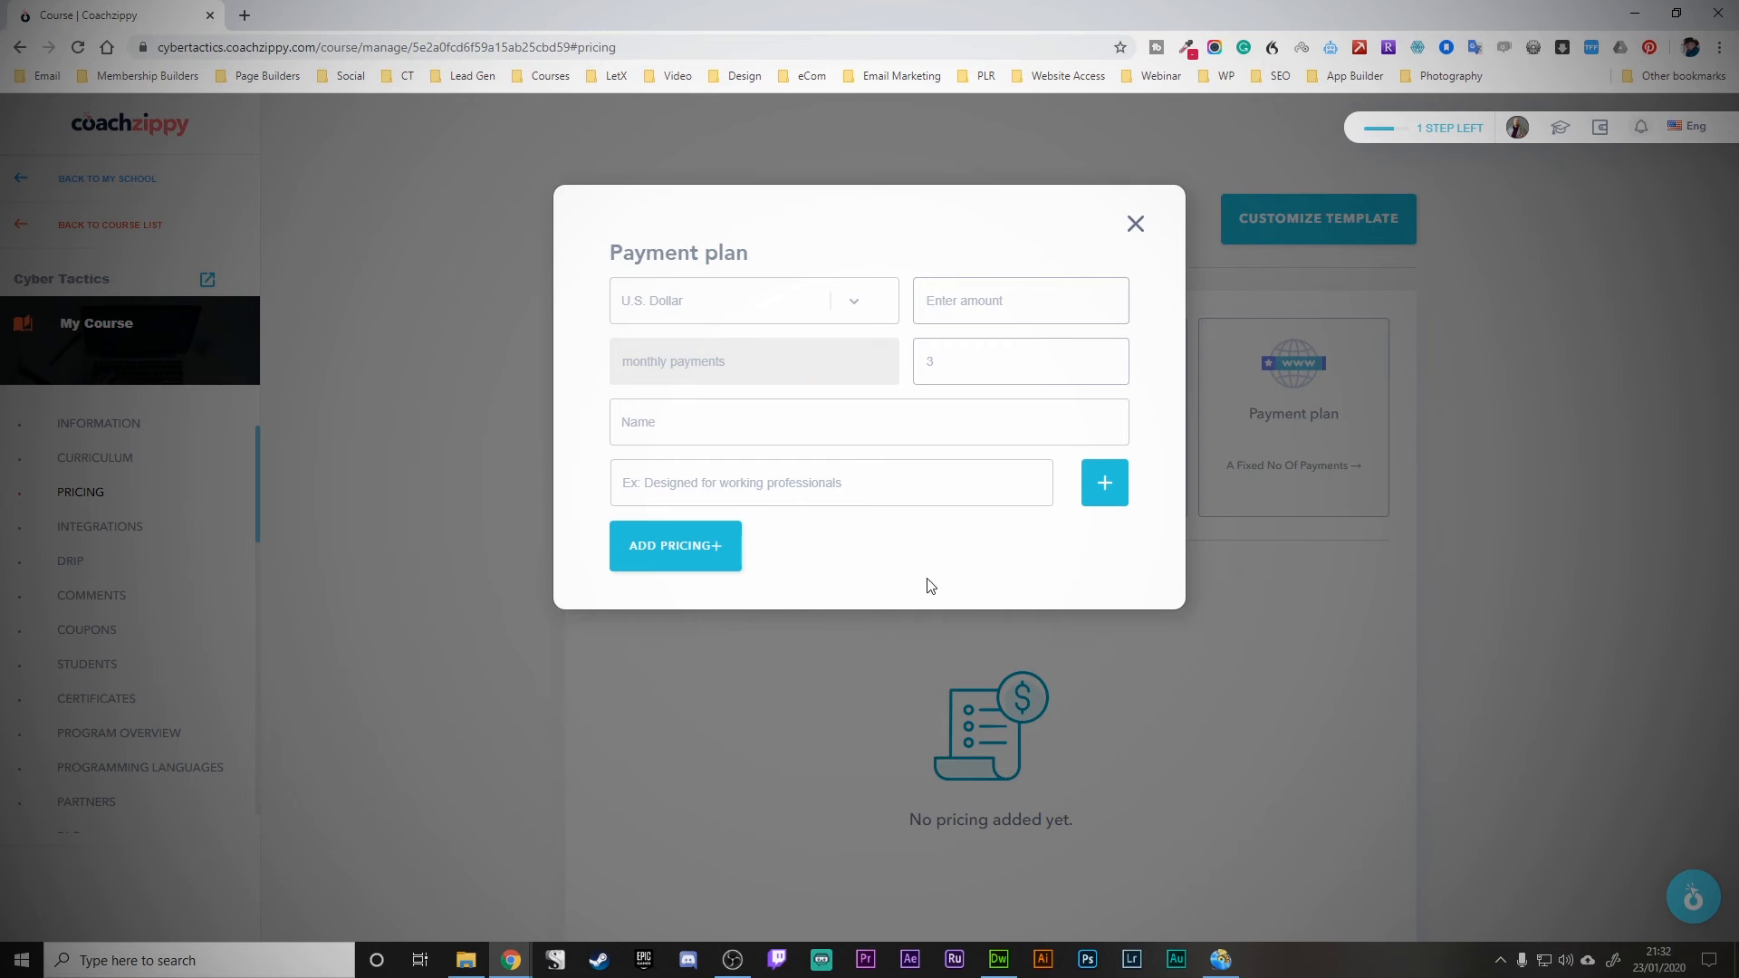
{"action": "left_click", "coordinate": [1136, 224]}
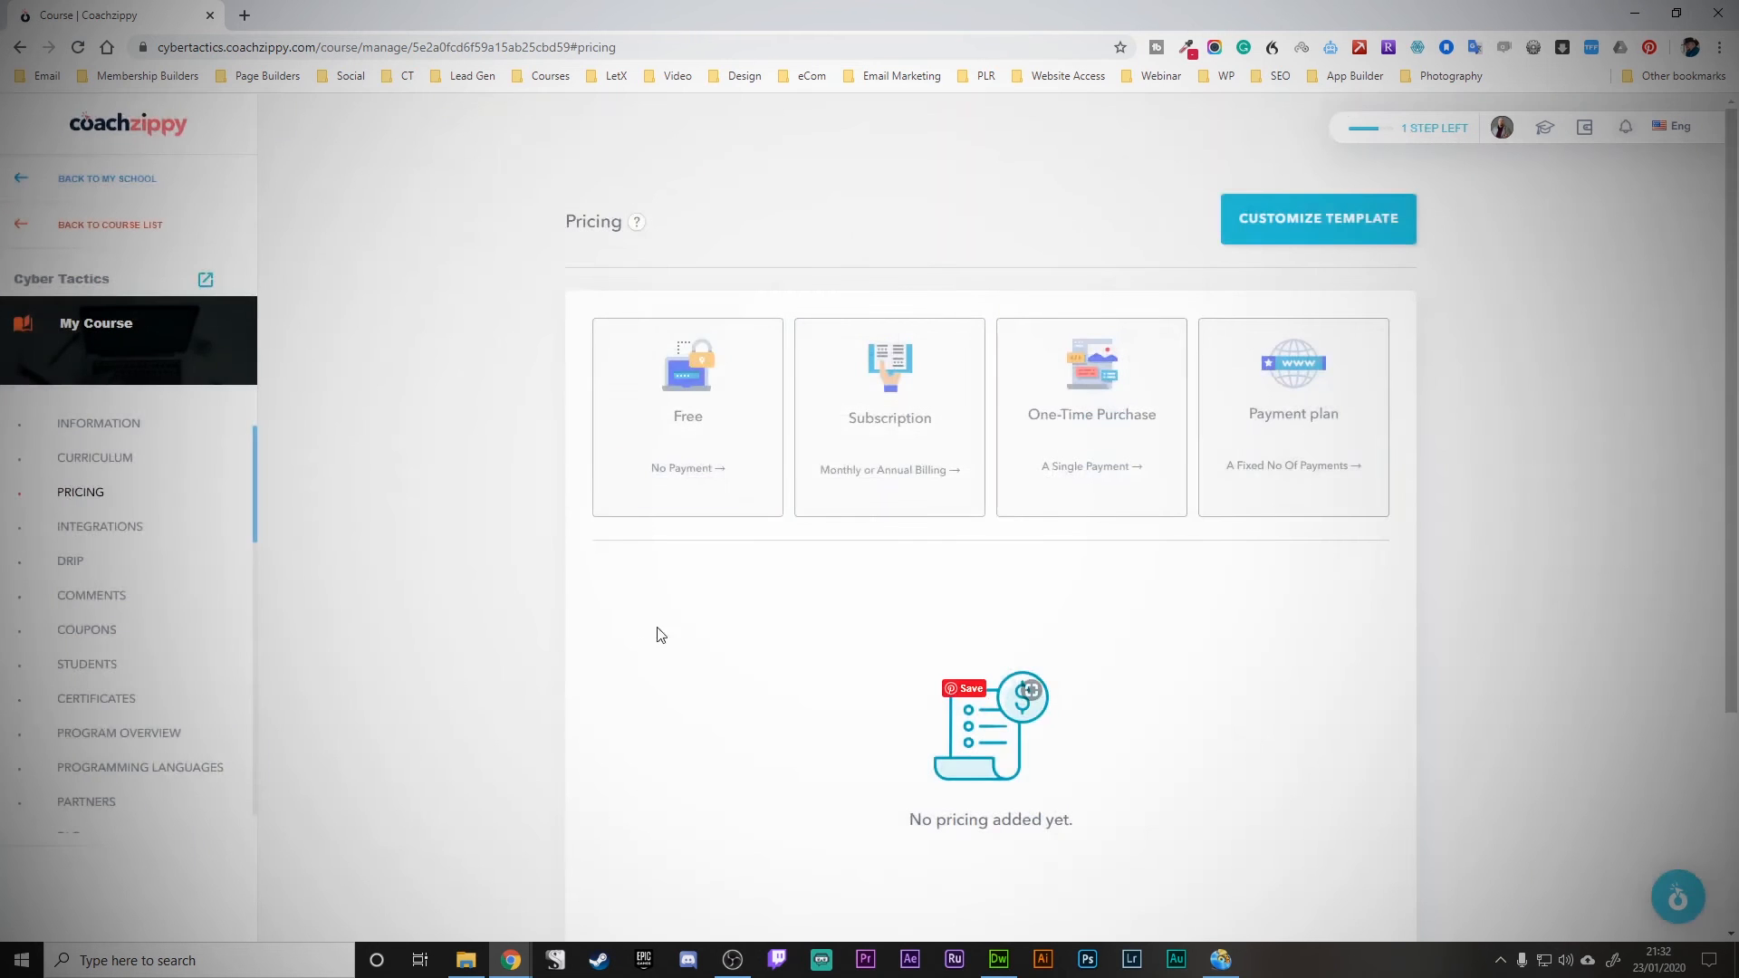
- Pick the Free pricing card, name it Free Plan, and enter the first feature line
{"action": "left_click", "coordinate": [672, 412]}
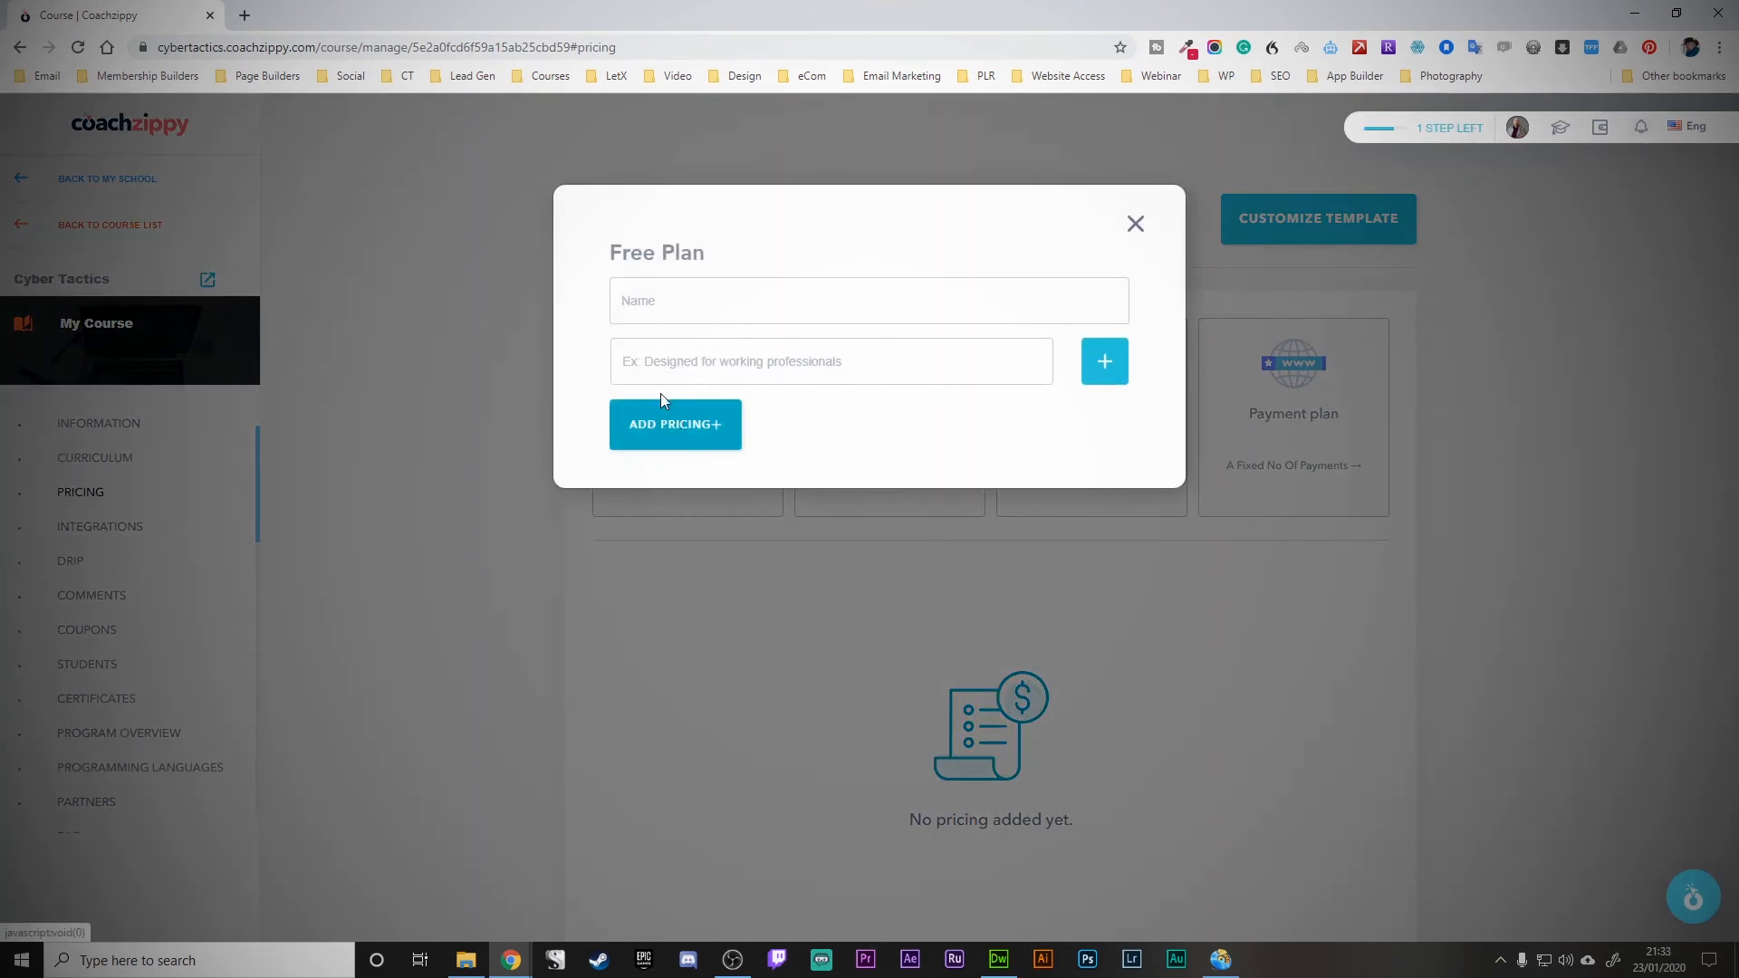
{"action": "left_click", "coordinate": [675, 306]}
{"action": "type", "text": "Free Plan"}
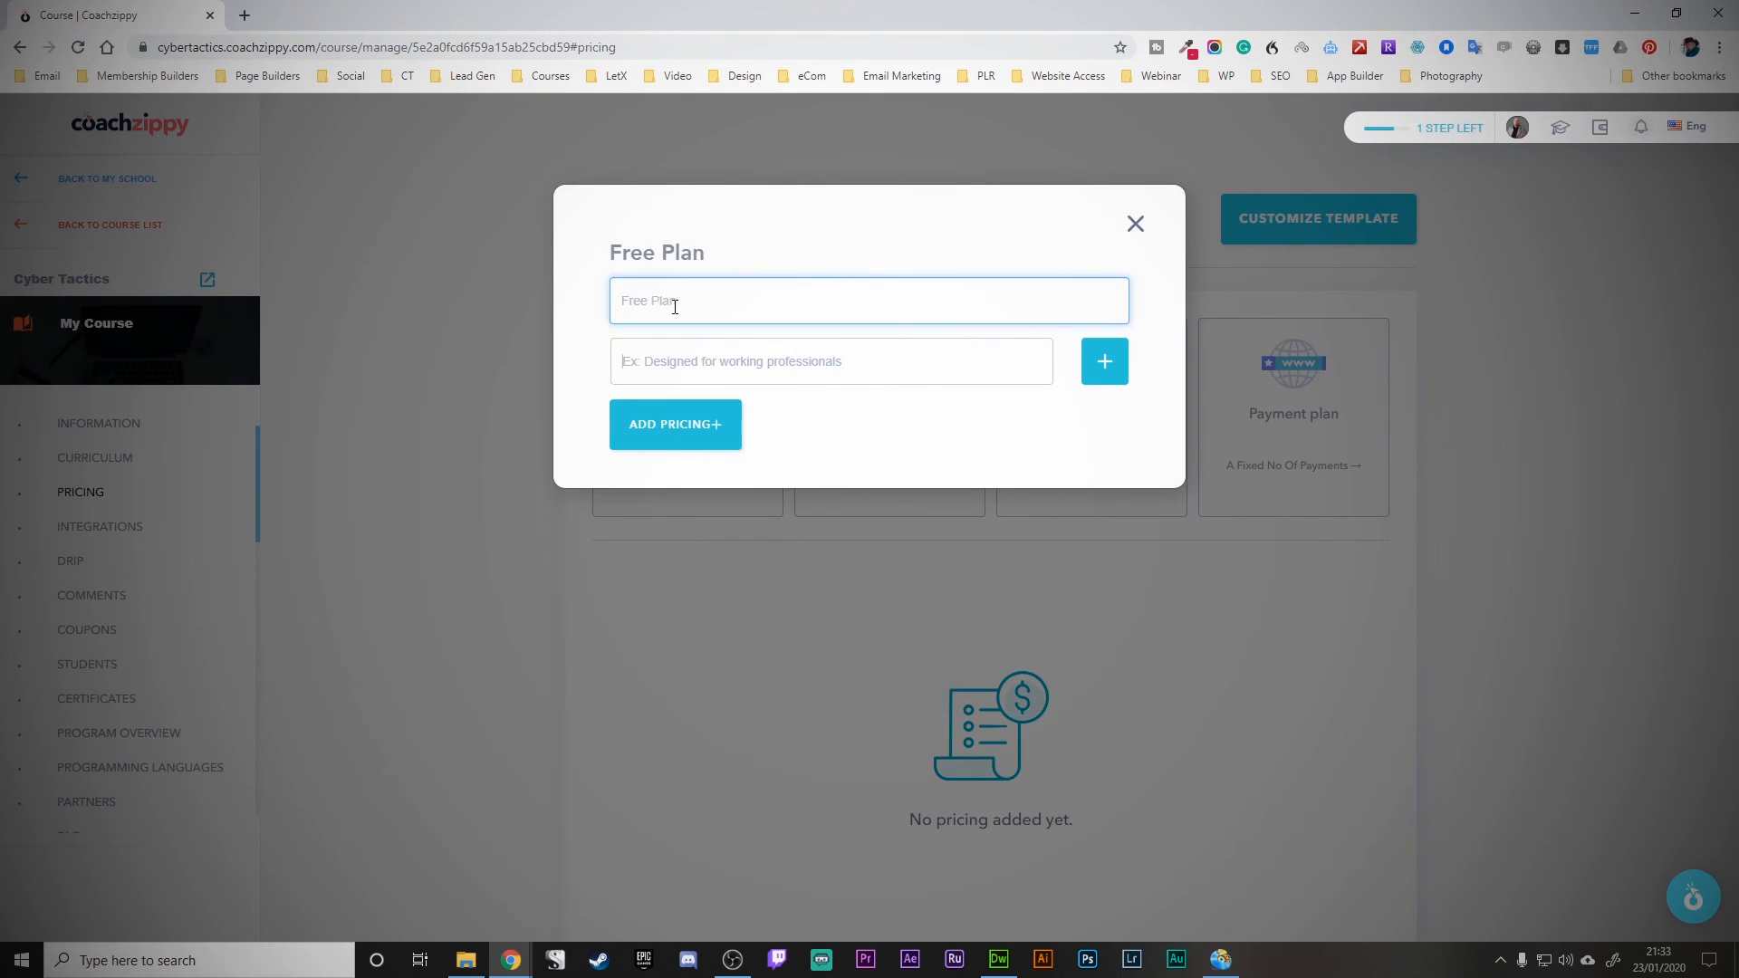
{"action": "key", "text": "Tab"}
{"action": "type", "text": "This"}
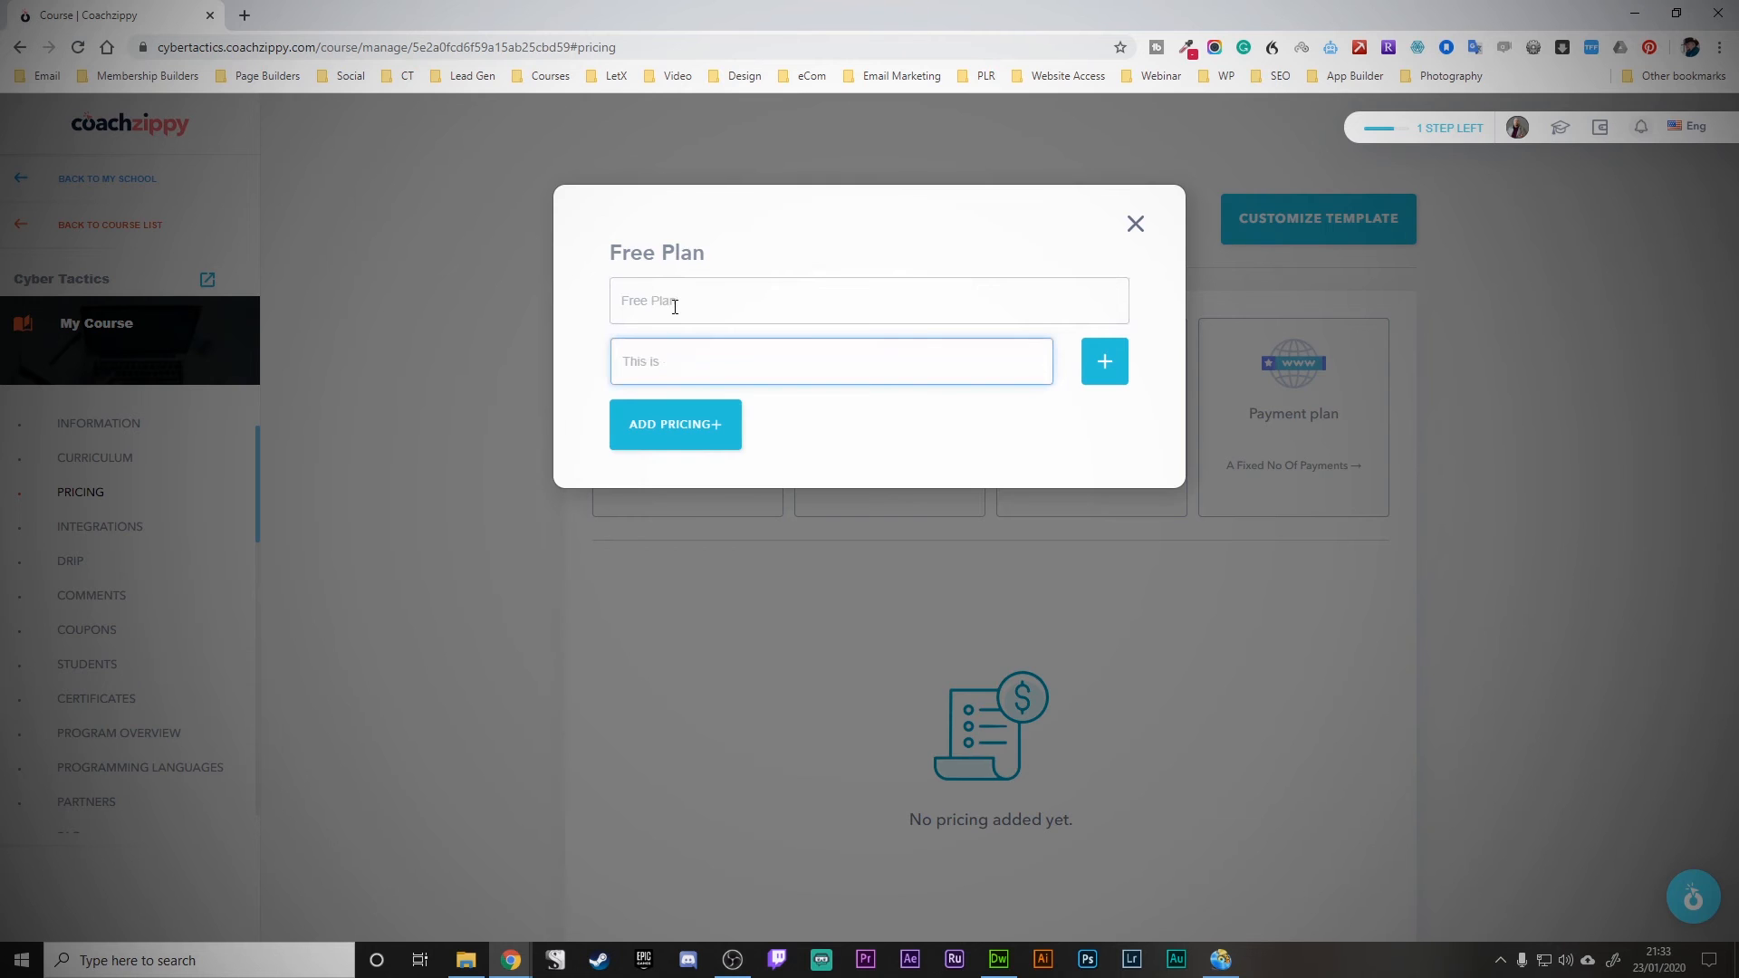
- Add feature lines 'Yes, completely free' and 'Why haven't you got this yet', then save the plan
{"action": "left_click", "coordinate": [1100, 363]}
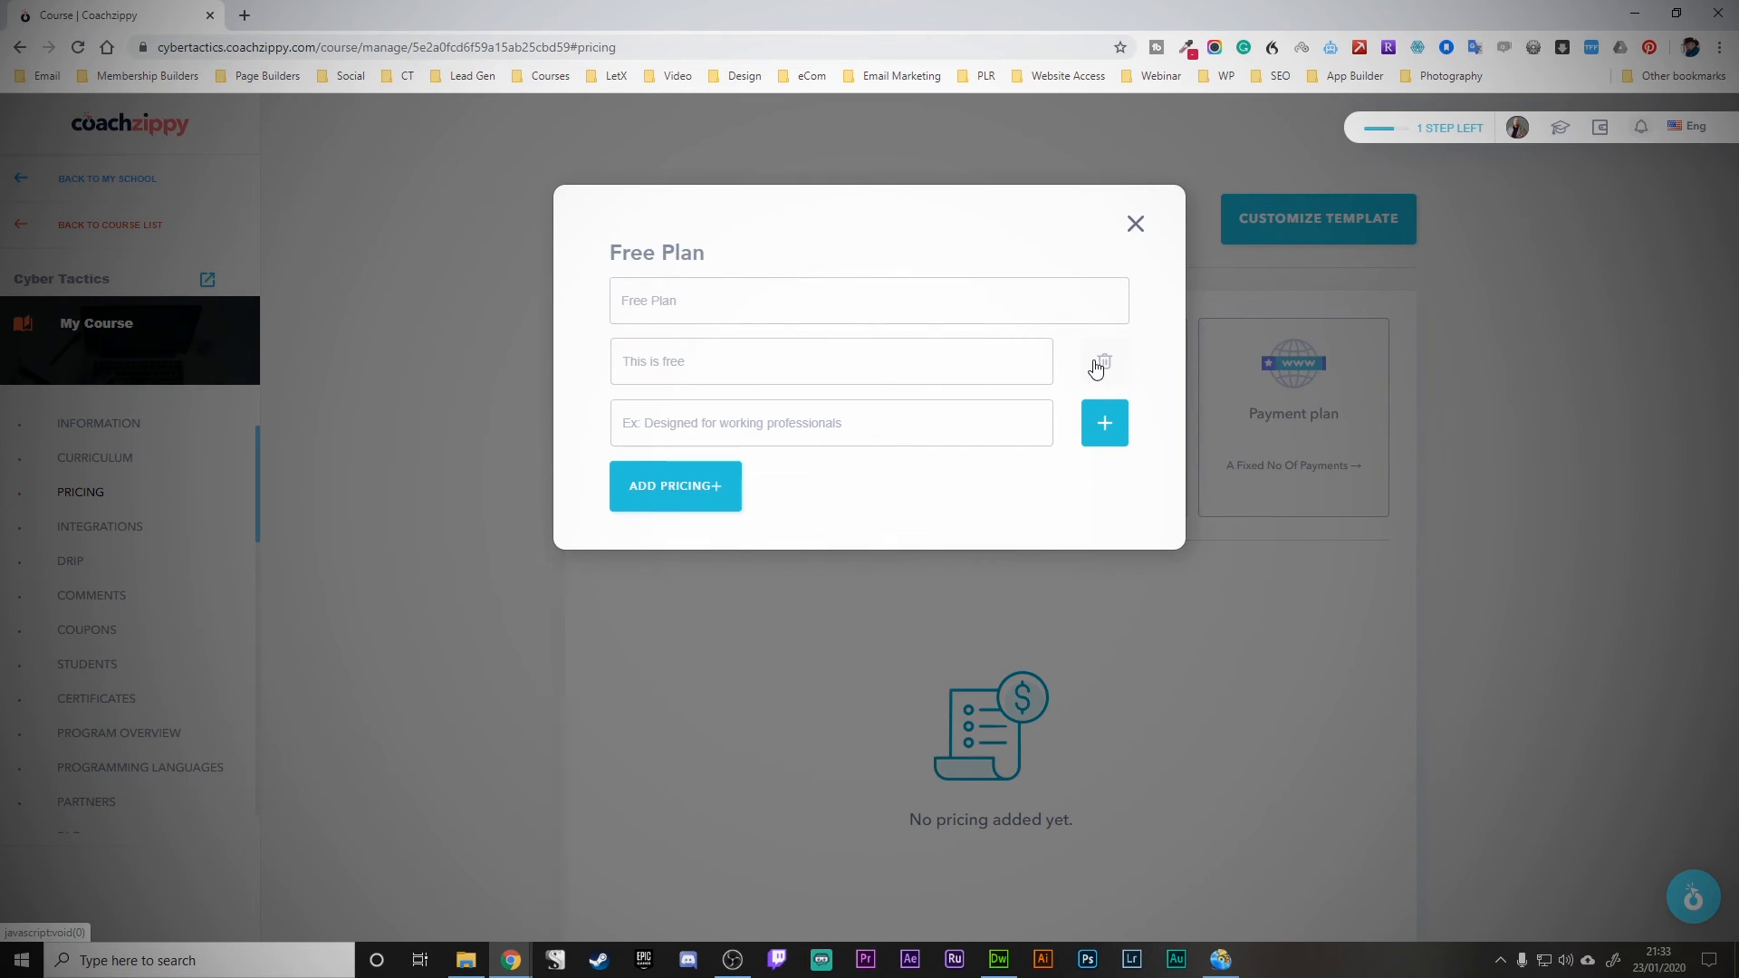
{"action": "type", "text": "Ye"}
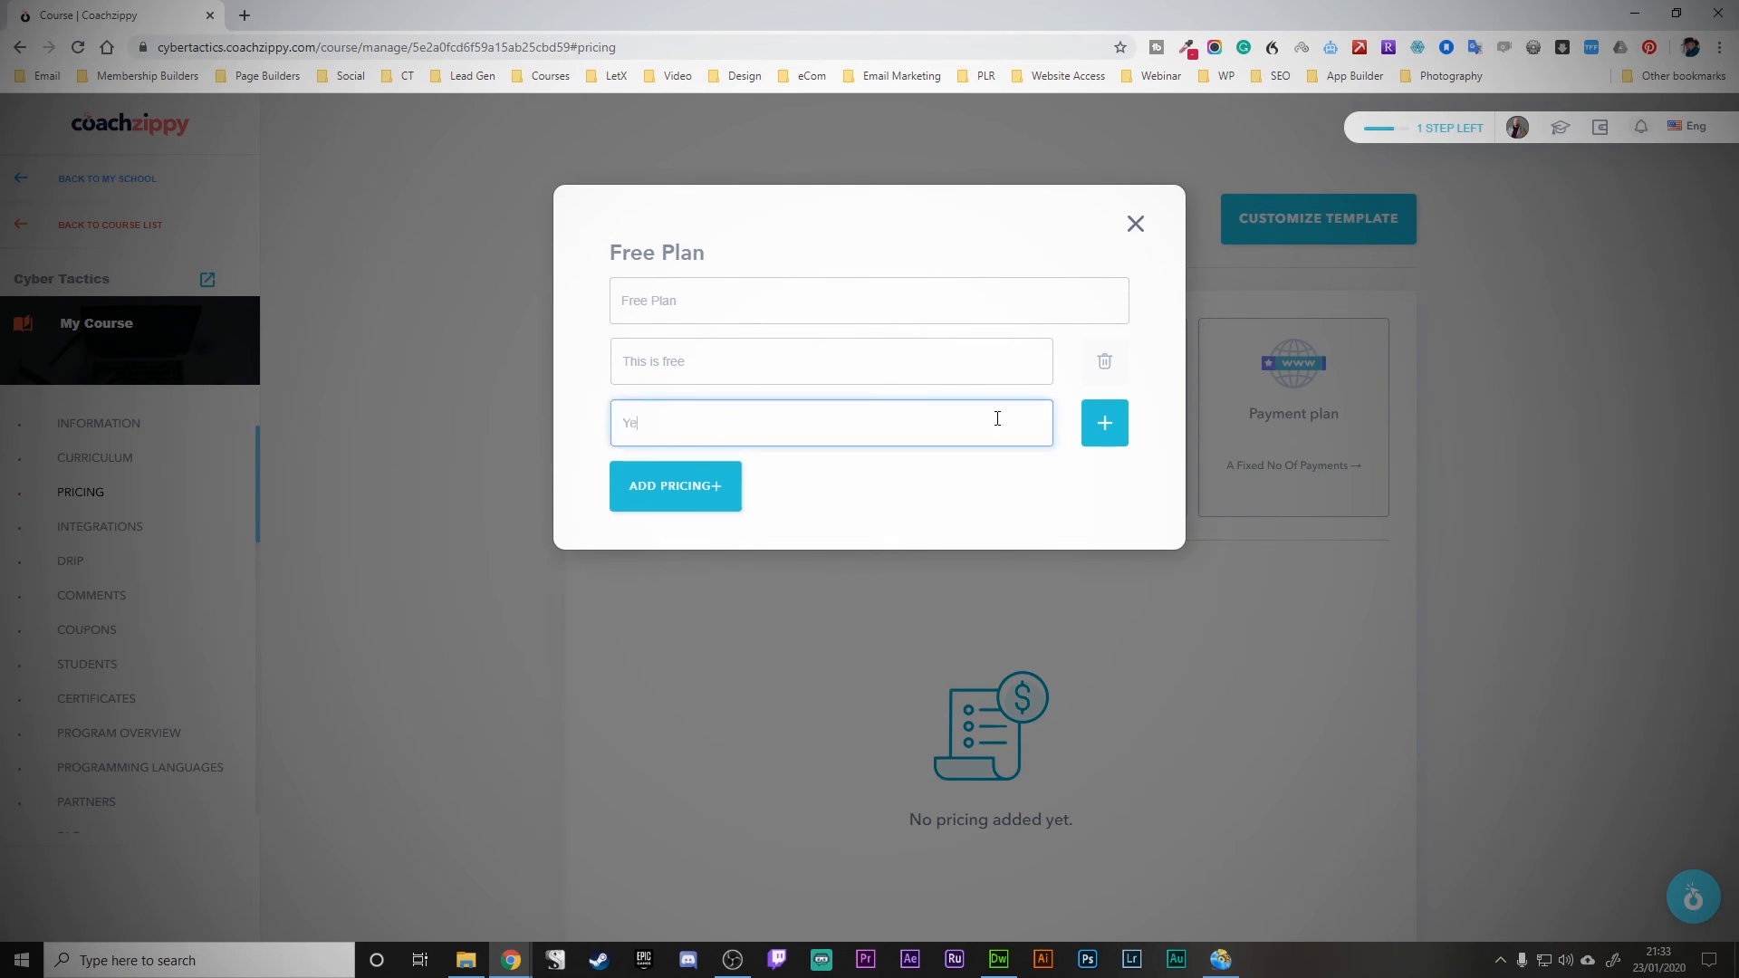
{"action": "type", "text": "s, completely free"}
{"action": "left_click", "coordinate": [1116, 430]}
{"action": "left_click", "coordinate": [805, 469]}
{"action": "type", "text": "Why have"}
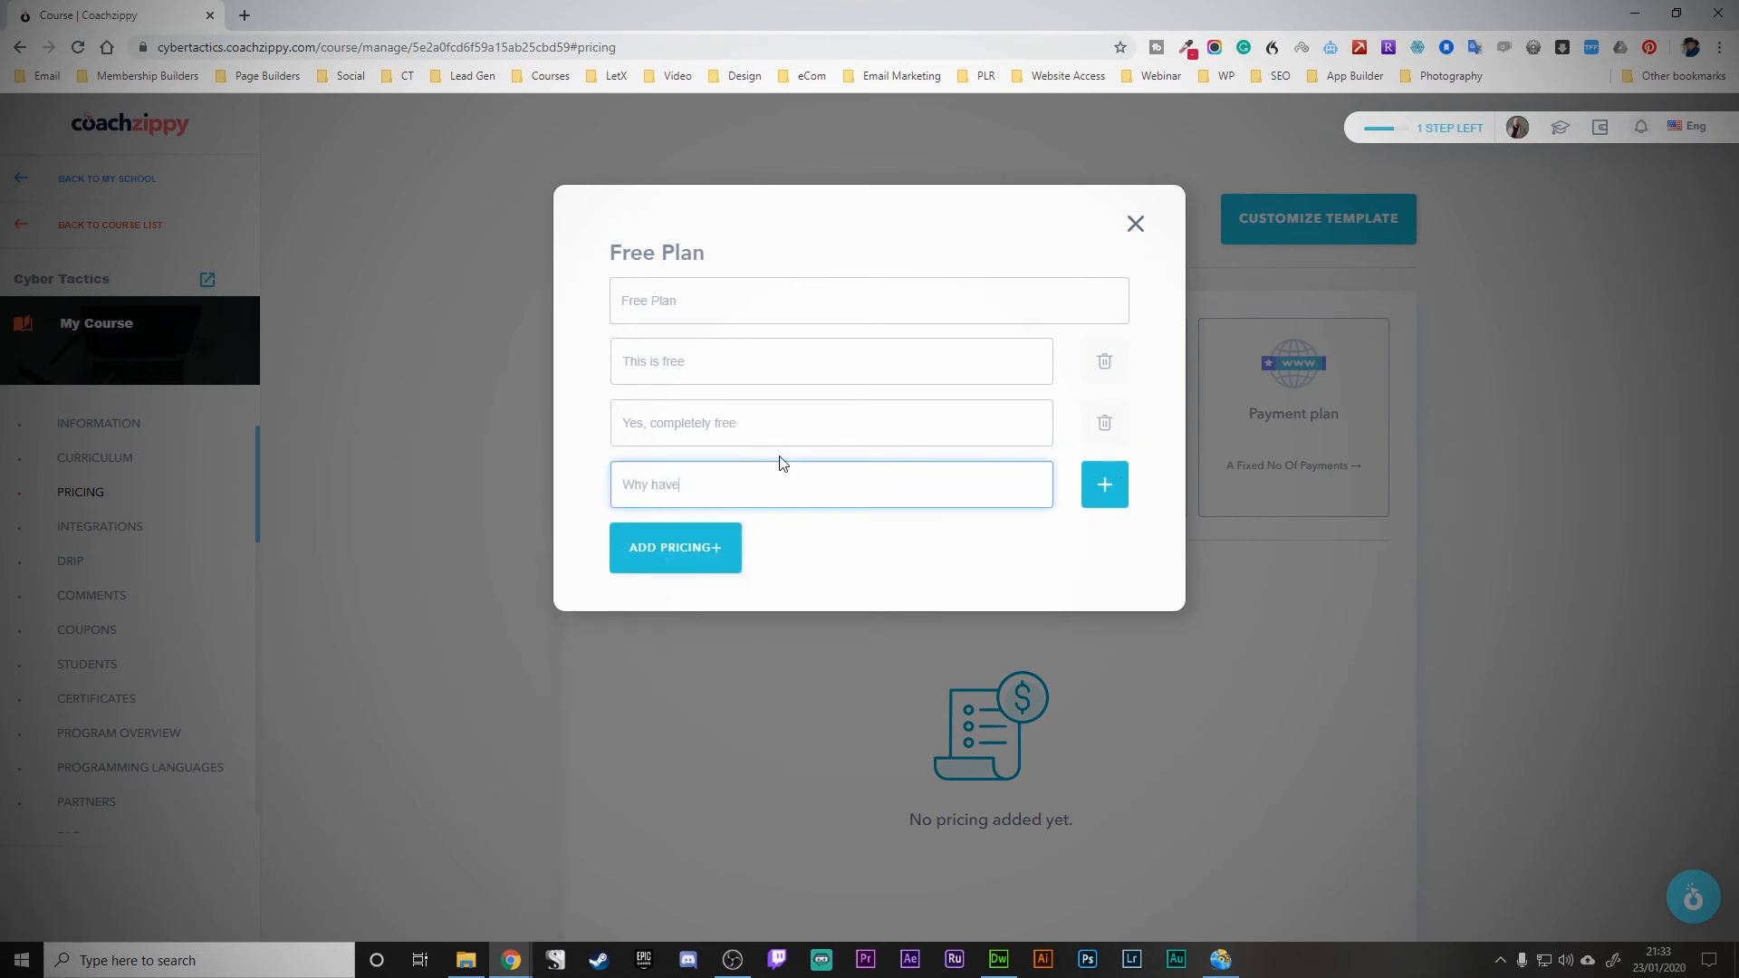
{"action": "type", "text": "n't you got this yet"}
{"action": "left_click", "coordinate": [679, 547]}
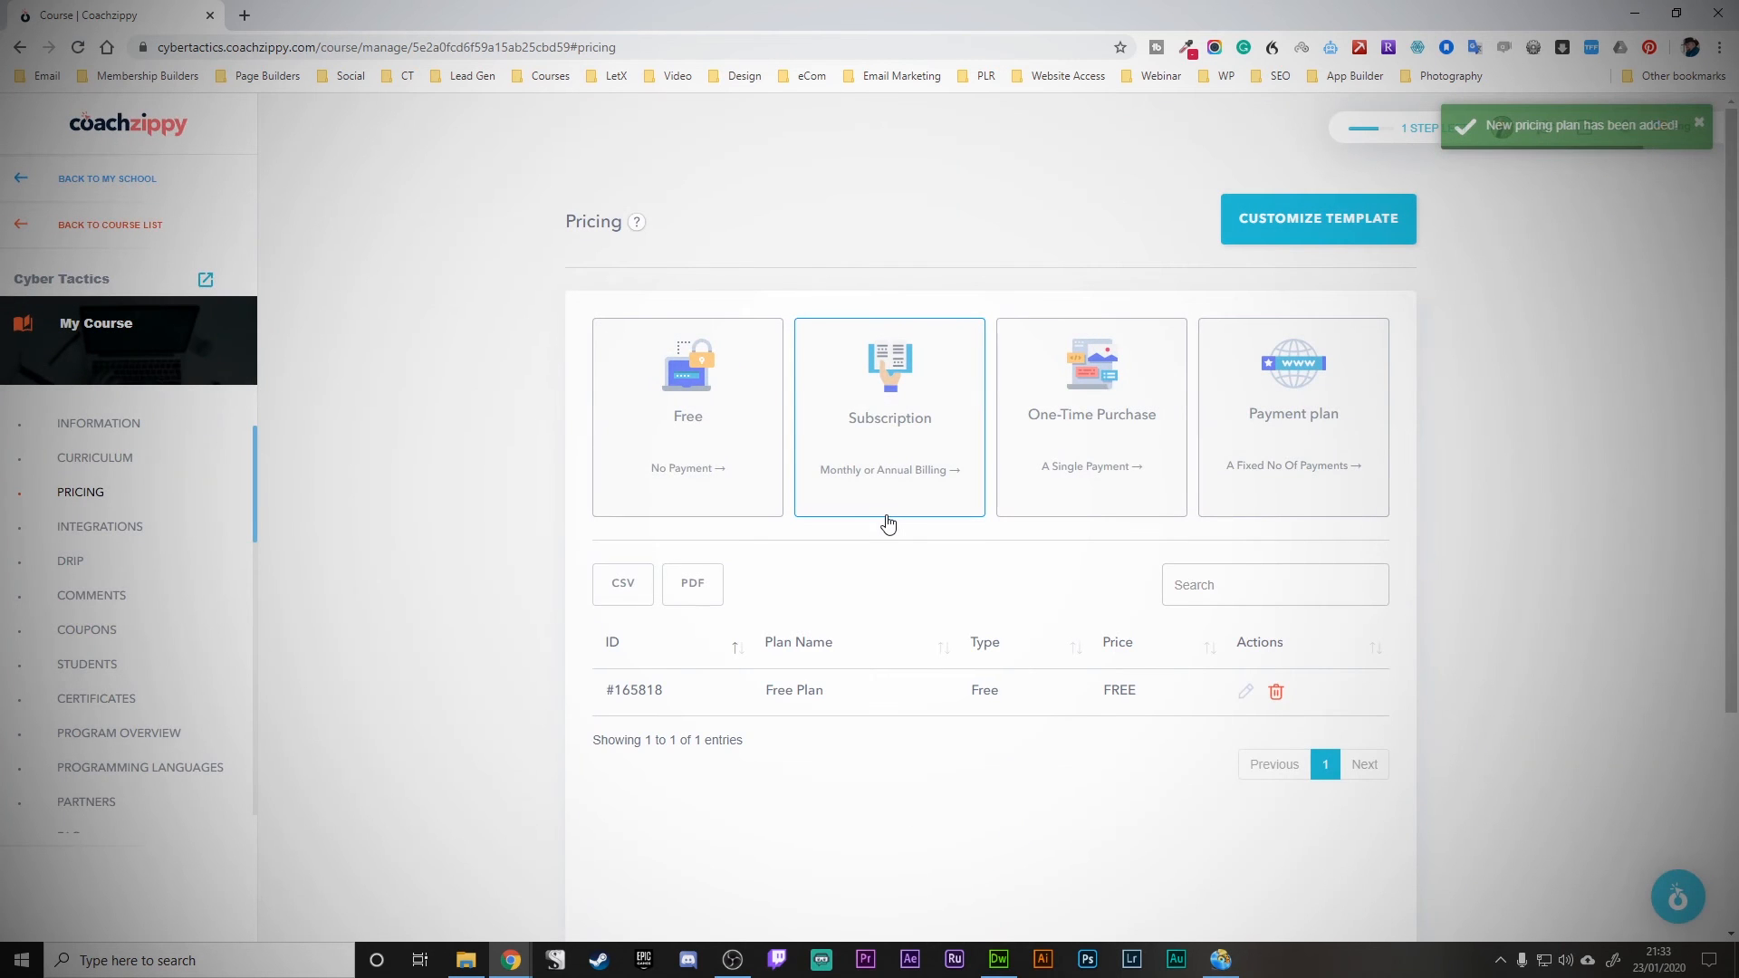
{"action": "left_click", "coordinate": [1322, 219]}
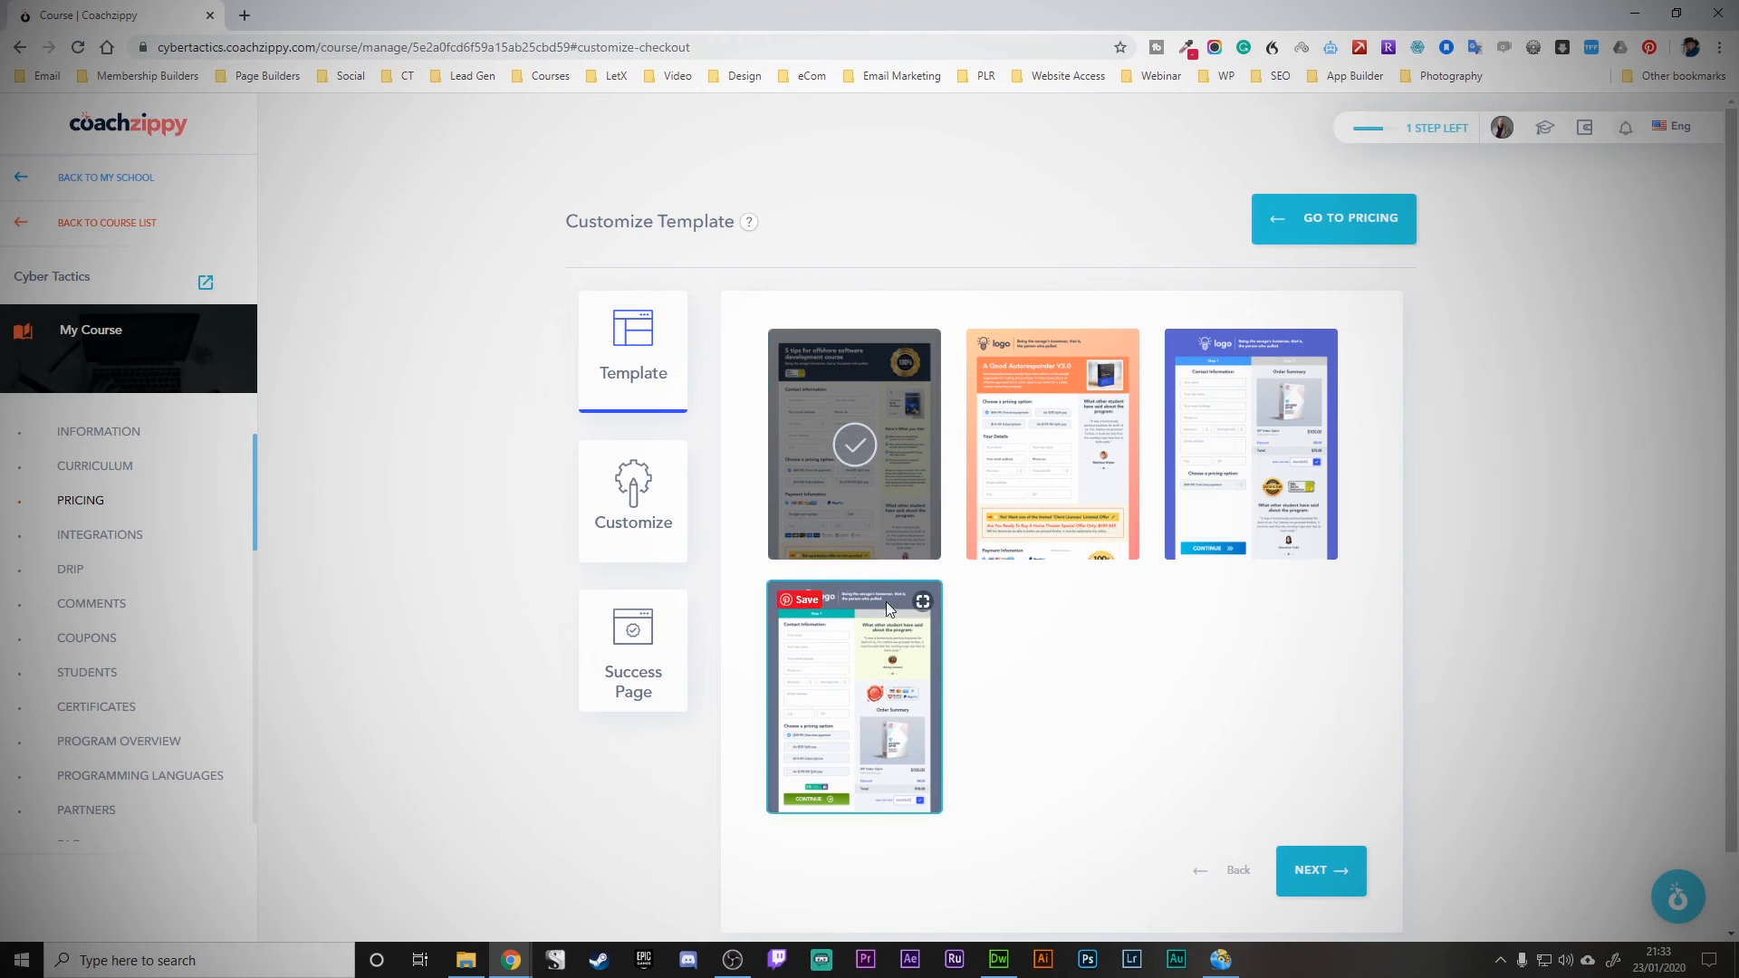
- In the checkout template's Customize view, discard a section's background settings and bring up the Success Page
{"action": "left_click", "coordinate": [627, 516]}
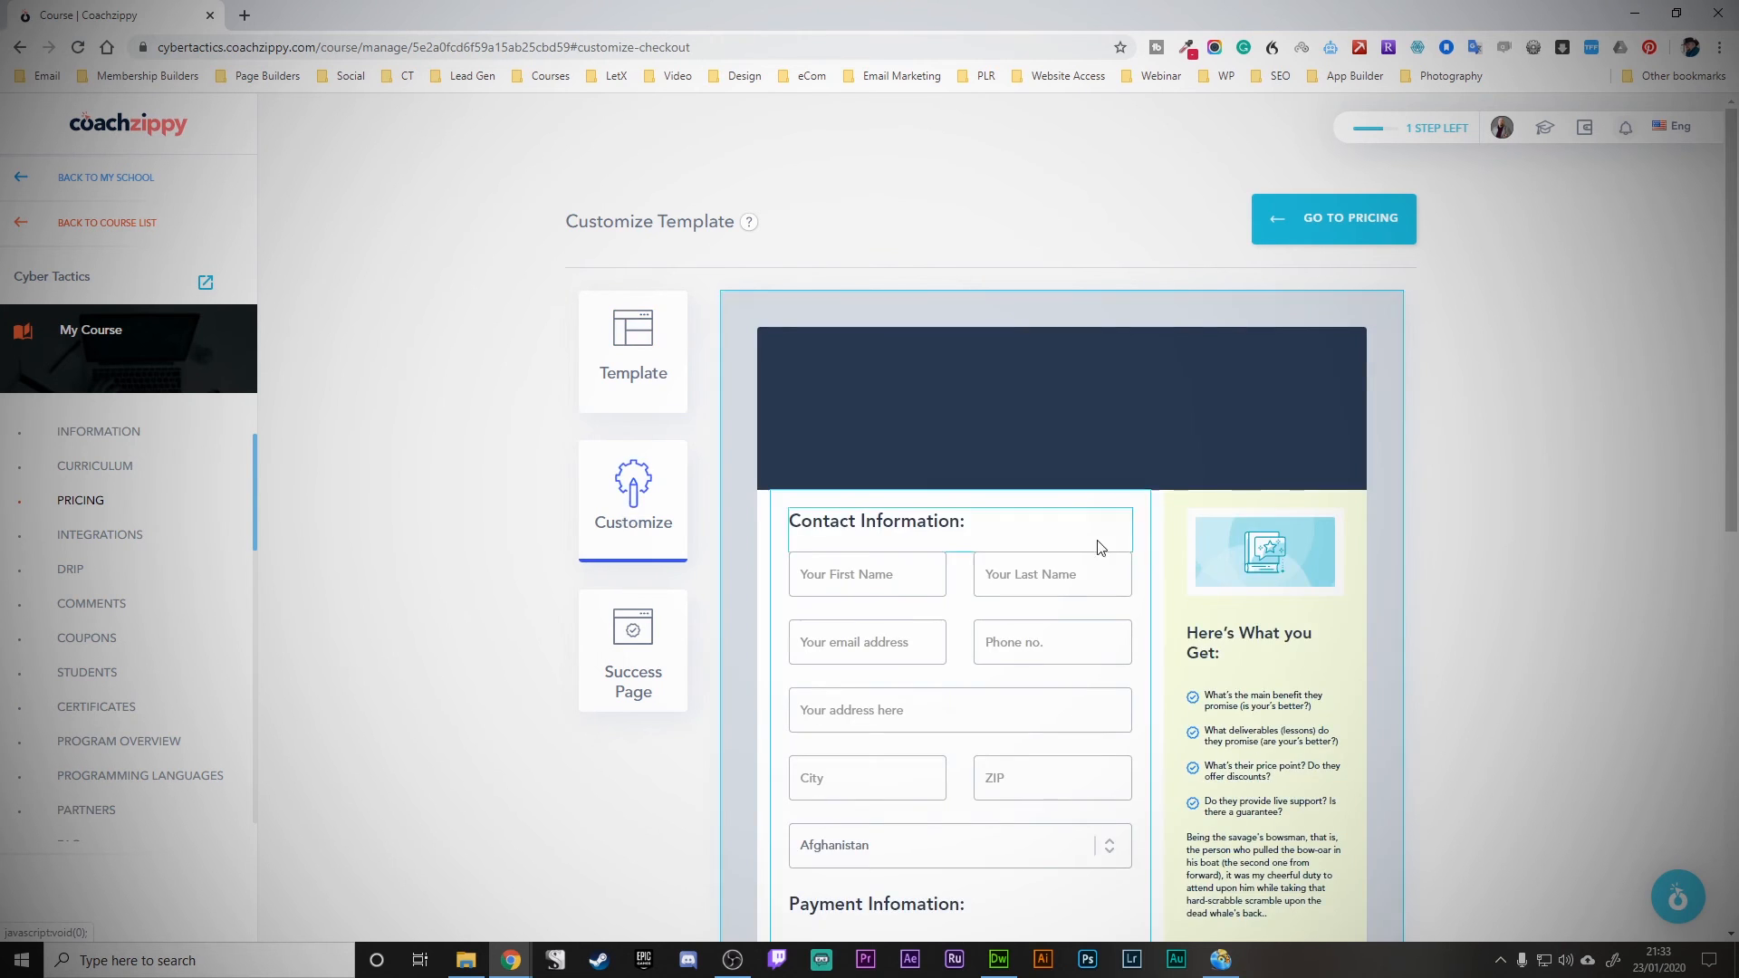
{"action": "scroll", "coordinate": [945, 512], "scroll_direction": "down", "scroll_amount": 3}
{"action": "scroll", "coordinate": [945, 511], "scroll_direction": "down", "scroll_amount": 1}
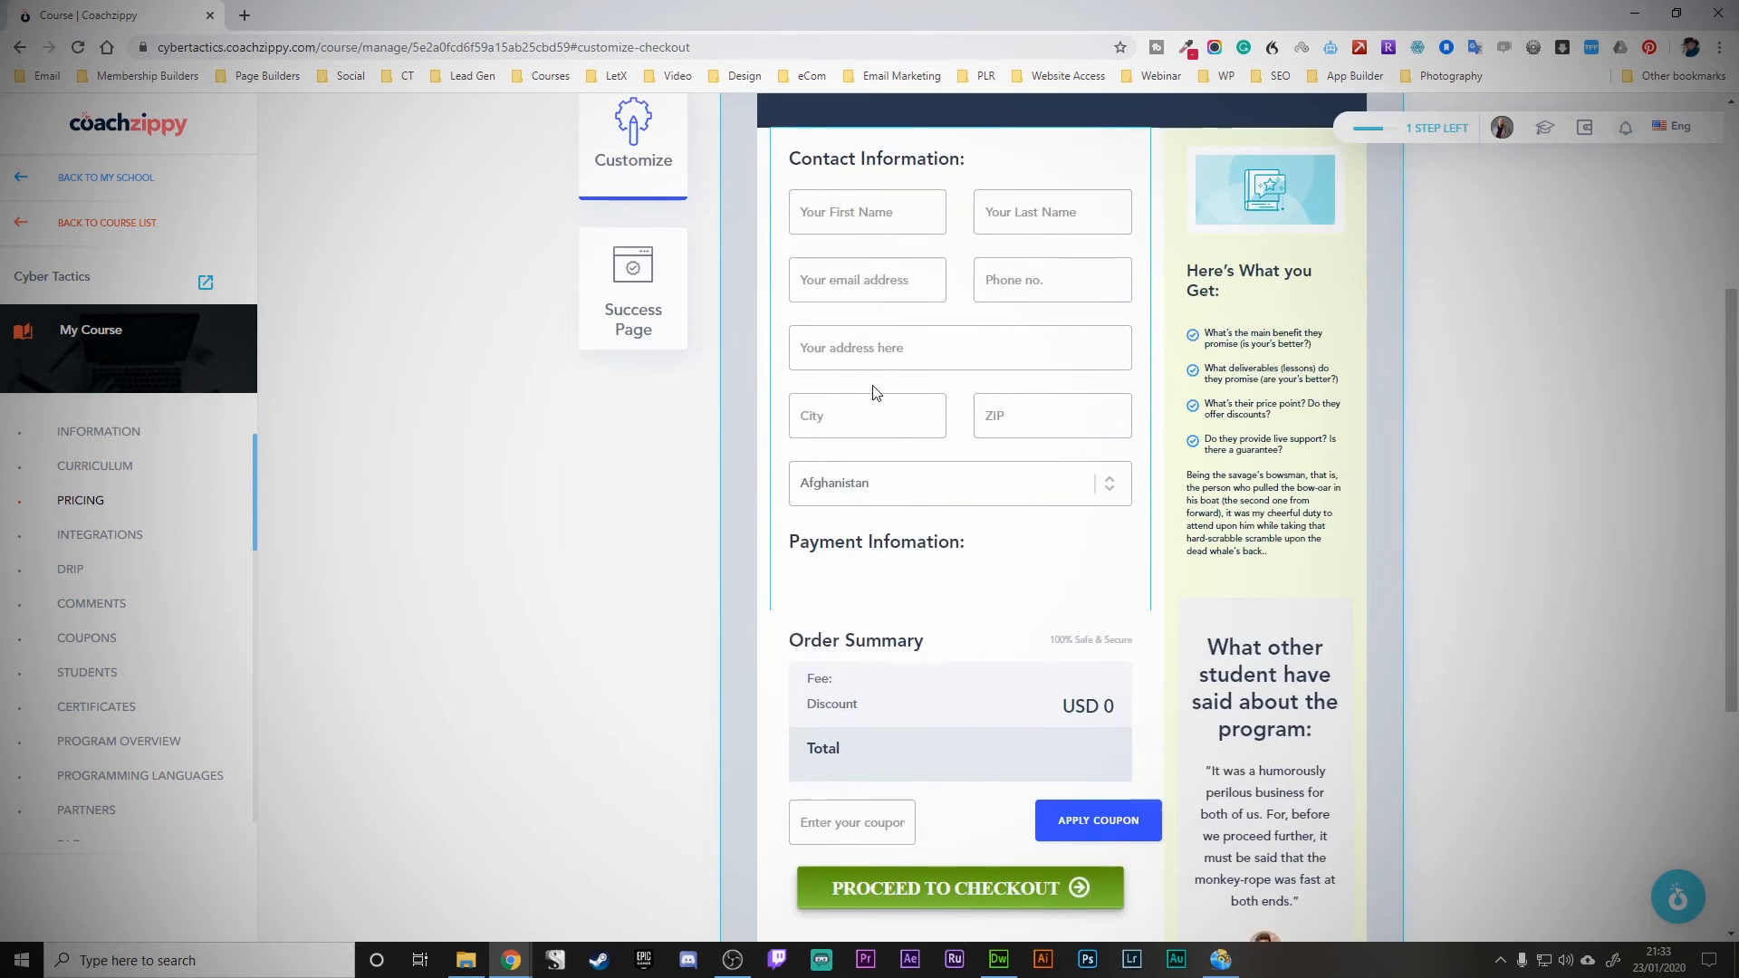
{"action": "left_click", "coordinate": [902, 574]}
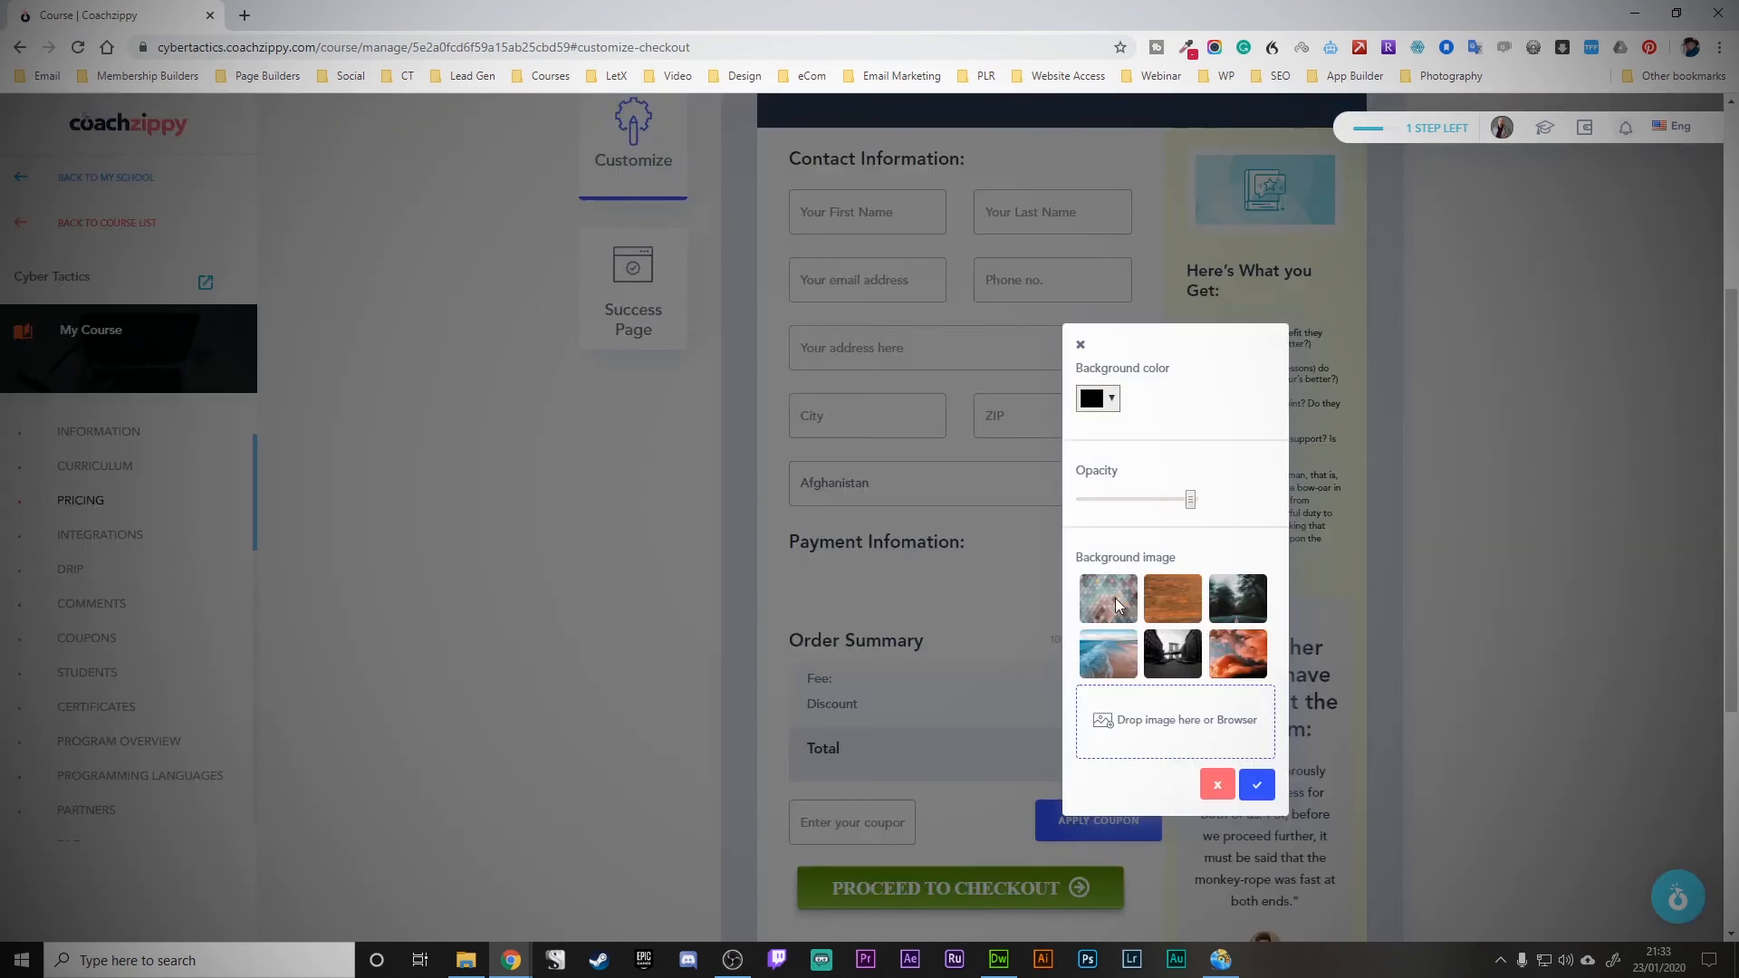
{"action": "left_click", "coordinate": [1217, 784]}
{"action": "scroll", "coordinate": [1018, 546], "scroll_direction": "down", "scroll_amount": 5}
{"action": "scroll", "coordinate": [1018, 547], "scroll_direction": "up", "scroll_amount": 7}
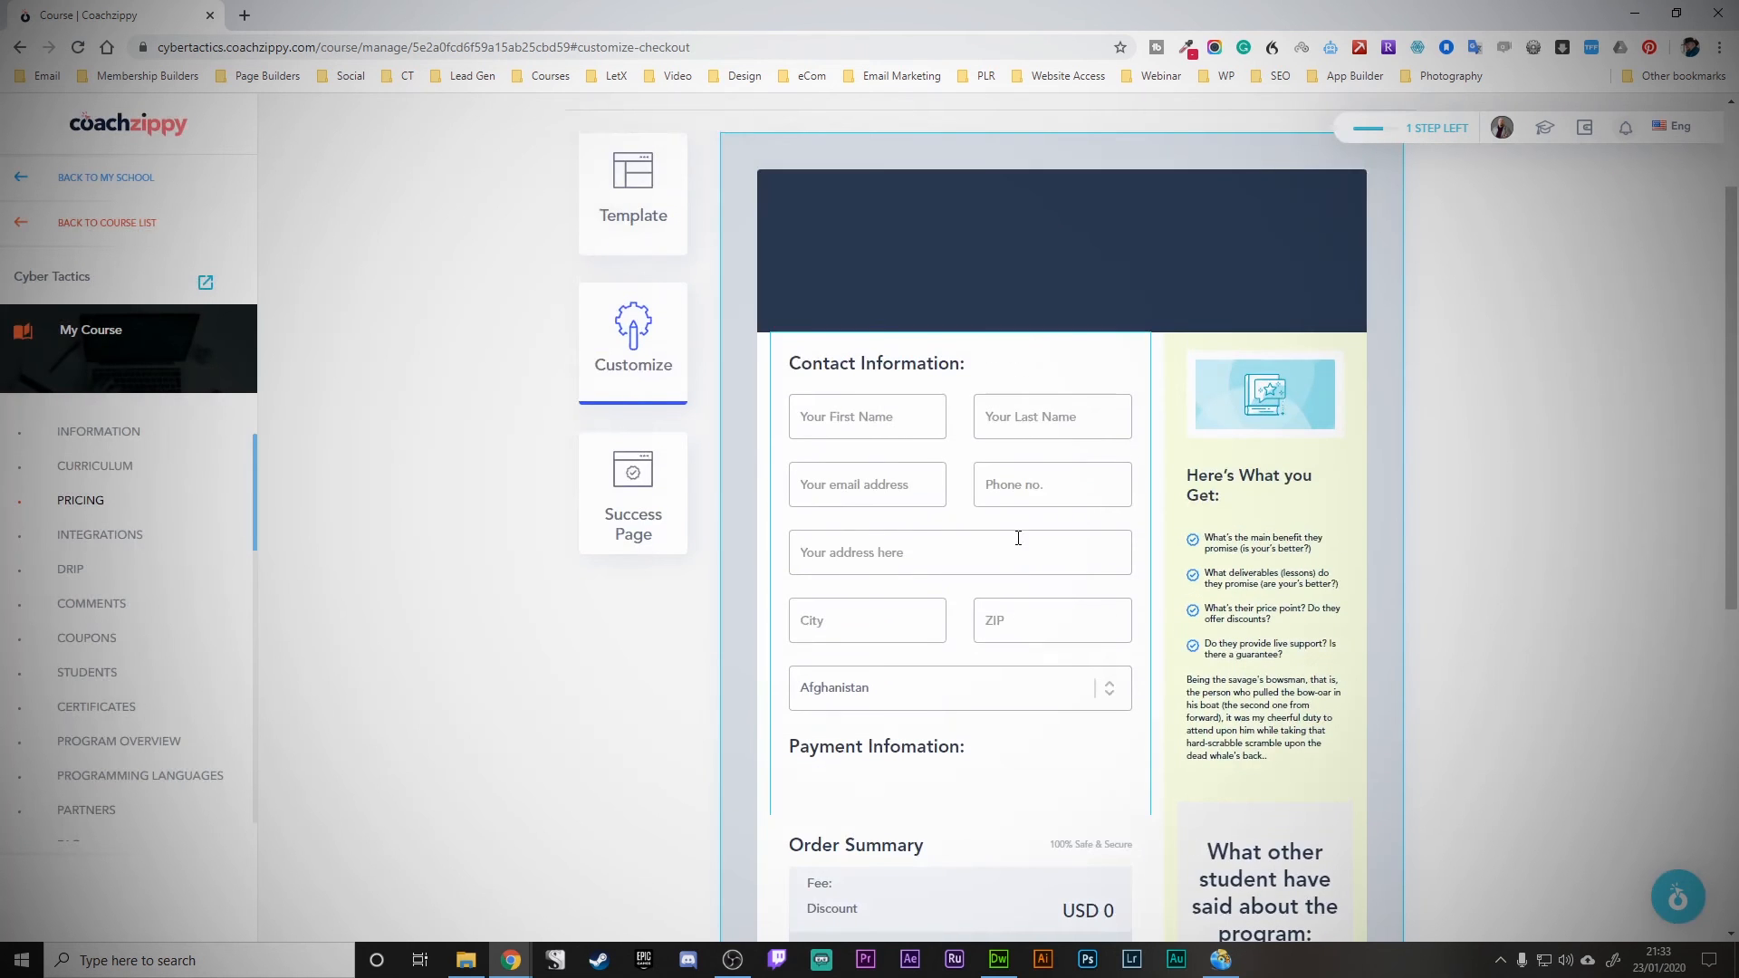
{"action": "scroll", "coordinate": [1018, 538], "scroll_direction": "down", "scroll_amount": 7}
{"action": "scroll", "coordinate": [1017, 540], "scroll_direction": "up", "scroll_amount": 7}
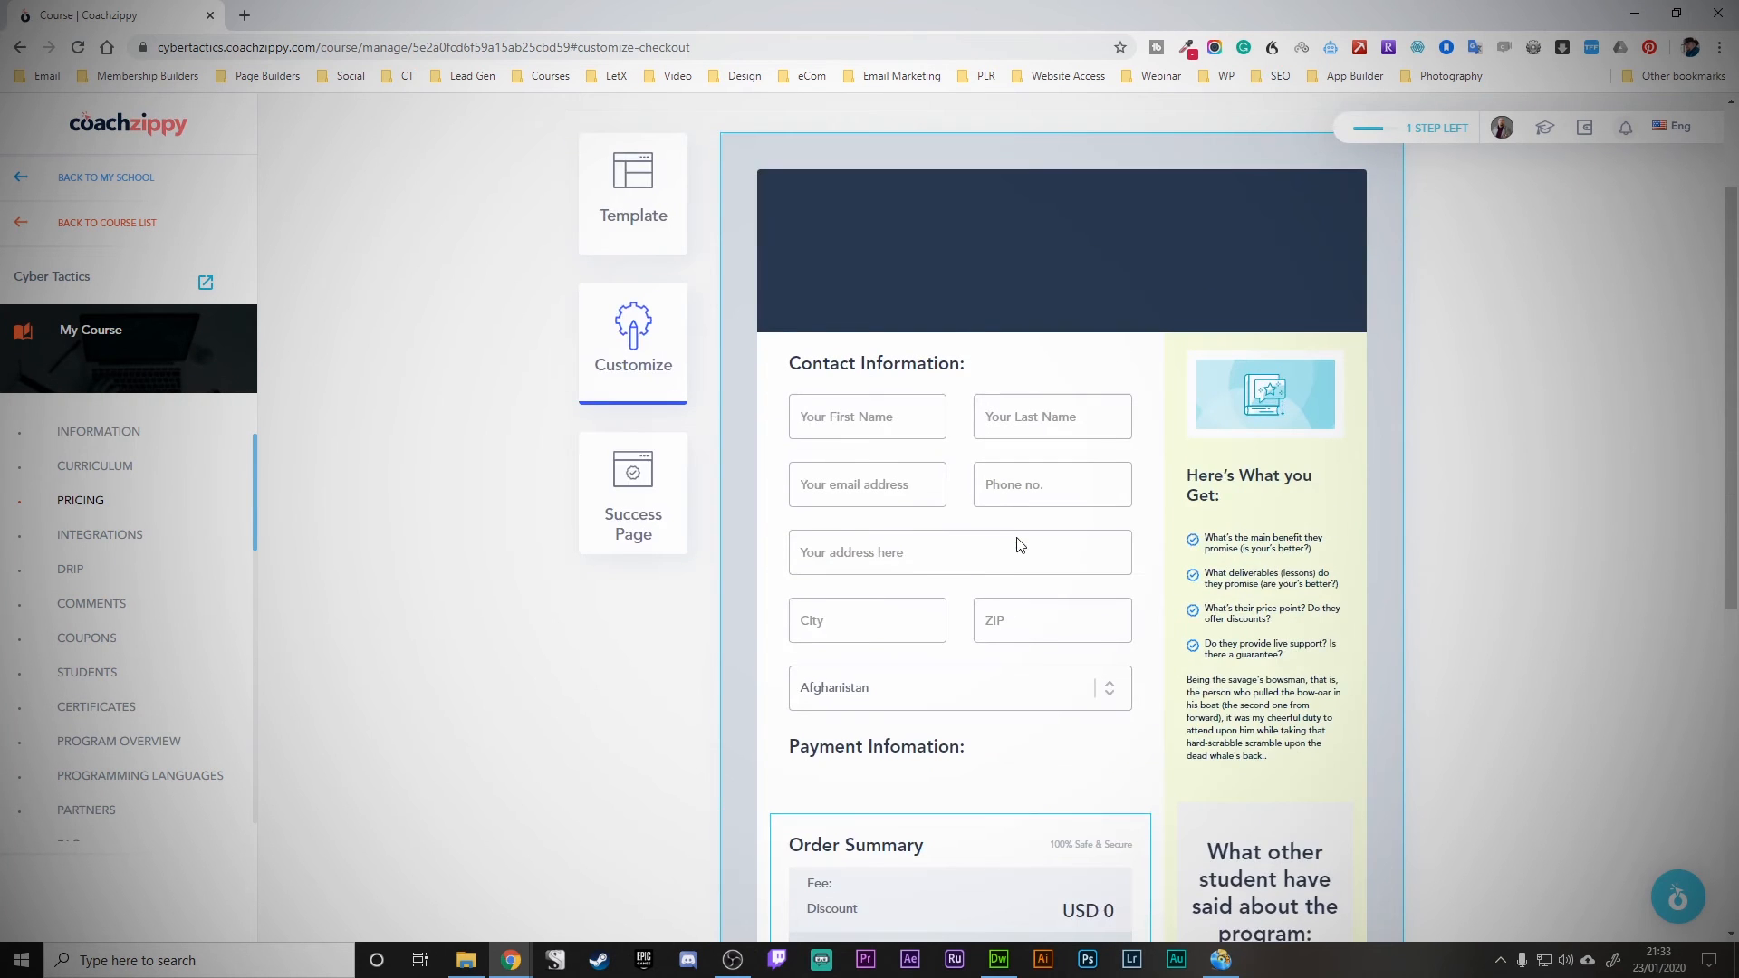
{"action": "left_click", "coordinate": [623, 497]}
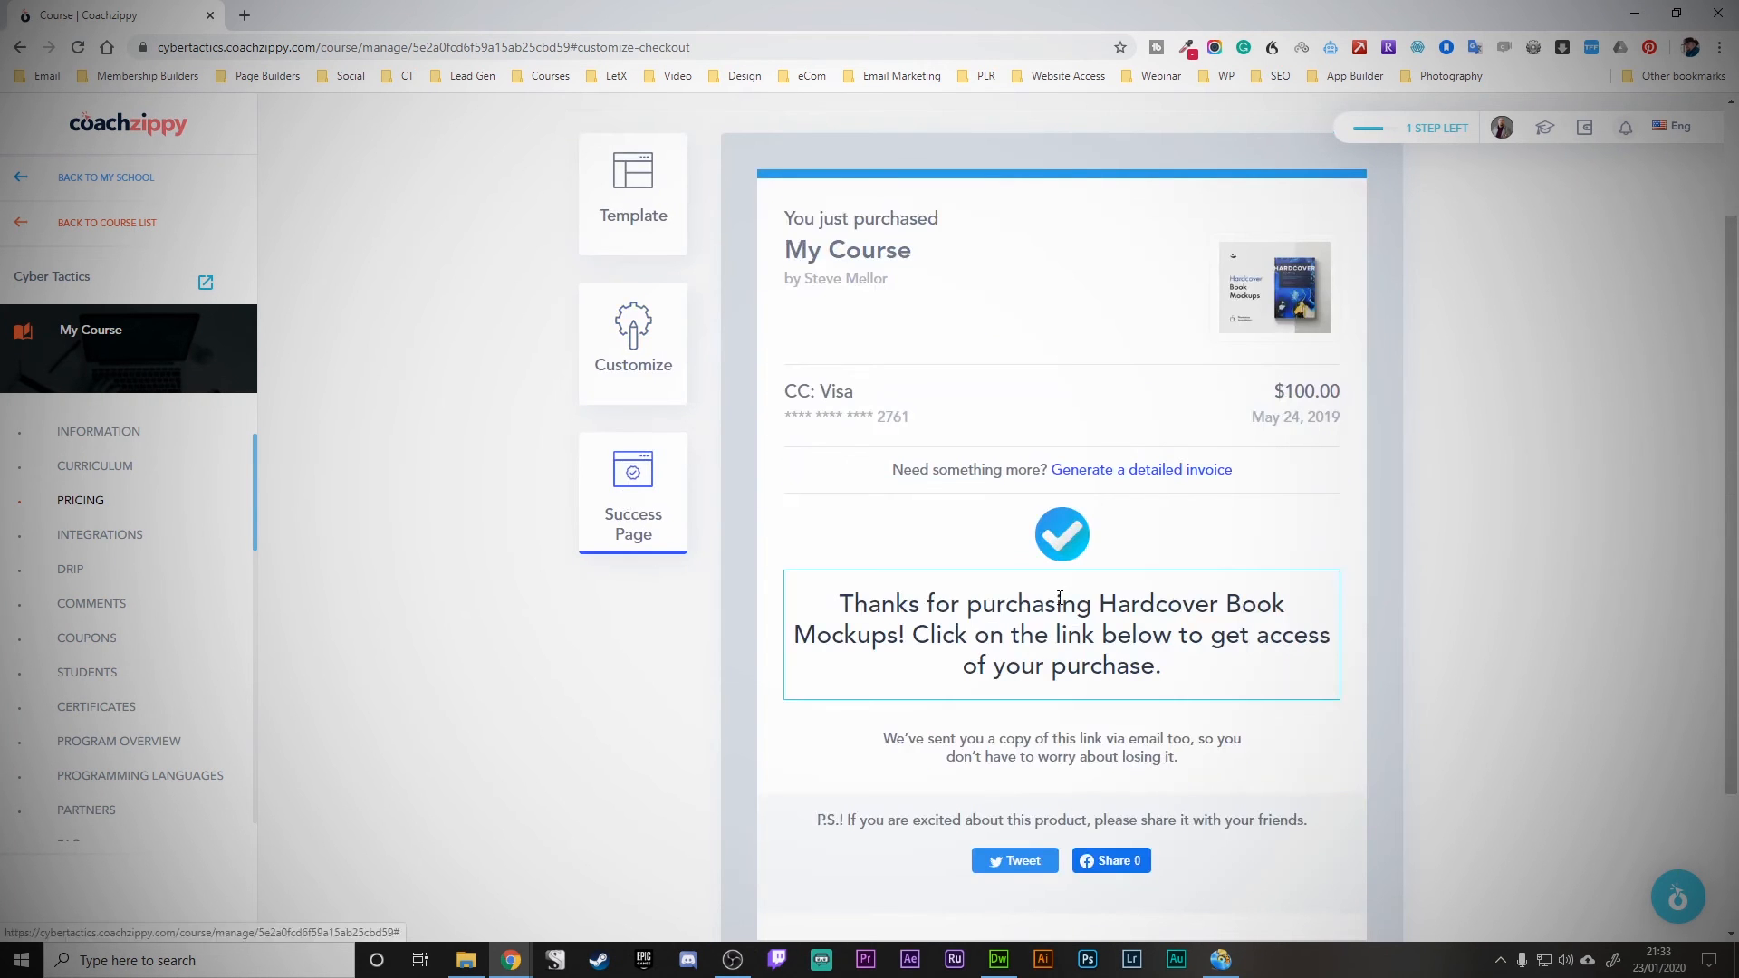
- Close the thank-you message editor on the success page and return to My Course's Pricing page
{"action": "left_click", "coordinate": [1056, 654]}
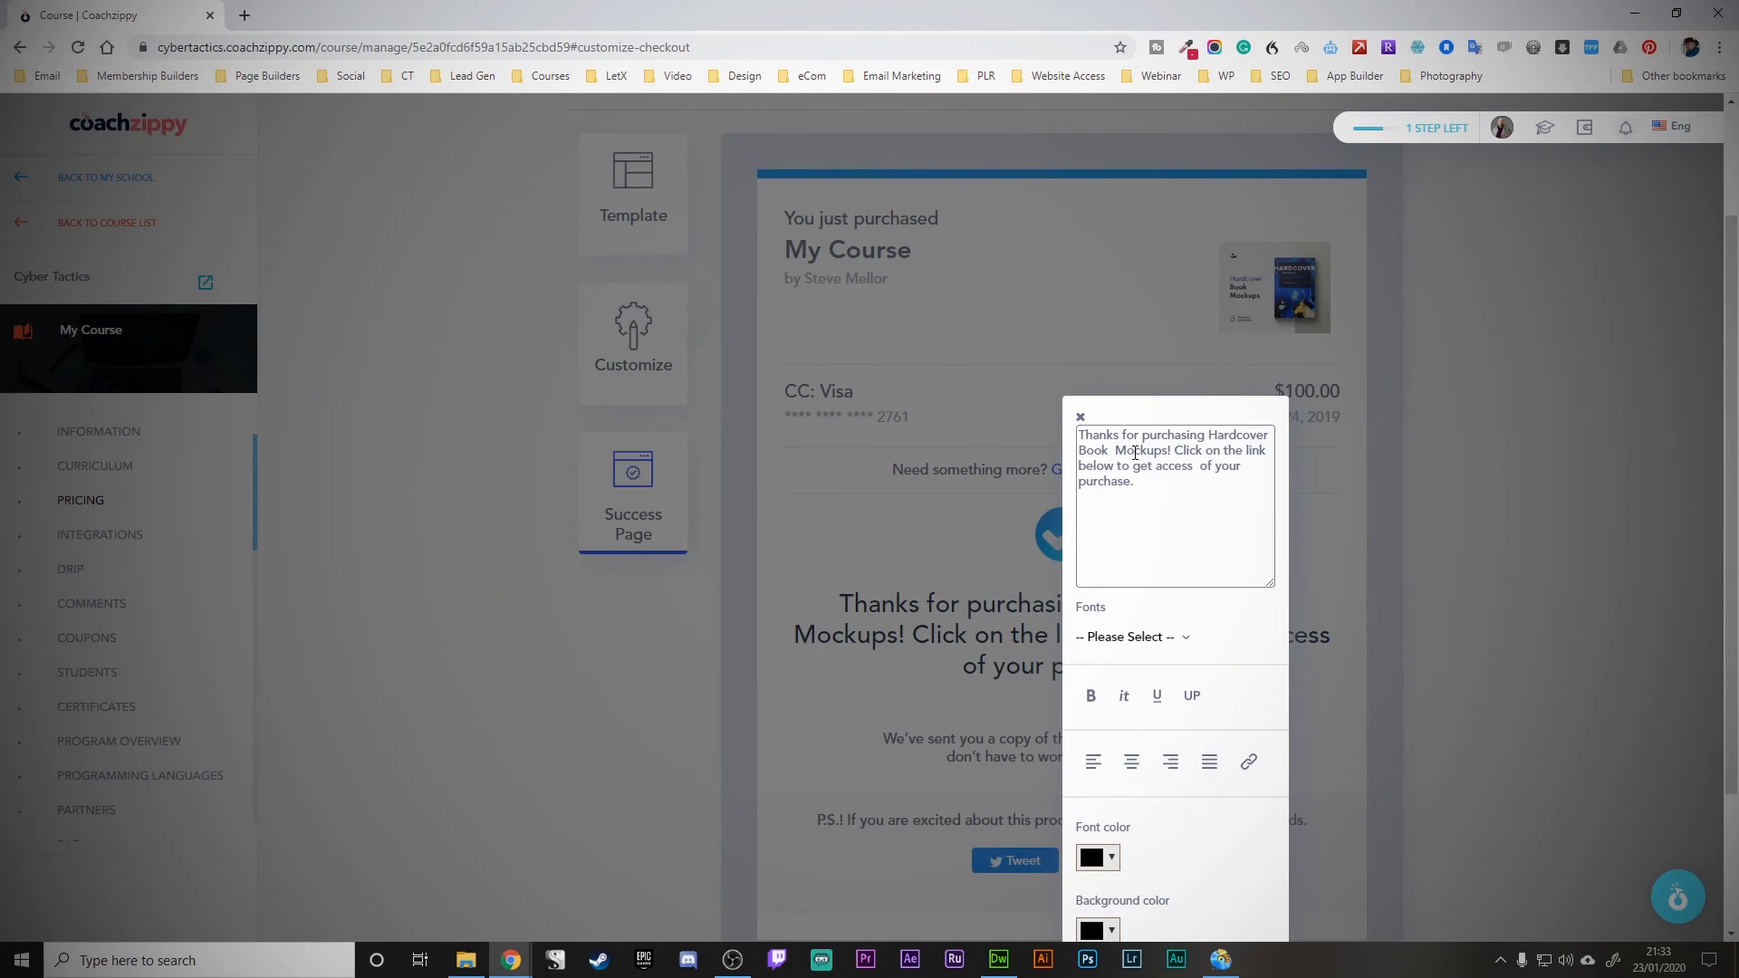
{"action": "left_click", "coordinate": [1079, 416]}
{"action": "scroll", "coordinate": [939, 557], "scroll_direction": "down", "scroll_amount": 2}
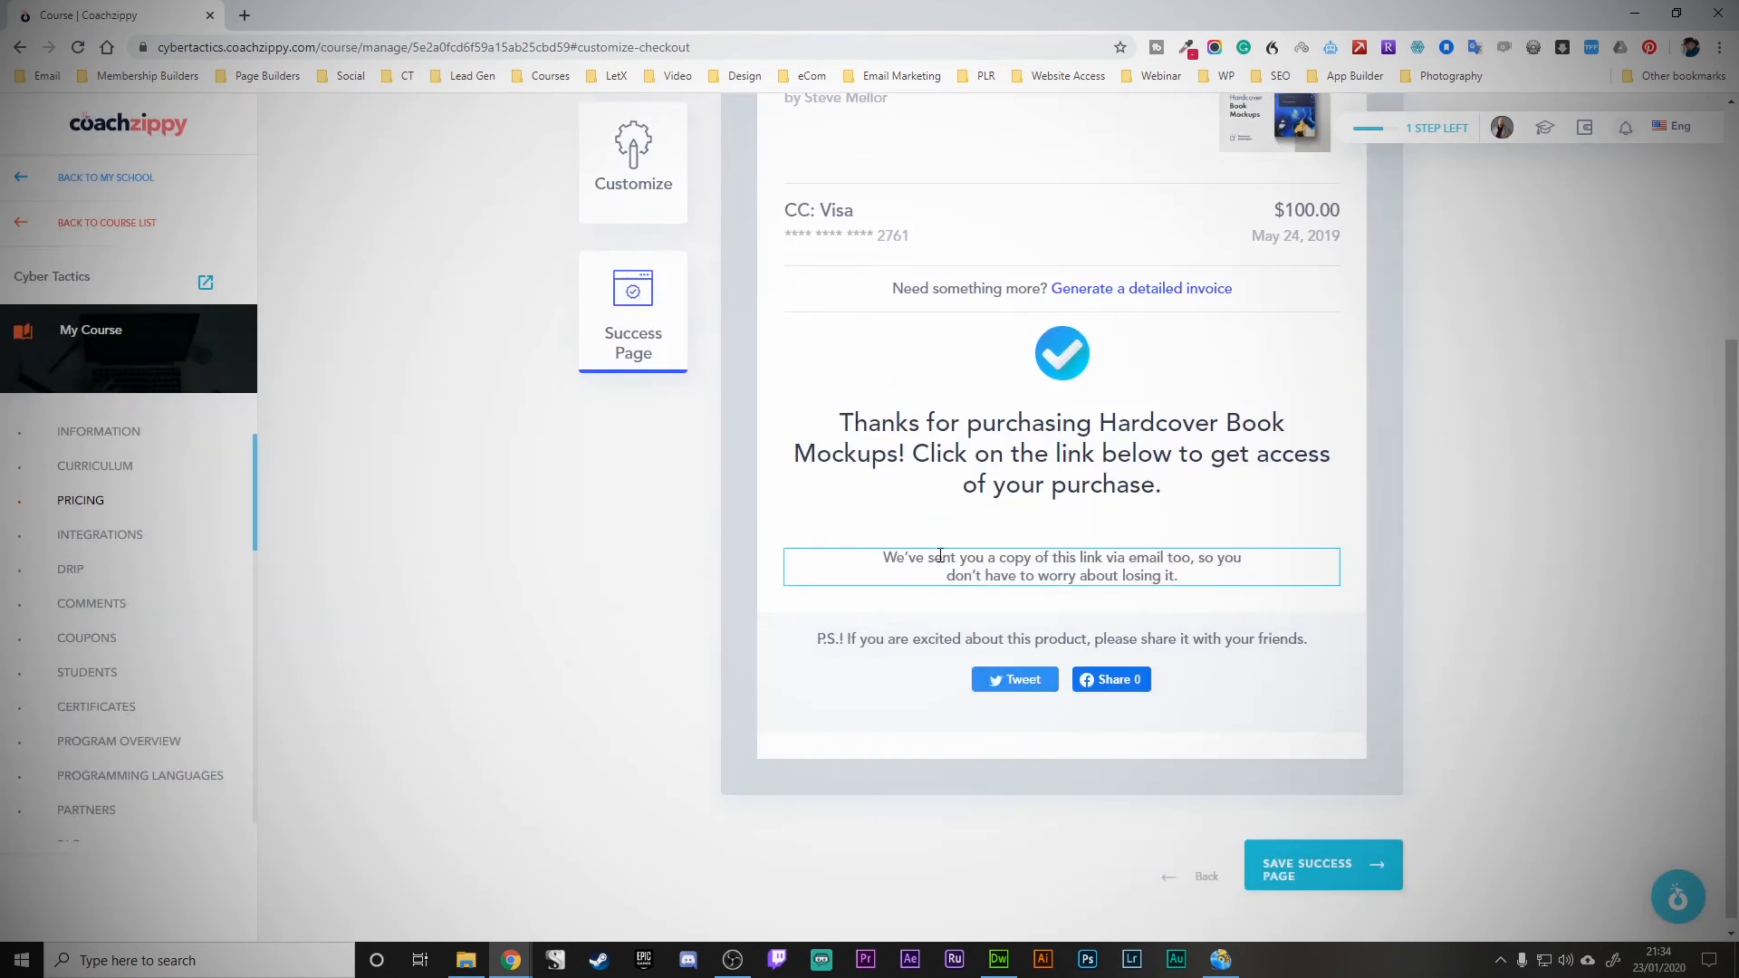
{"action": "scroll", "coordinate": [939, 553], "scroll_direction": "up", "scroll_amount": 3}
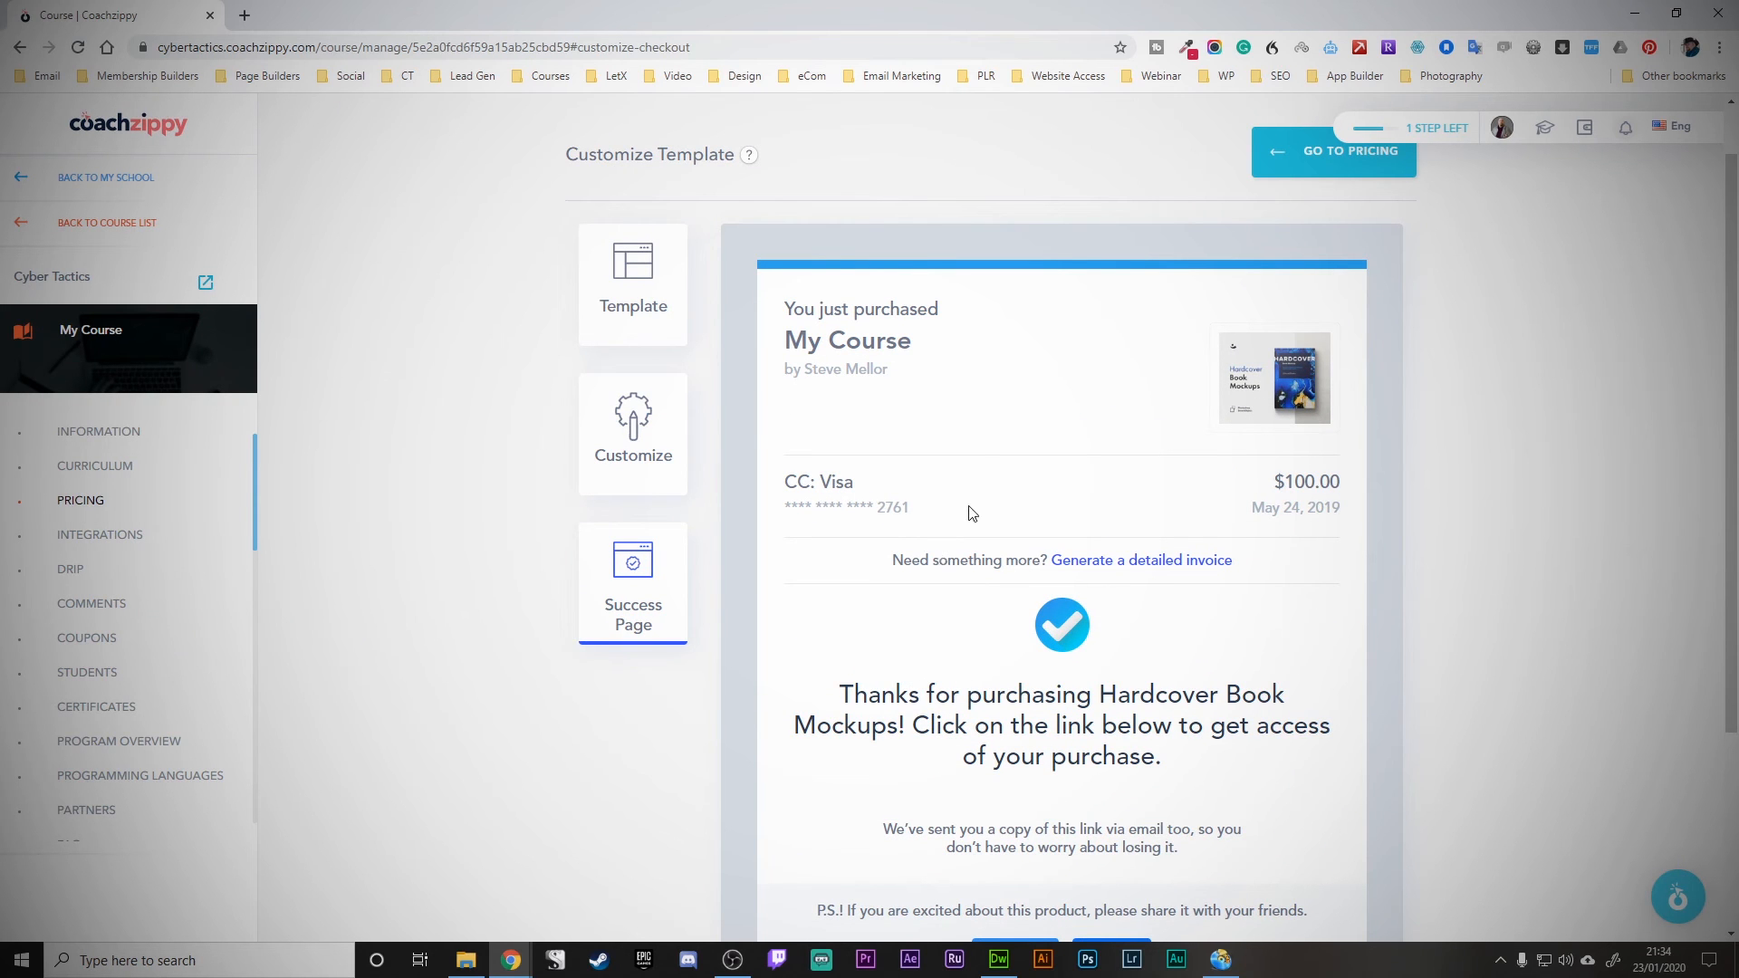
{"action": "left_click", "coordinate": [1311, 170]}
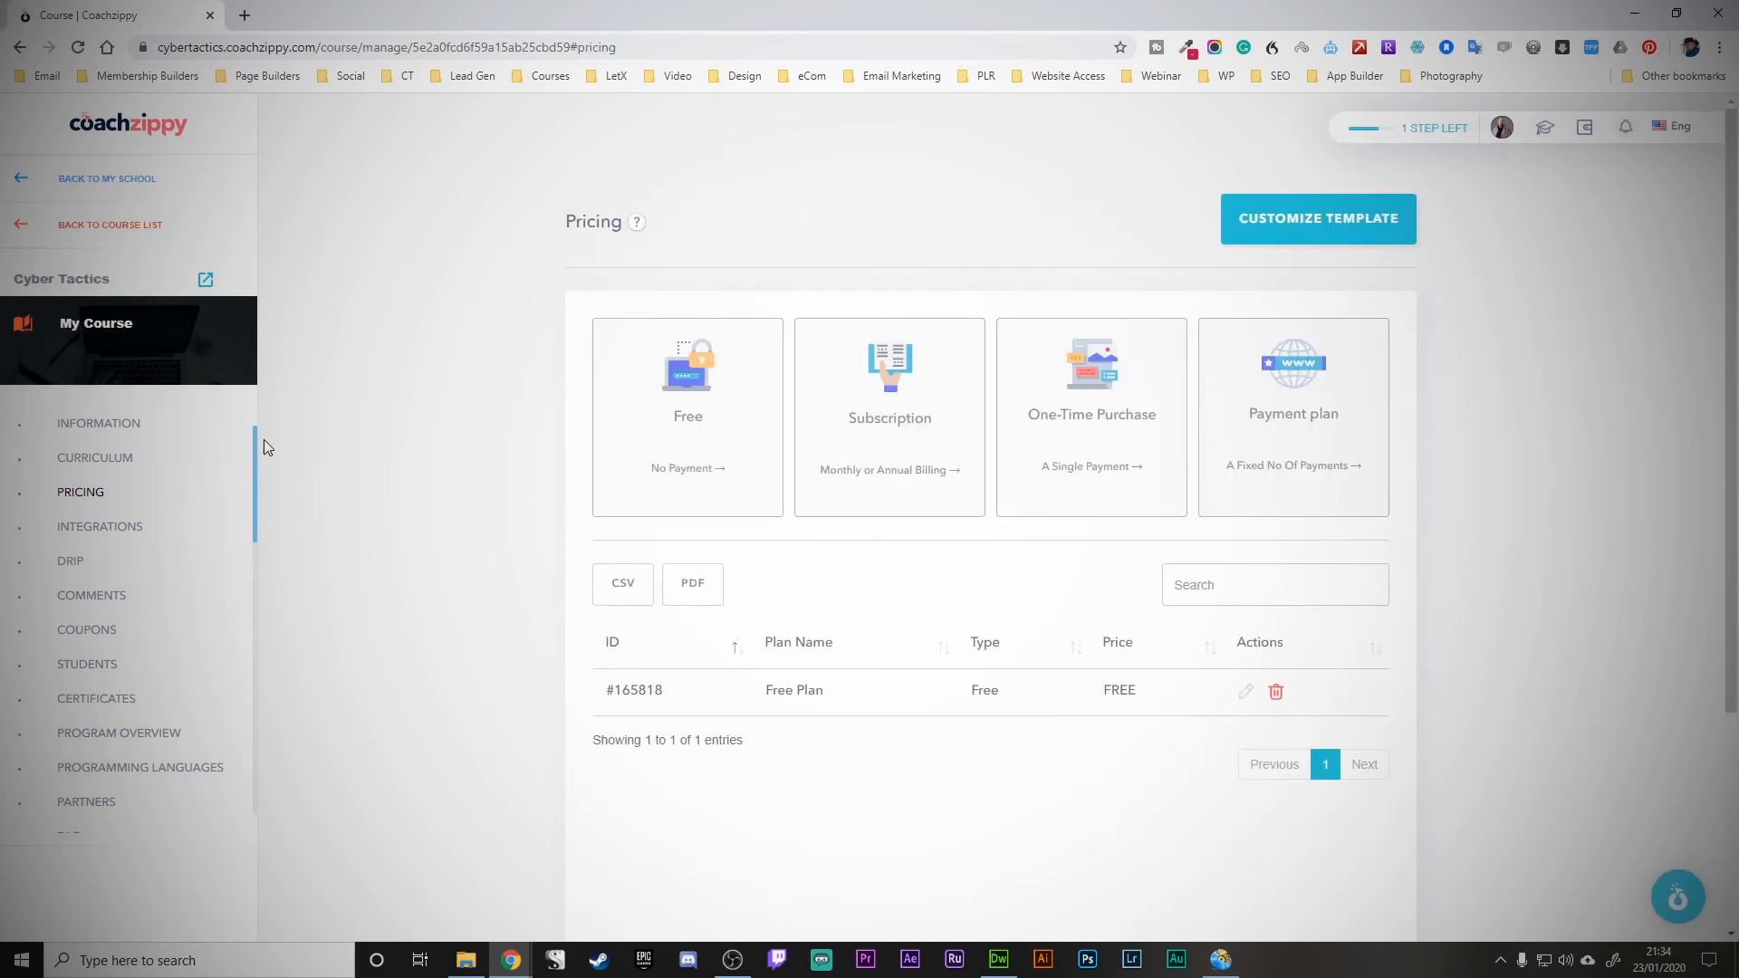
- Publish My Course from the course list, confirming with Yes
{"action": "left_click", "coordinate": [93, 539]}
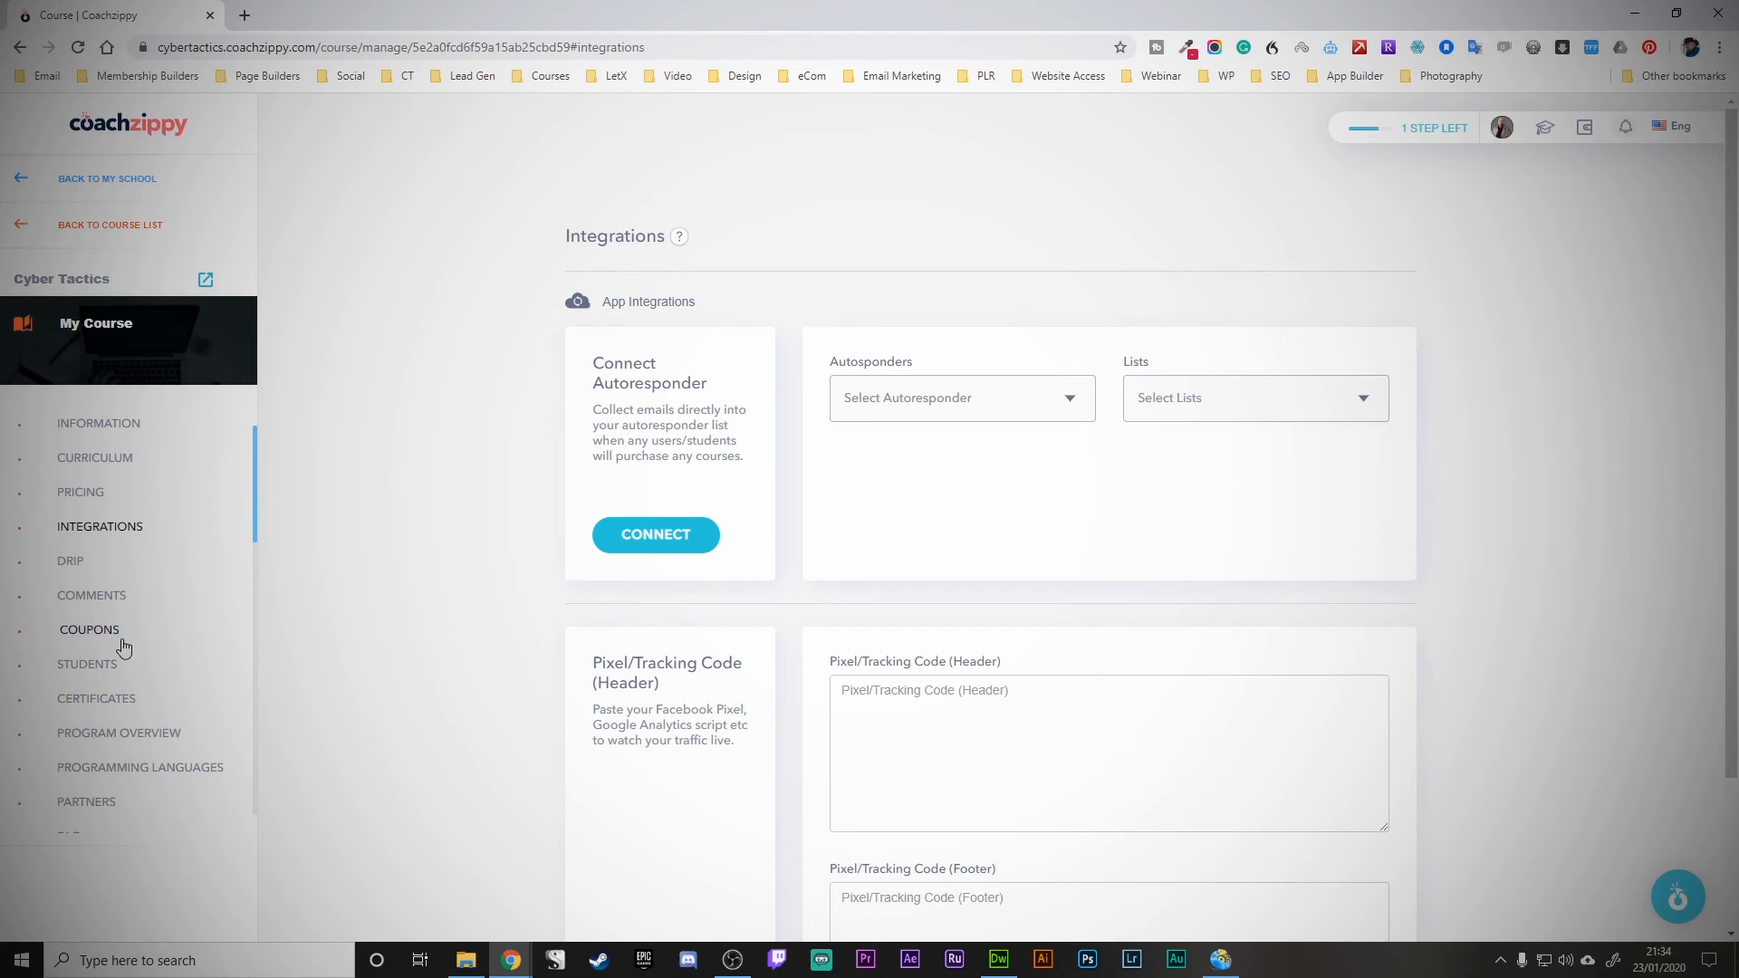
{"action": "scroll", "coordinate": [183, 720], "scroll_direction": "down", "scroll_amount": 1}
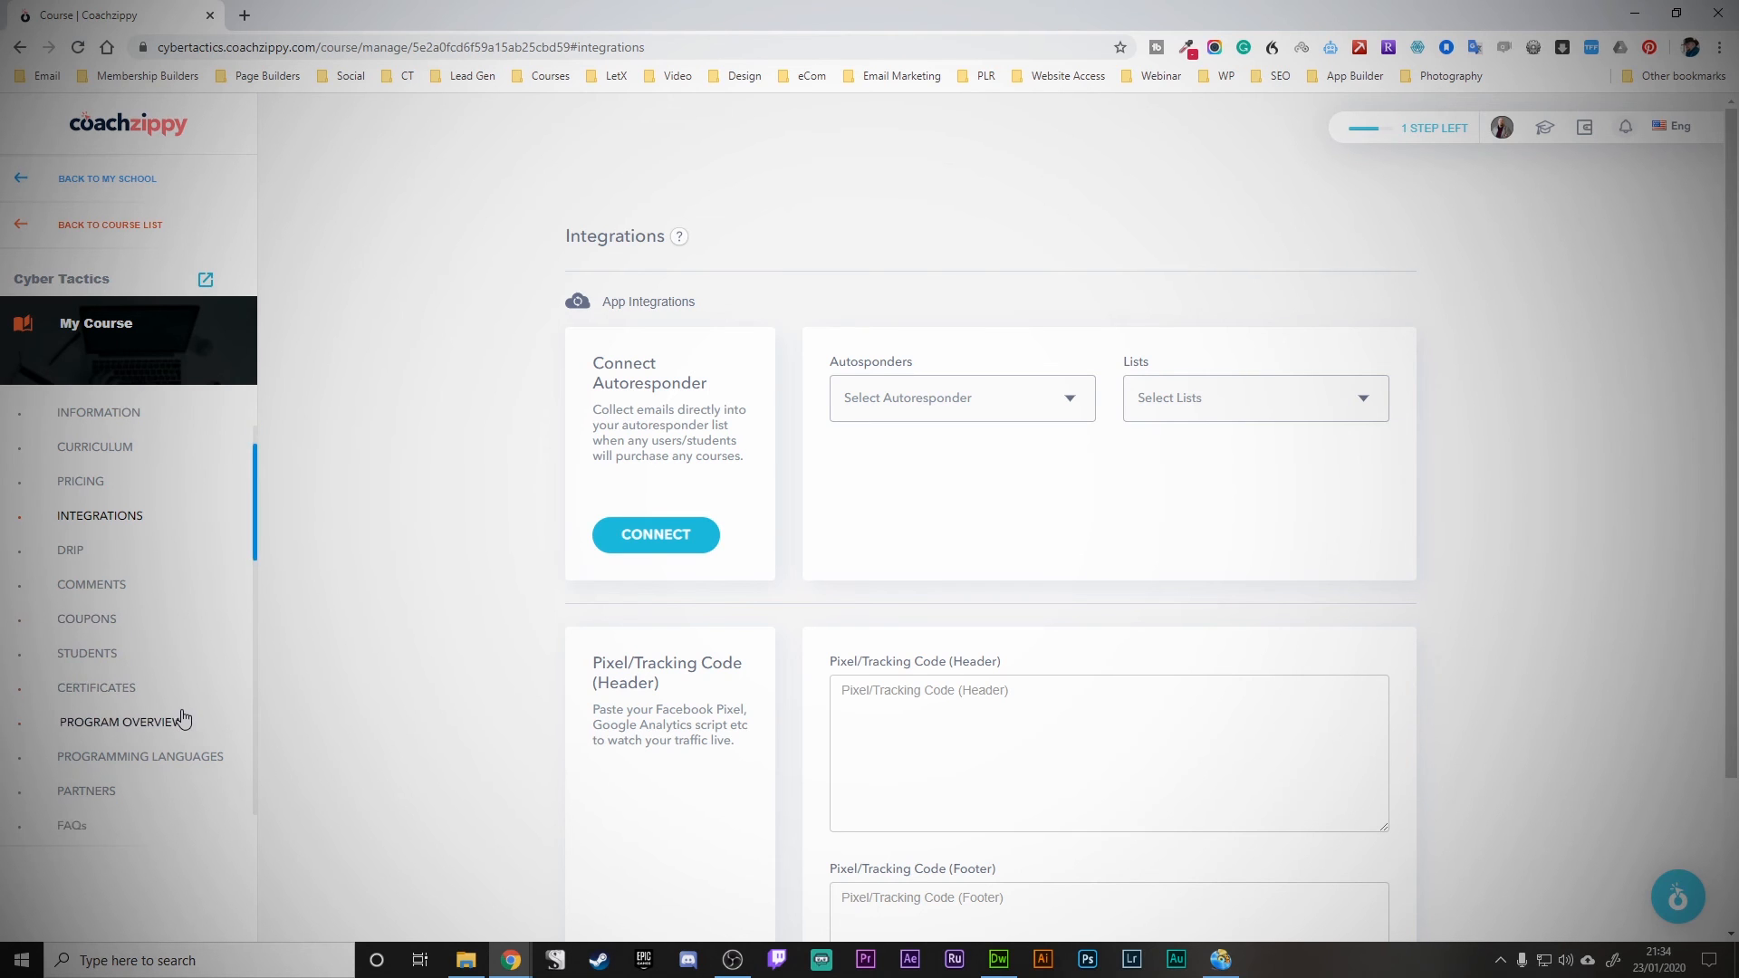
{"action": "left_click", "coordinate": [100, 234]}
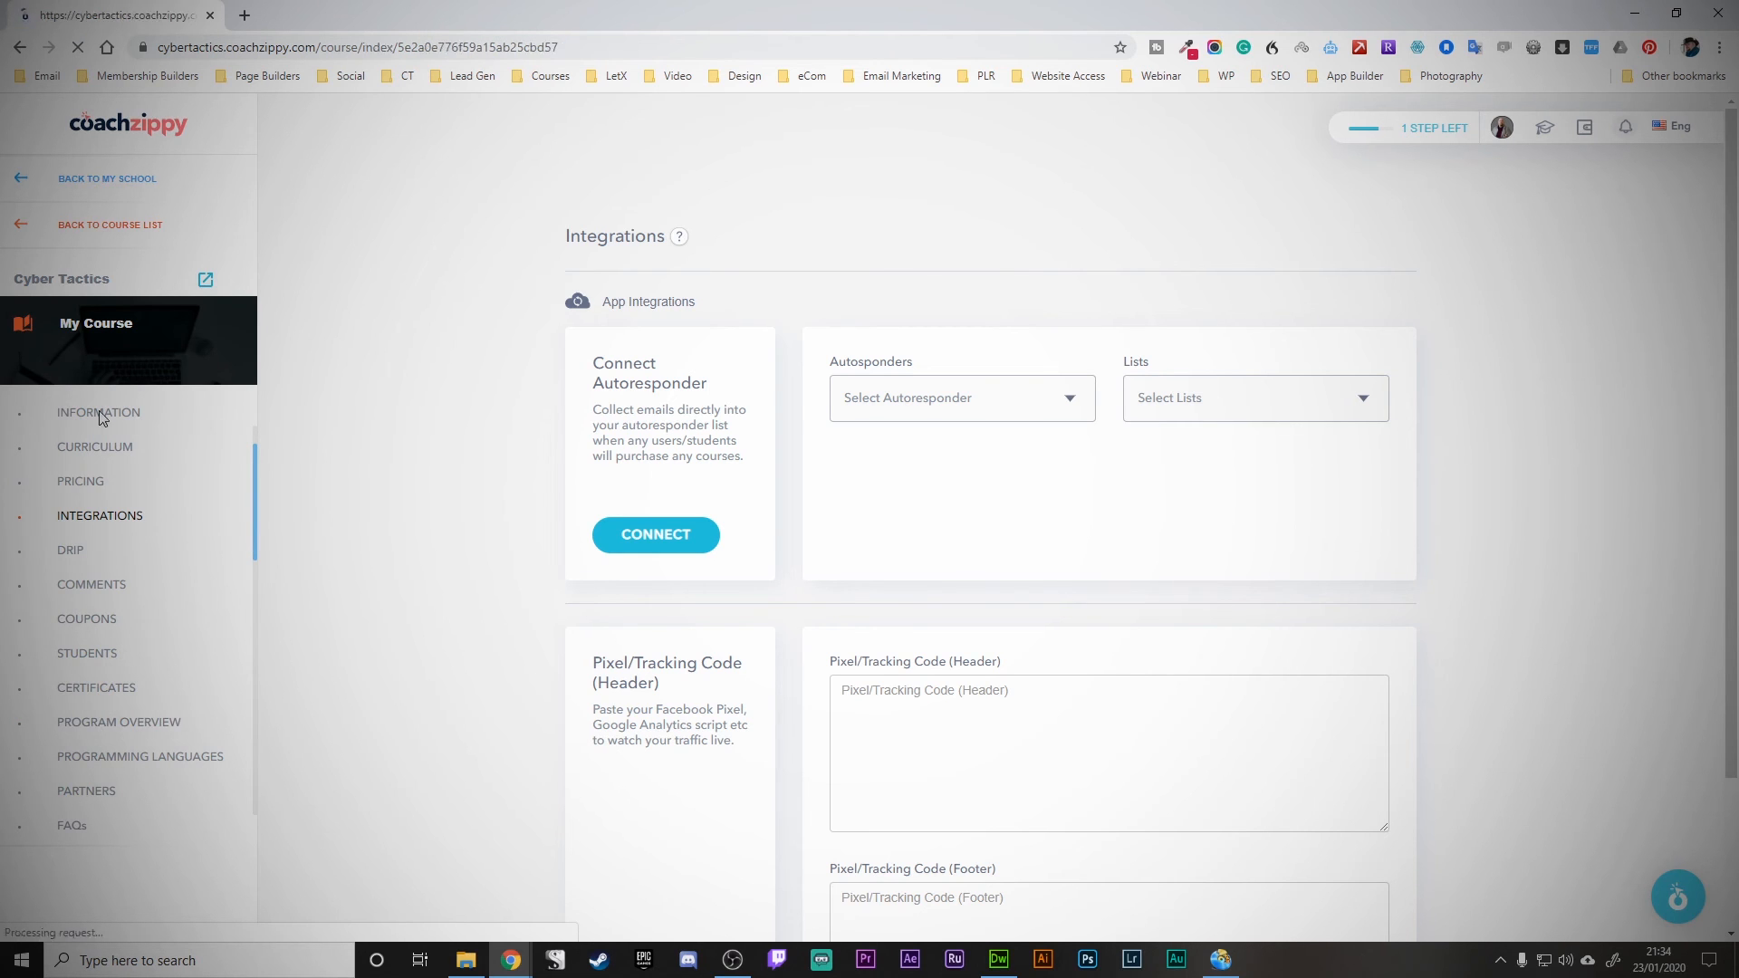
{"action": "left_click", "coordinate": [1037, 421]}
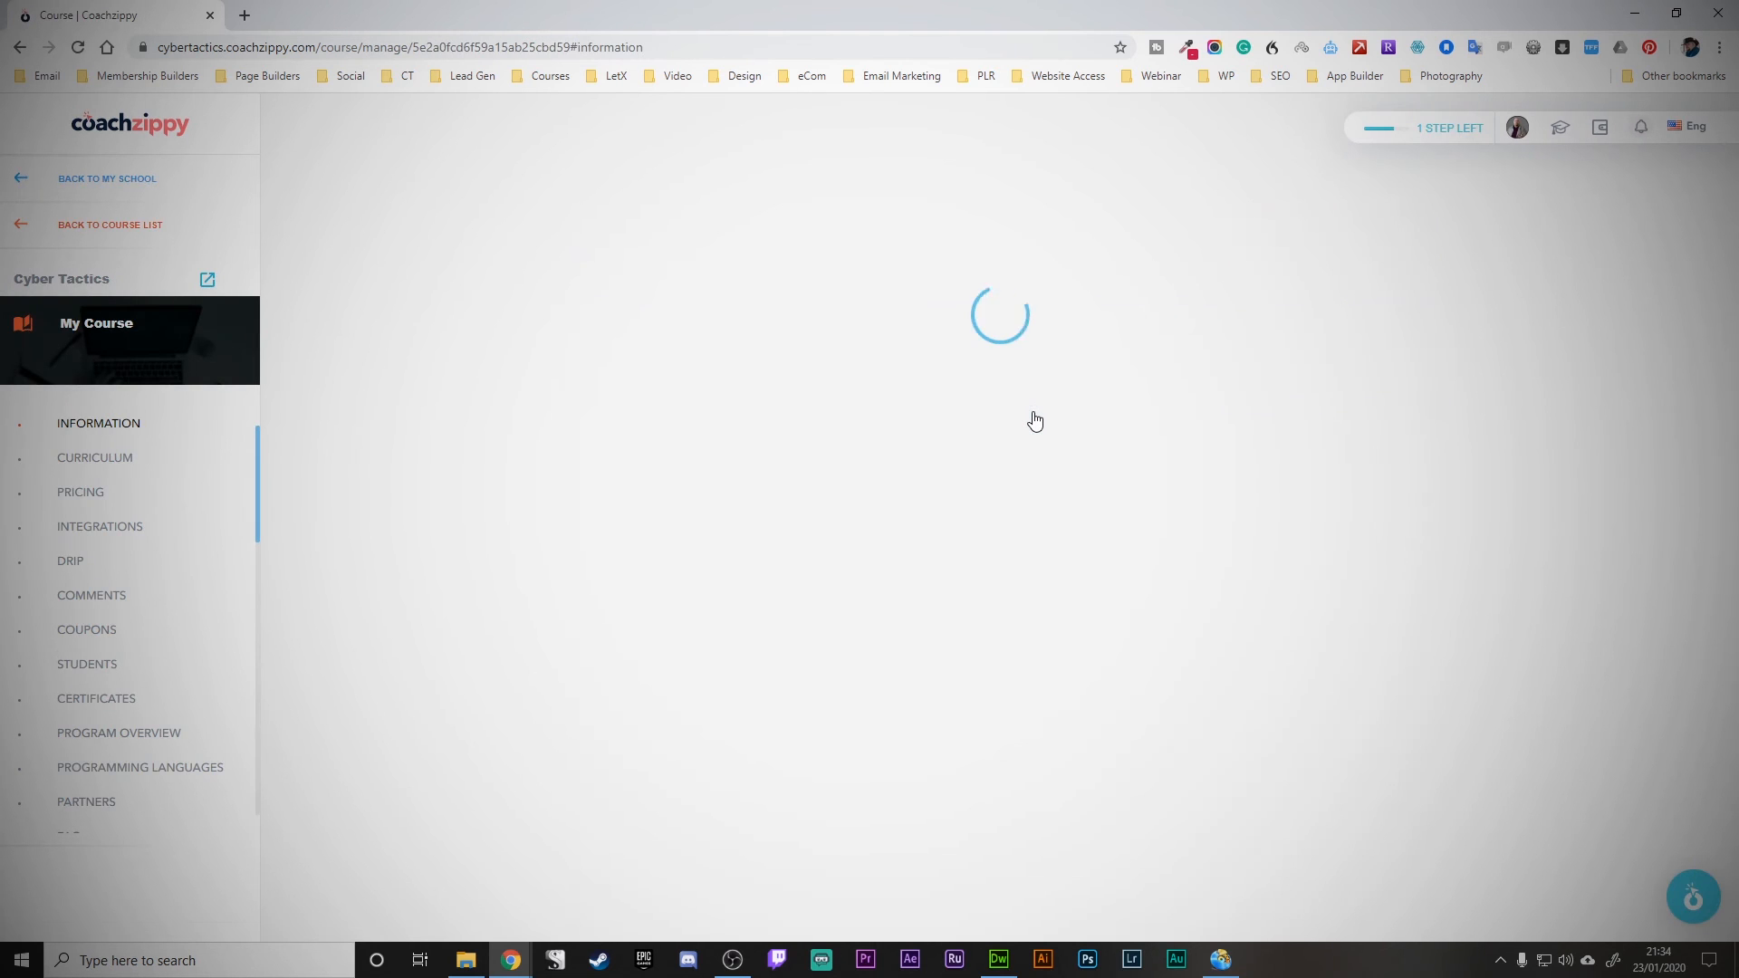
{"action": "left_click", "coordinate": [1367, 238]}
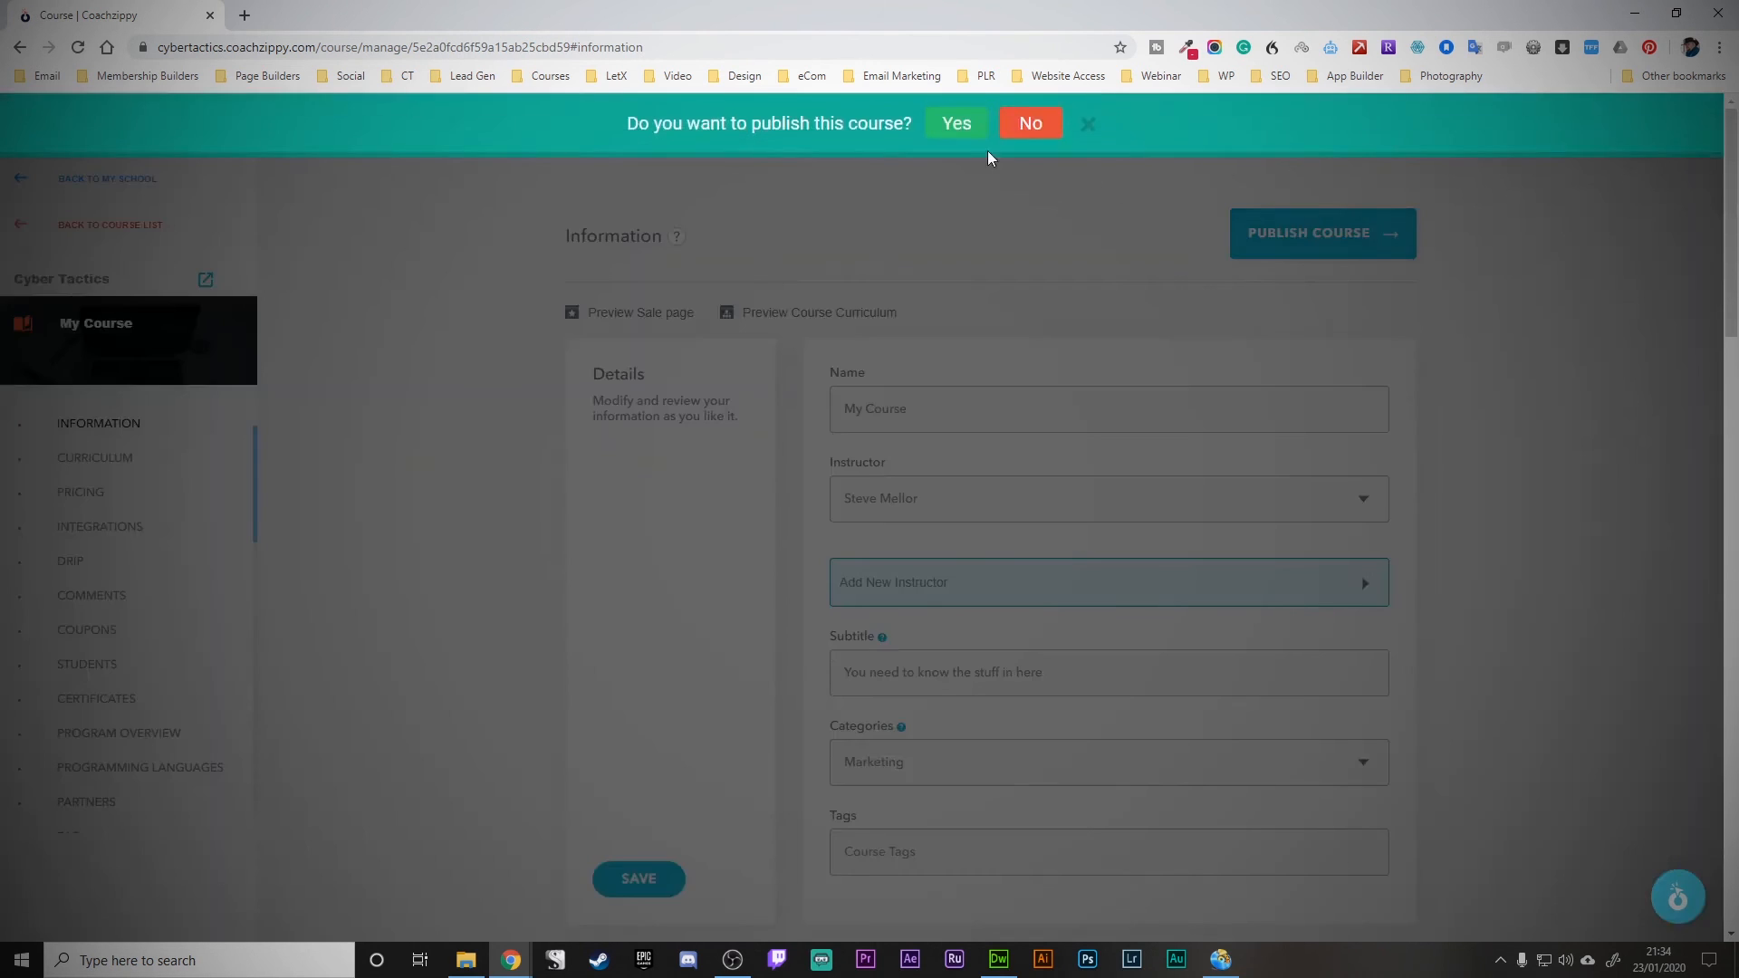
{"action": "left_click", "coordinate": [951, 125]}
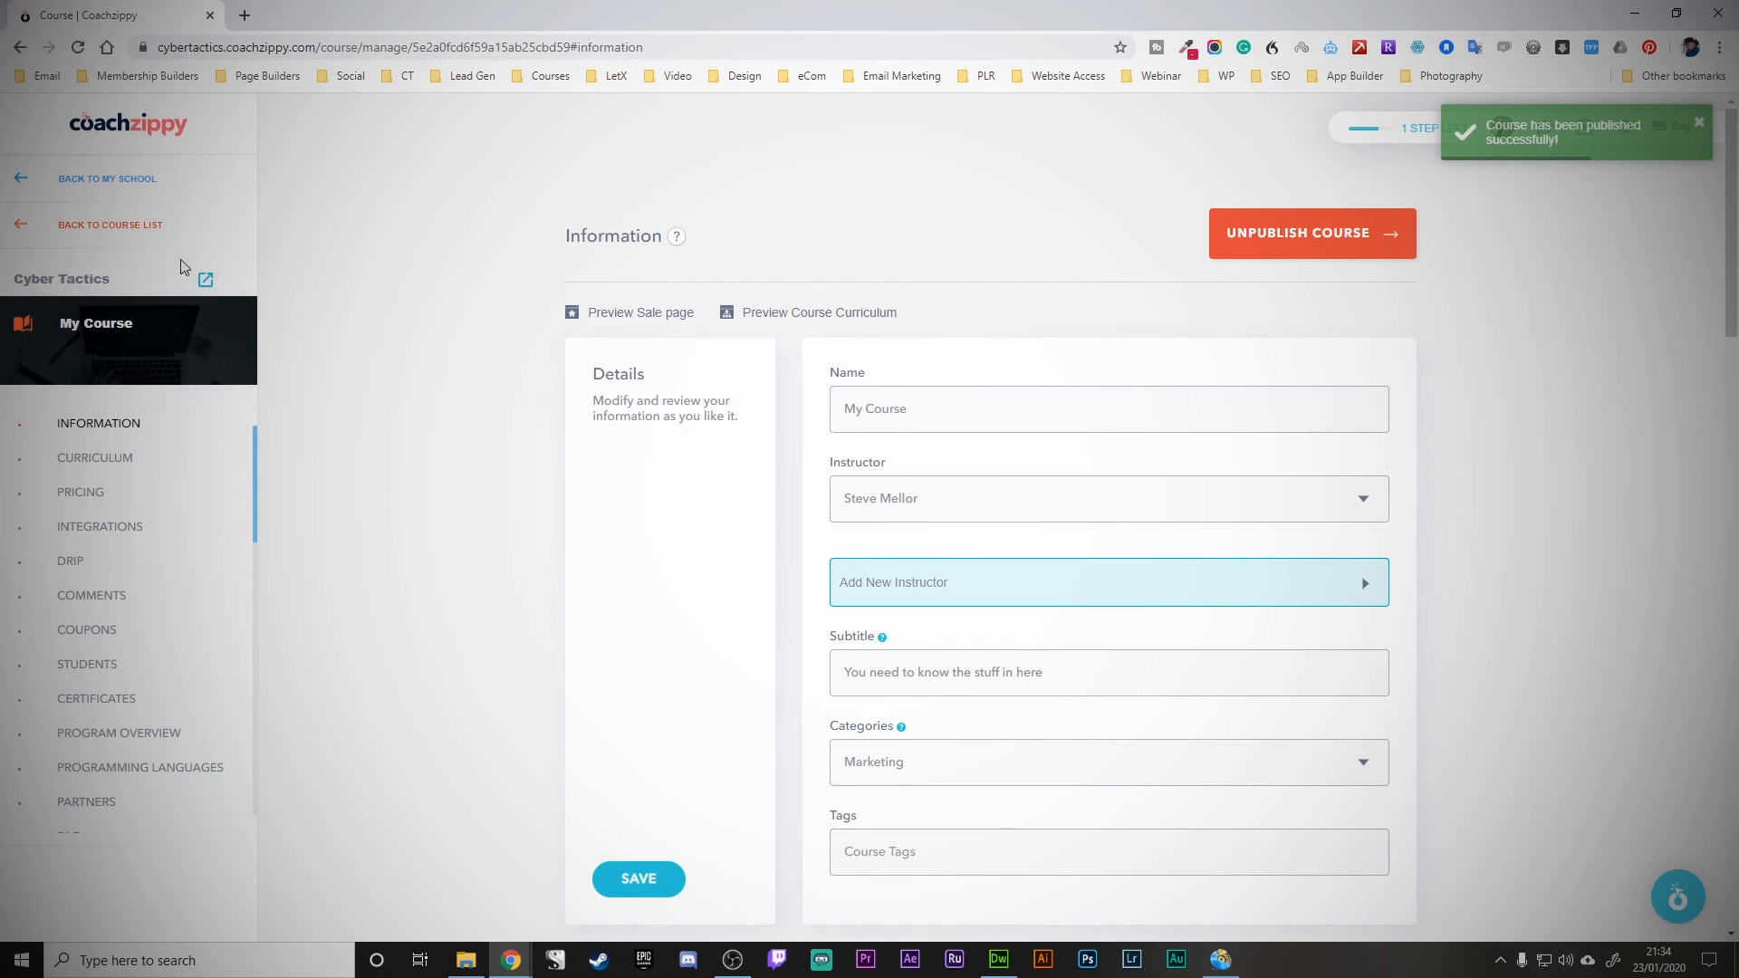
{"action": "left_click", "coordinate": [118, 180]}
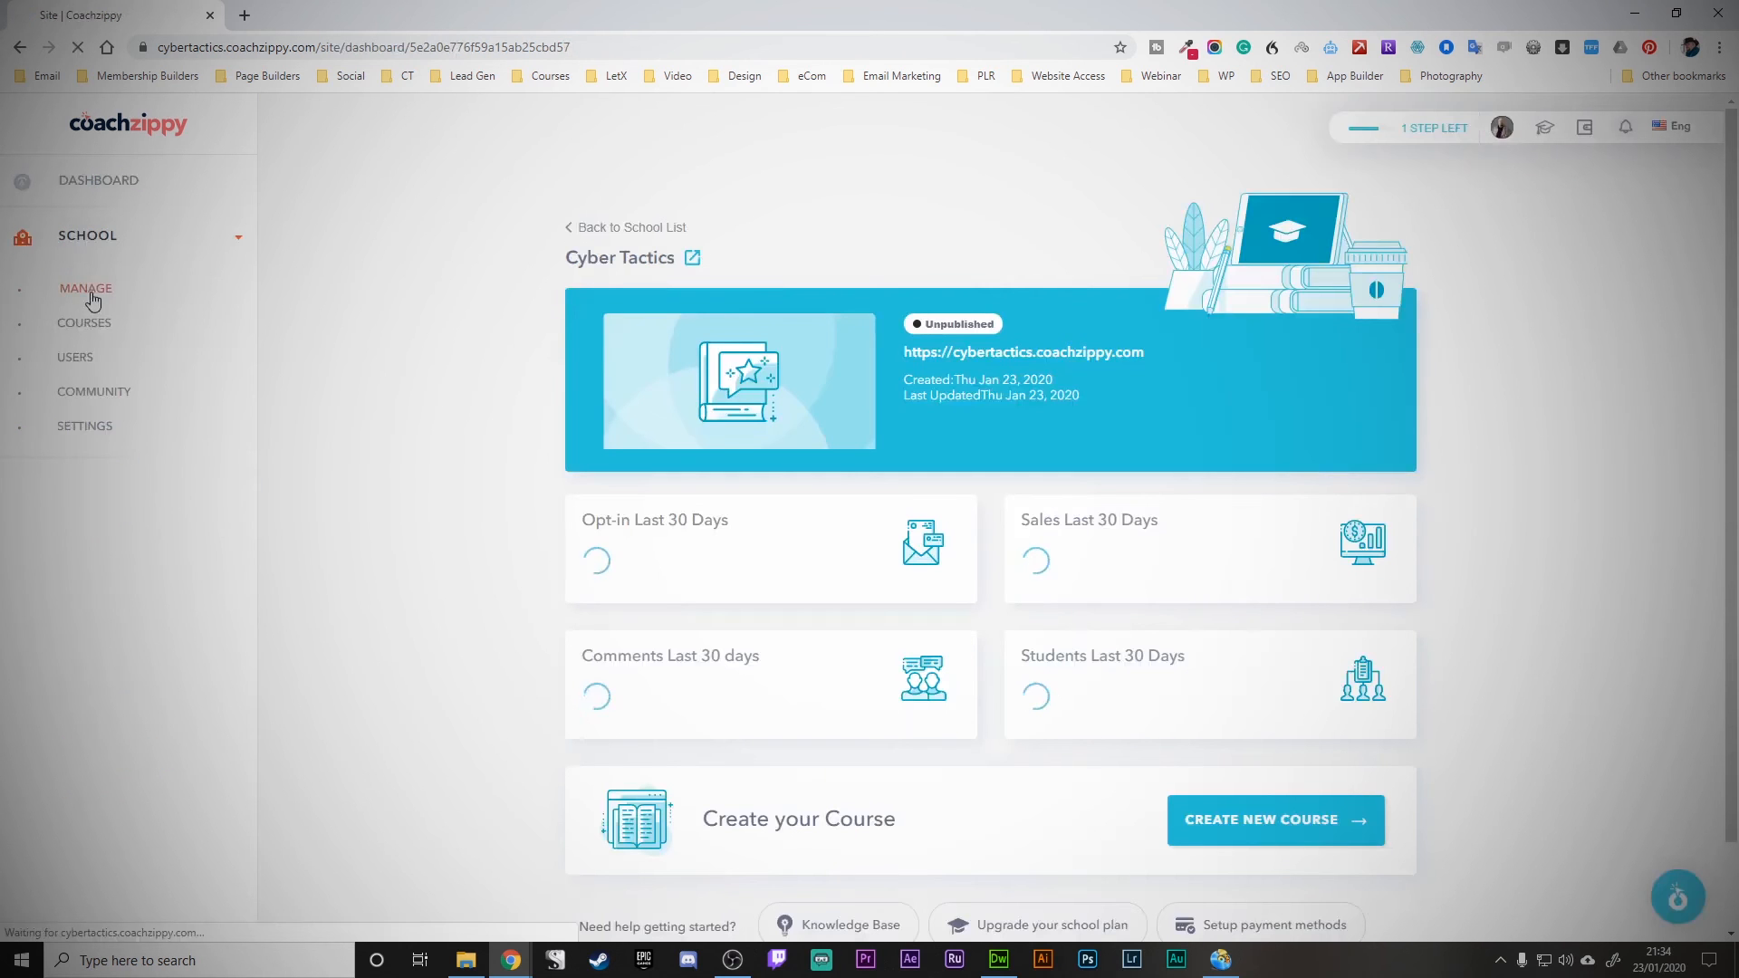
- Review the school theme, then switch Cyber Tactics from Unpublished to Published
{"action": "left_click", "coordinate": [89, 290]}
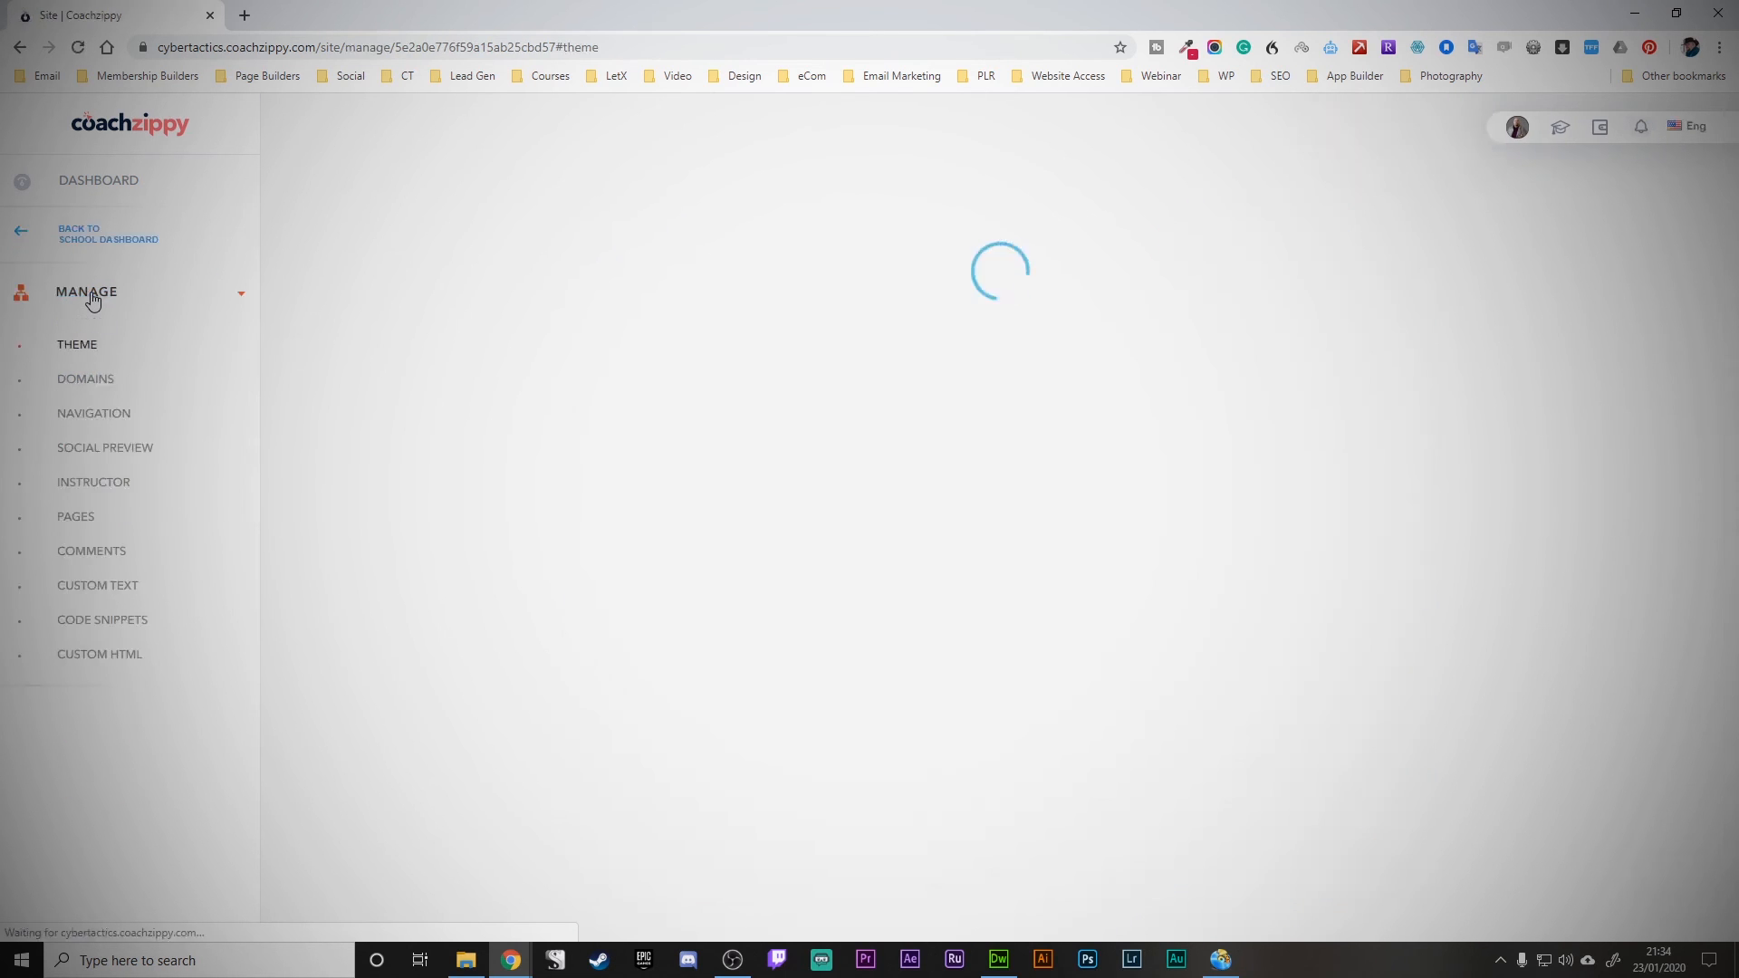
{"action": "scroll", "coordinate": [504, 453], "scroll_direction": "down", "scroll_amount": 10}
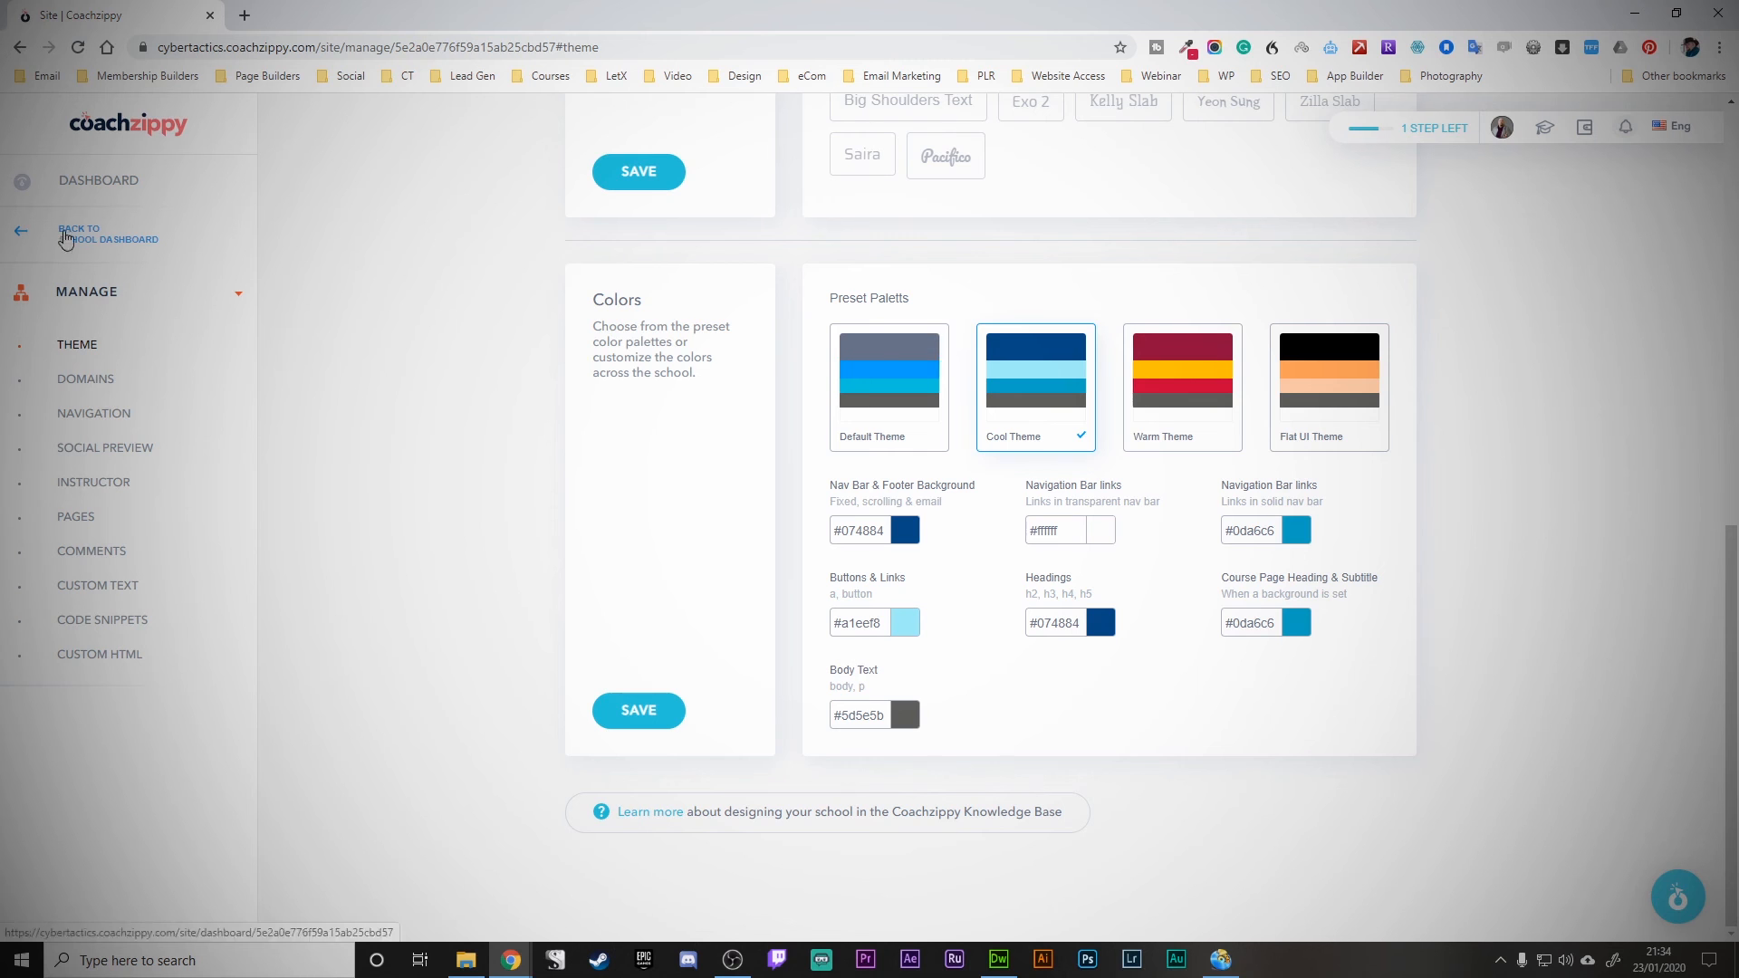
{"action": "scroll", "coordinate": [569, 476], "scroll_direction": "up", "scroll_amount": 10}
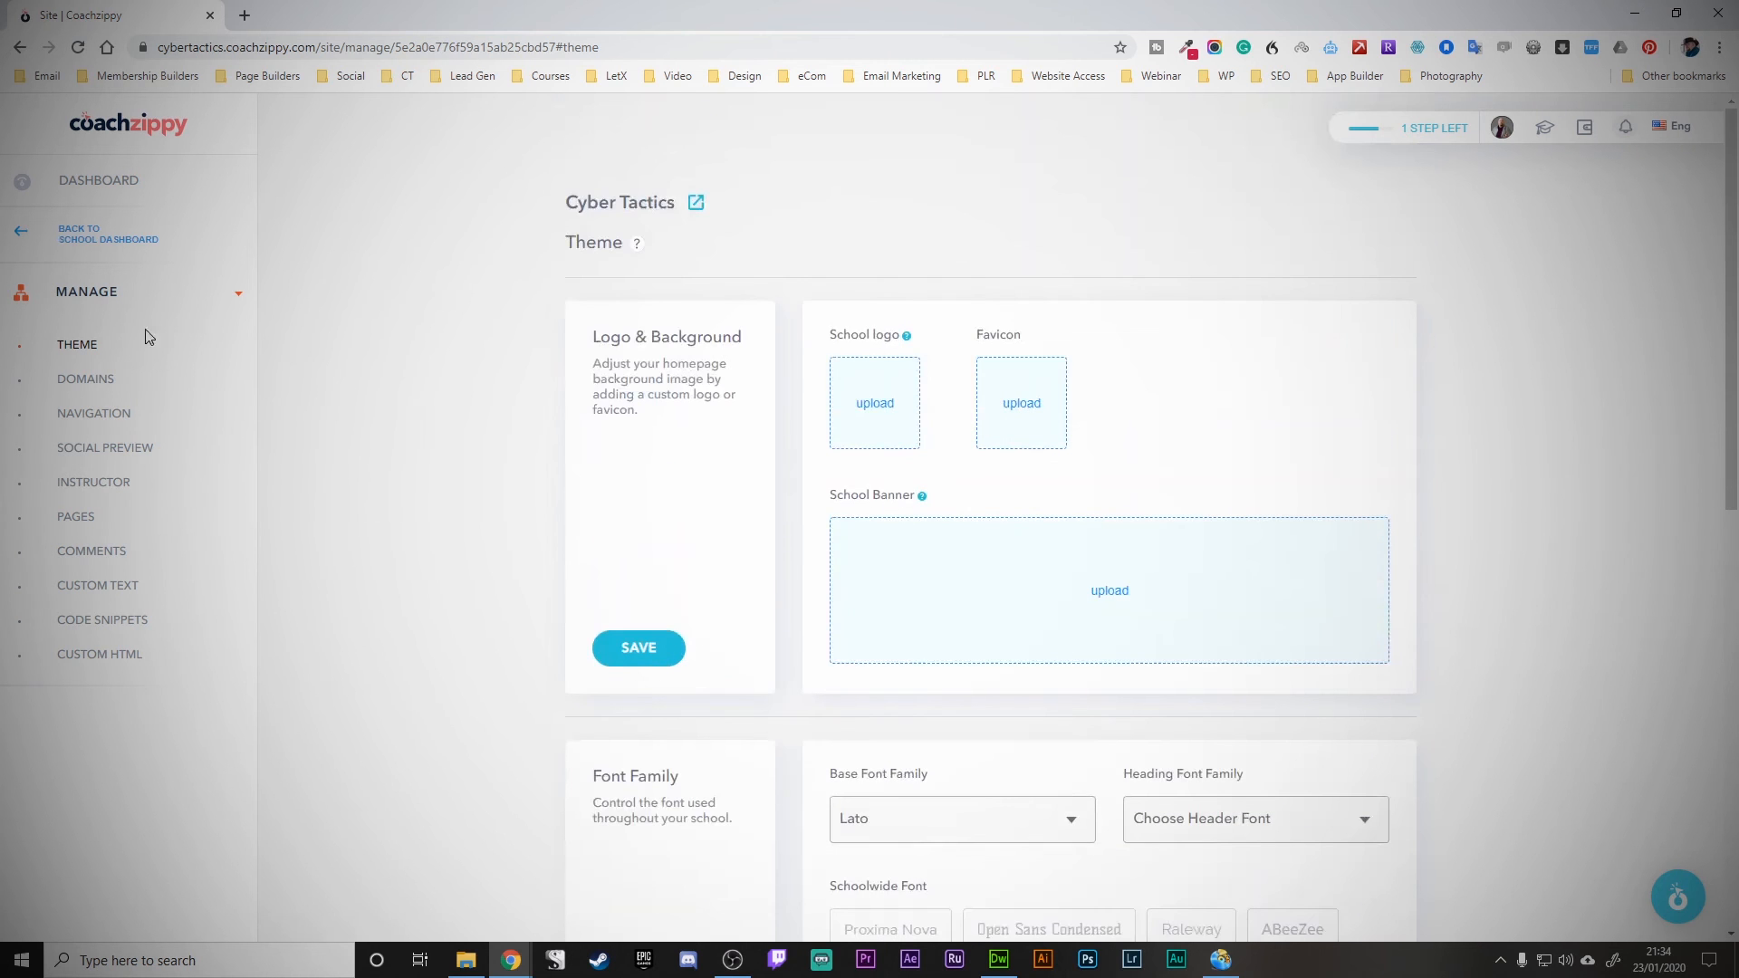
{"action": "left_click", "coordinate": [80, 239]}
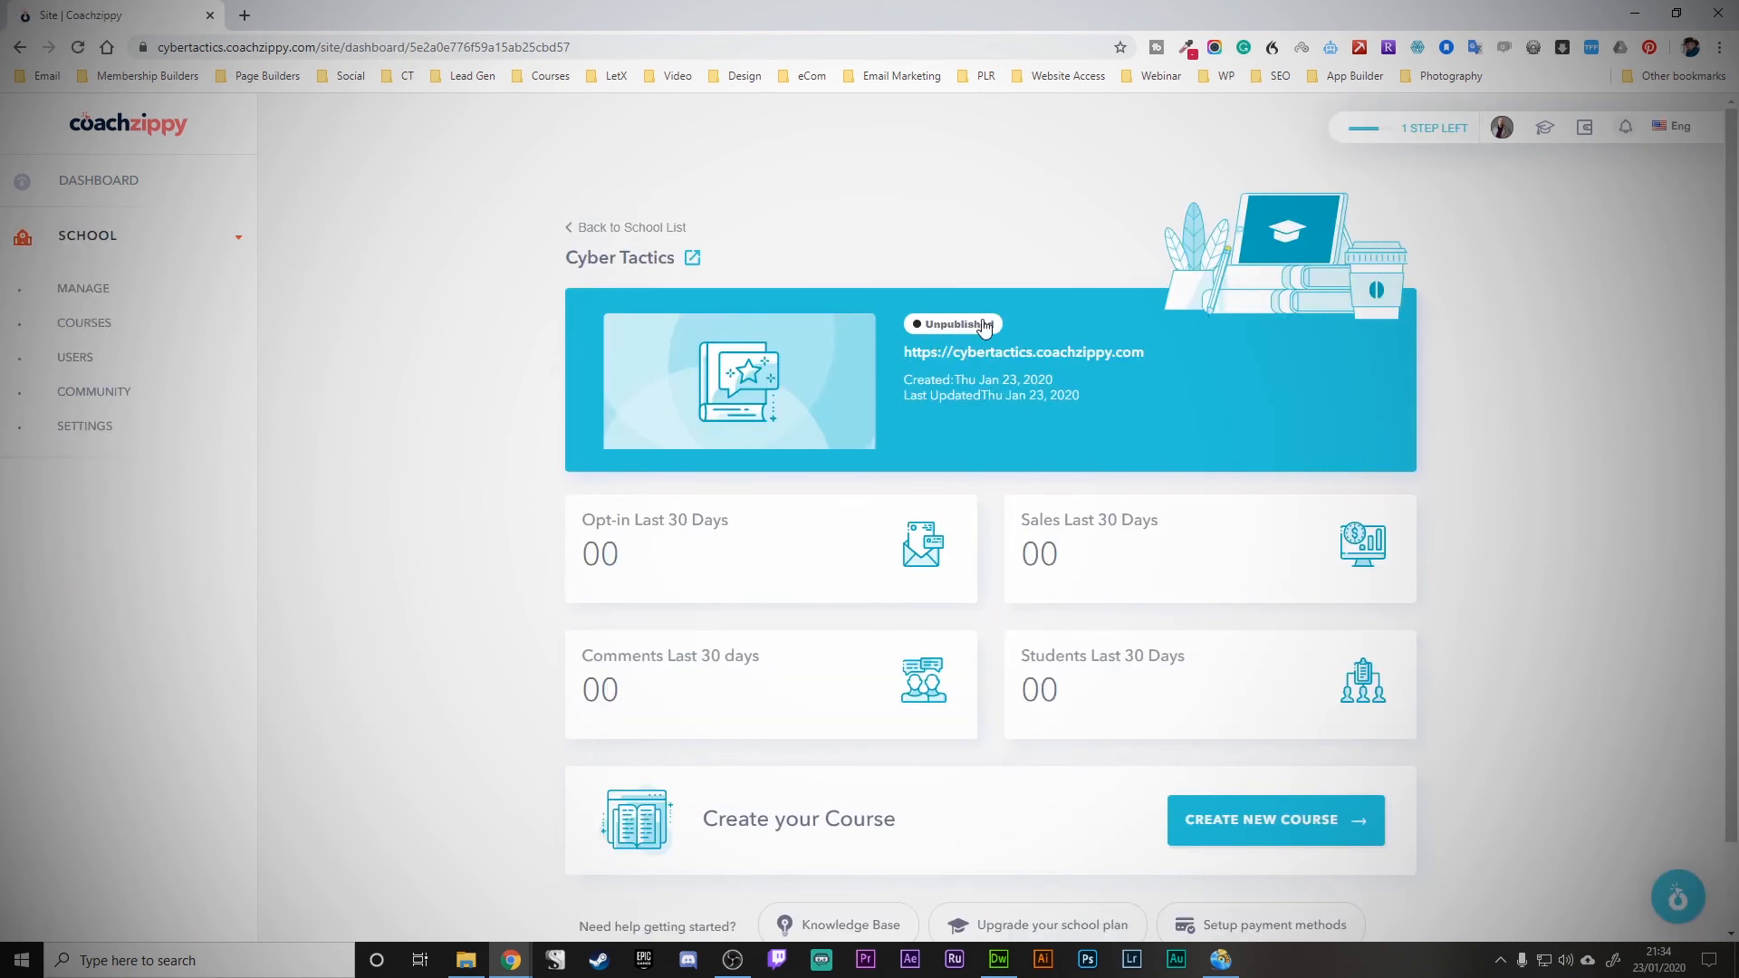
{"action": "left_click", "coordinate": [951, 328]}
{"action": "left_click", "coordinate": [1012, 122]}
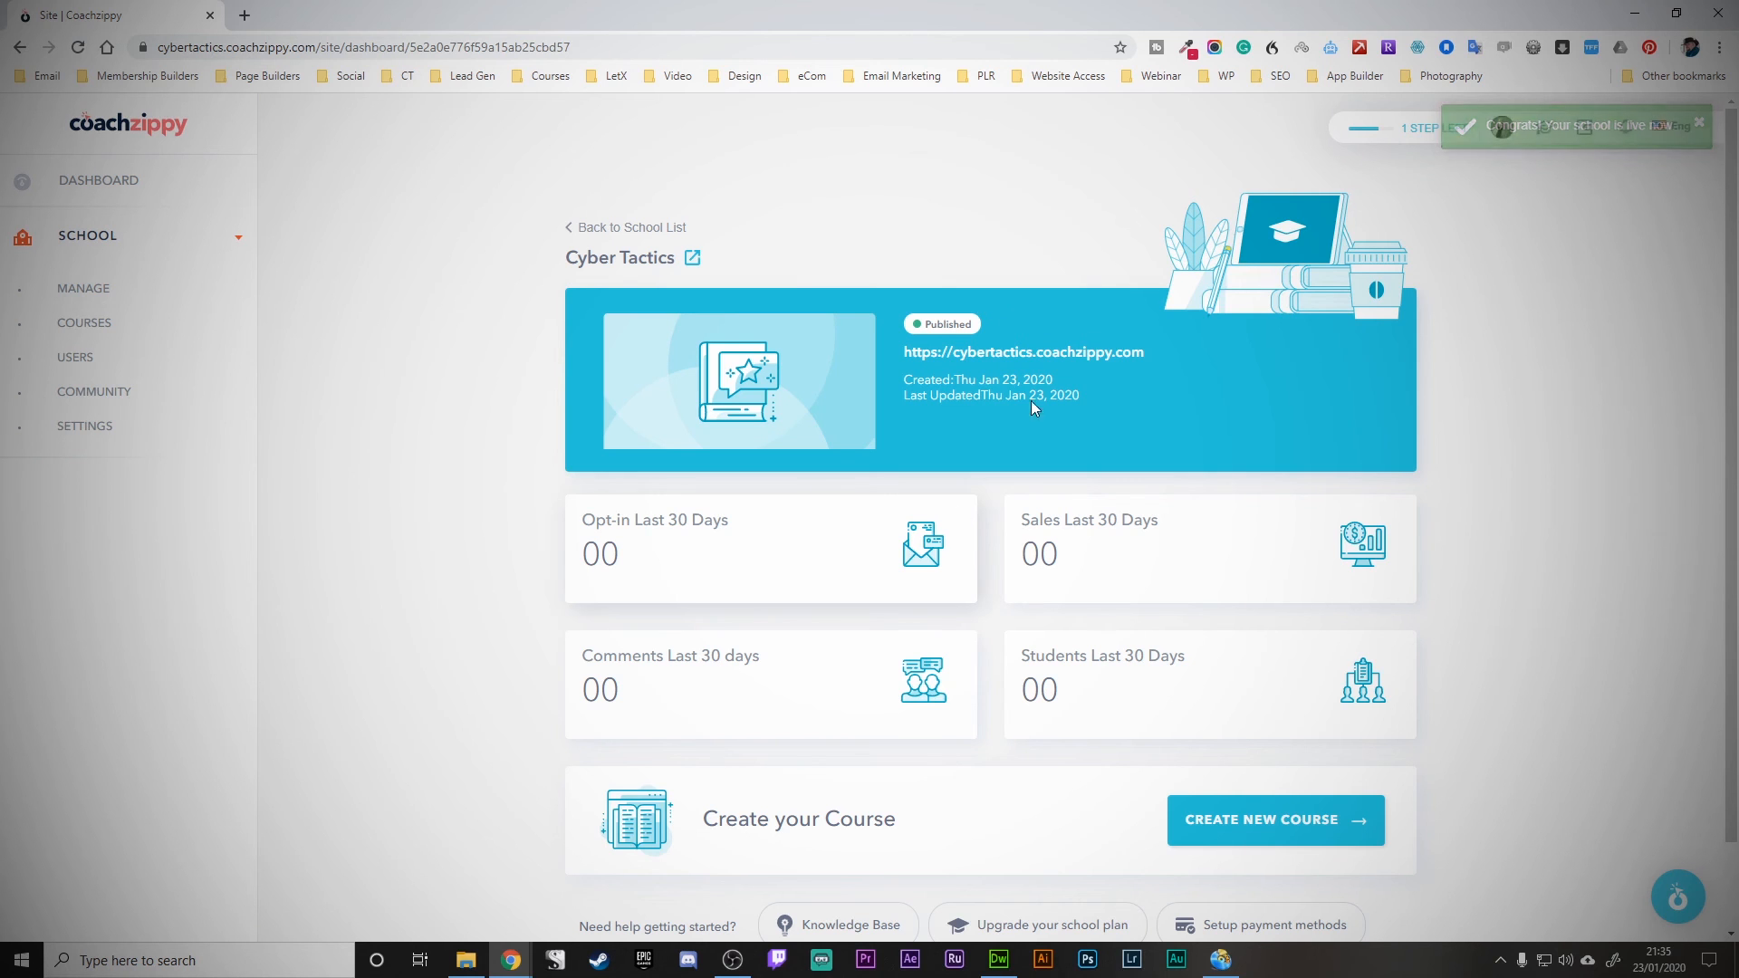
{"action": "left_click", "coordinate": [996, 359]}
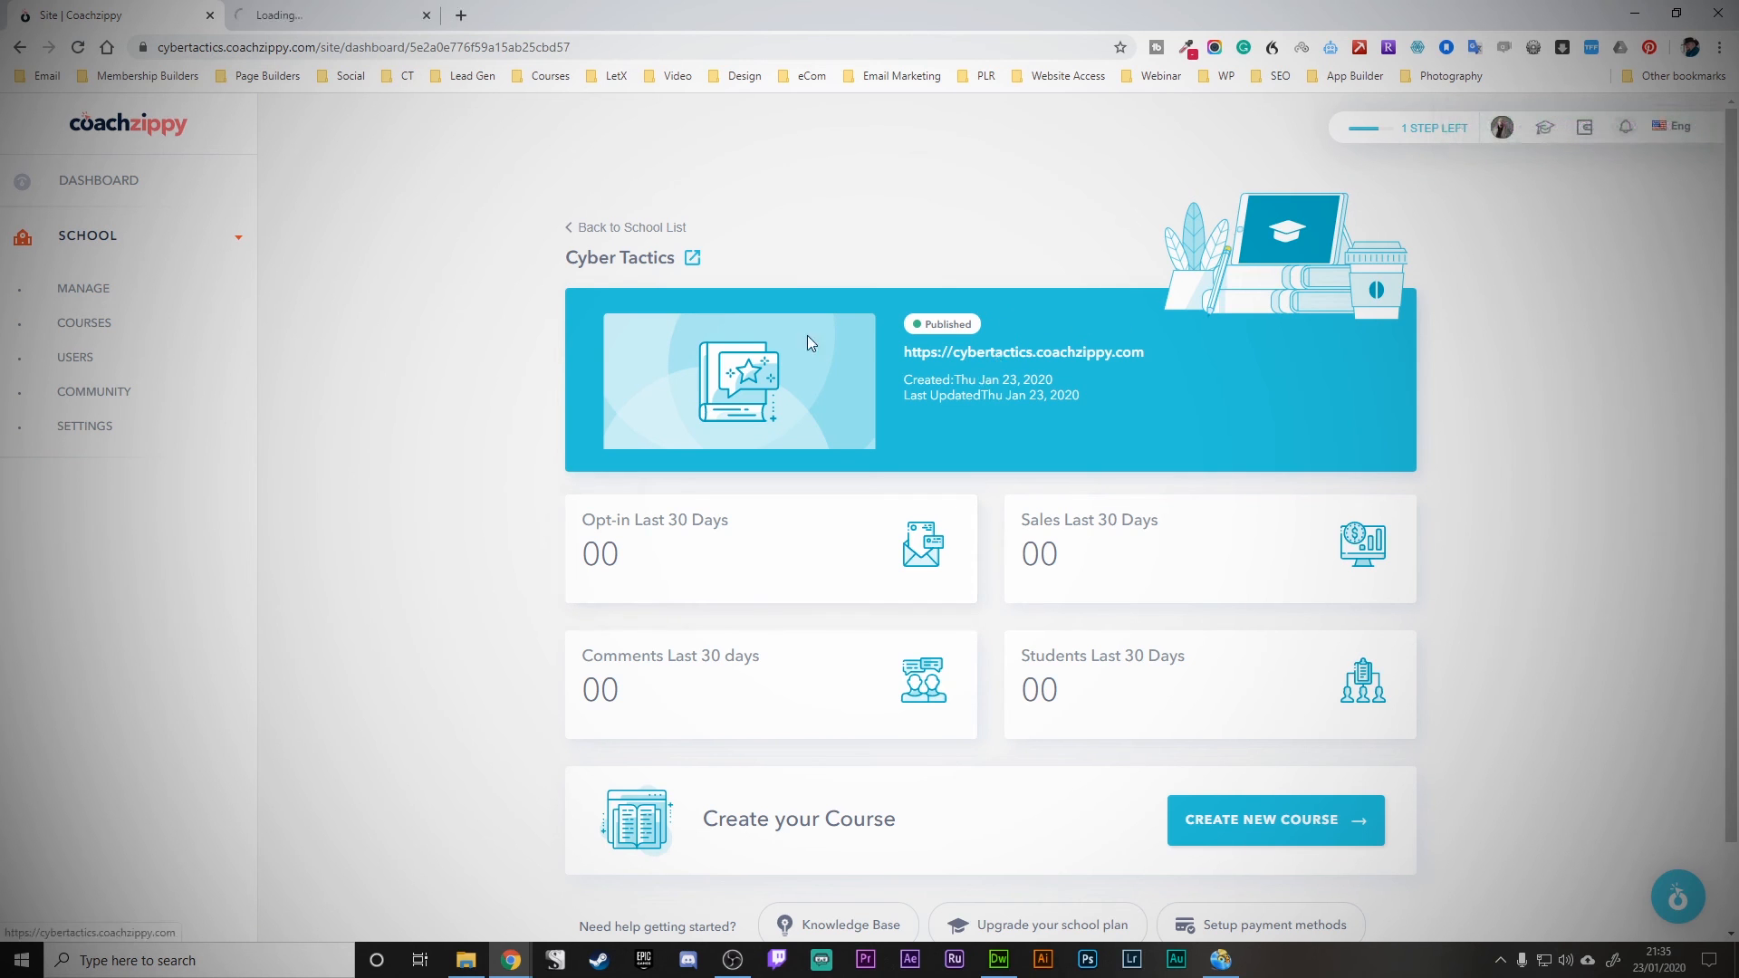
- Open the live Cyber Tactics site and scroll My Course's sales page down to the Free Plan fee
{"action": "left_click", "coordinate": [374, 12]}
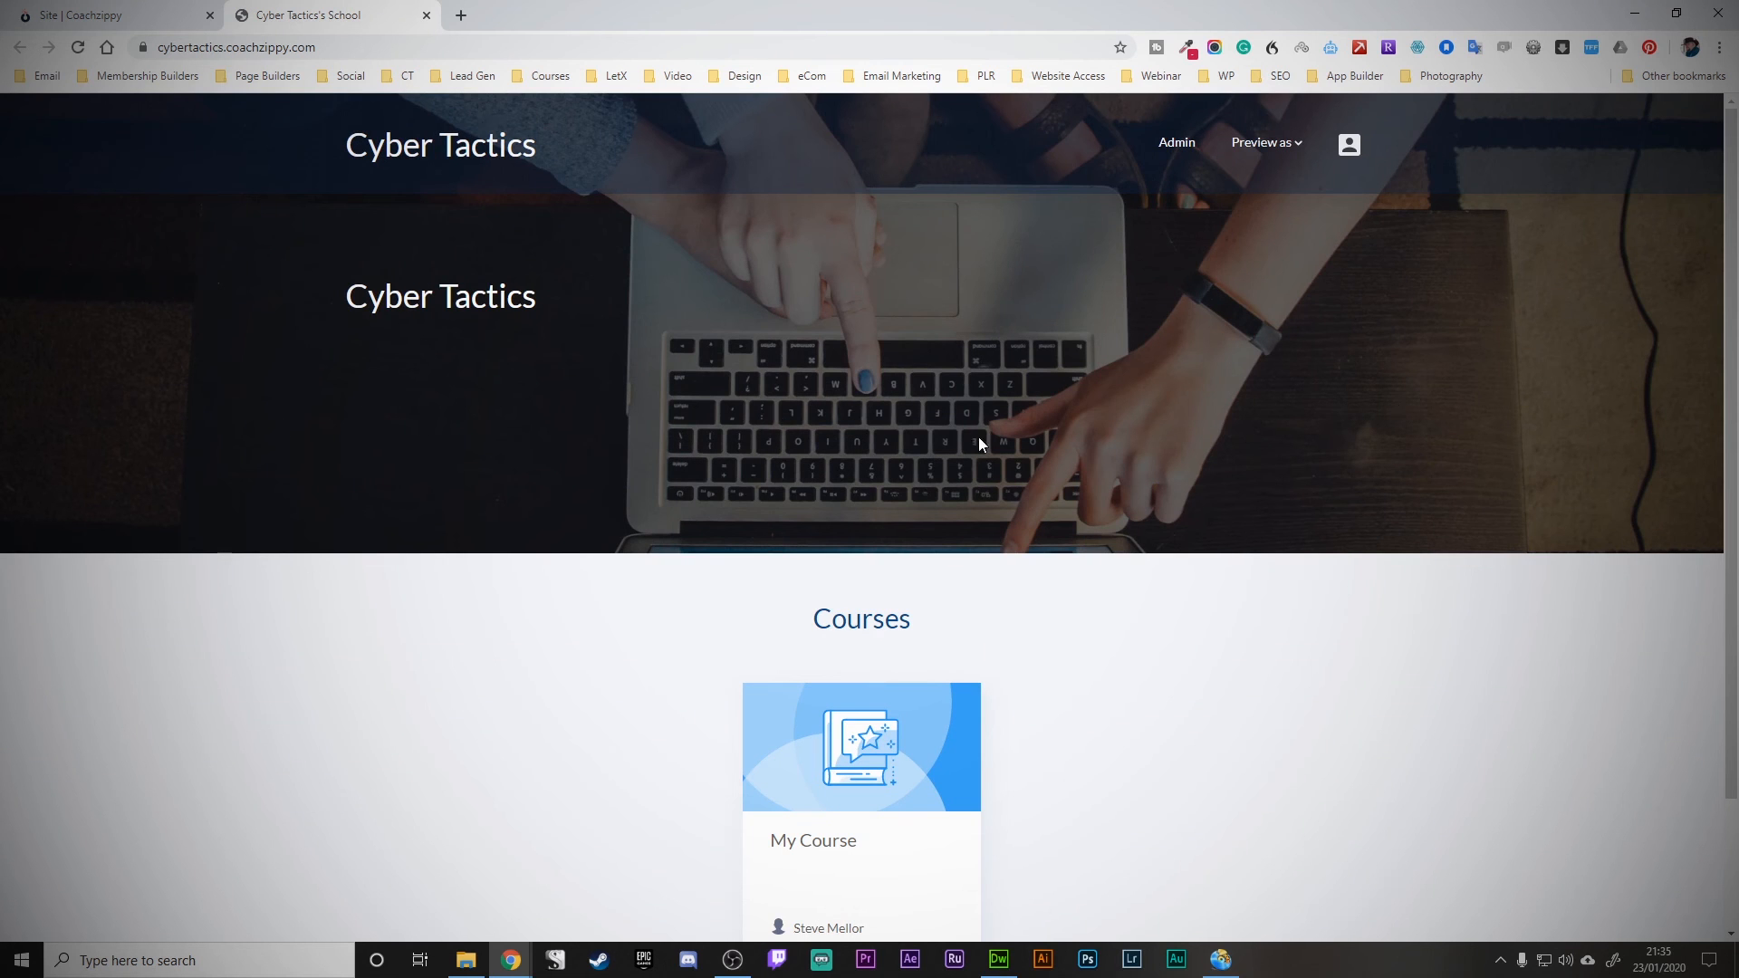
{"action": "scroll", "coordinate": [1345, 461], "scroll_direction": "down", "scroll_amount": 2}
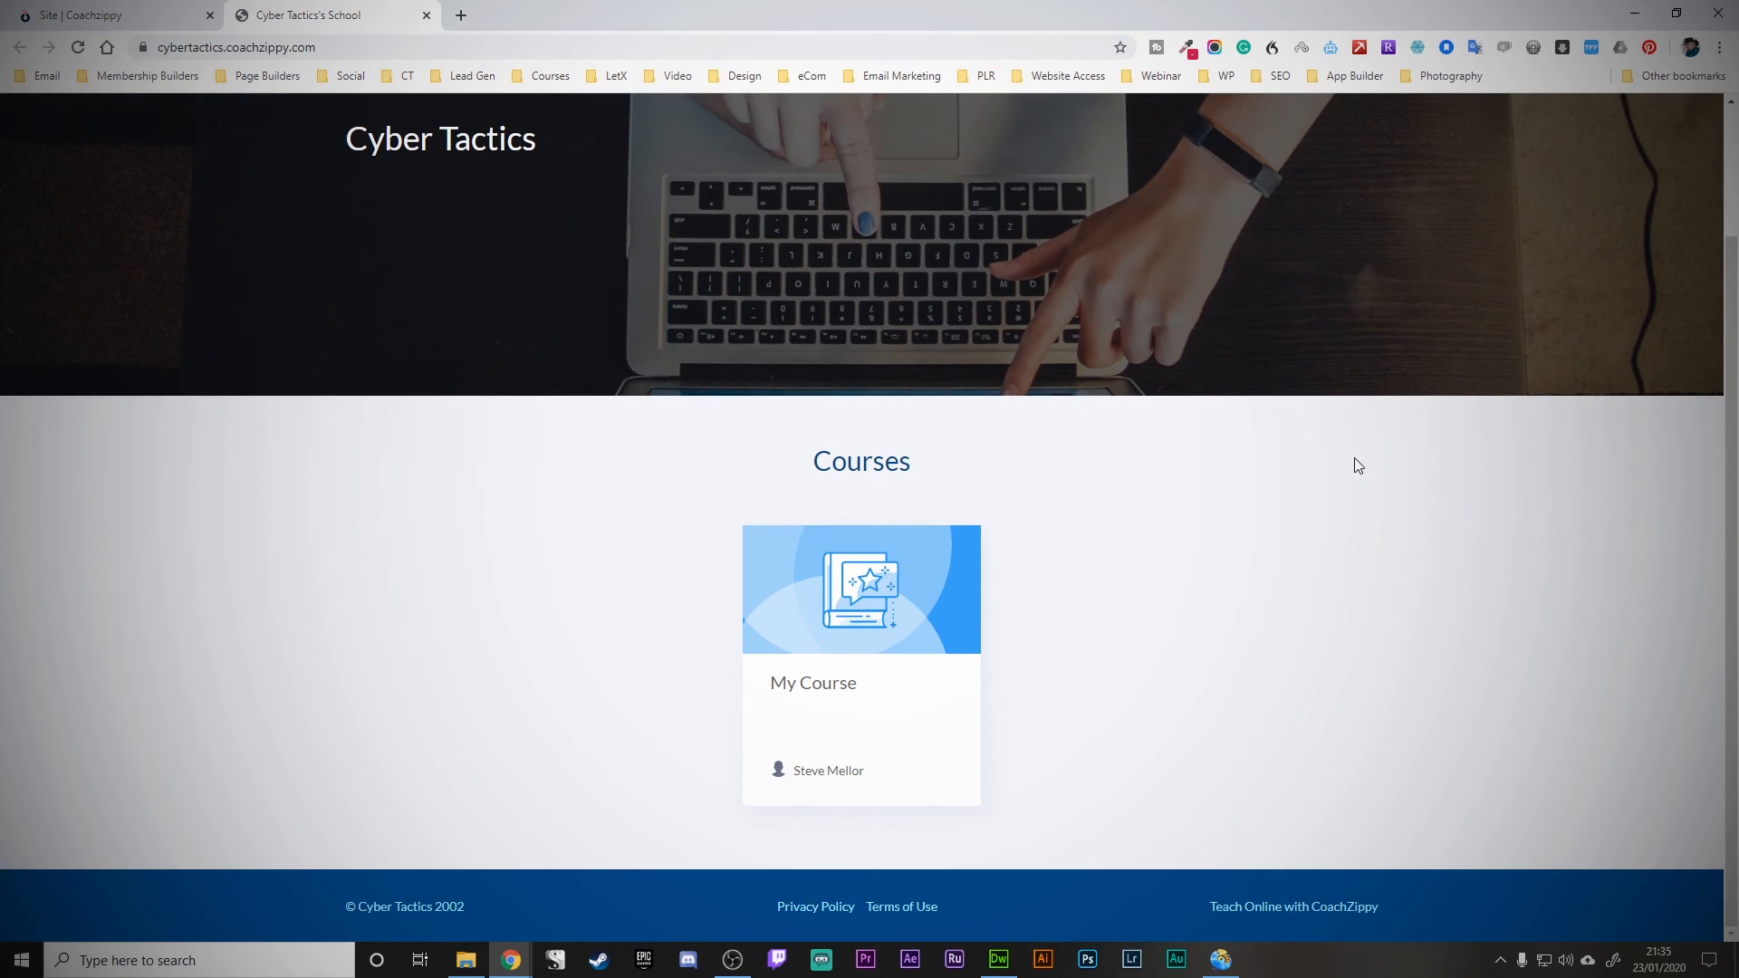
{"action": "left_click", "coordinate": [878, 624]}
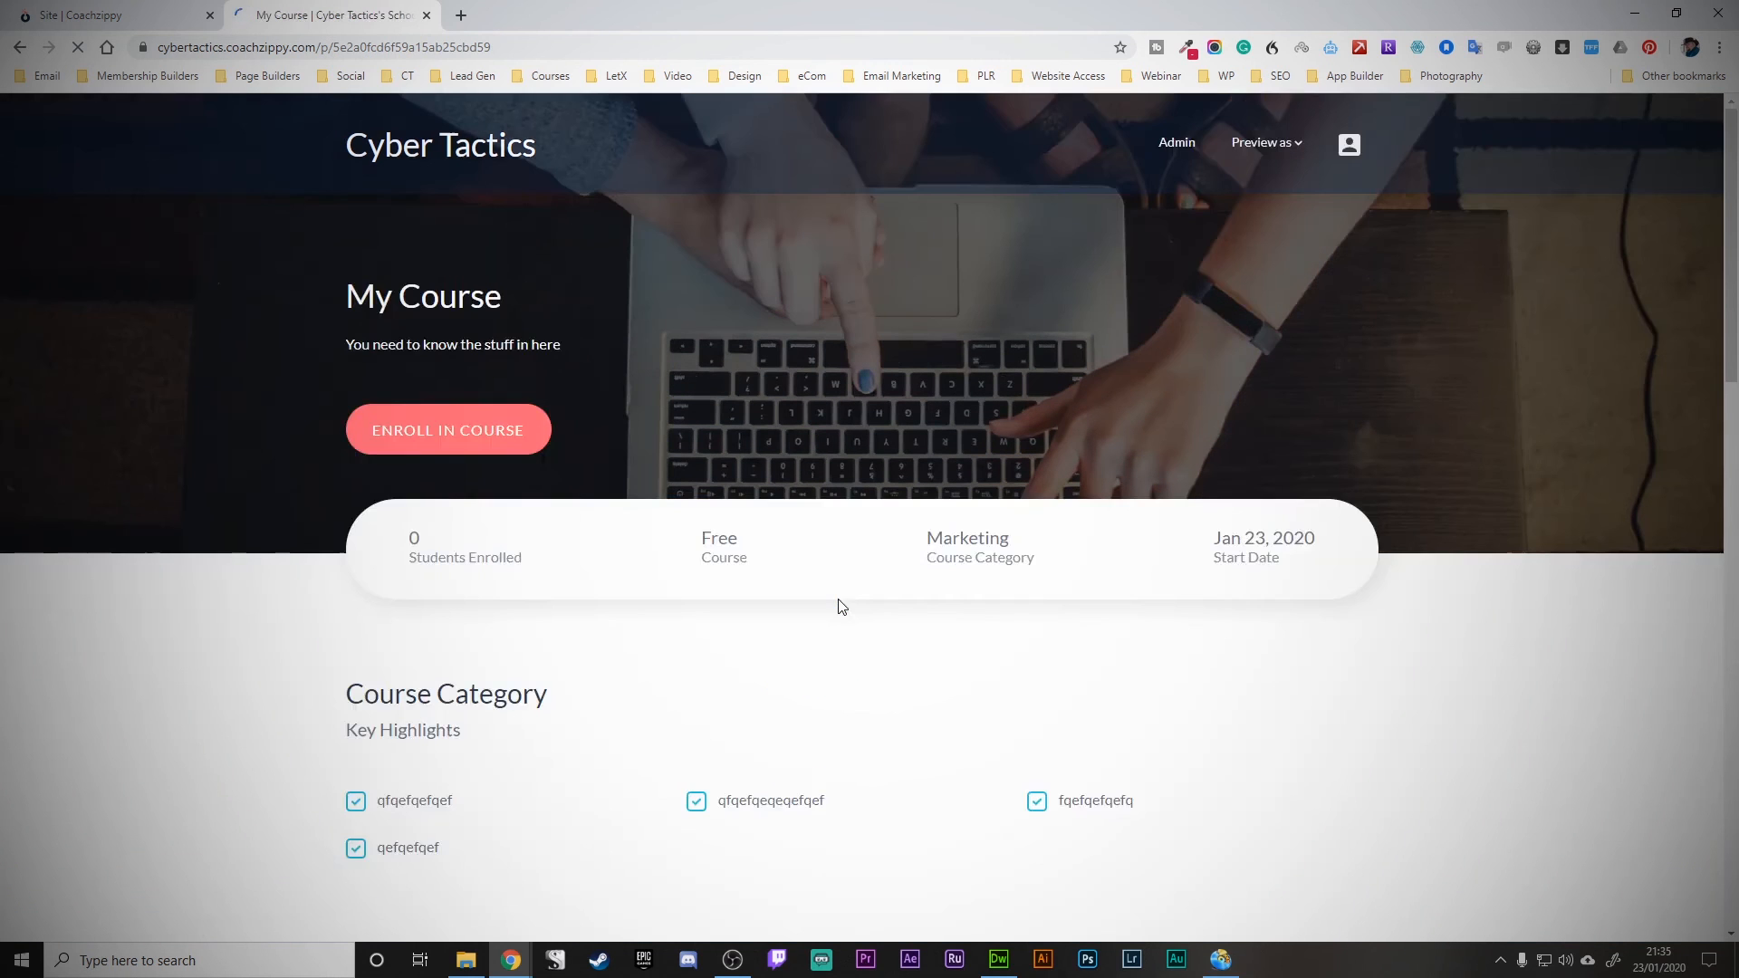
{"action": "scroll", "coordinate": [371, 593], "scroll_direction": "down", "scroll_amount": 3}
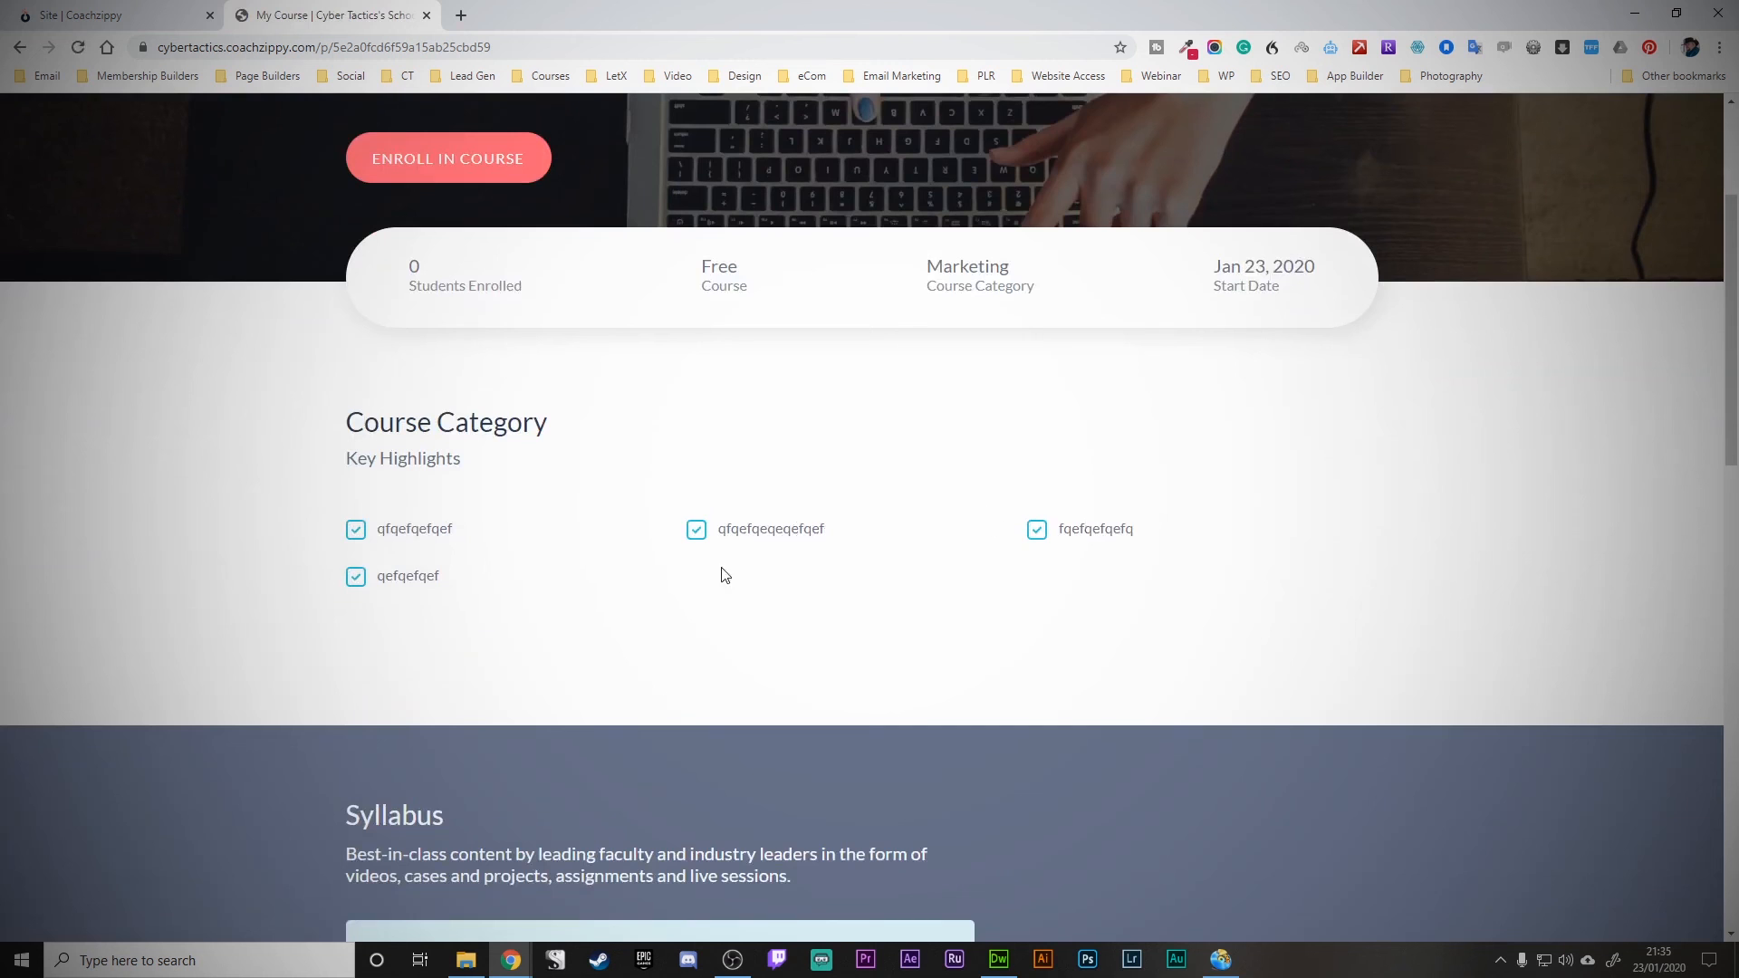
{"action": "scroll", "coordinate": [536, 575], "scroll_direction": "up", "scroll_amount": 2}
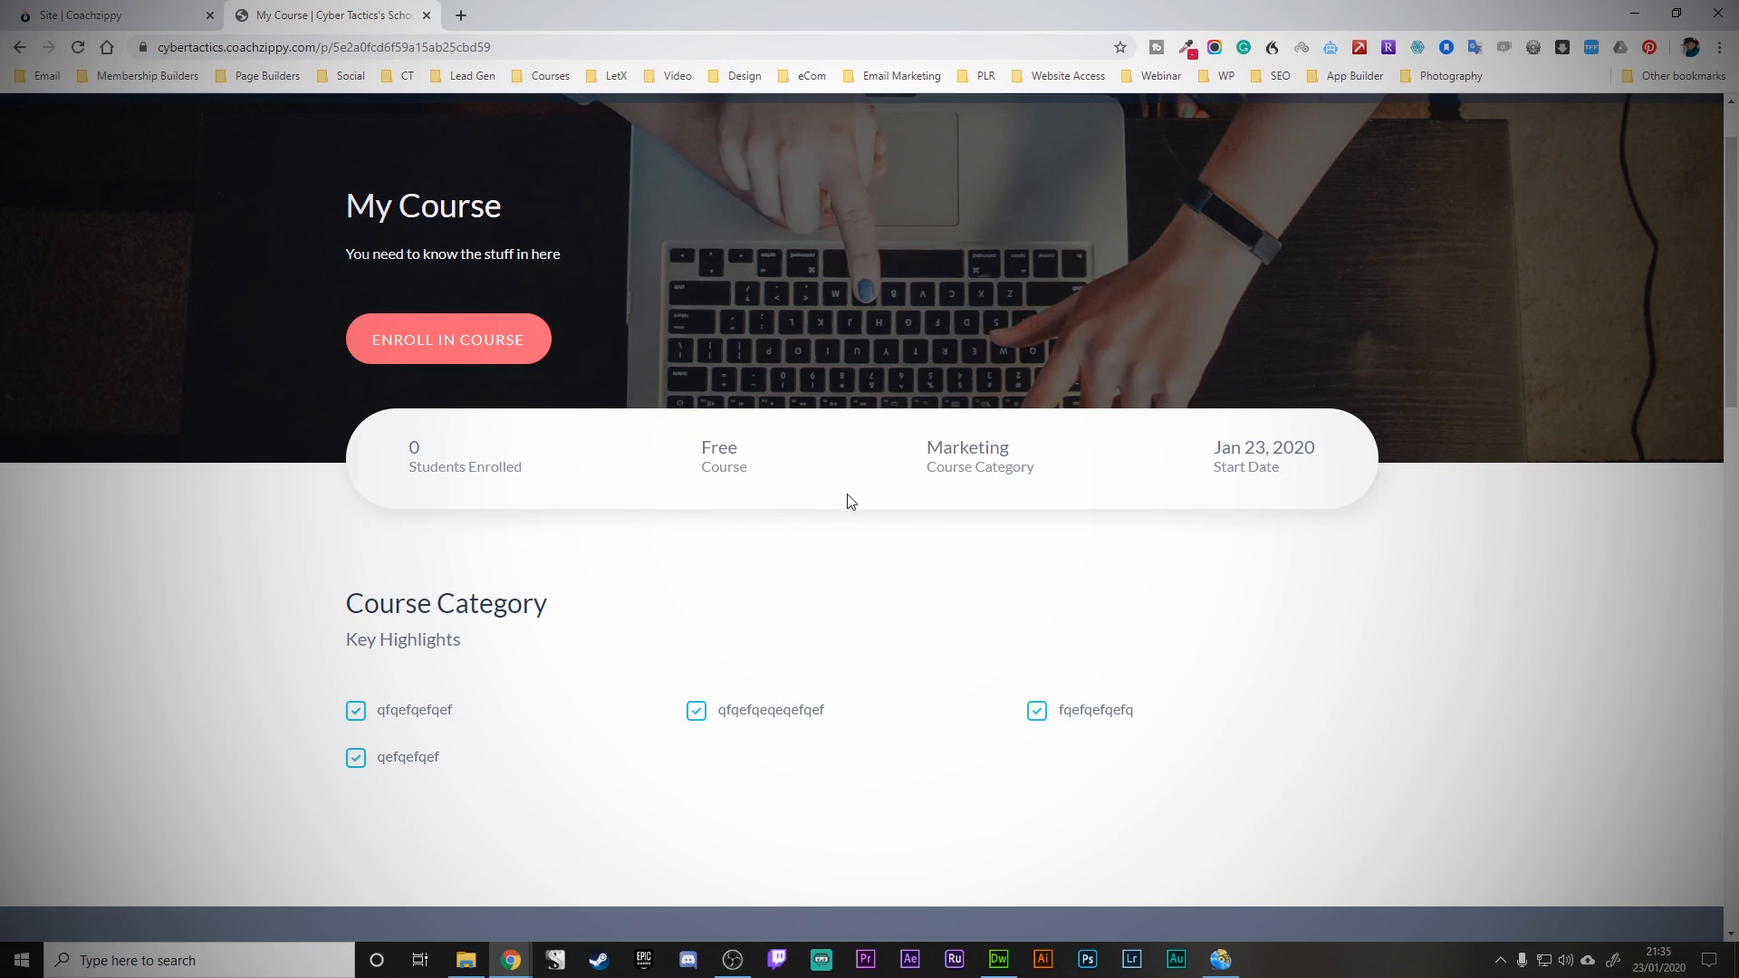
{"action": "scroll", "coordinate": [846, 497], "scroll_direction": "down", "scroll_amount": 8}
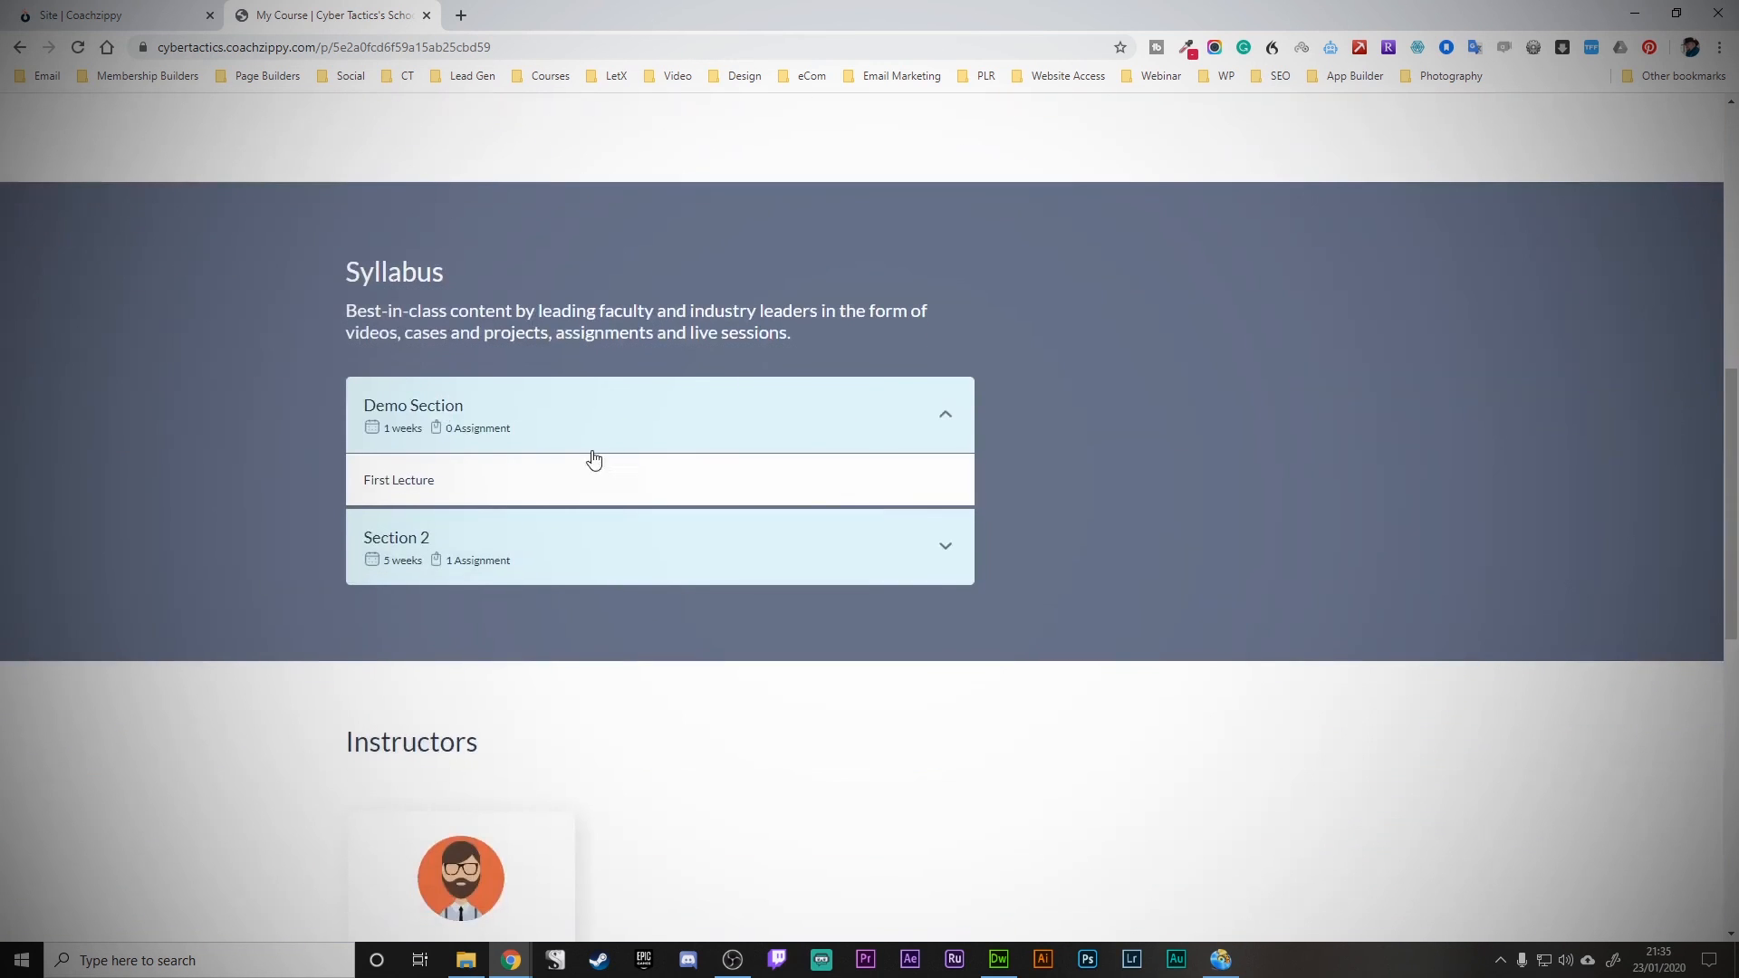
{"action": "scroll", "coordinate": [667, 431], "scroll_direction": "down", "scroll_amount": 6}
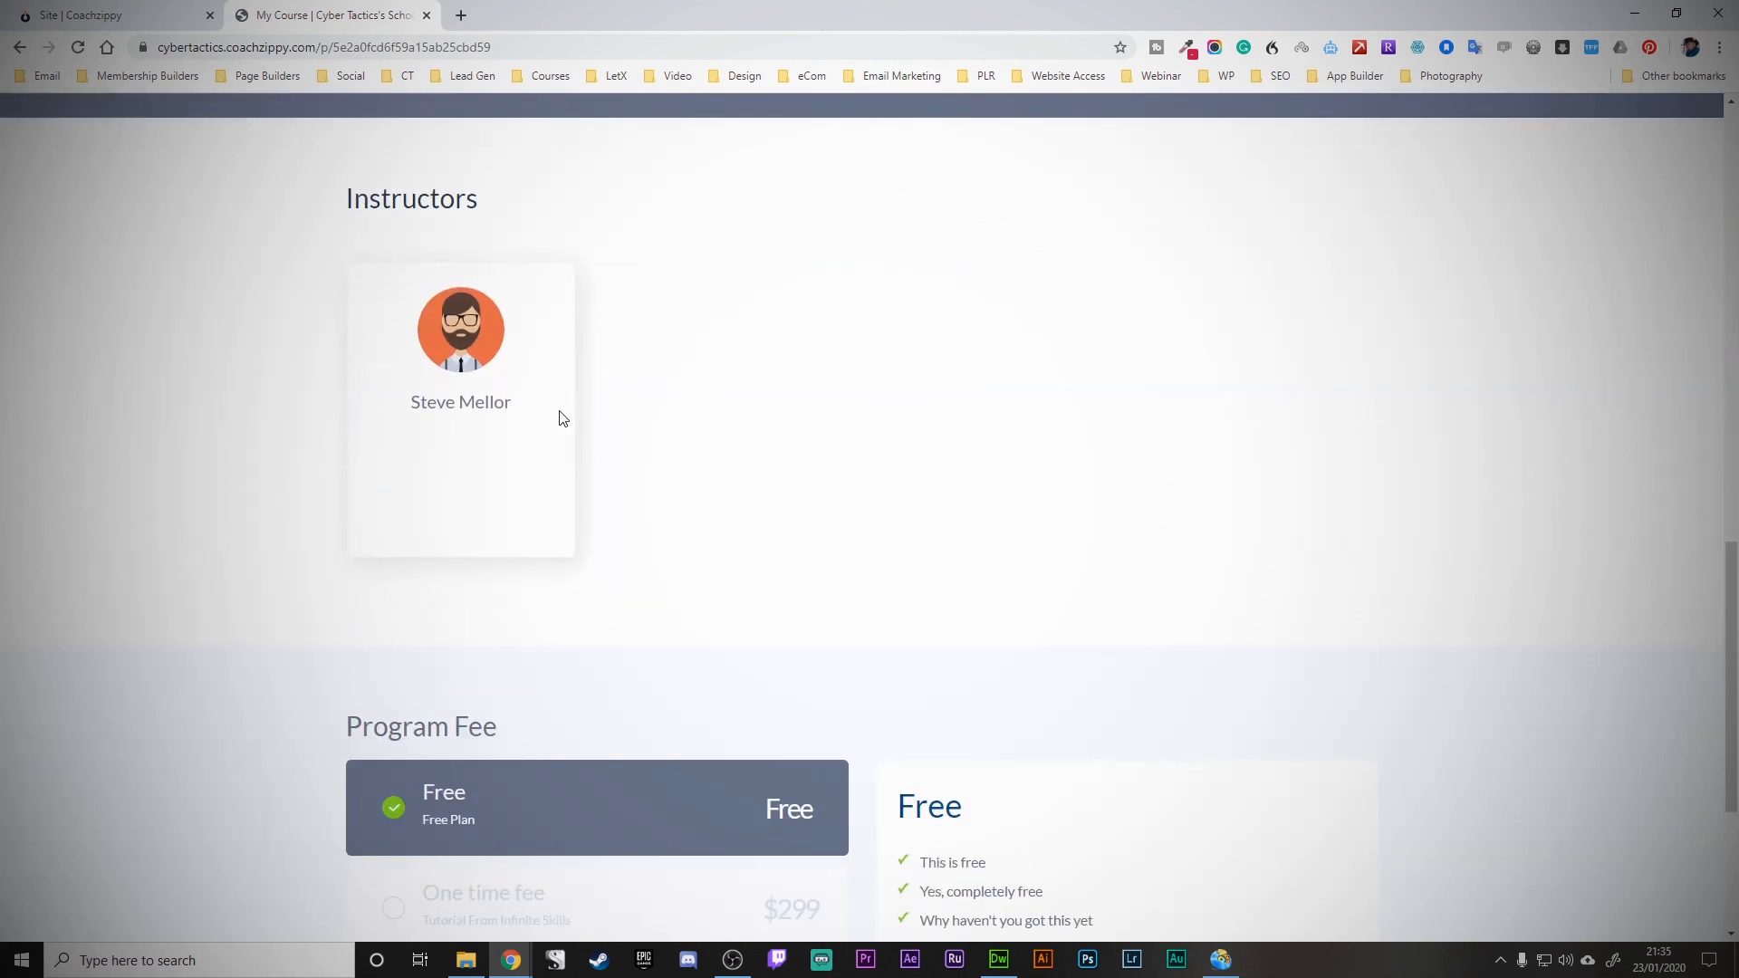
{"action": "scroll", "coordinate": [439, 396], "scroll_direction": "down", "scroll_amount": 4}
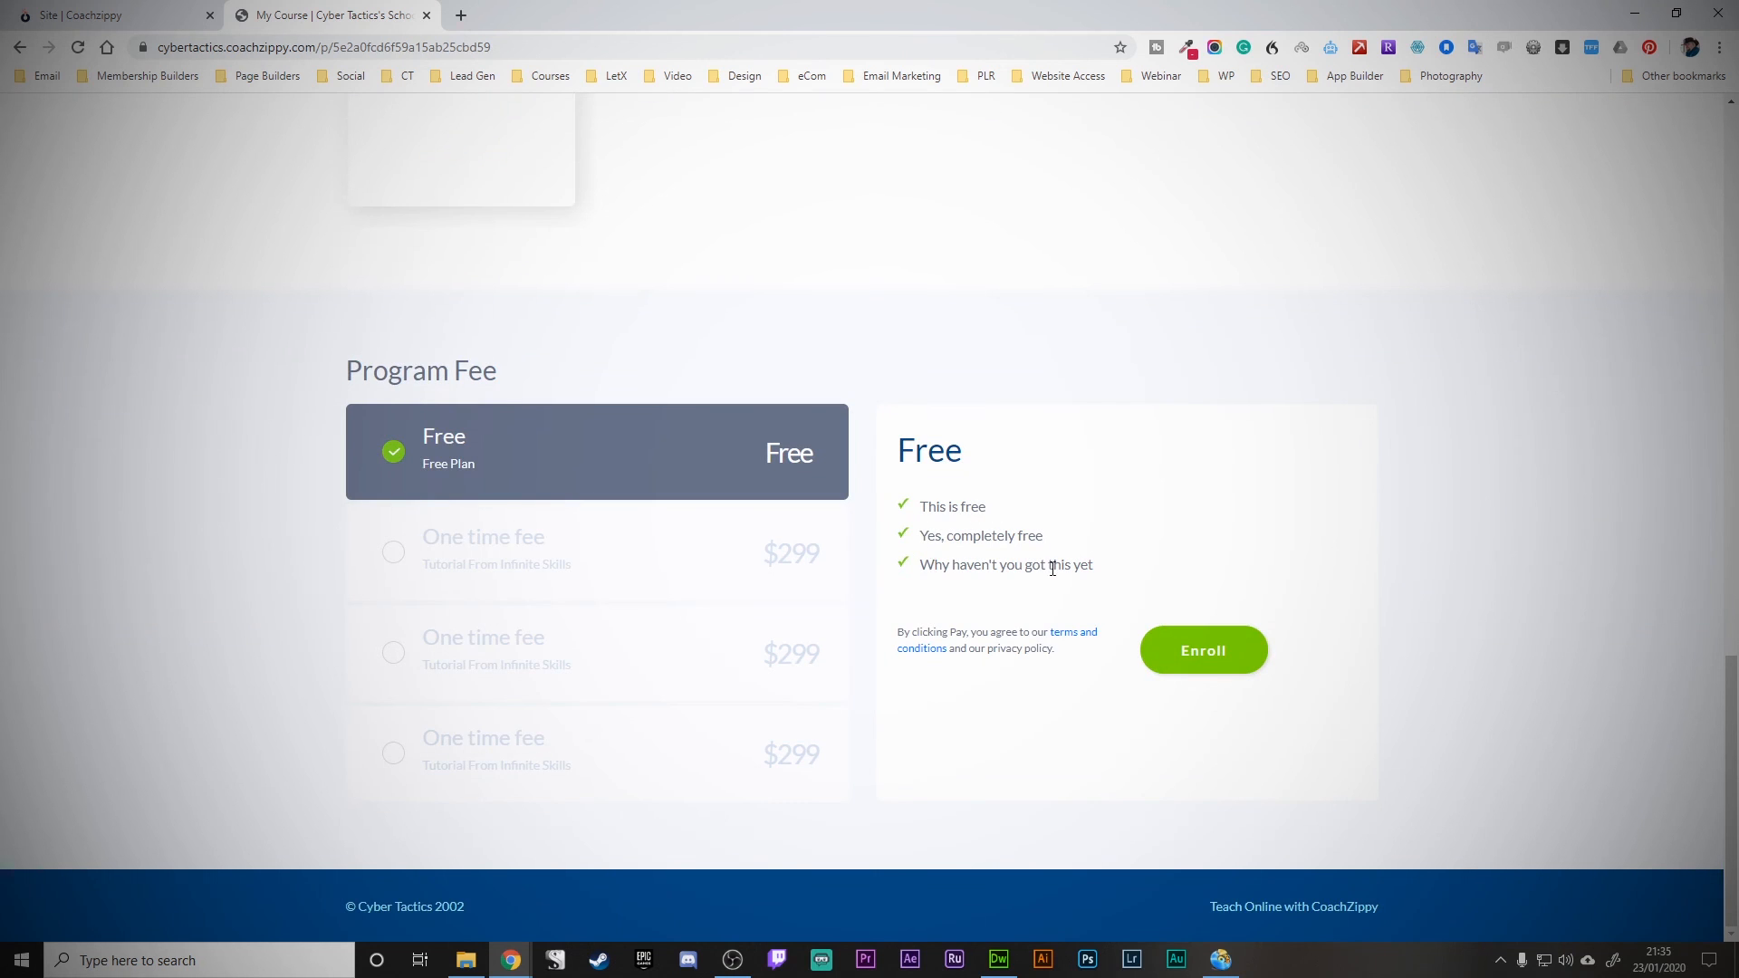
- Enroll in the Free plan to preview its checkout page, then close that tab
{"action": "left_click", "coordinate": [1214, 666]}
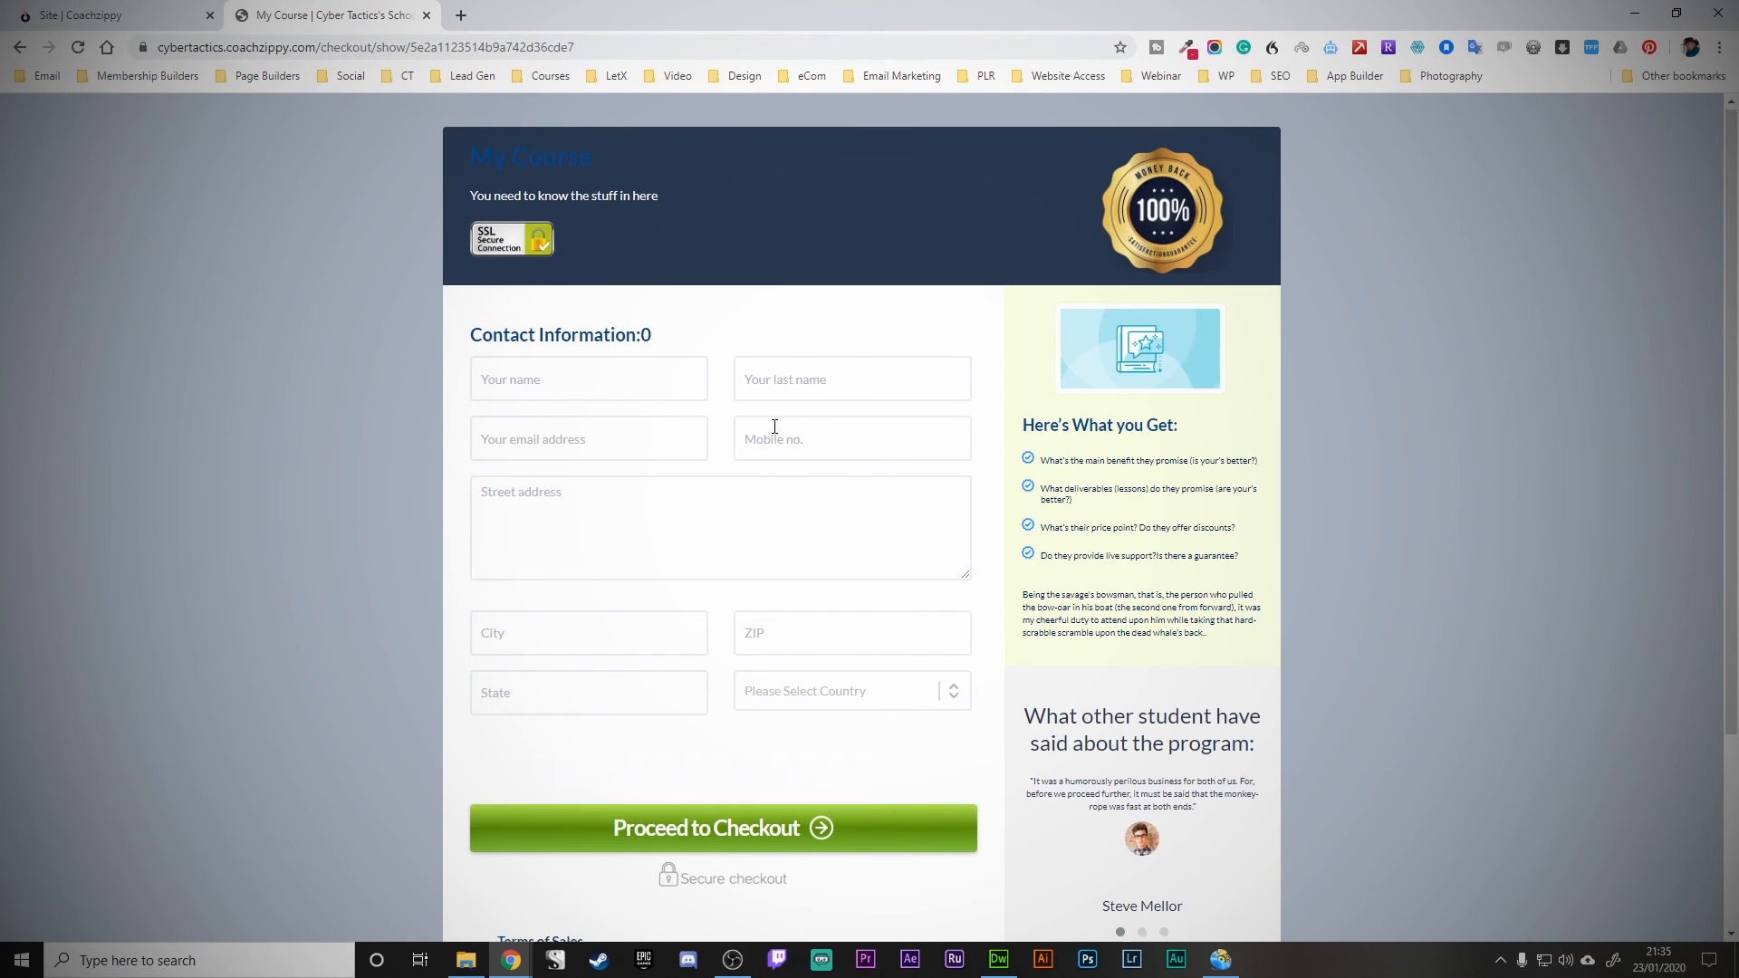
{"action": "scroll", "coordinate": [774, 425], "scroll_direction": "down", "scroll_amount": 3}
{"action": "scroll", "coordinate": [775, 426], "scroll_direction": "up", "scroll_amount": 3}
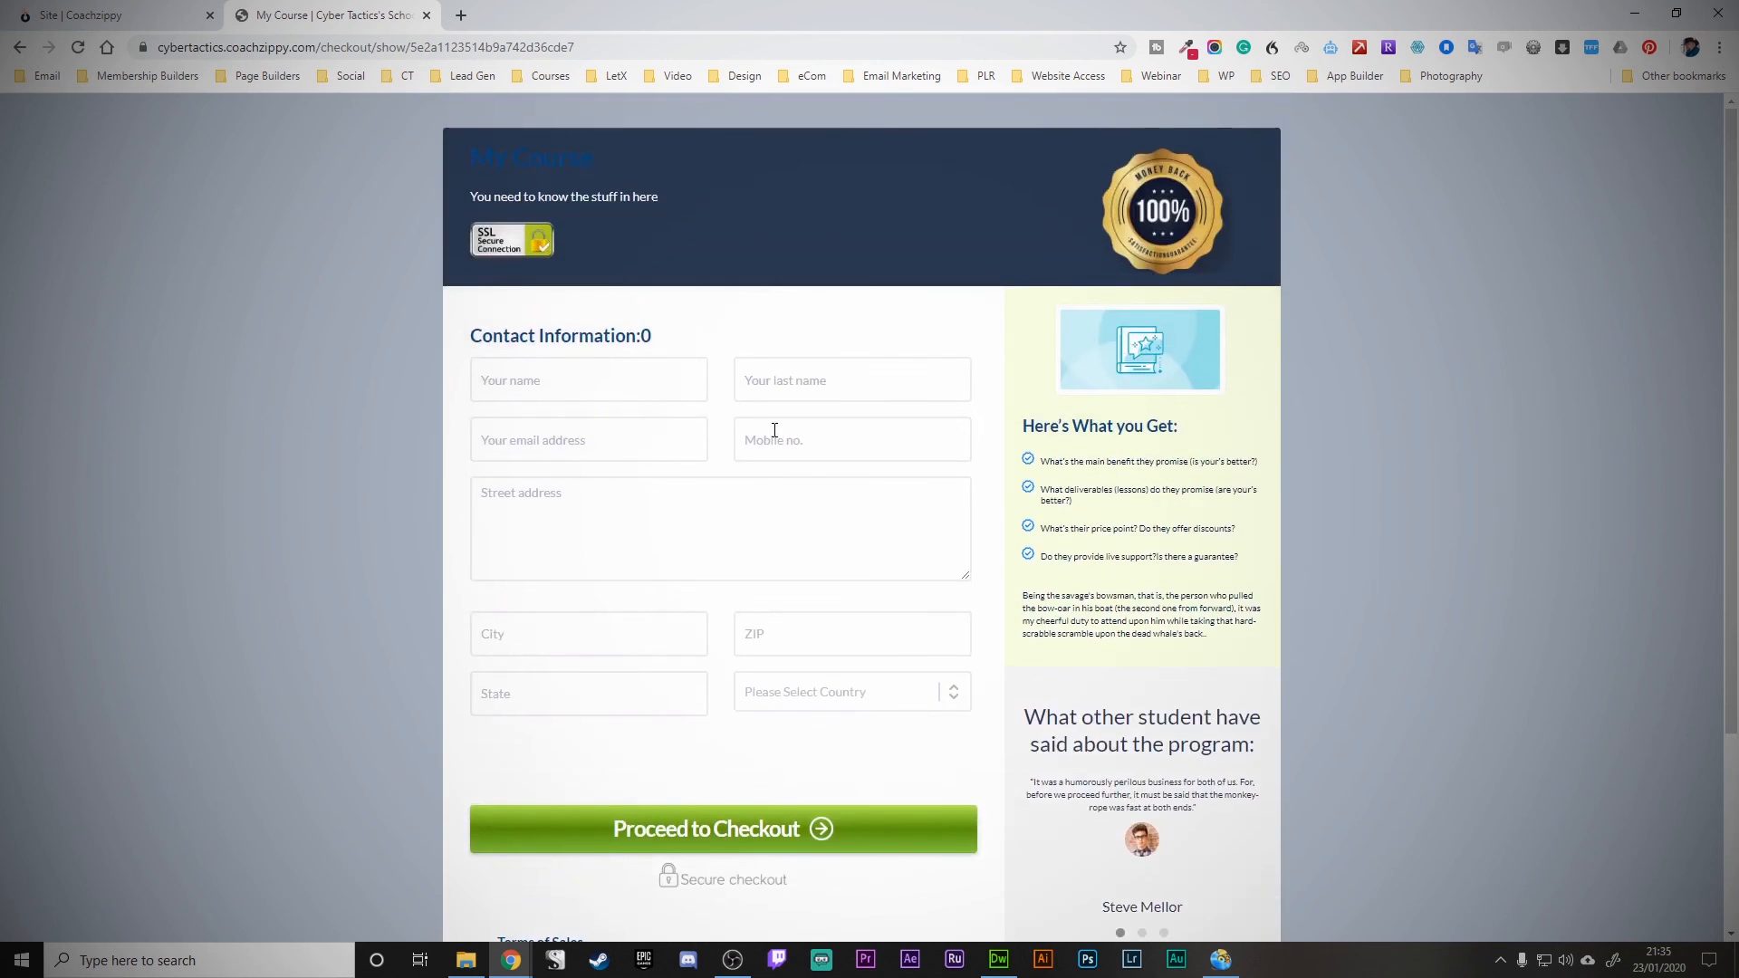
{"action": "scroll", "coordinate": [775, 430], "scroll_direction": "down", "scroll_amount": 3}
{"action": "scroll", "coordinate": [775, 433], "scroll_direction": "up", "scroll_amount": 3}
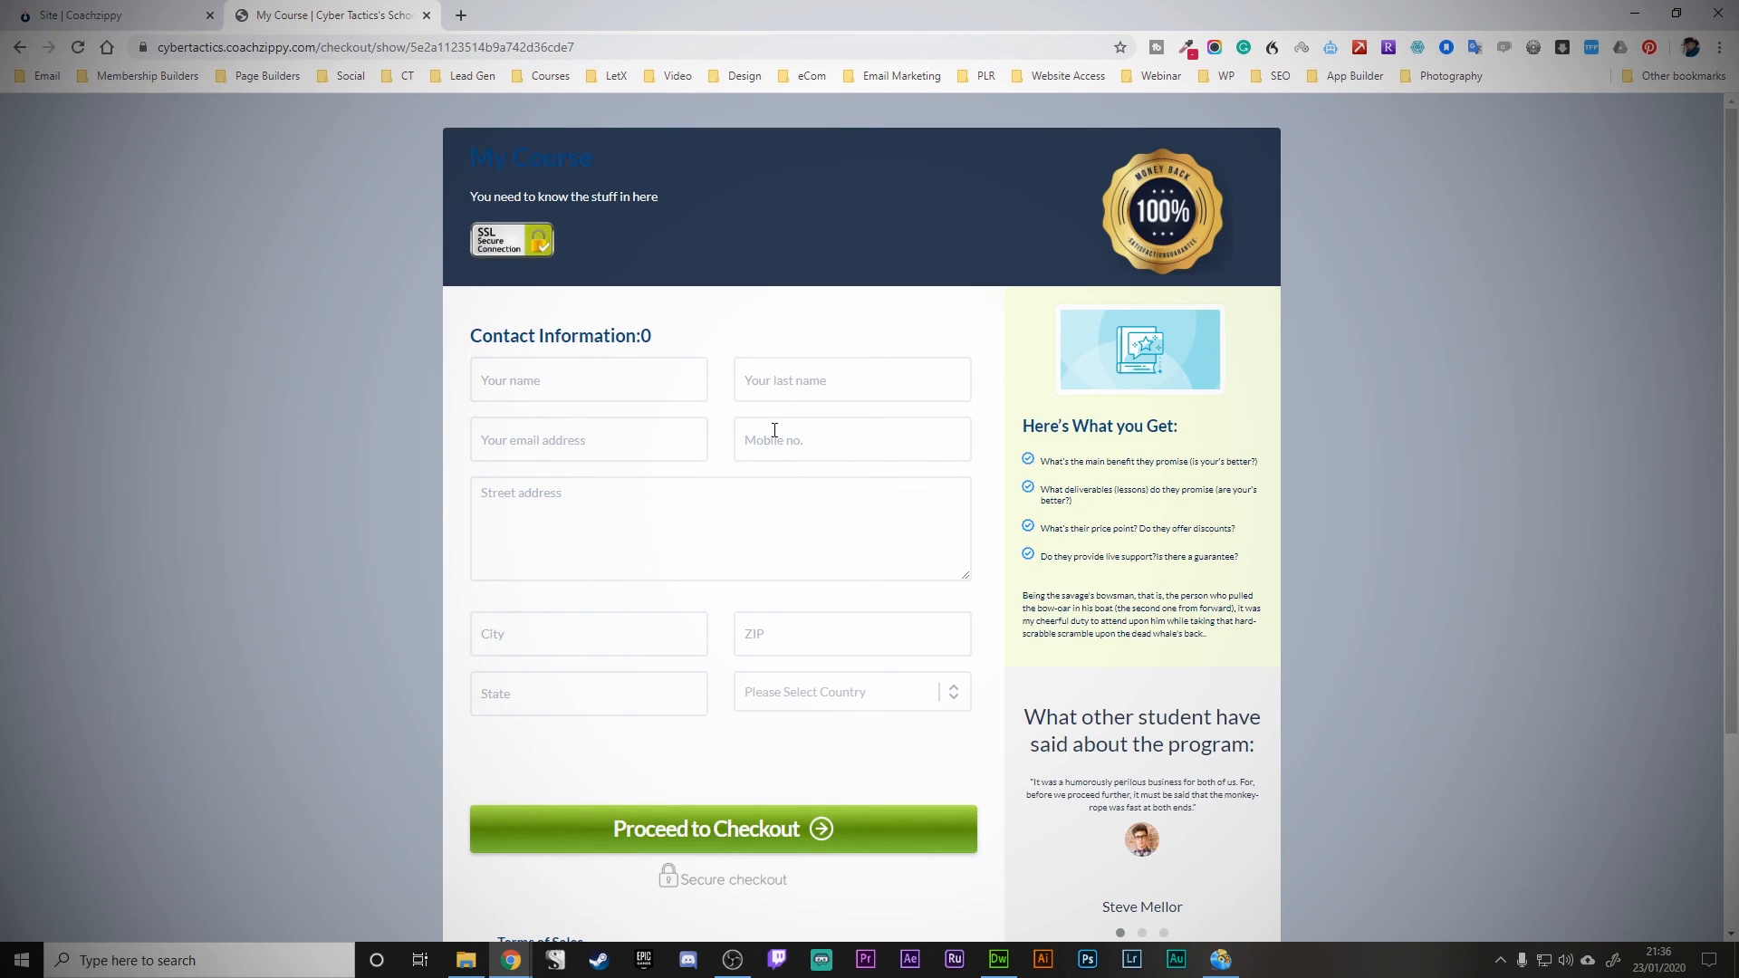
{"action": "left_click", "coordinate": [426, 15]}
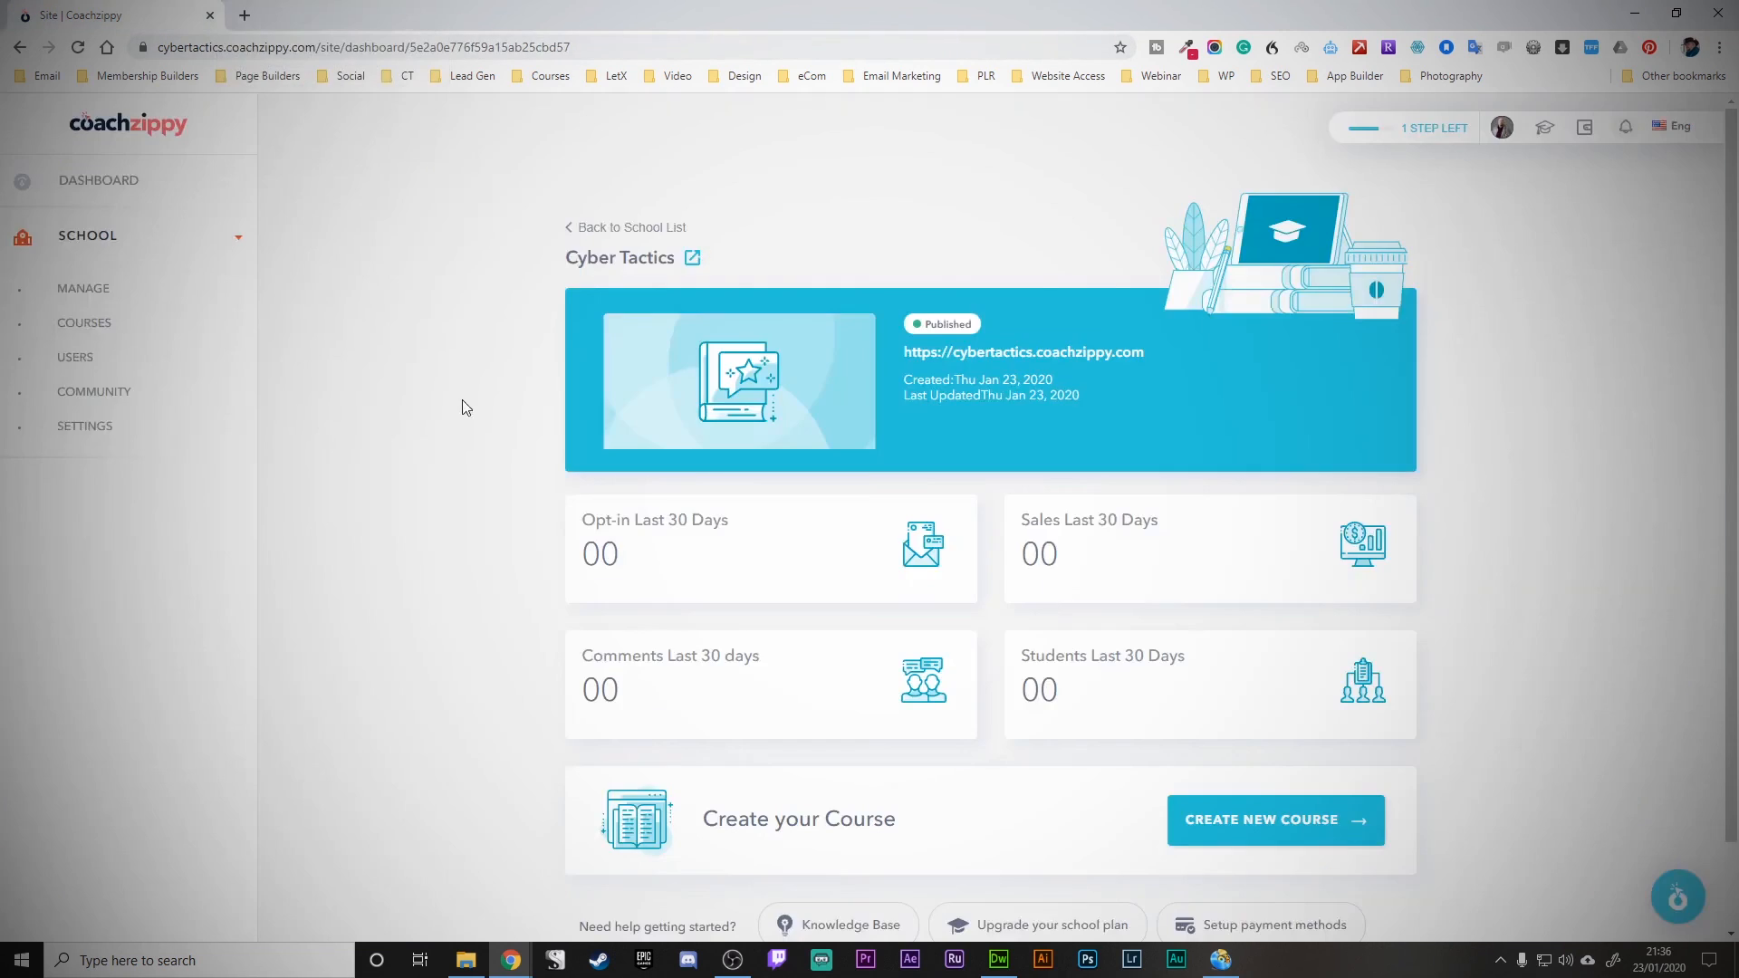